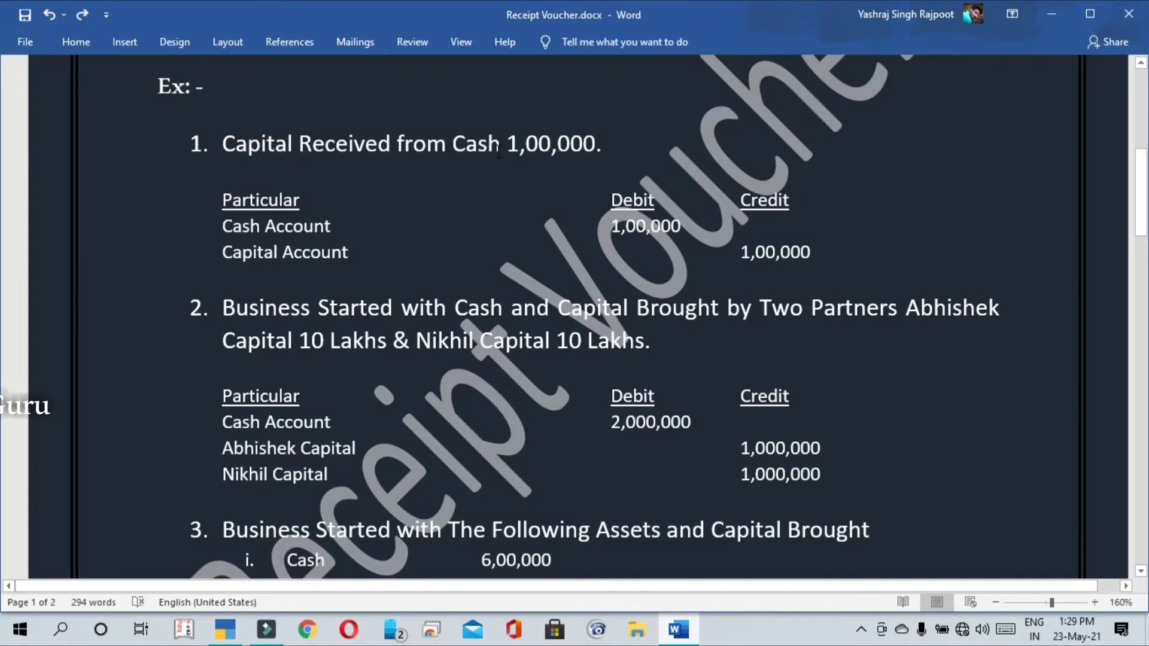
Review the receipt voucher rules for cash and cheque receipts and the first example, Capital Received from Cash 1,00,000.
scroll(499, 151, up, 5)
scroll(499, 151, up, 1)
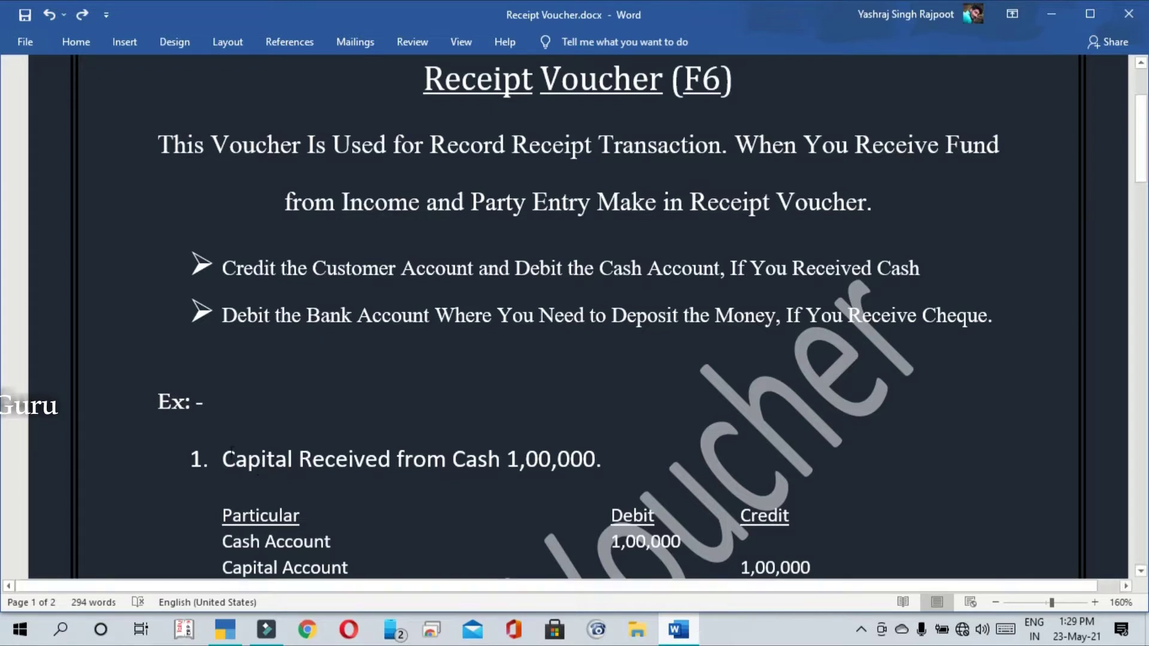
drag(223, 460, 419, 461)
click(397, 482)
scroll(348, 333, down, 5)
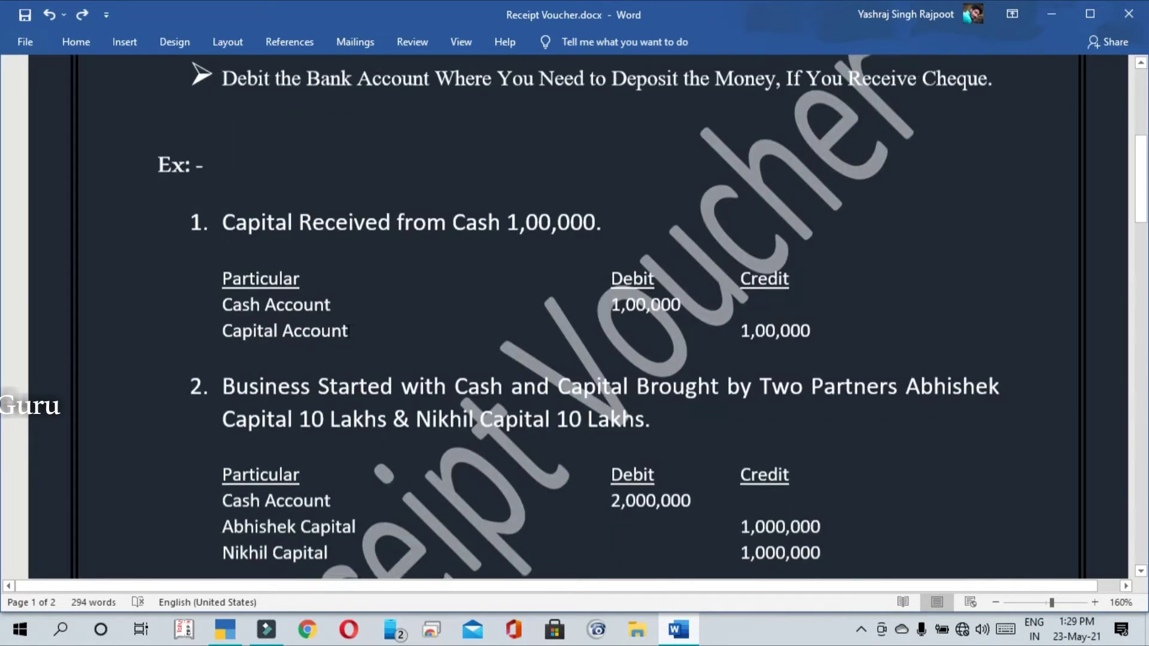
scroll(349, 333, down, 1)
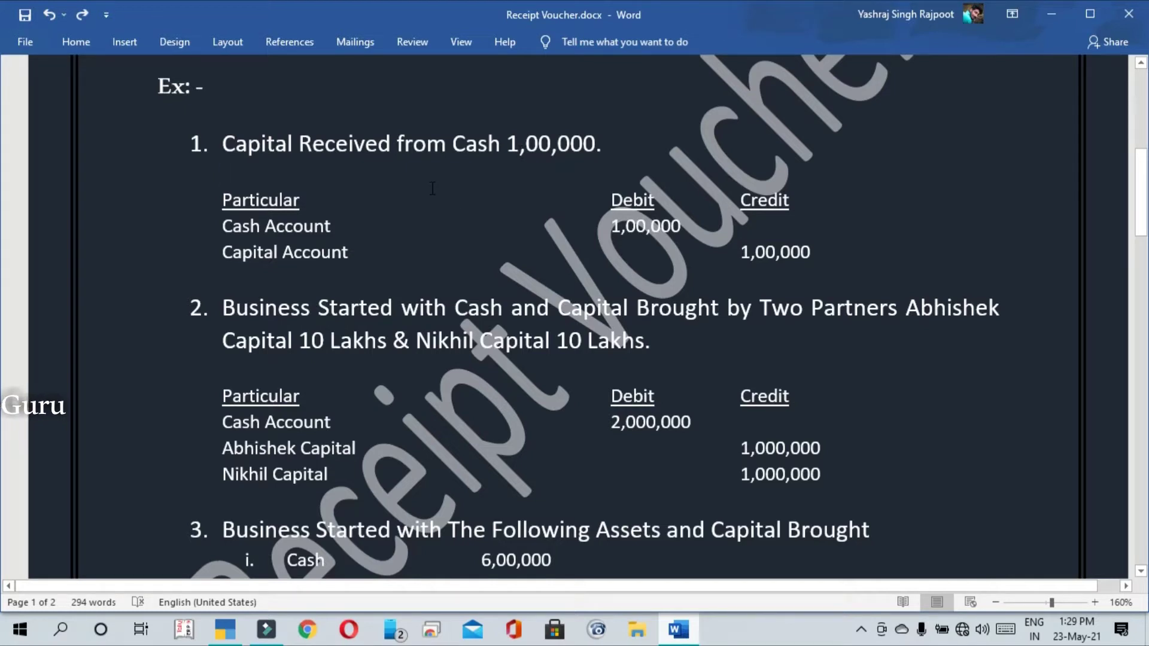
Examine which account is debited and which is credited in the first example, comparing the Cash Account and Capital Account lines.
click(336, 220)
click(350, 248)
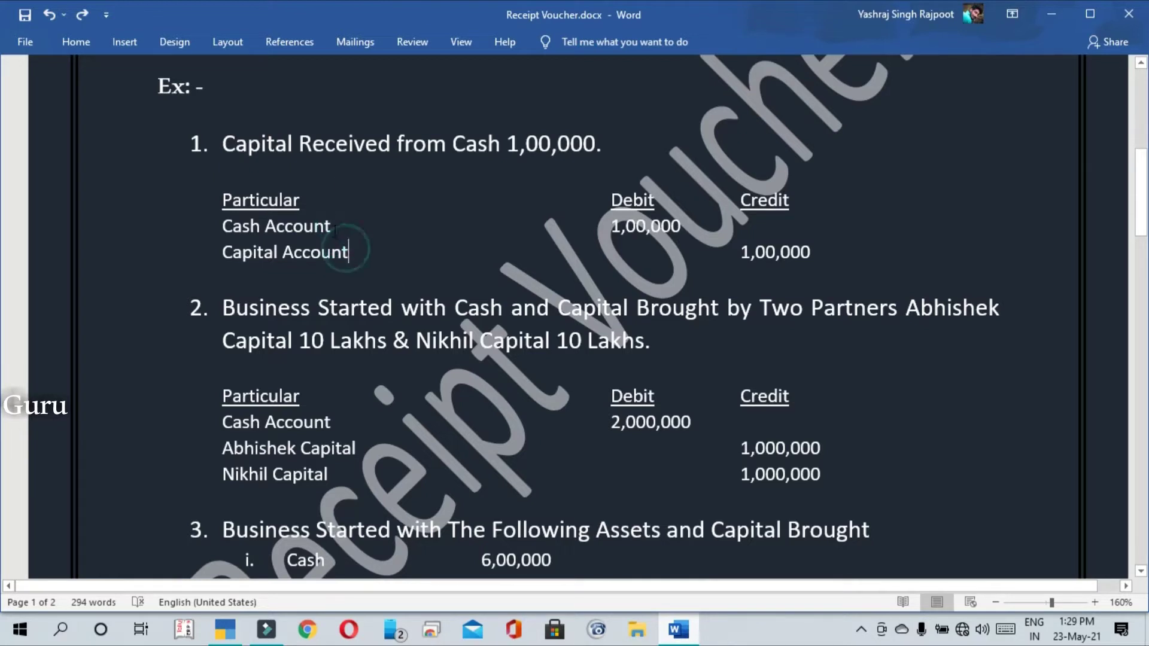
click(329, 224)
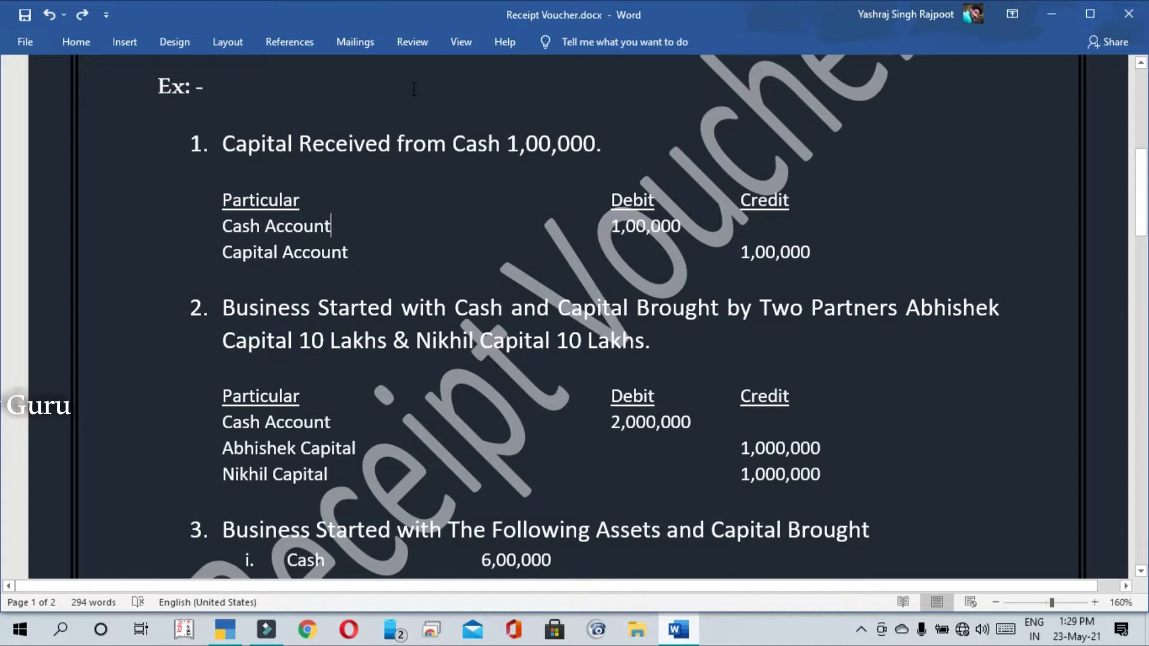
drag(341, 225, 225, 229)
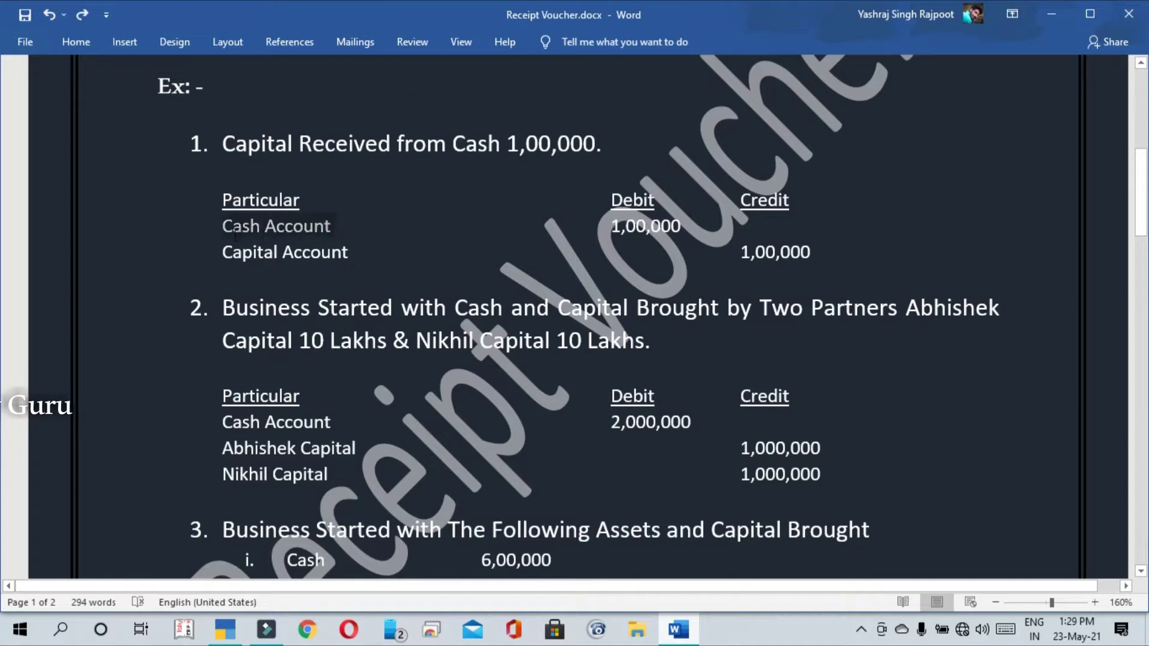
click(244, 232)
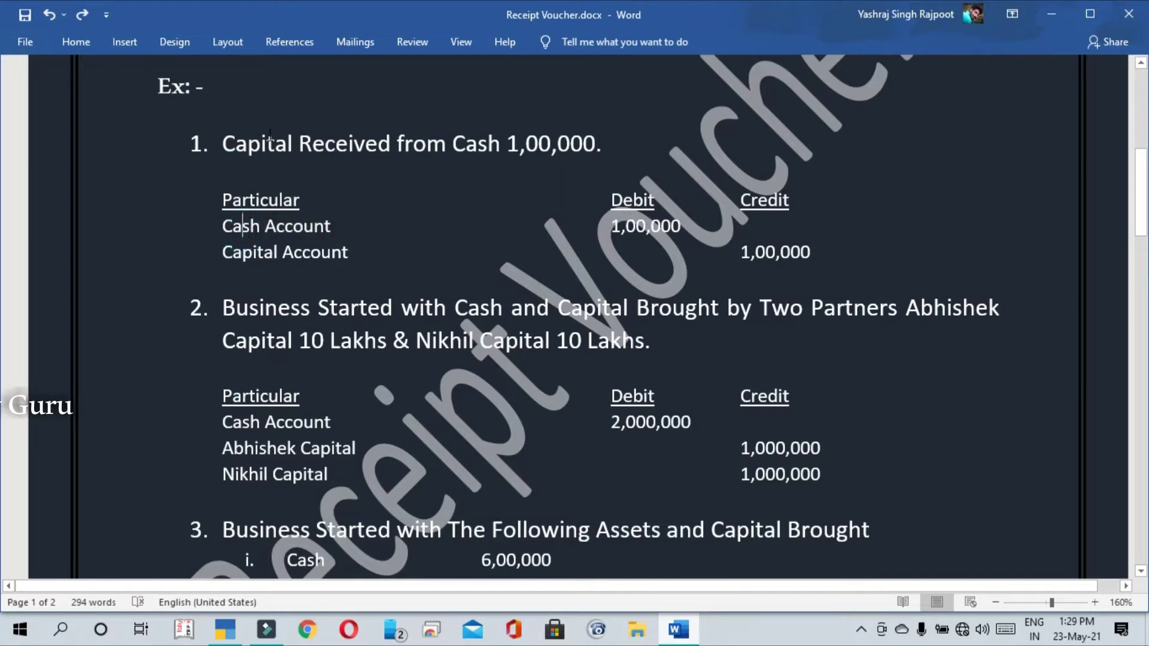
click(338, 230)
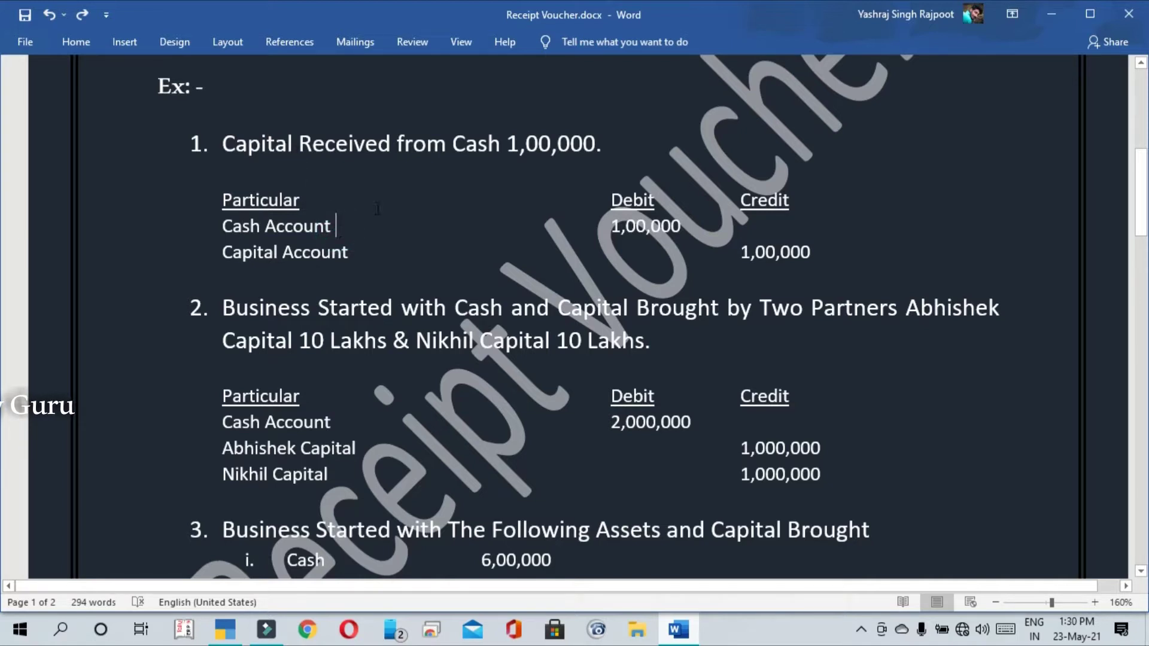
drag(453, 145, 476, 149)
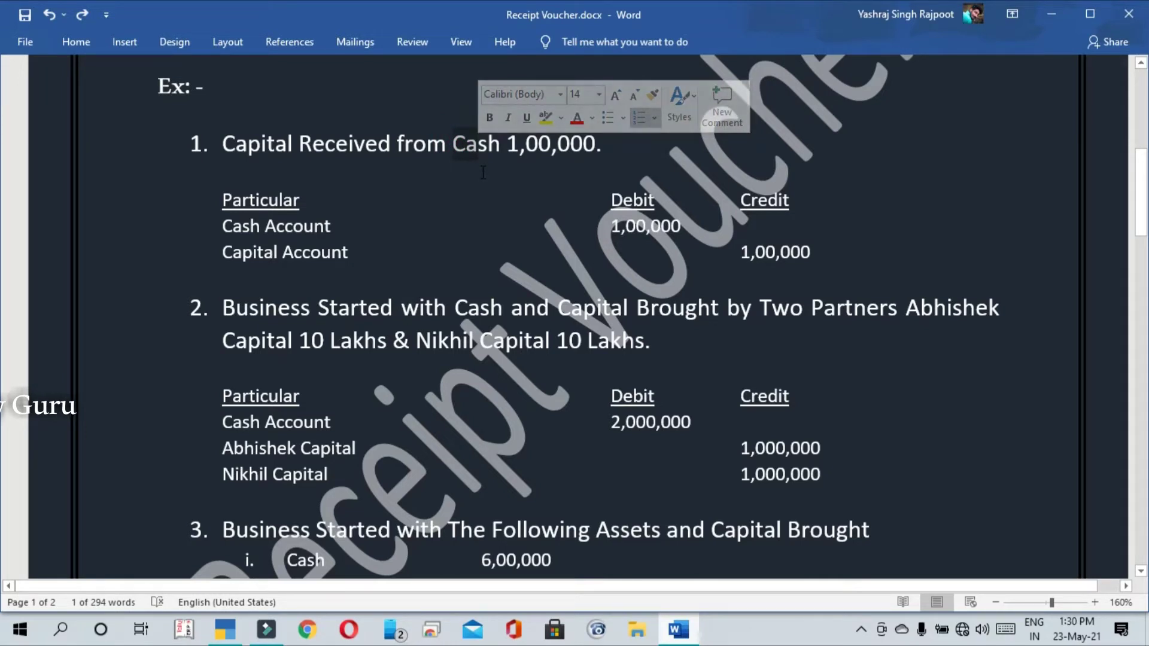
click(356, 224)
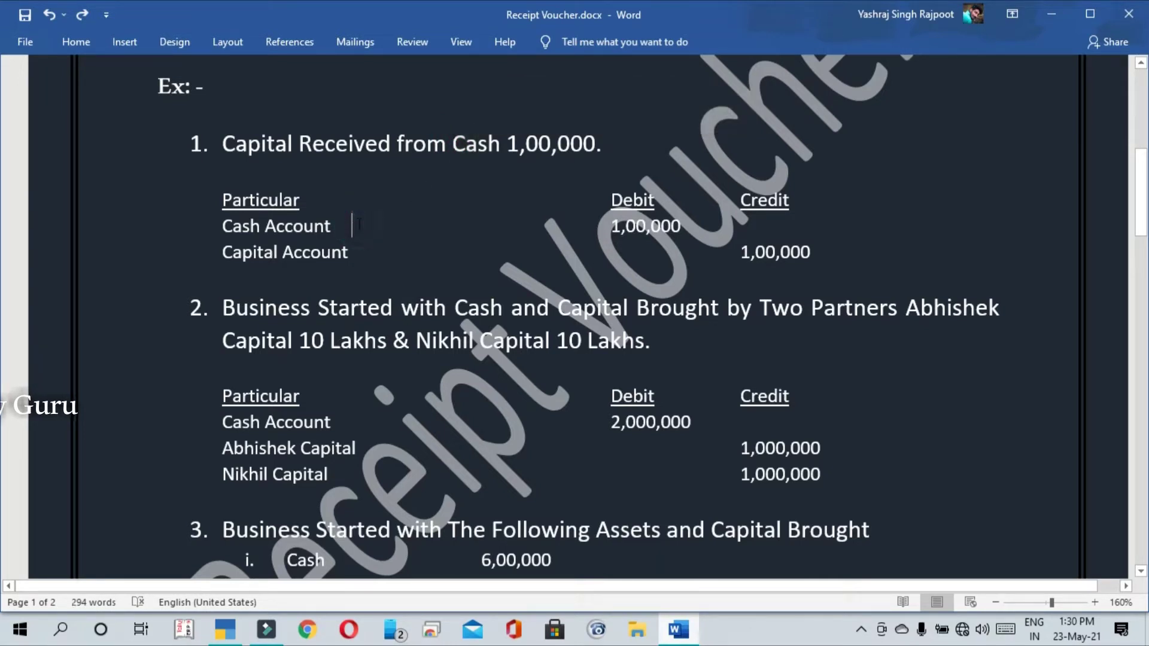
click(332, 223)
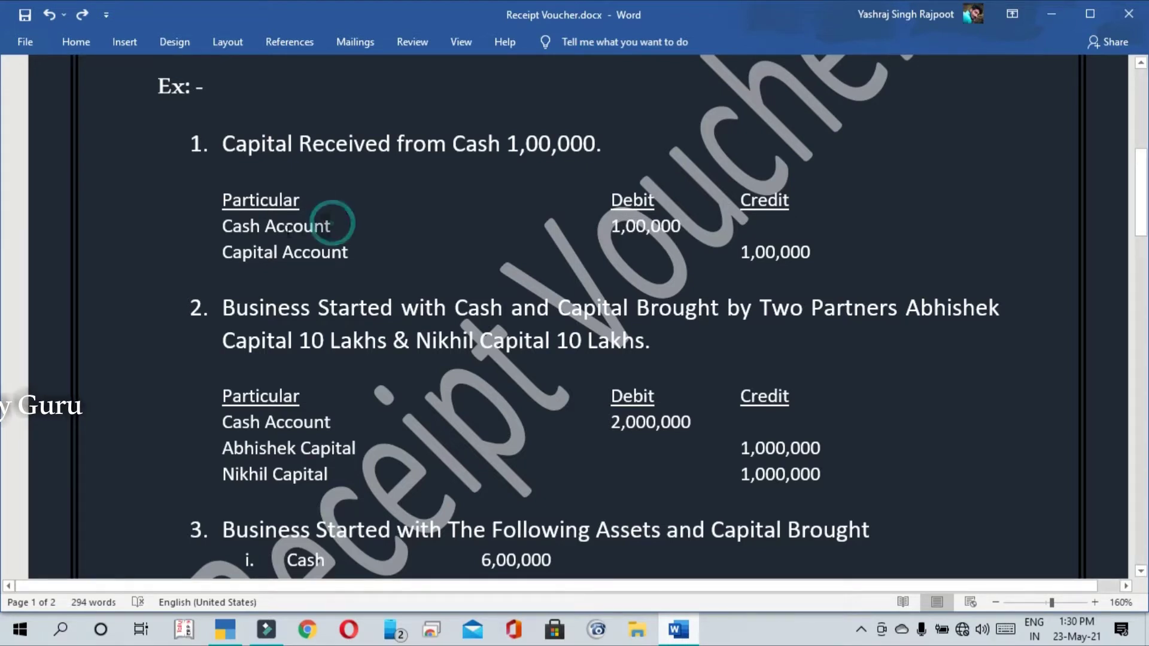
drag(287, 229, 224, 229)
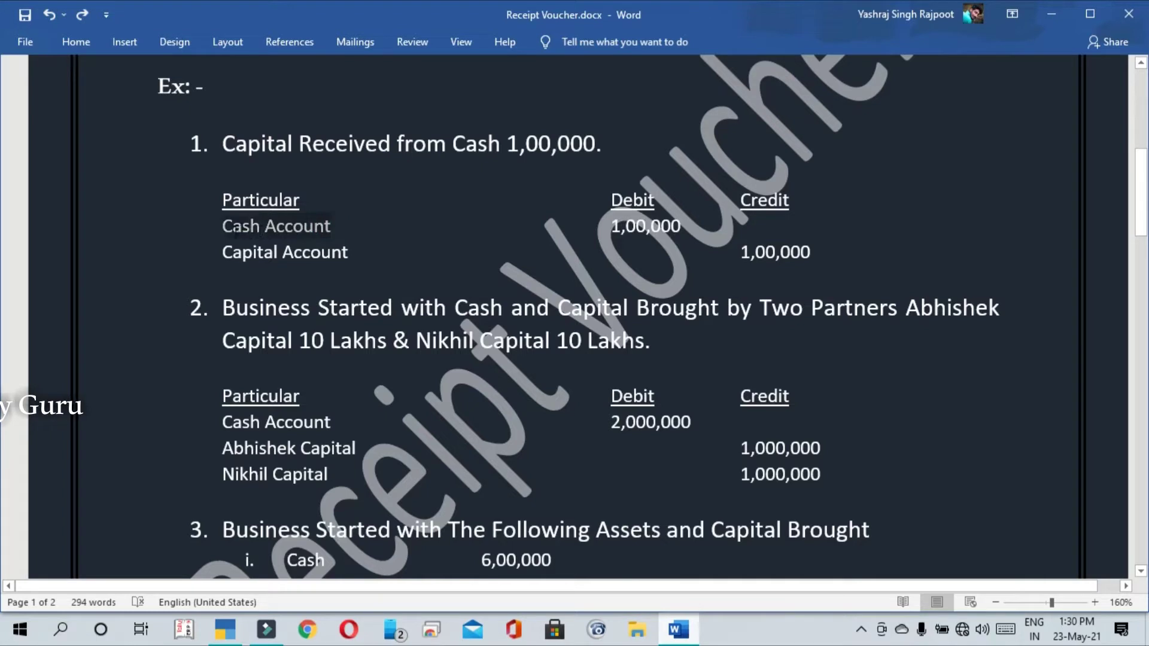
click(328, 236)
drag(350, 251, 255, 276)
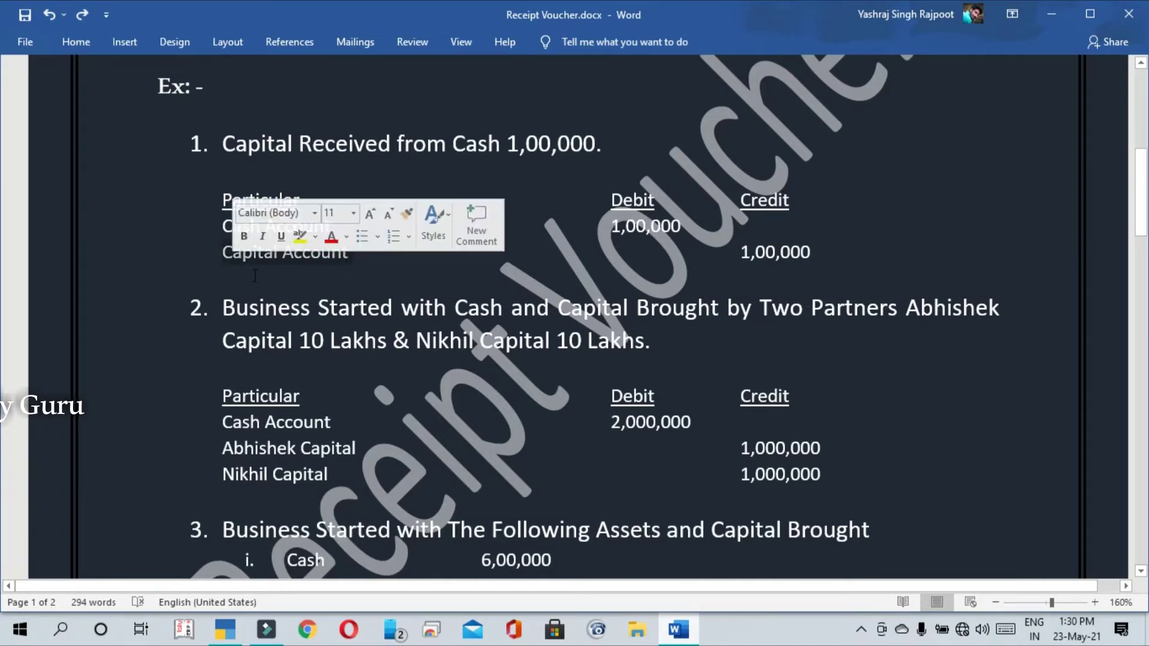
click(319, 274)
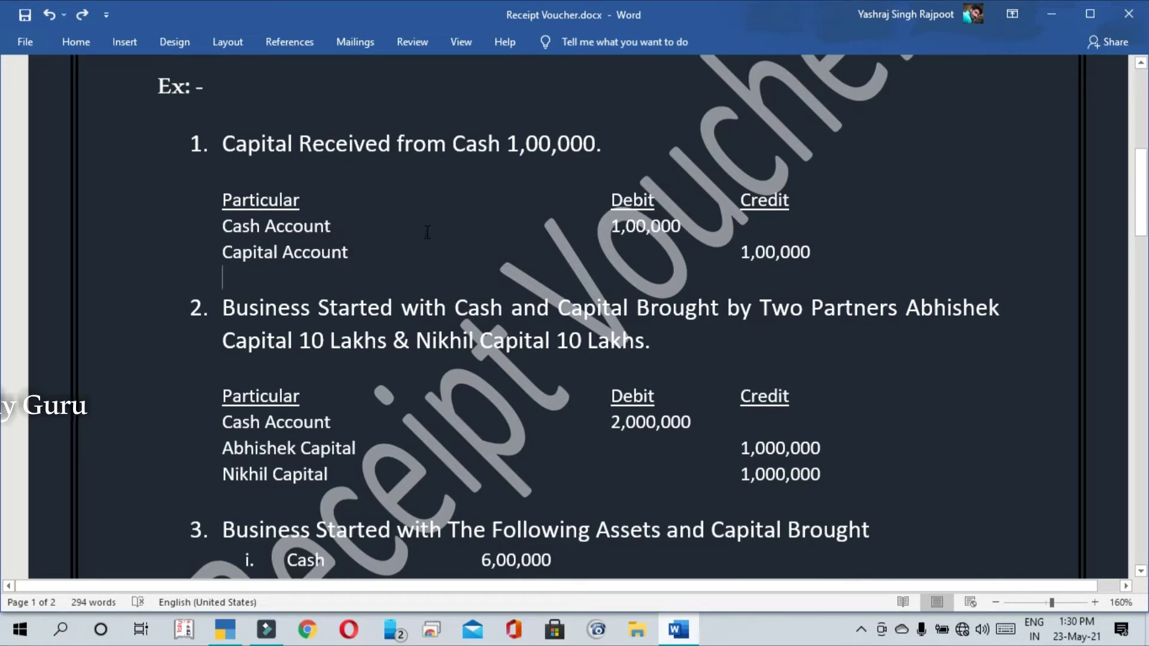
Switch to TallyPrime, open accounting voucher creation for Krishna Traders, and change the voucher type to Receipt.
click(221, 632)
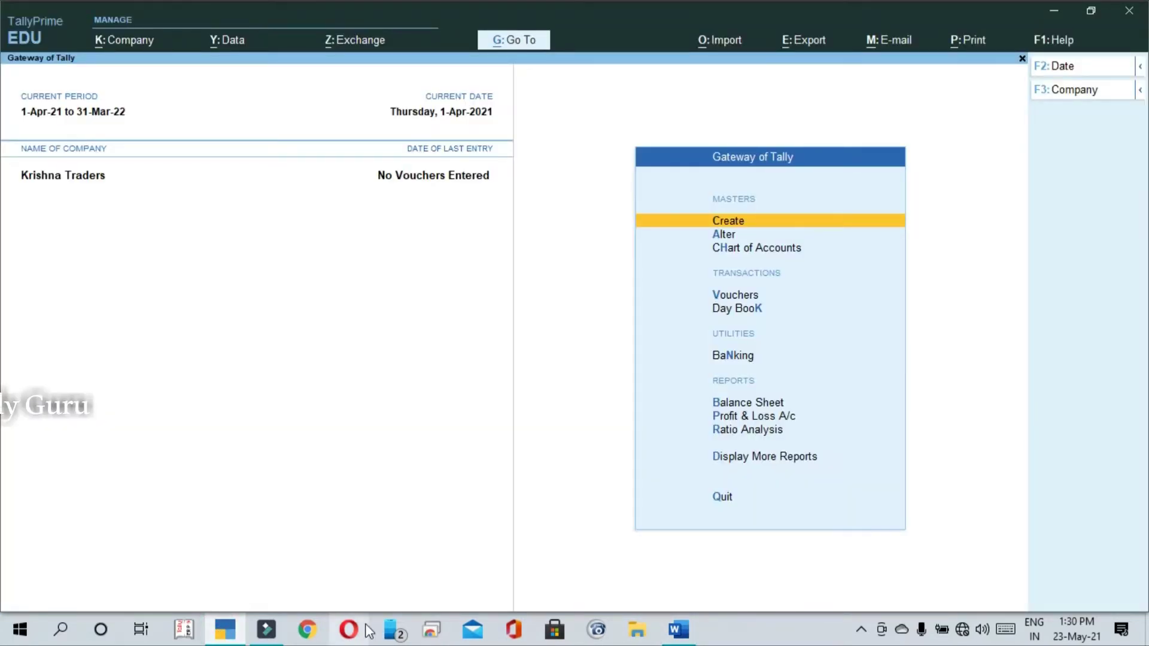
click(404, 526)
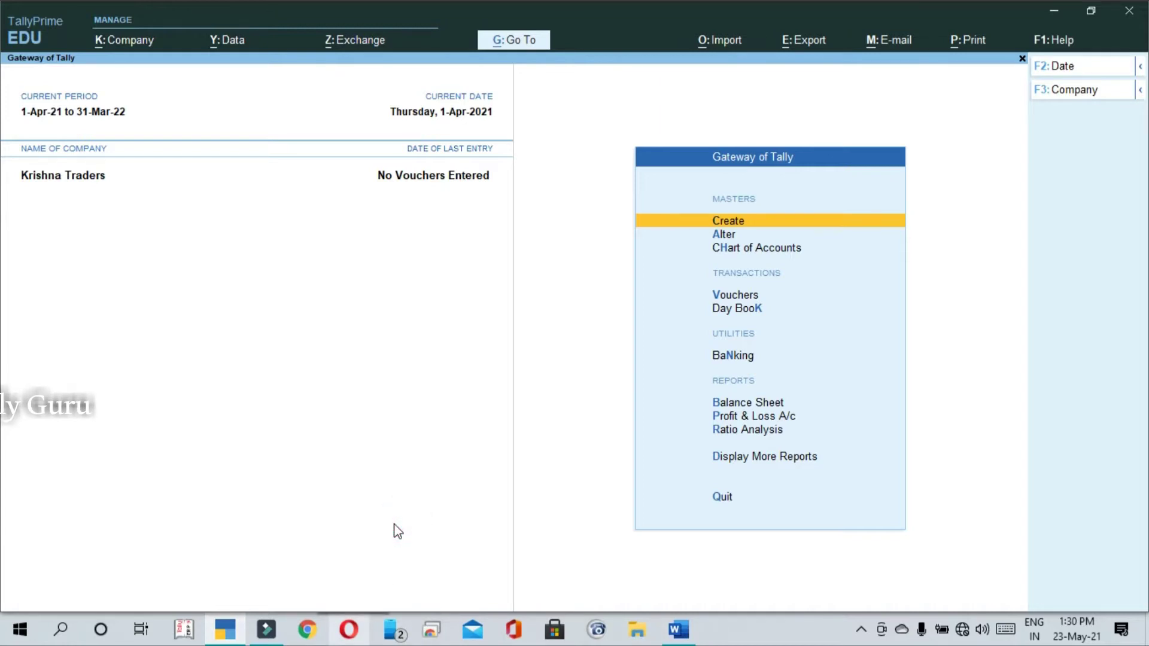
key(Down)
key(Down)
key(Down)
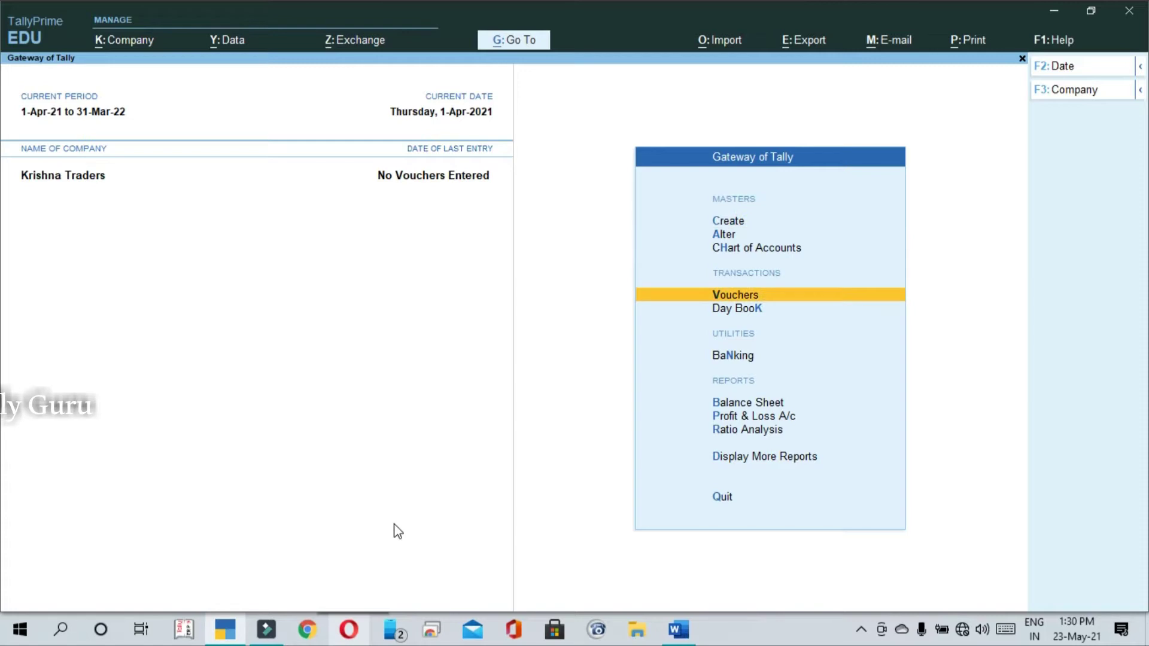
key(Return)
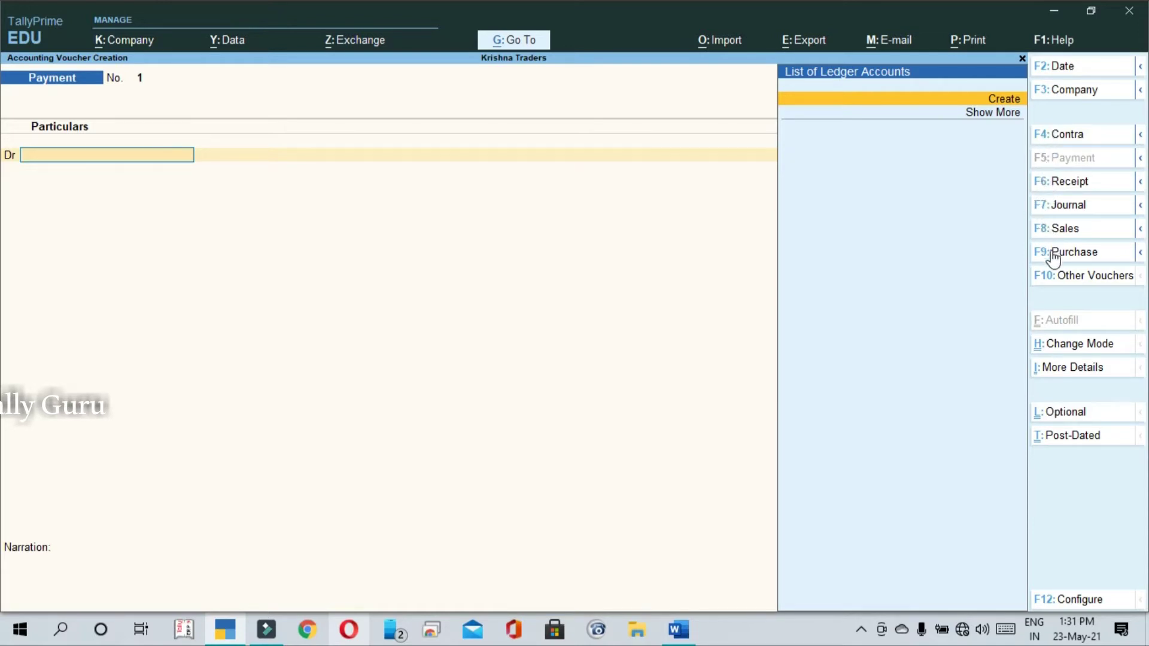
click(1071, 186)
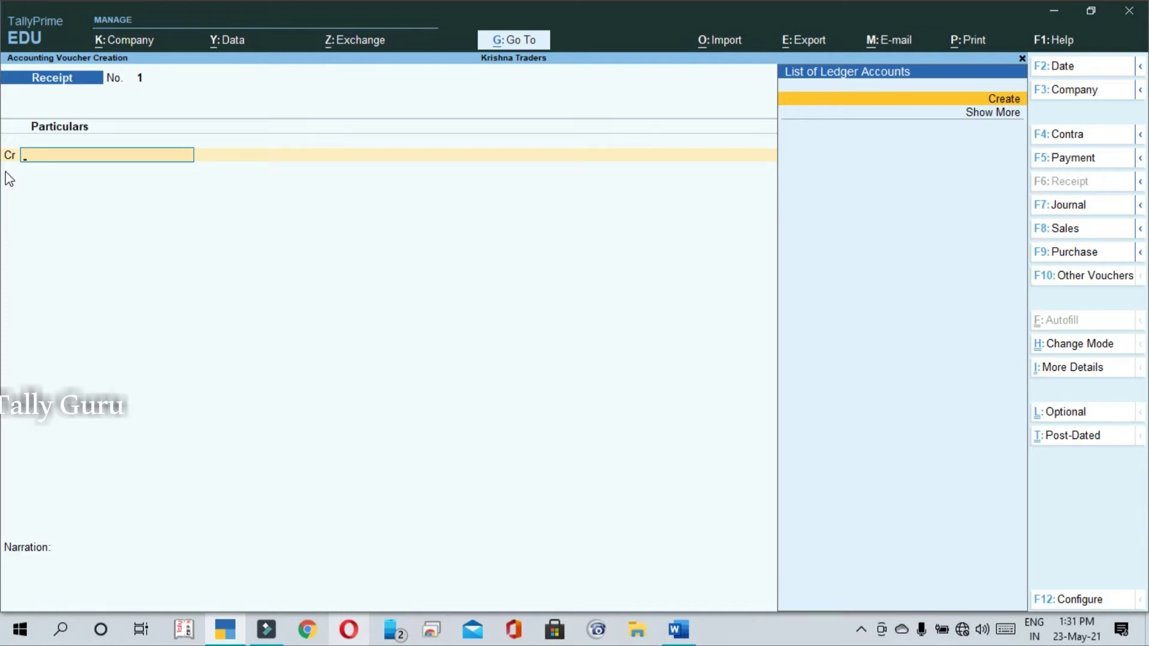
key(alt+c)
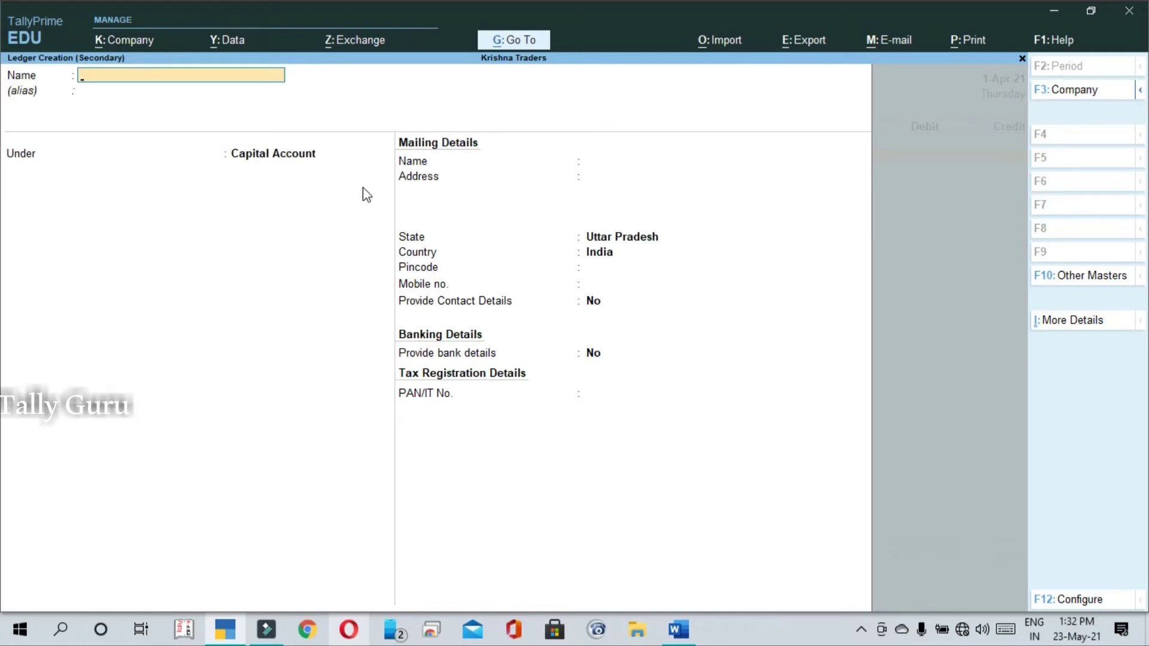
key(Escape)
key(y)
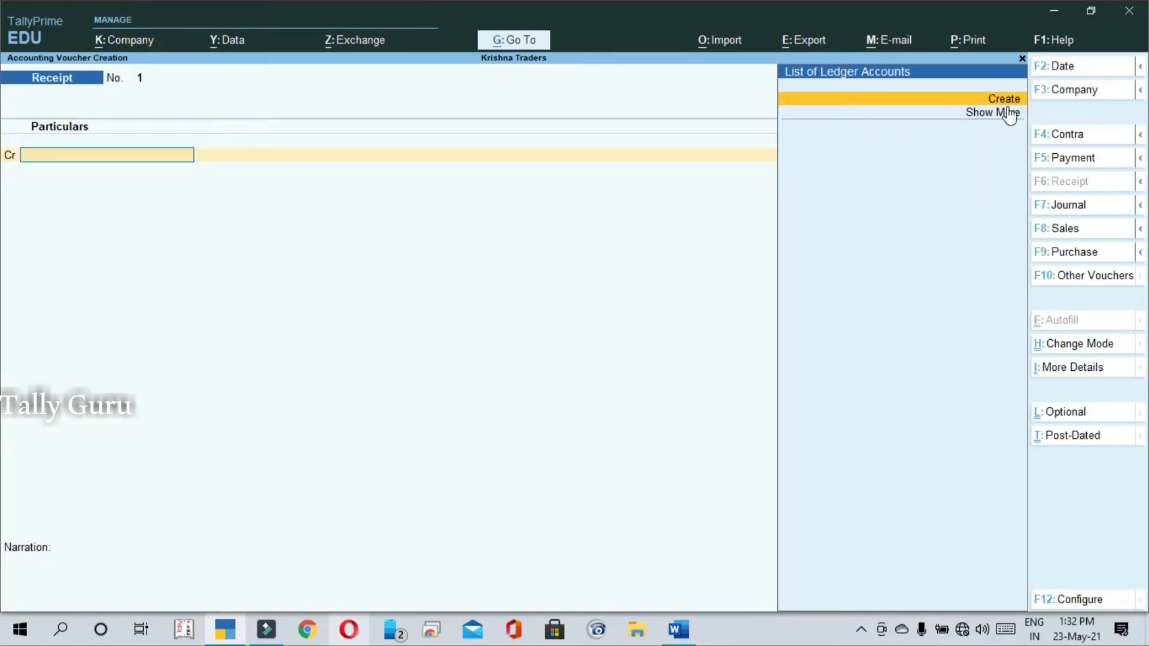
key(alt+c)
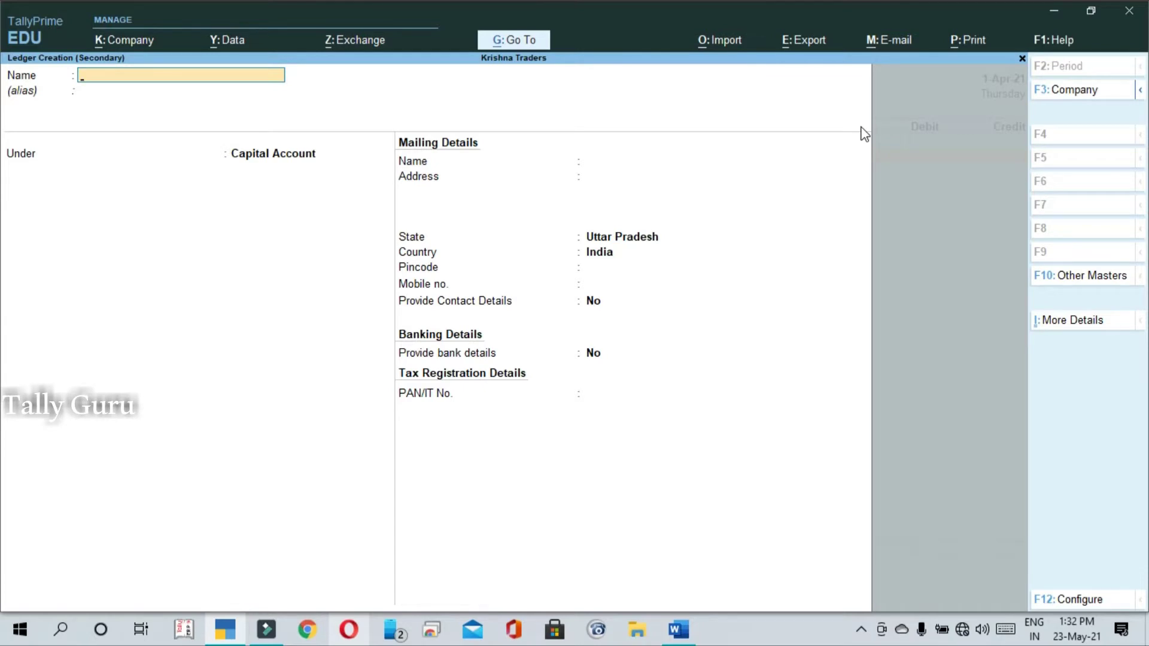
key(Escape)
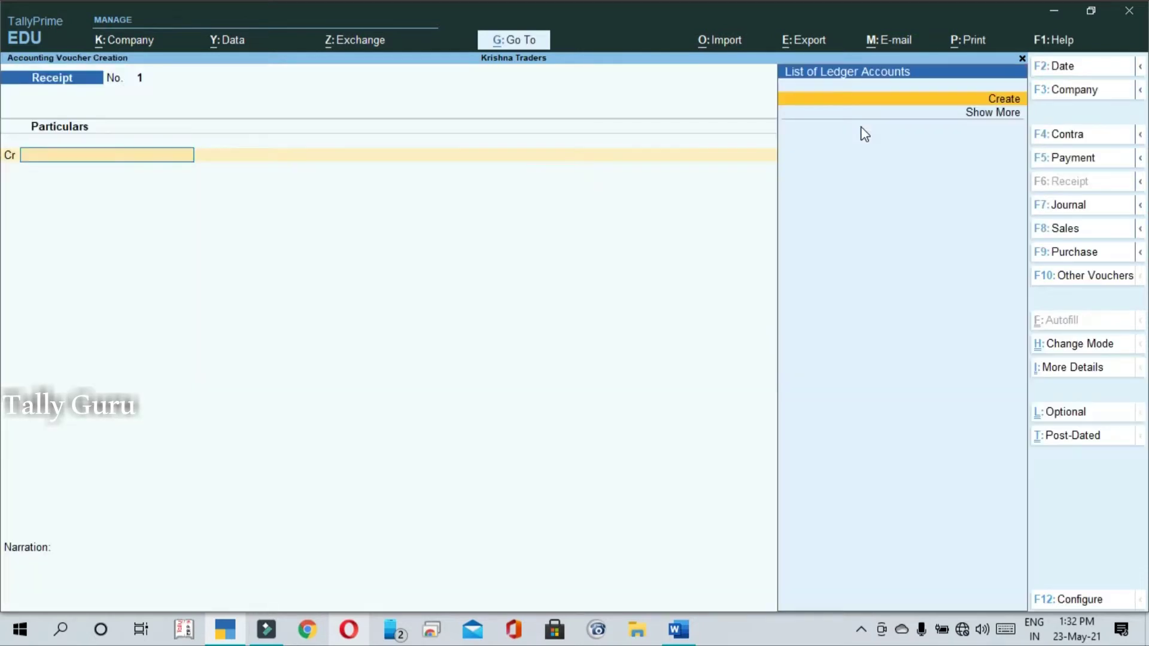
key(Escape)
key(y)
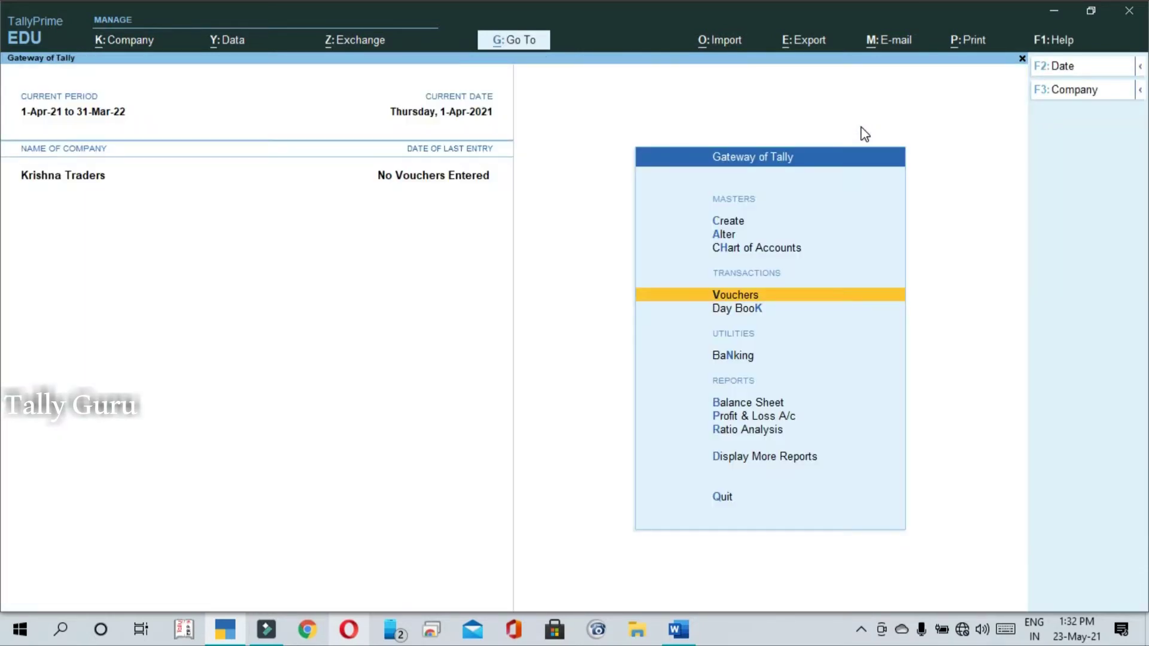
key(Up)
key(Up)
key(Up)
key(Up)
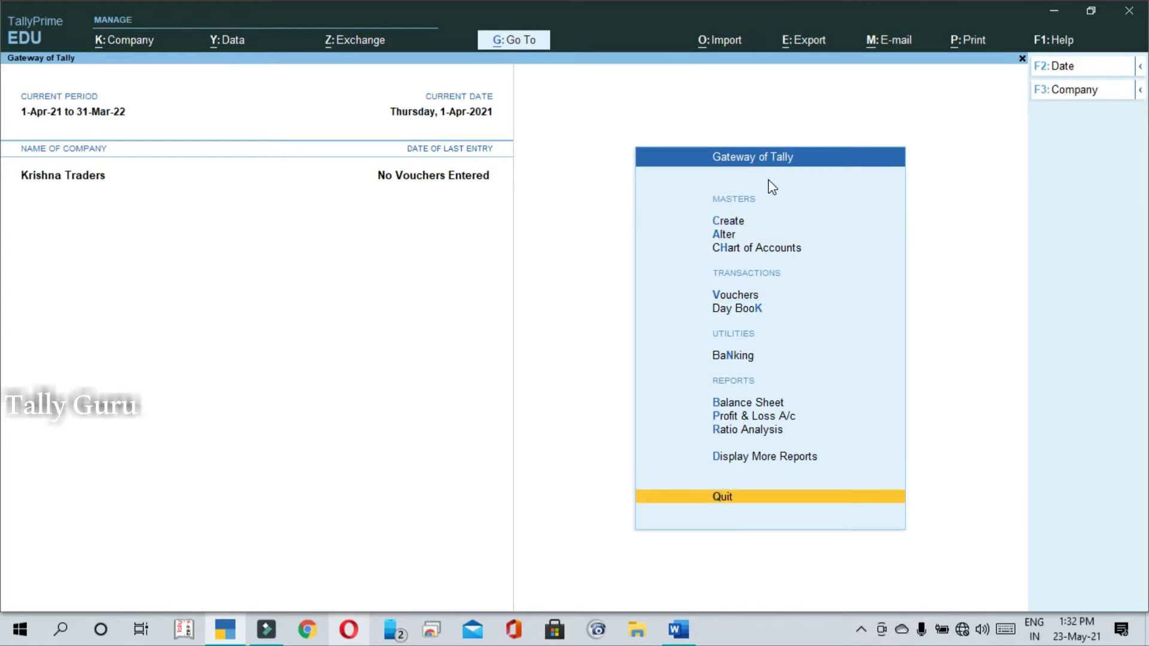
key(Down)
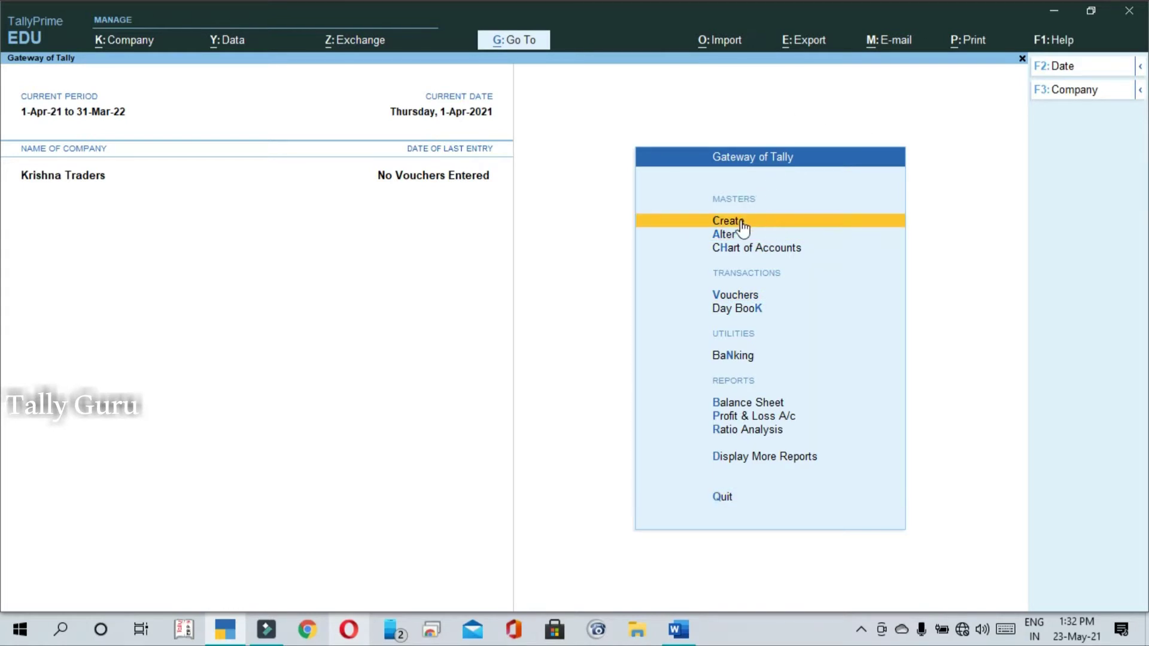
click(769, 222)
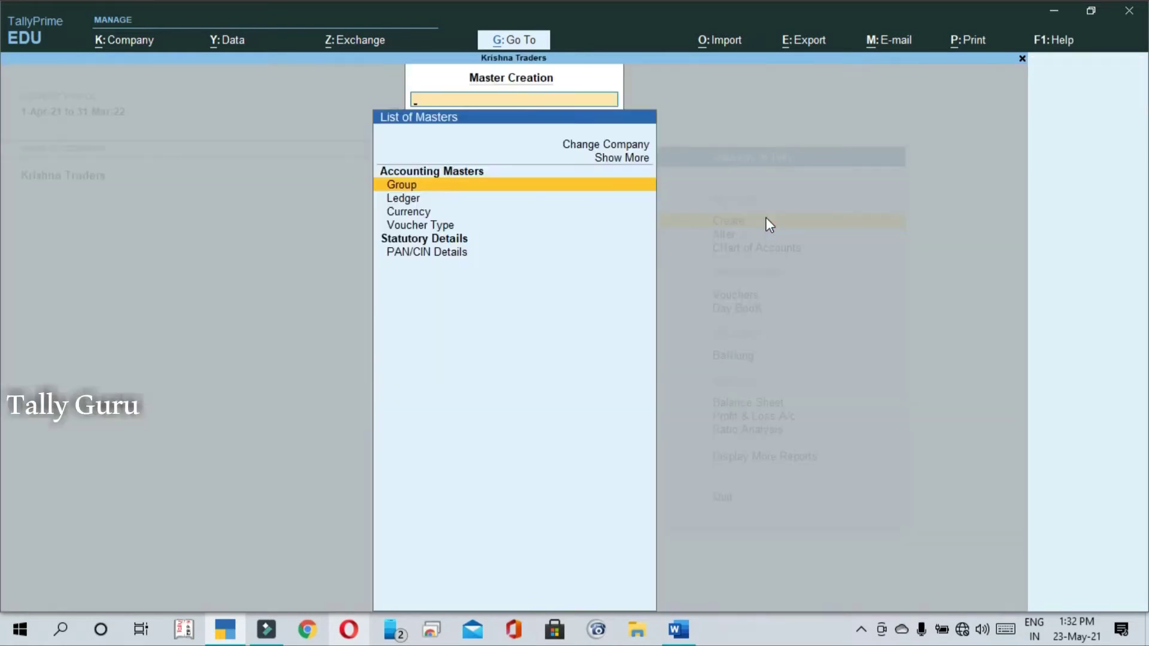
key(Down)
key(Up)
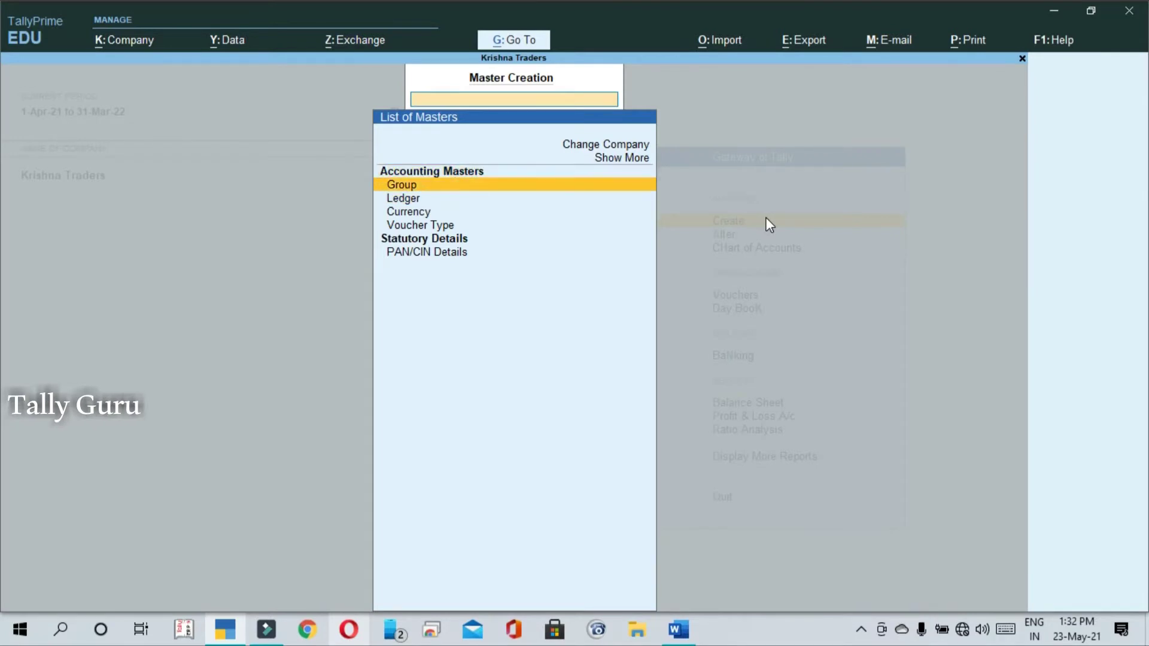
key(Down)
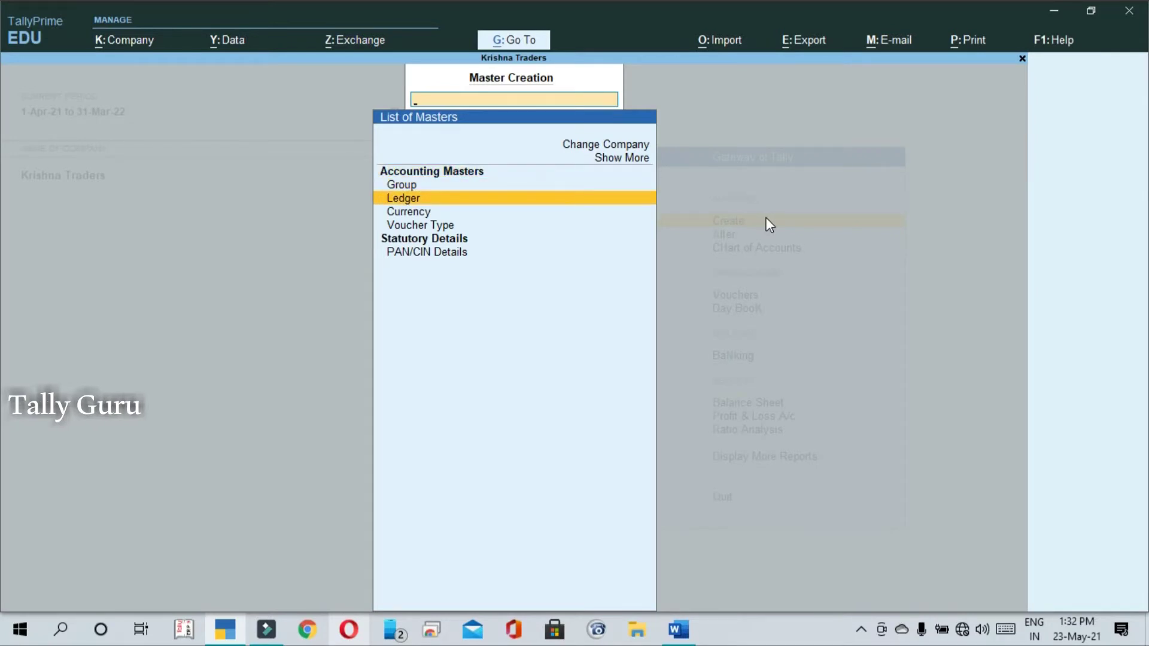
key(Return)
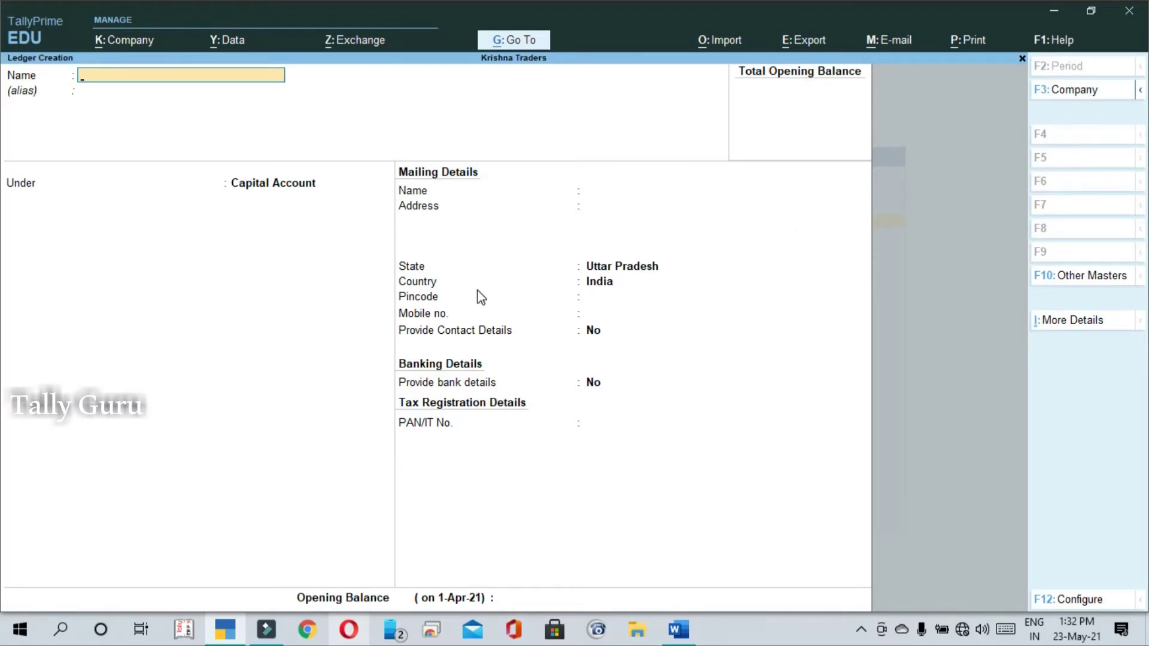
key(Escape)
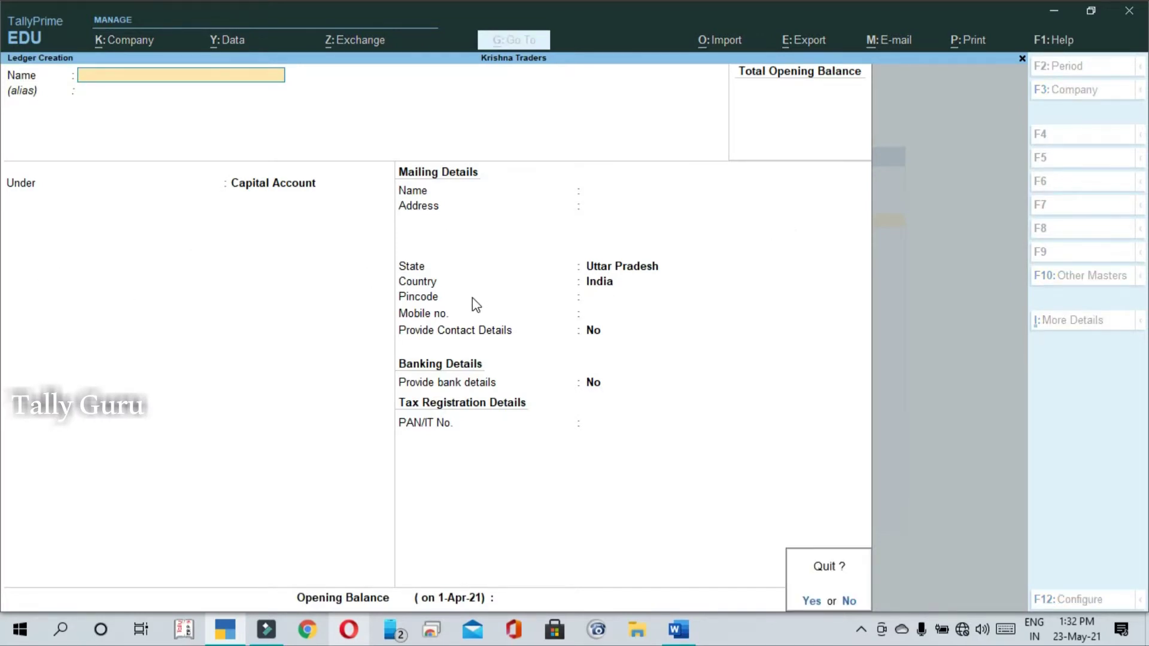
key(y)
key(Escape)
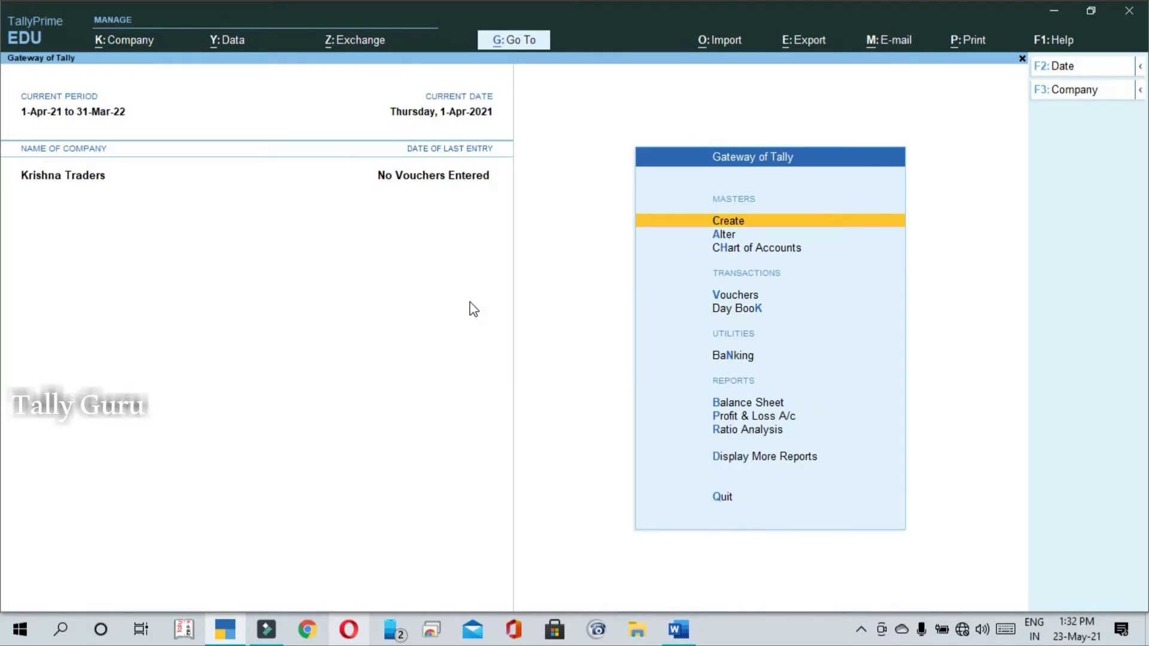
Reopen voucher entry from the Gateway of Tally to start Receipt voucher No. 1 for Krishna Traders.
key(Down)
key(Down)
key(Down)
key(Down)
key(Up)
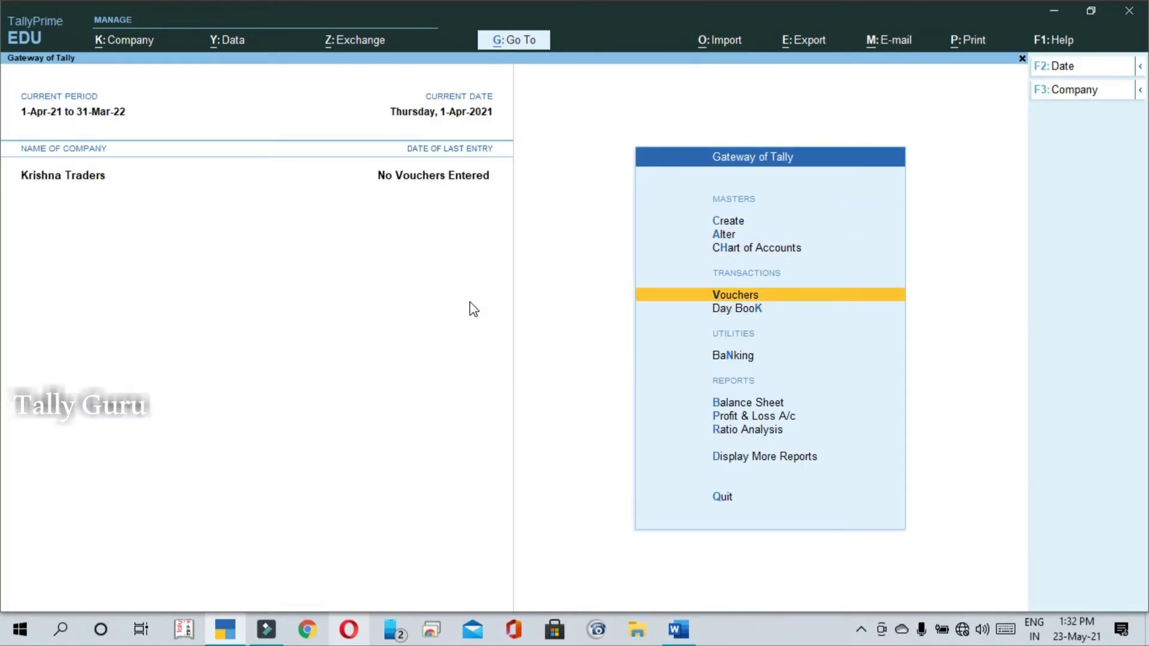
key(Return)
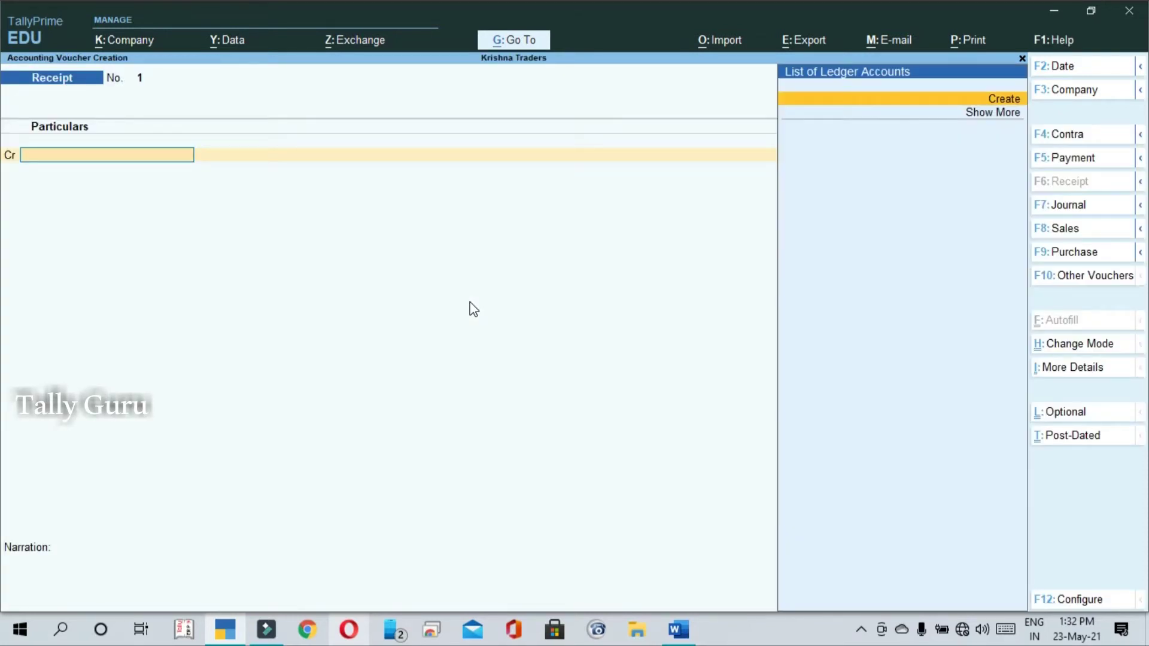
Create the ledger Capital A/c under the Capital Account group from within the voucher, keeping the remaining defaults, and save it.
key(alt+c)
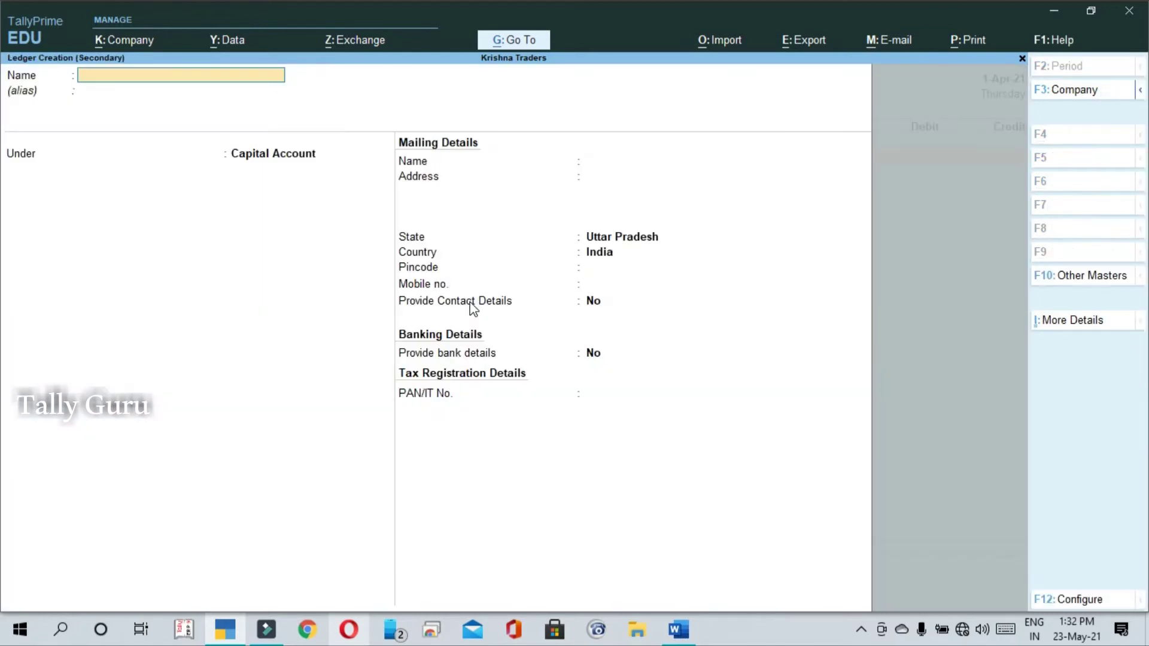
text(Capital a/c)
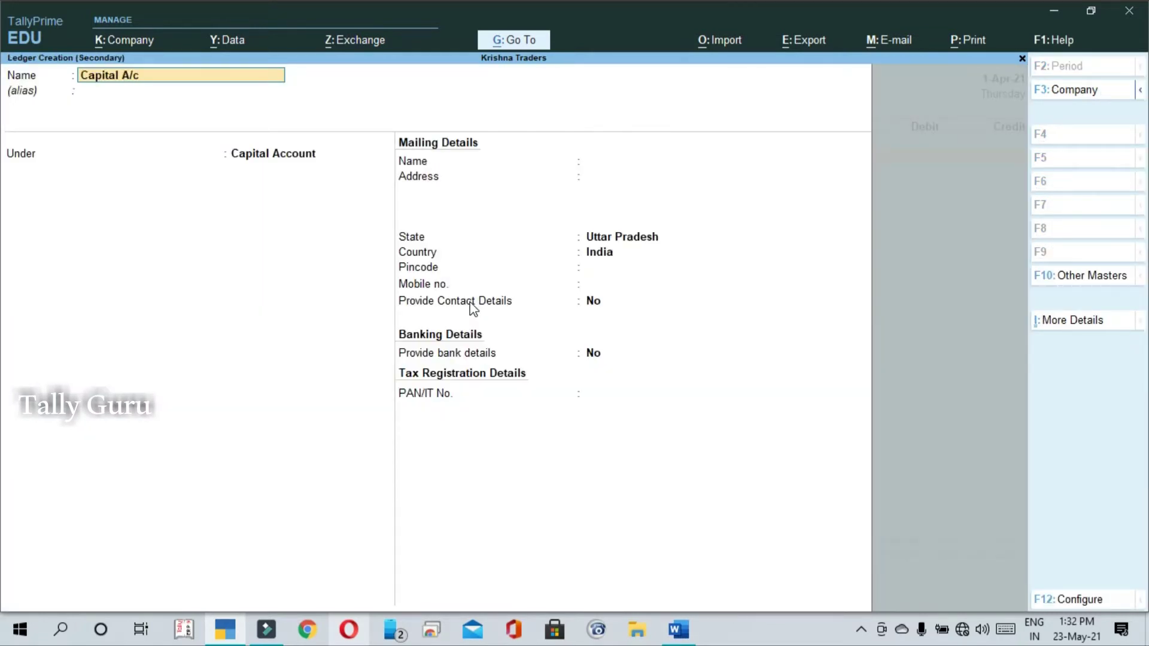
key(Return)
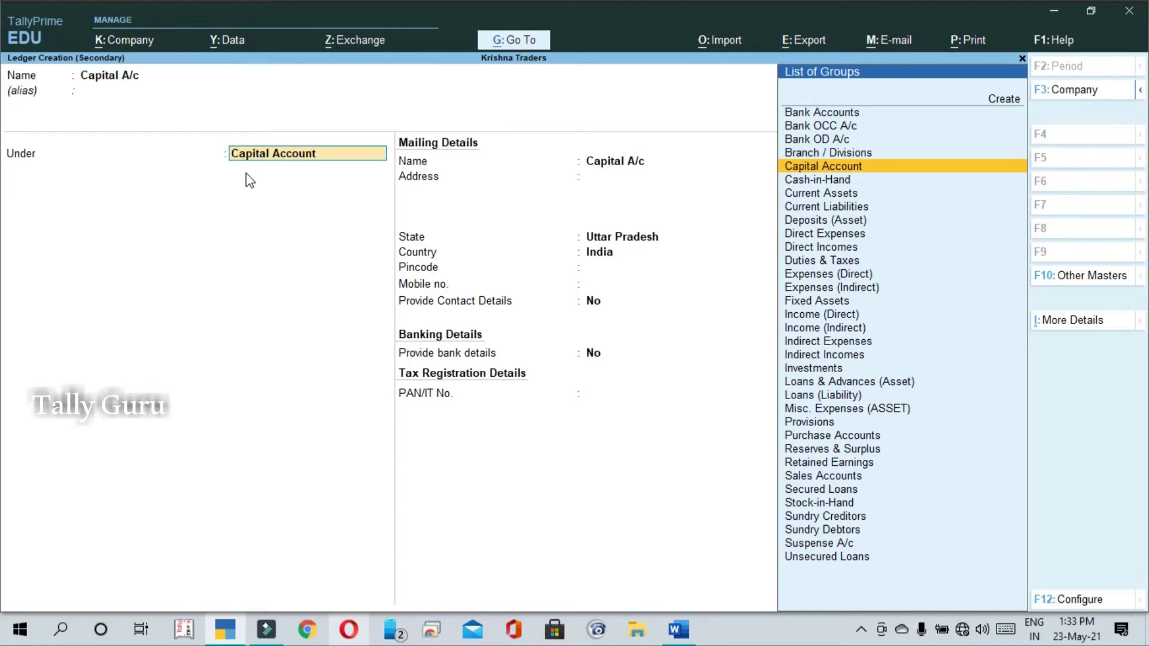
key(Return)
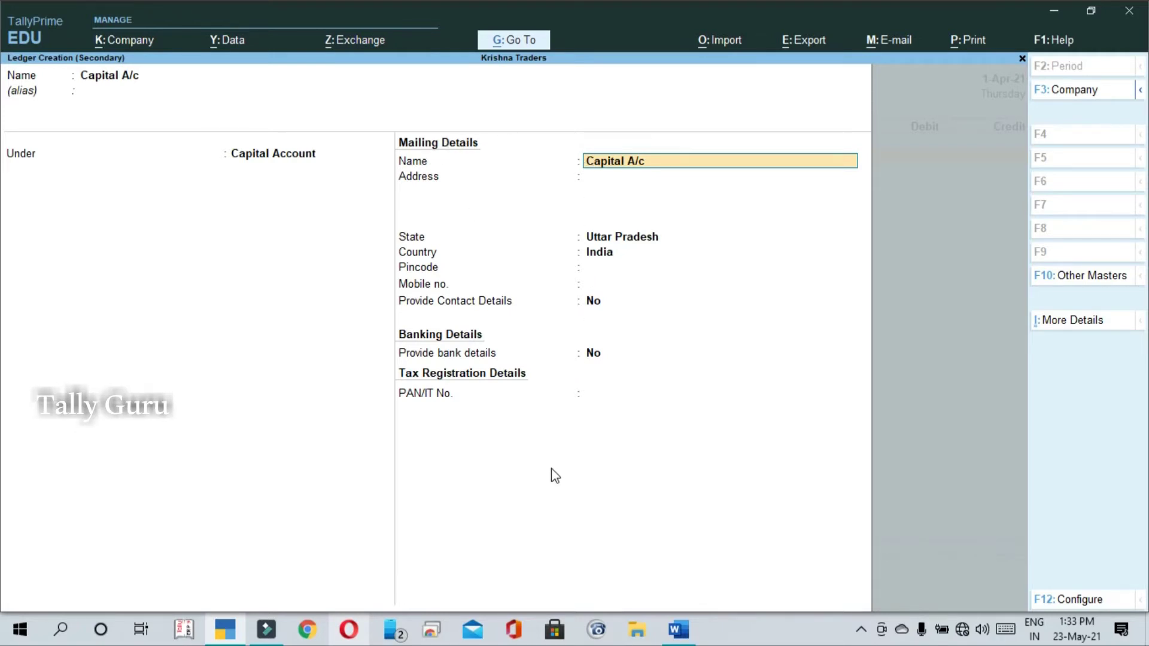
key(Return)
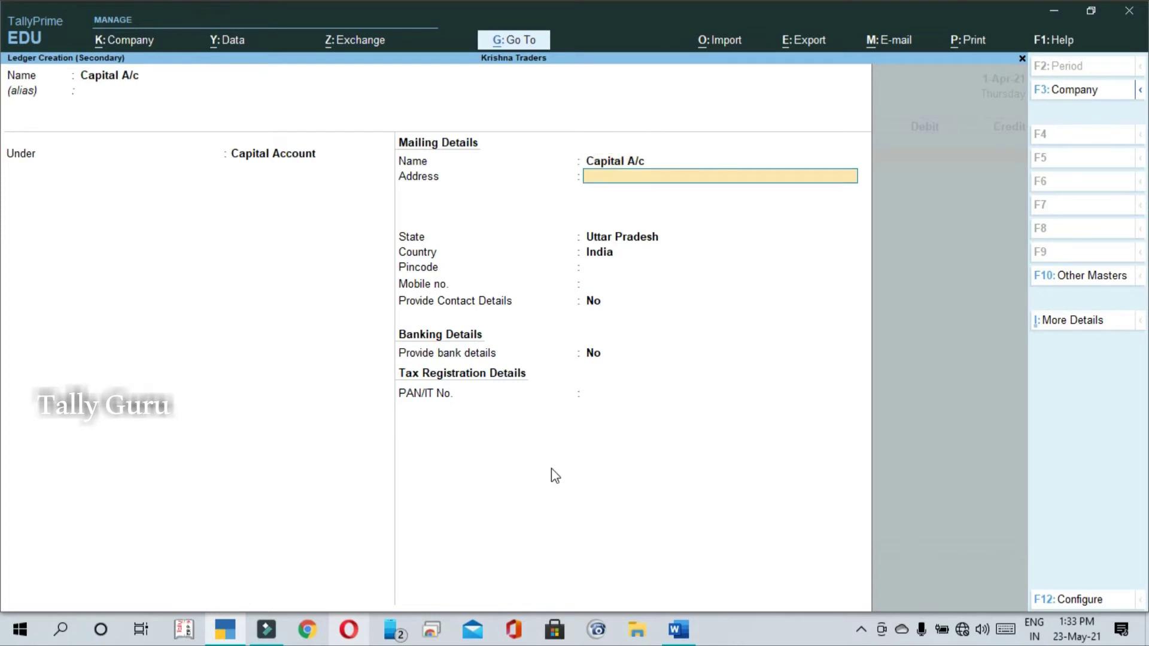
key(Return)
key(Return)
key(Return)
key(Return)
key(Return)
key(ctrl)
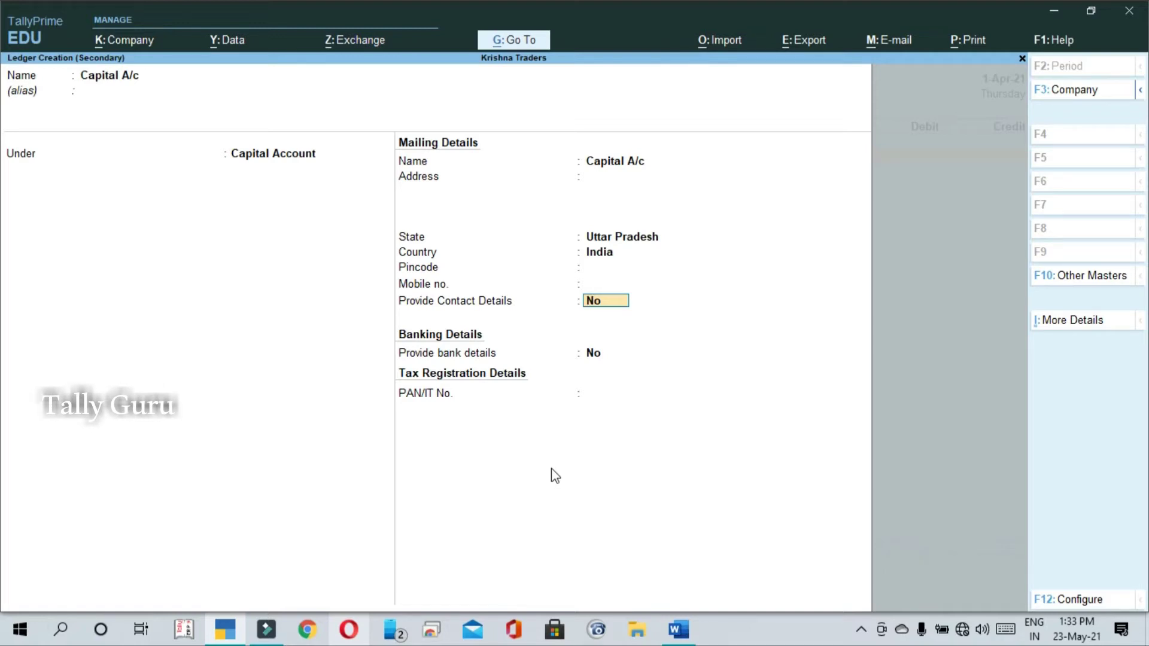
key(ctrl)
key(ctrl+a)
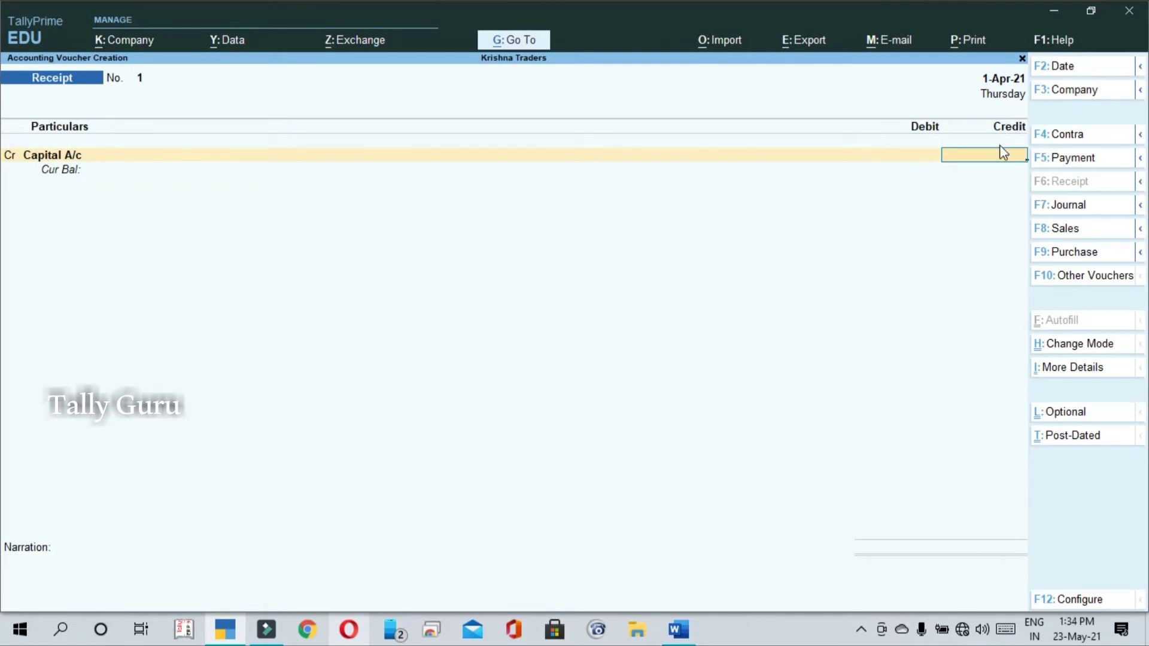
Credit Capital A/c with 1,00,000 in the receipt voucher.
text(100000)
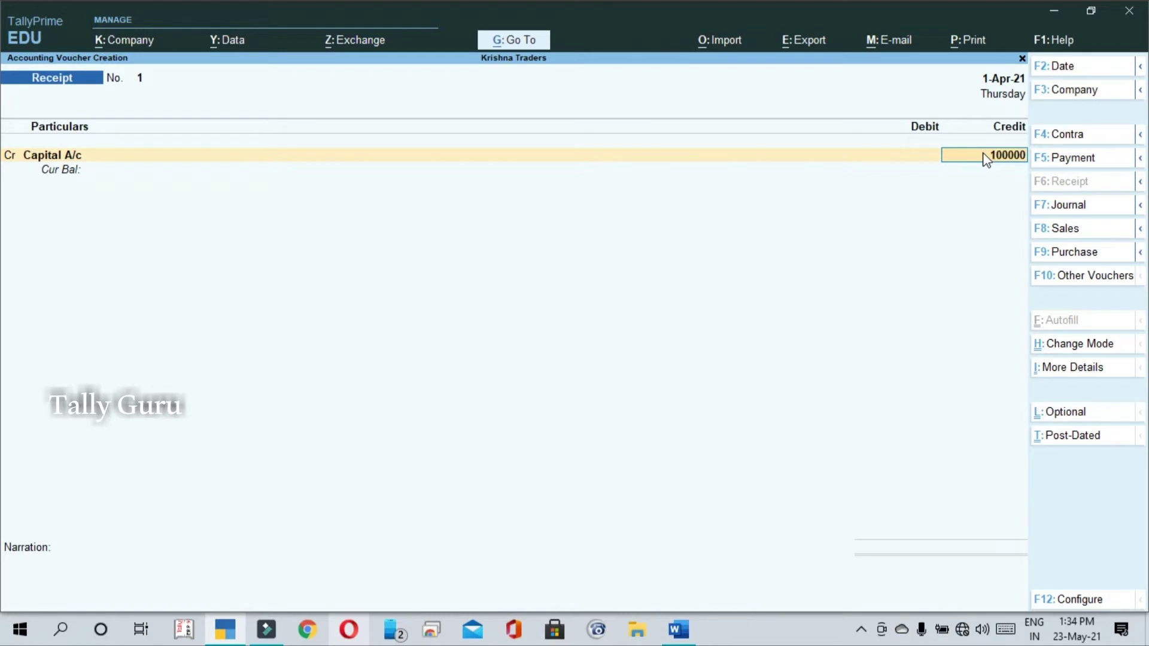
key(Return)
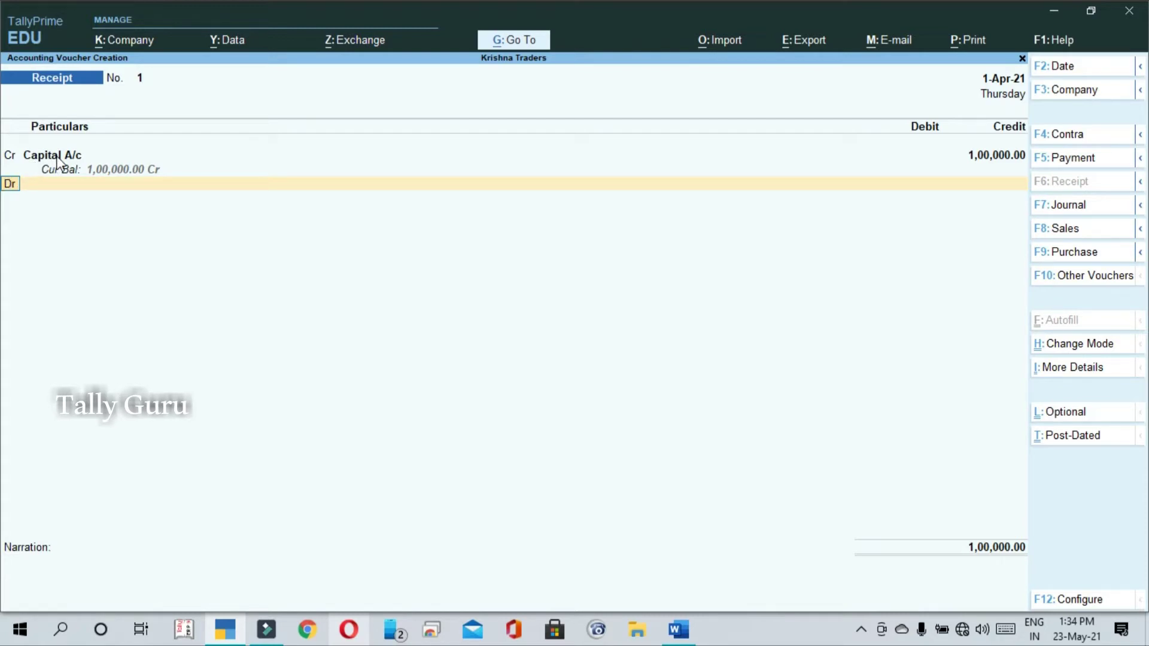
Try marking the voucher's second entry line as Cr instead of Dr.
text(cr)
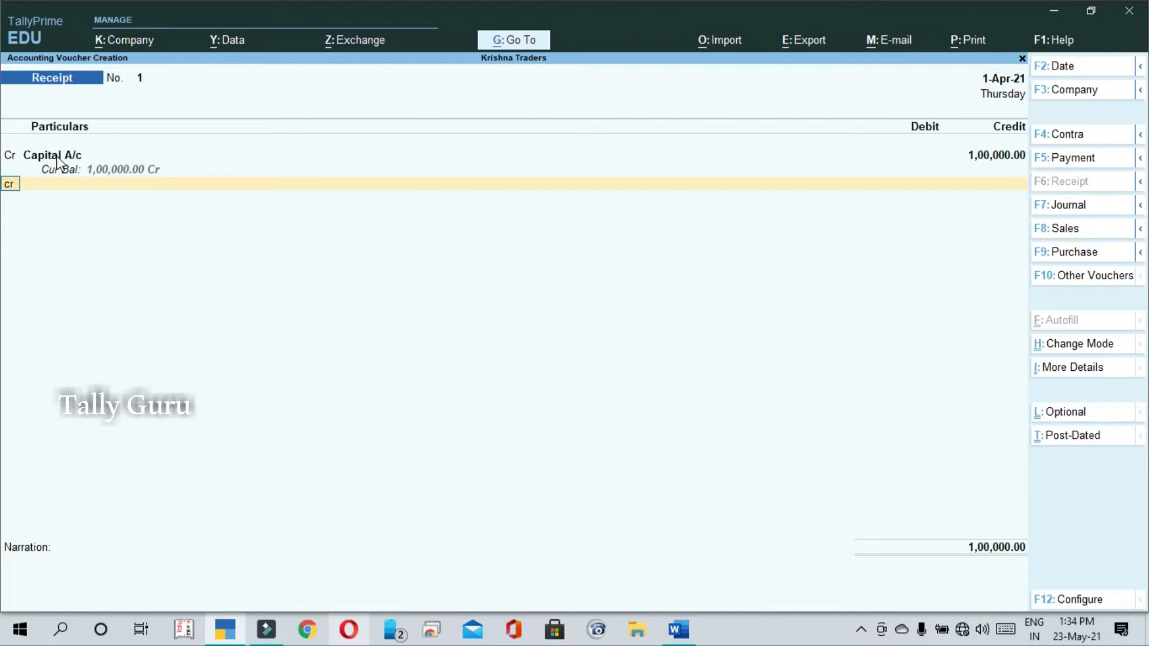
key(Return)
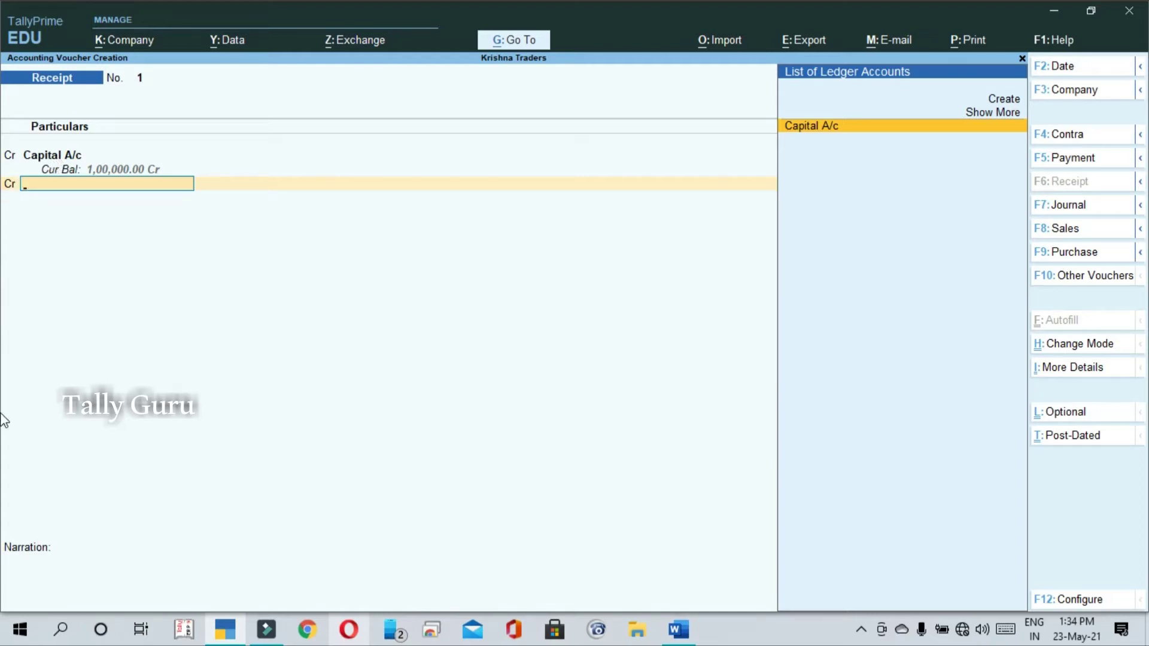
key(BackSpace)
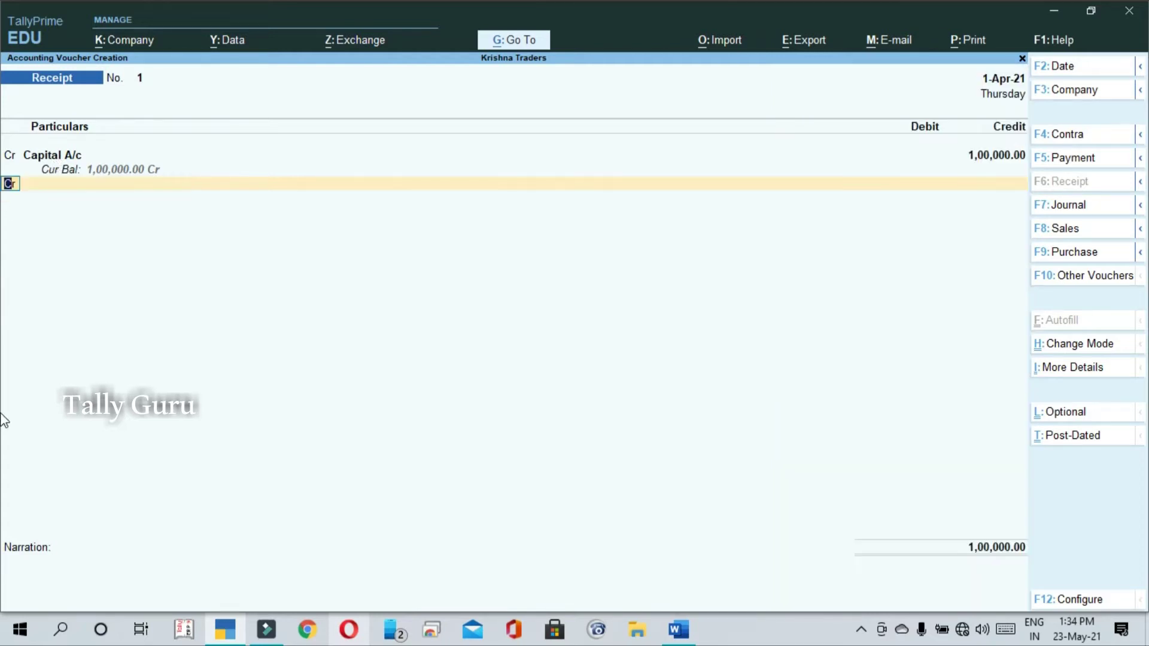
Set the second line to Dr, debit Cash with 1,00,000, leave the narration blank and accept the voucher.
text(d)
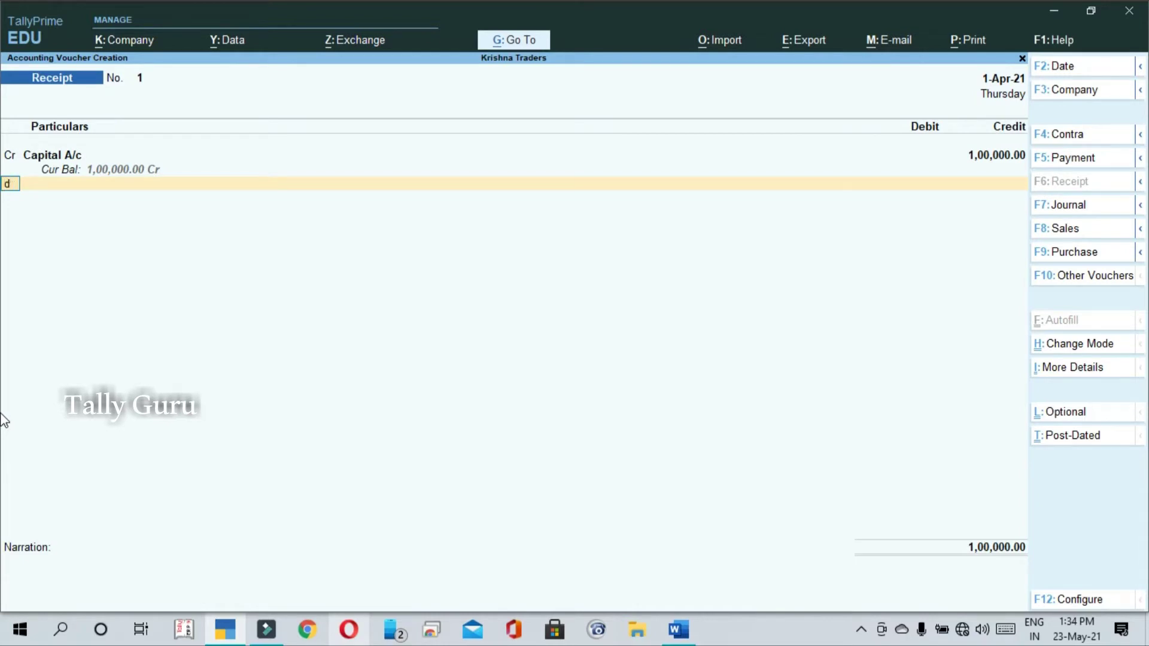
key(Return)
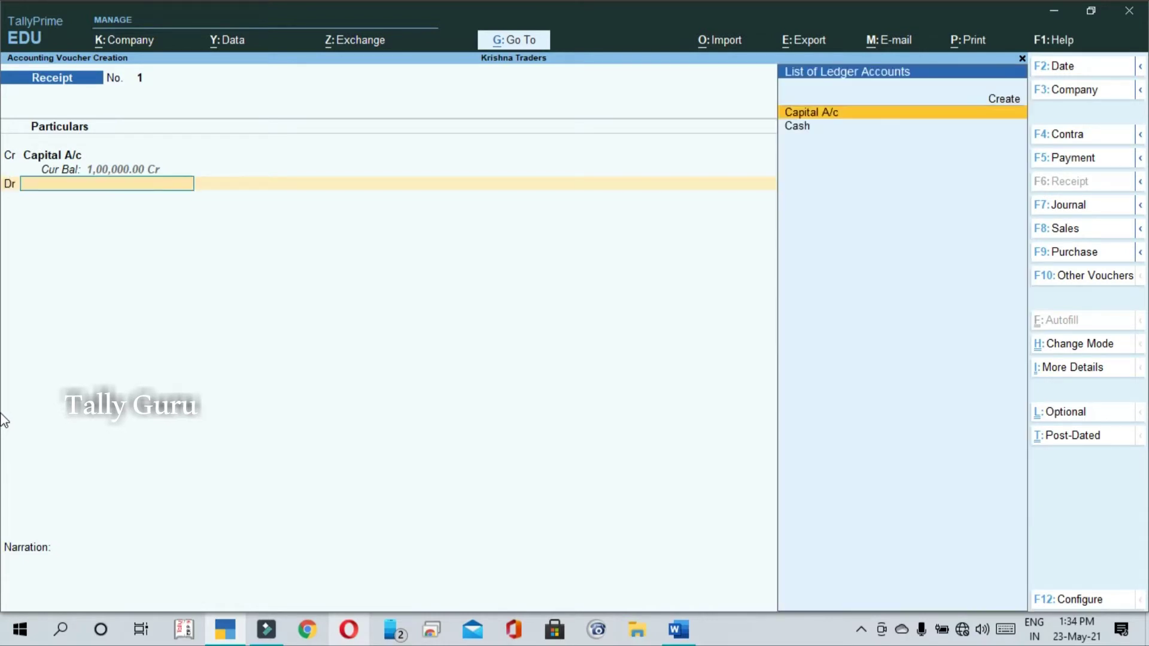
key(Down)
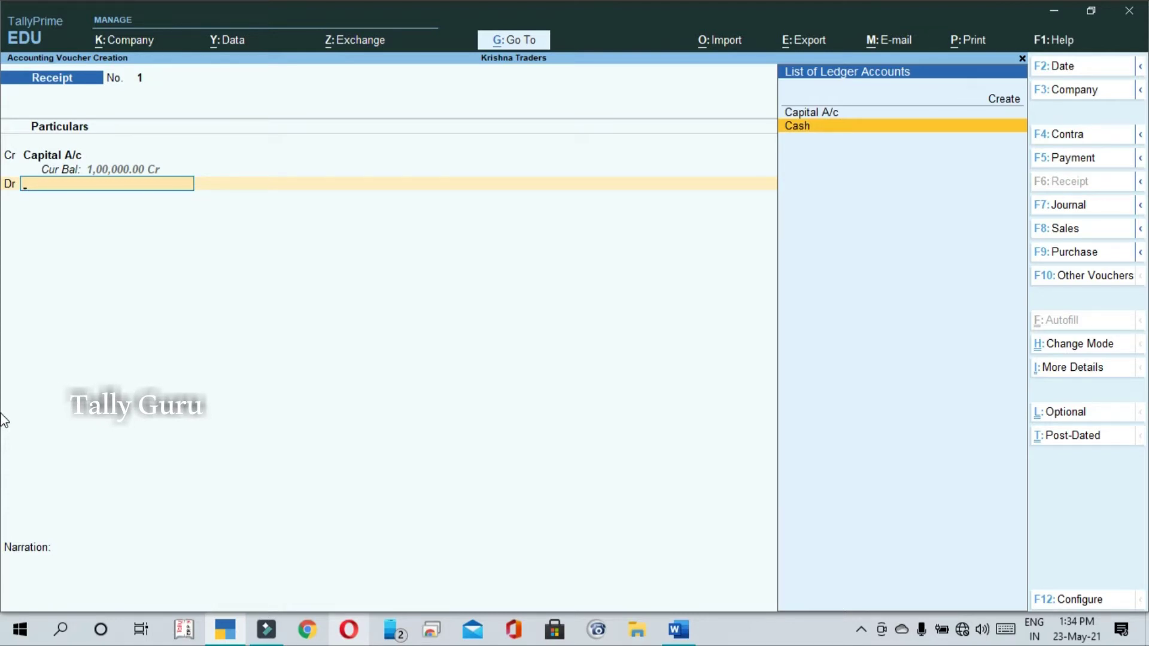
key(Return)
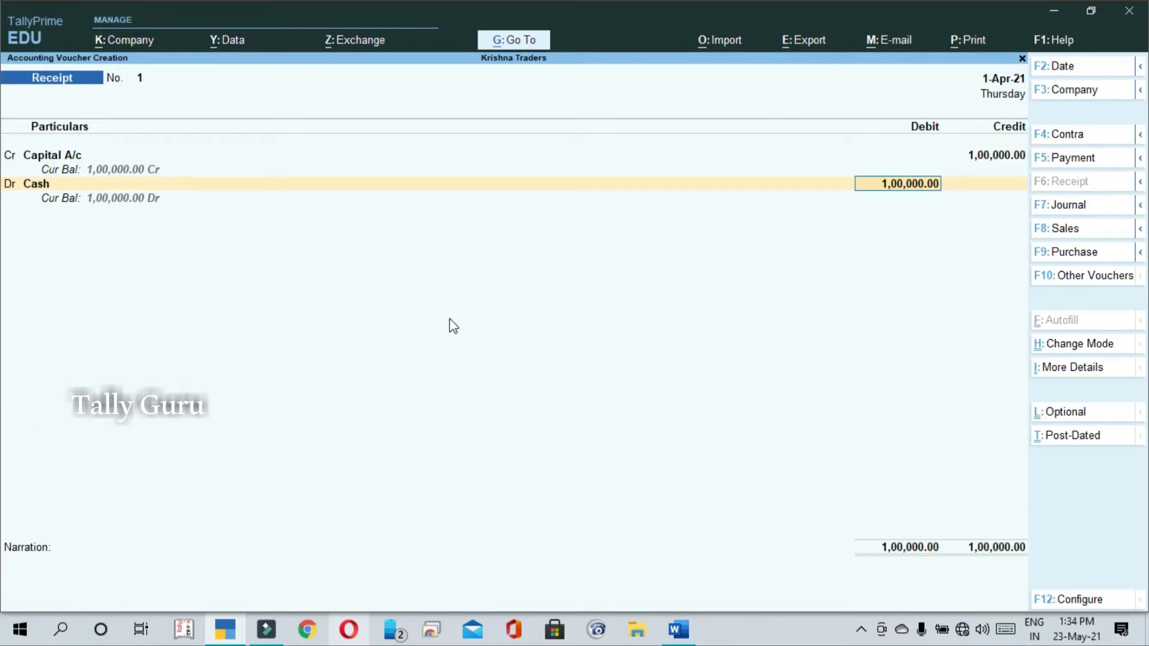
key(Return)
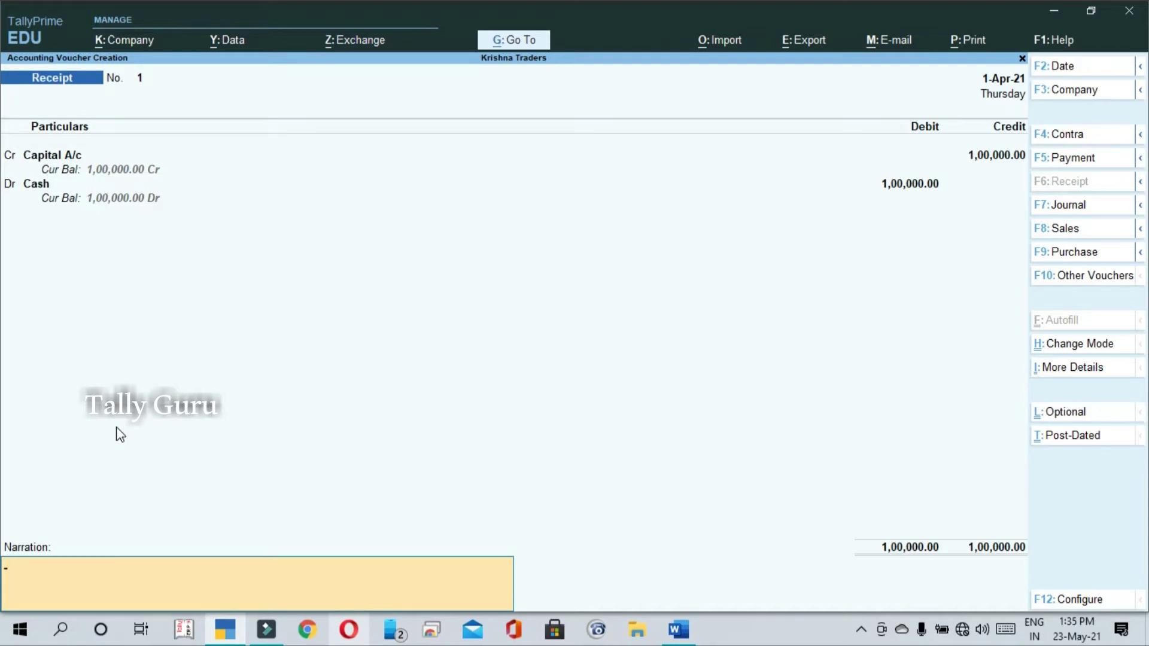
key(Return)
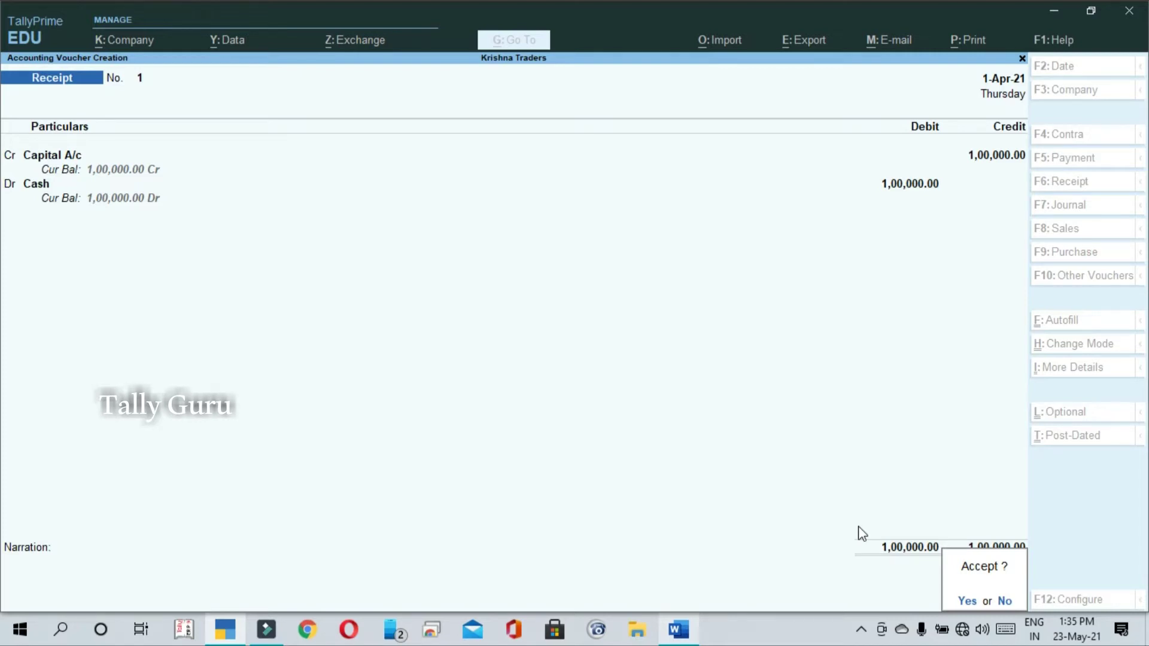
key(Return)
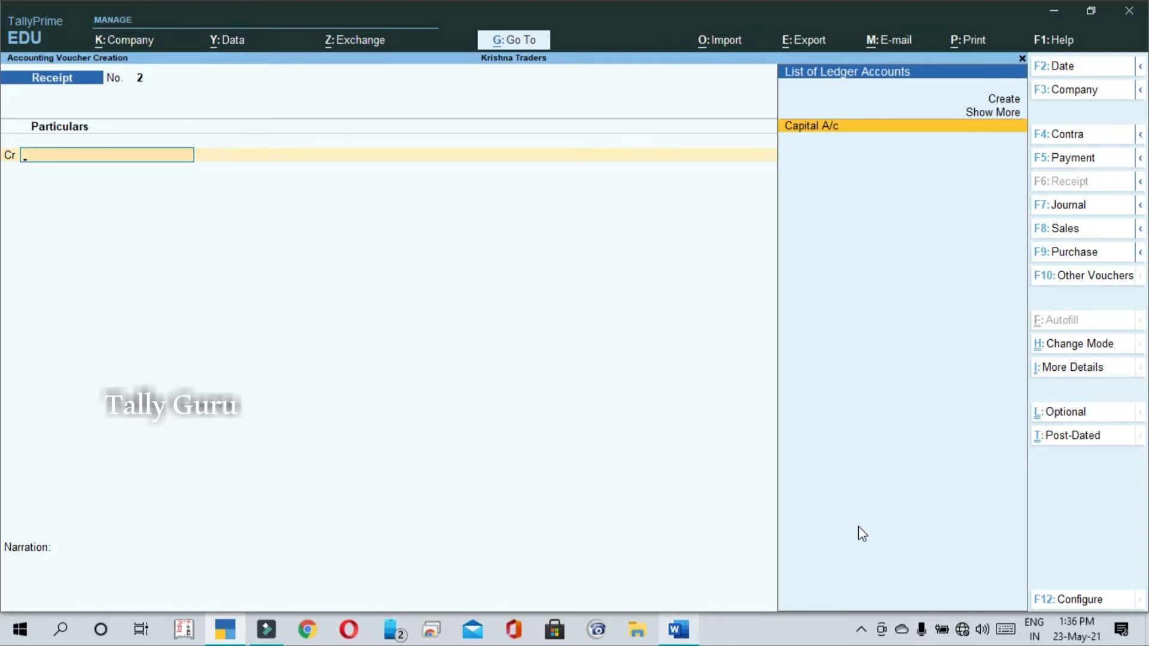
Leave voucher entry and open the Balance Sheet of Krishna Traders in its detailed view.
key(Escape)
key(y)
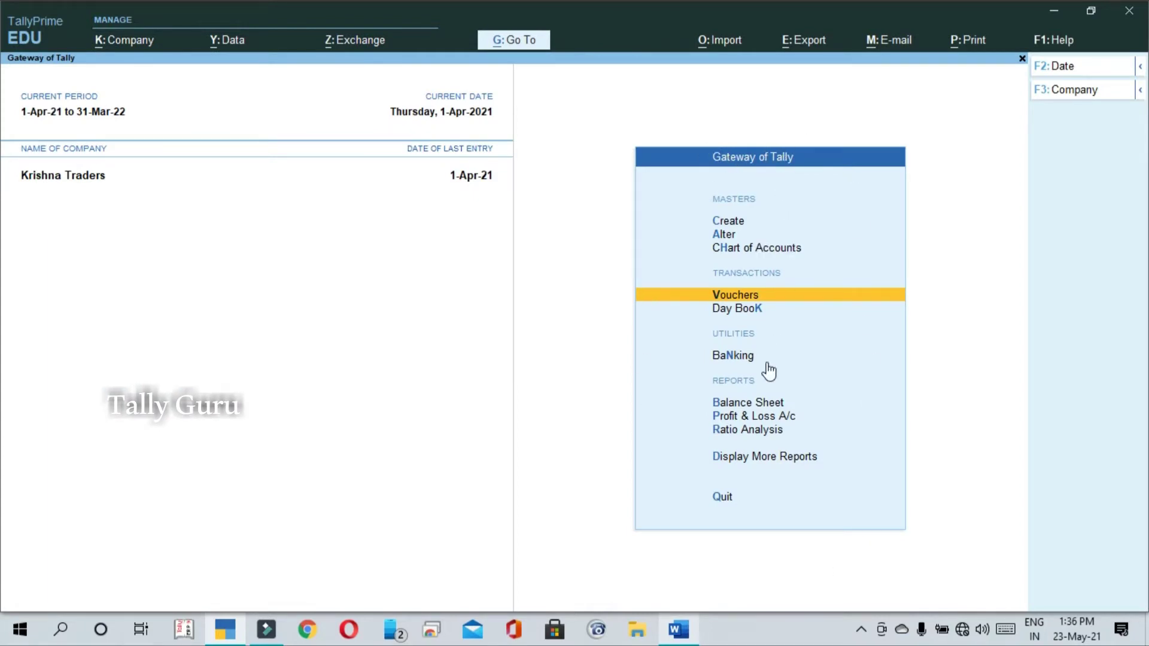
key(Down)
key(Down)
key(Down)
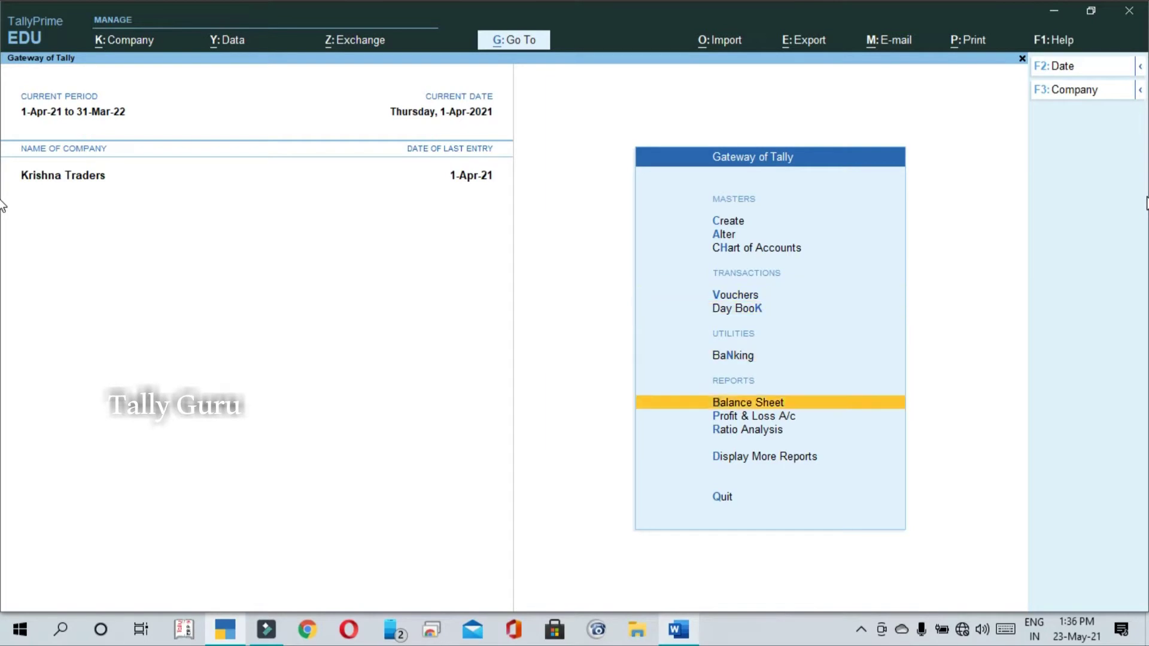
key(Return)
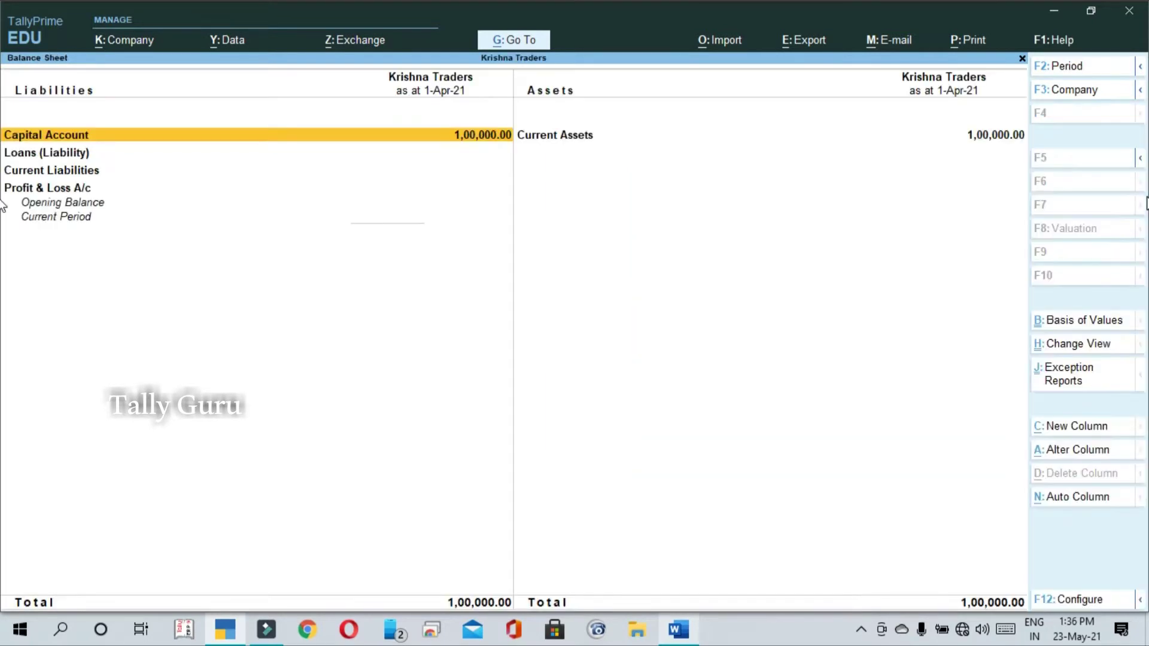
key(alt+F5)
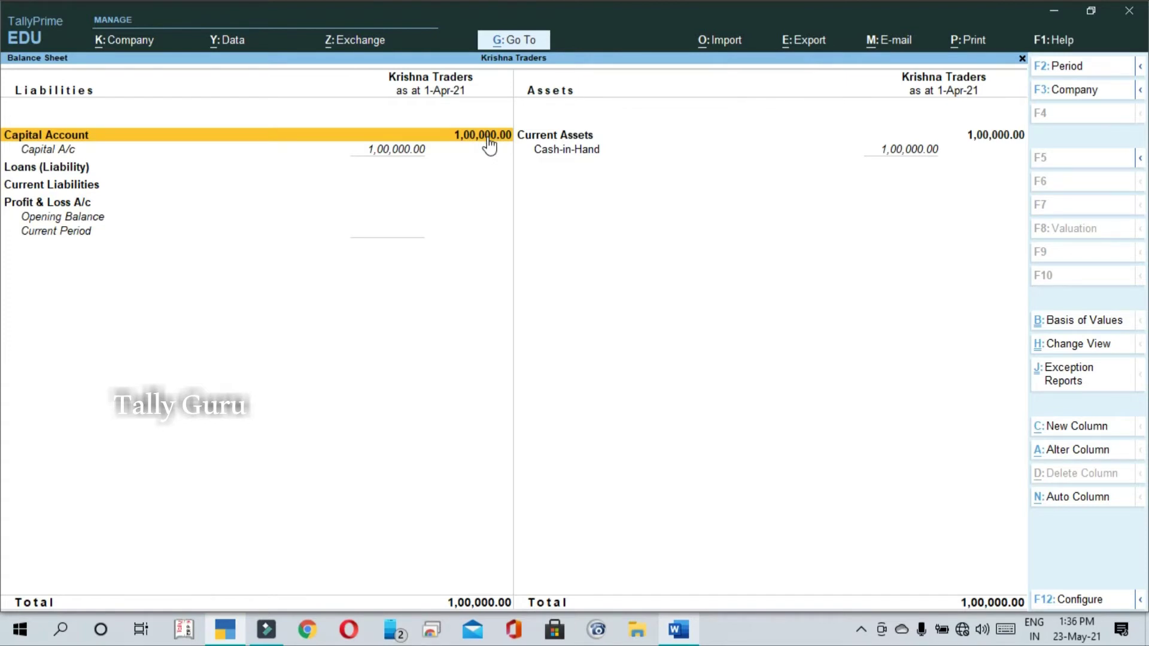
Inspect the Capital A/c ledger and its Capital Account group from the Balance Sheet, accepting both without changes.
key(Down)
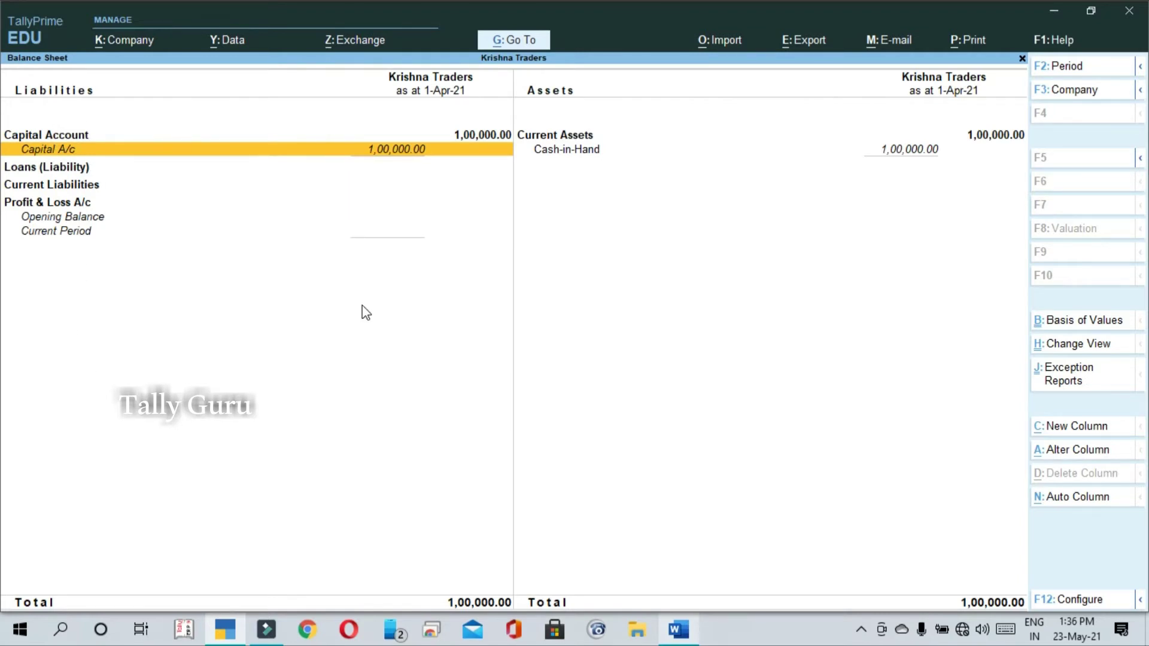
key(ctrl+Return)
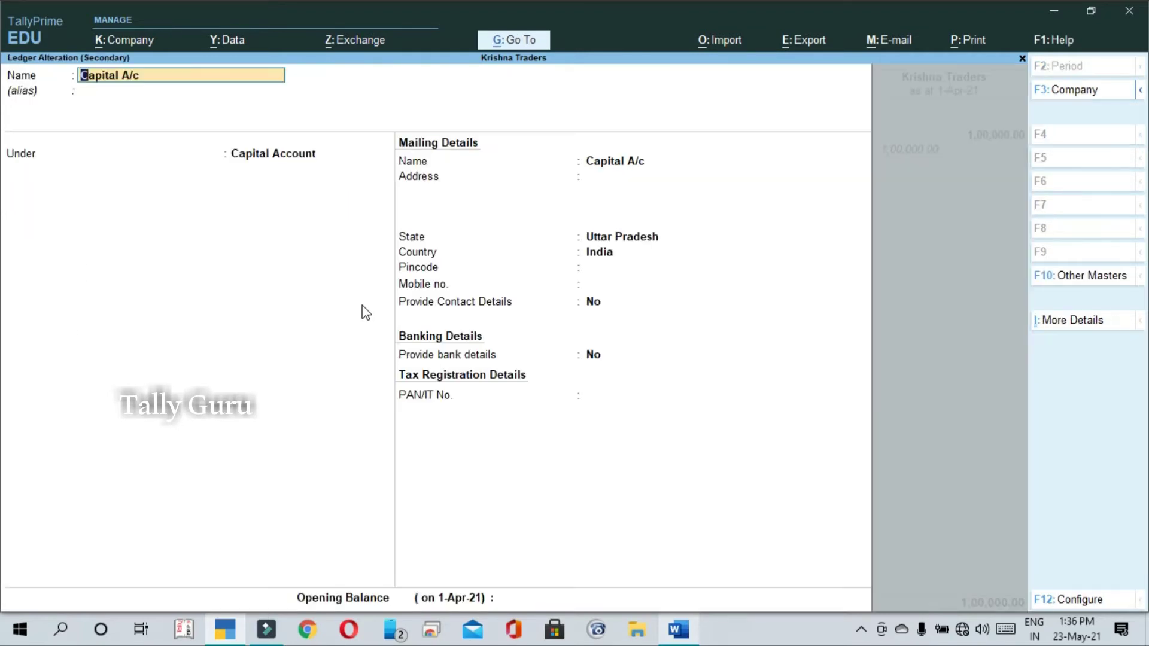
key(Return)
key(Return)
key(ctrl+Return)
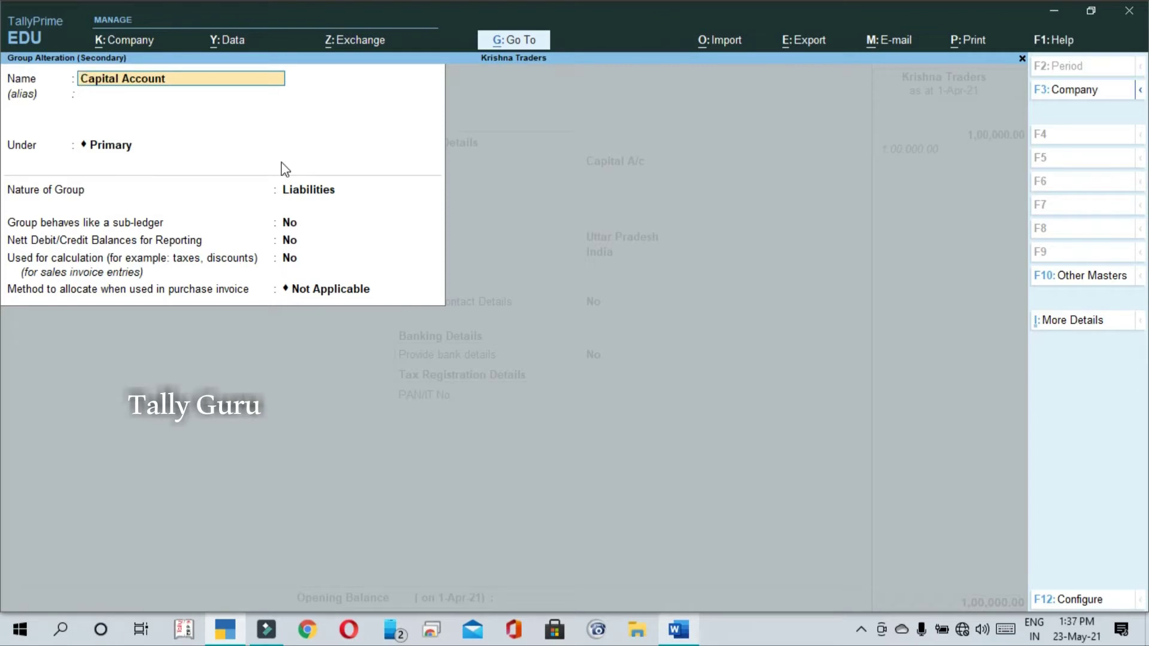
key(ctrl+a)
key(Return)
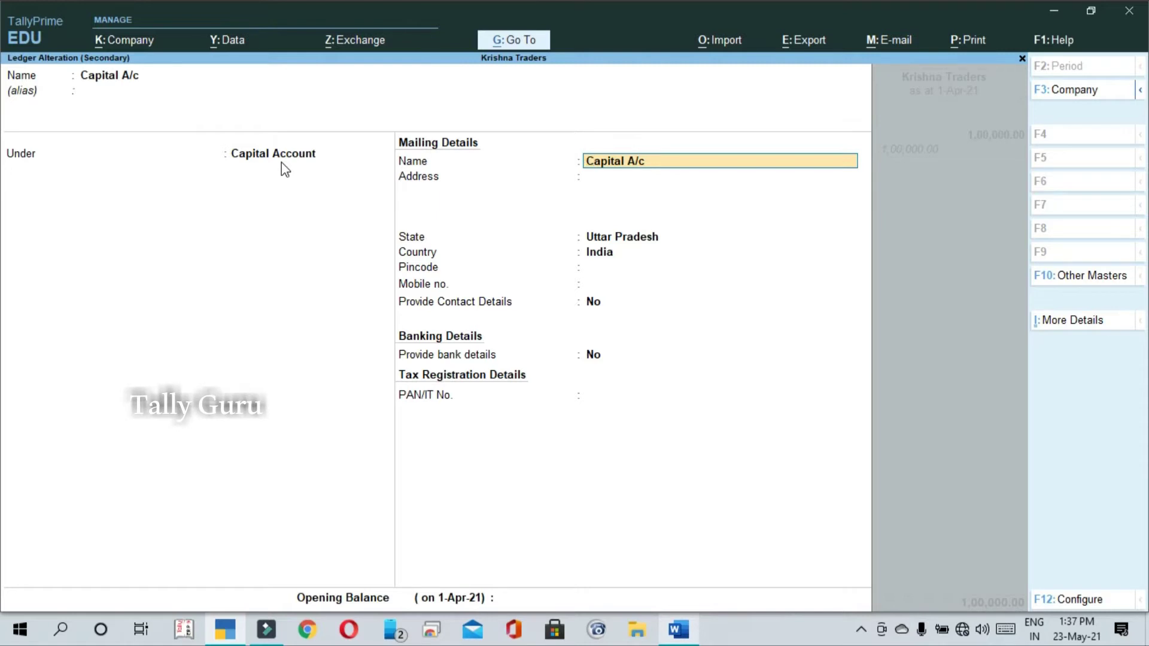
key(ctrl)
key(ctrl+a)
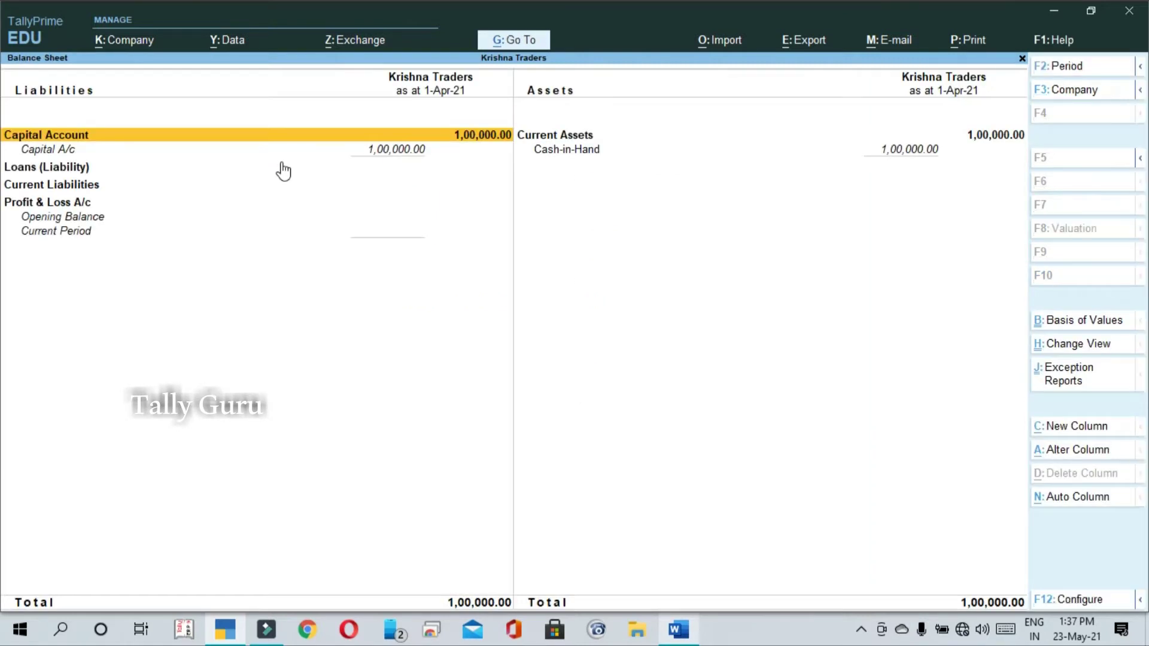
Examine the Cash-in-Hand group summary under Current Assets, then return to the Gateway of Tally.
key(Right)
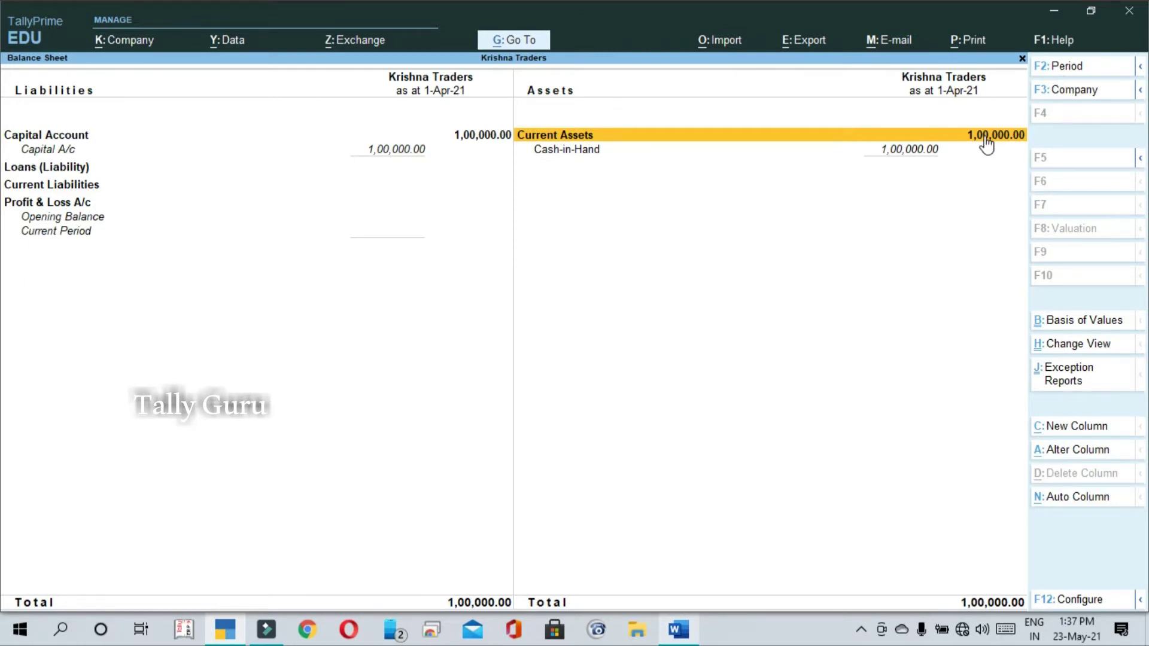
key(Down)
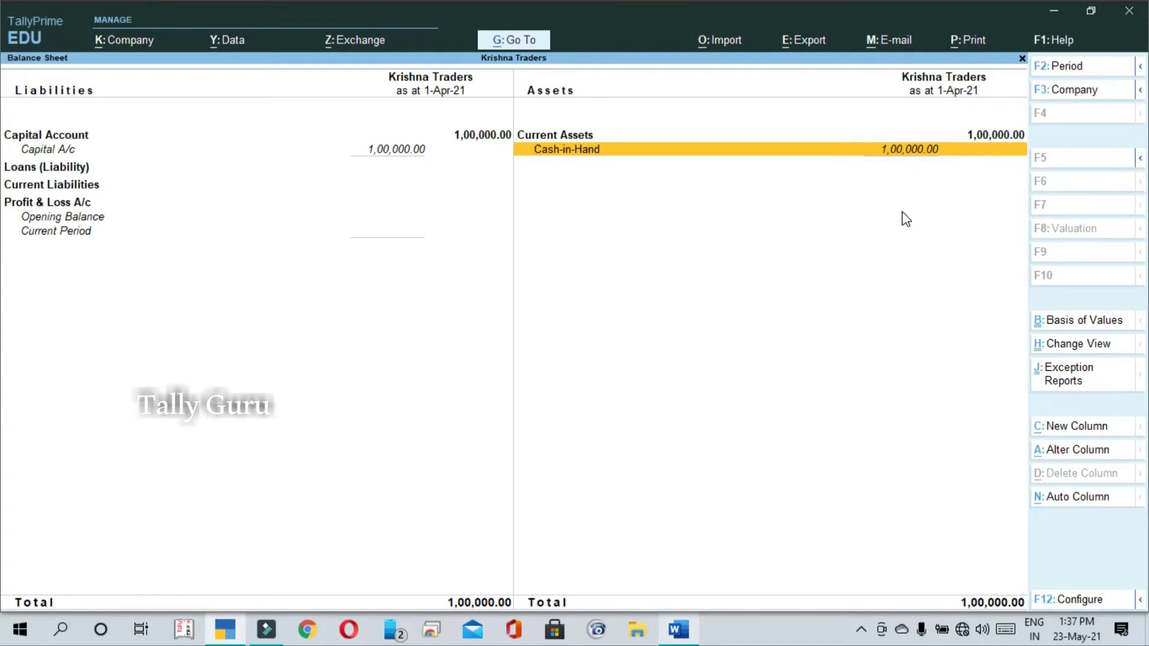
key(Return)
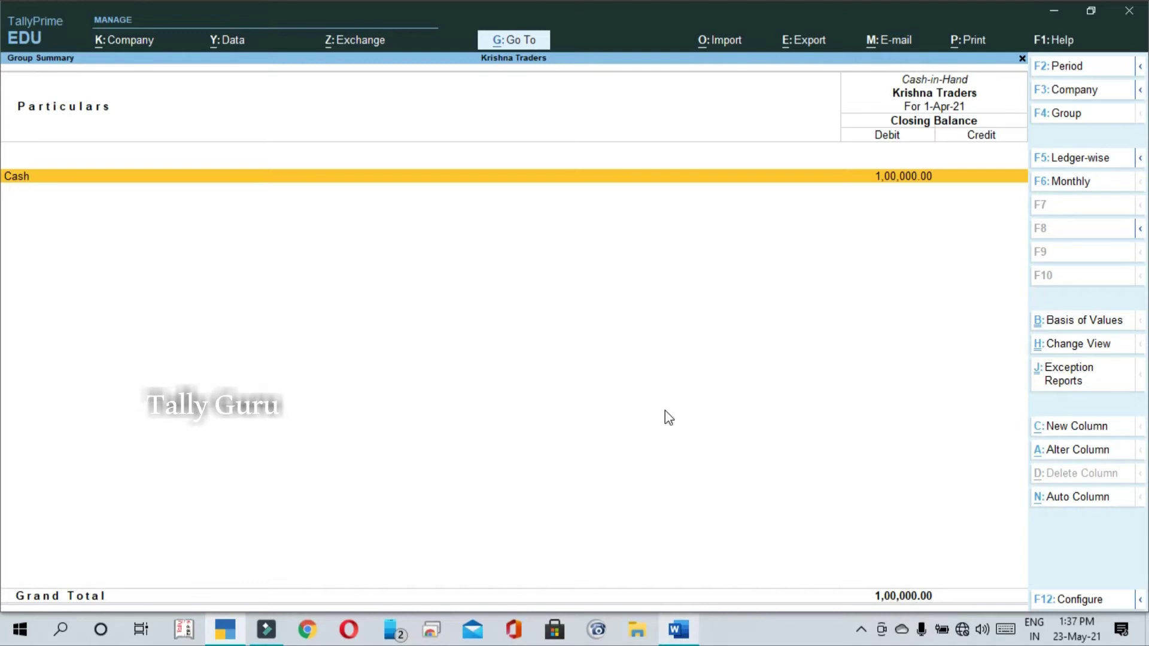
key(Escape)
key(Escape)
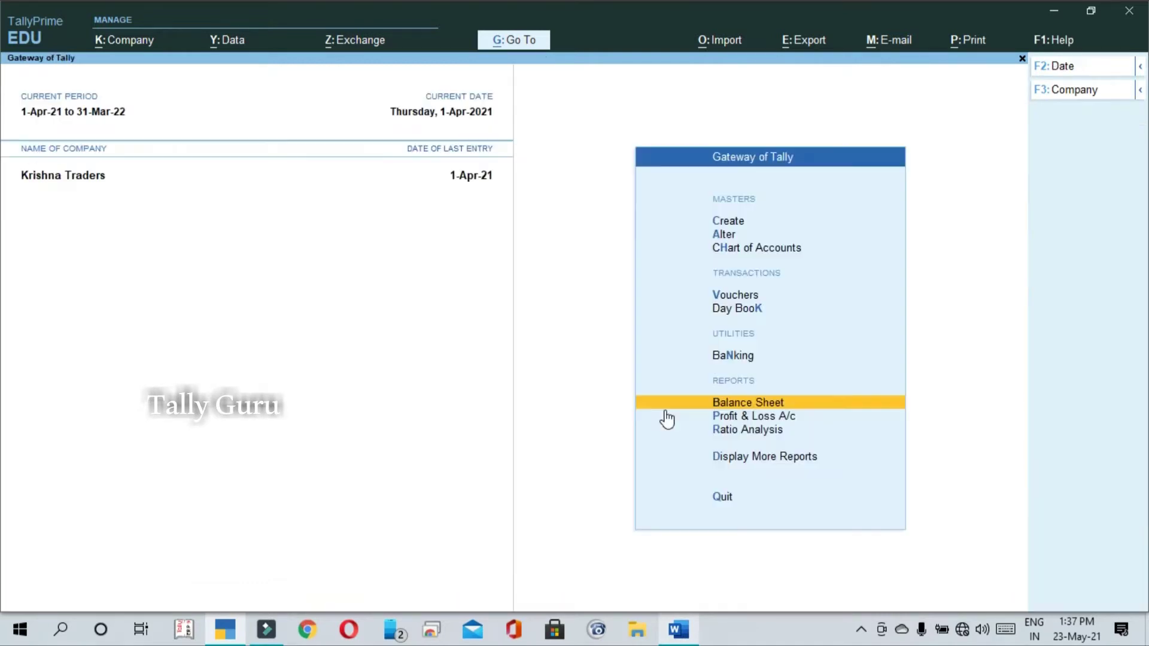
Open voucher entry for a new Receipt voucher in Krishna Traders.
key(Up)
key(Up)
key(Up)
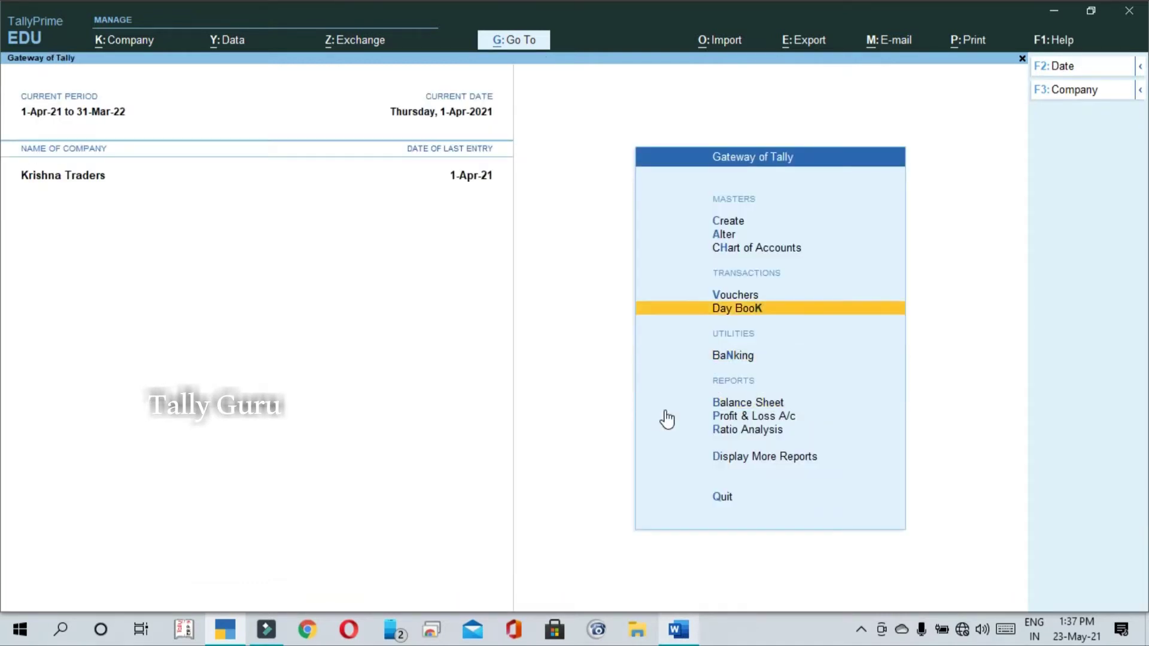
key(Return)
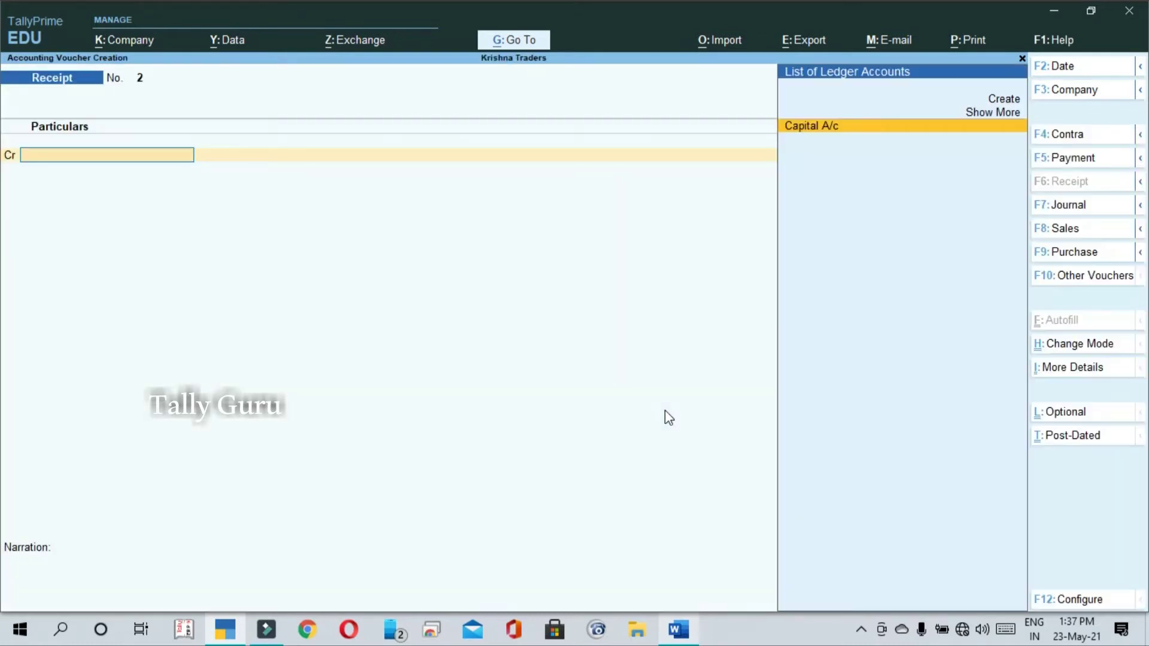
Switch to Receipt Voucher.docx in Word and examine the debit and credit entries of example 2, where two partners bring cash capital.
key(alt+Tab)
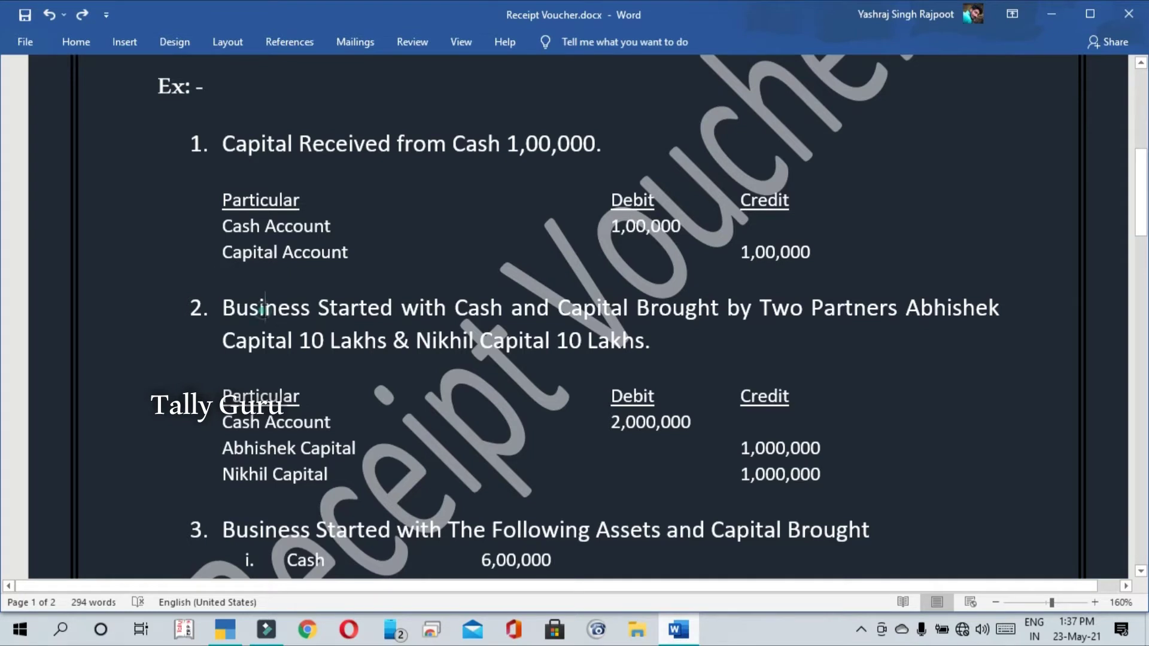
scroll(264, 311, down, 1)
scroll(264, 311, down, 1)
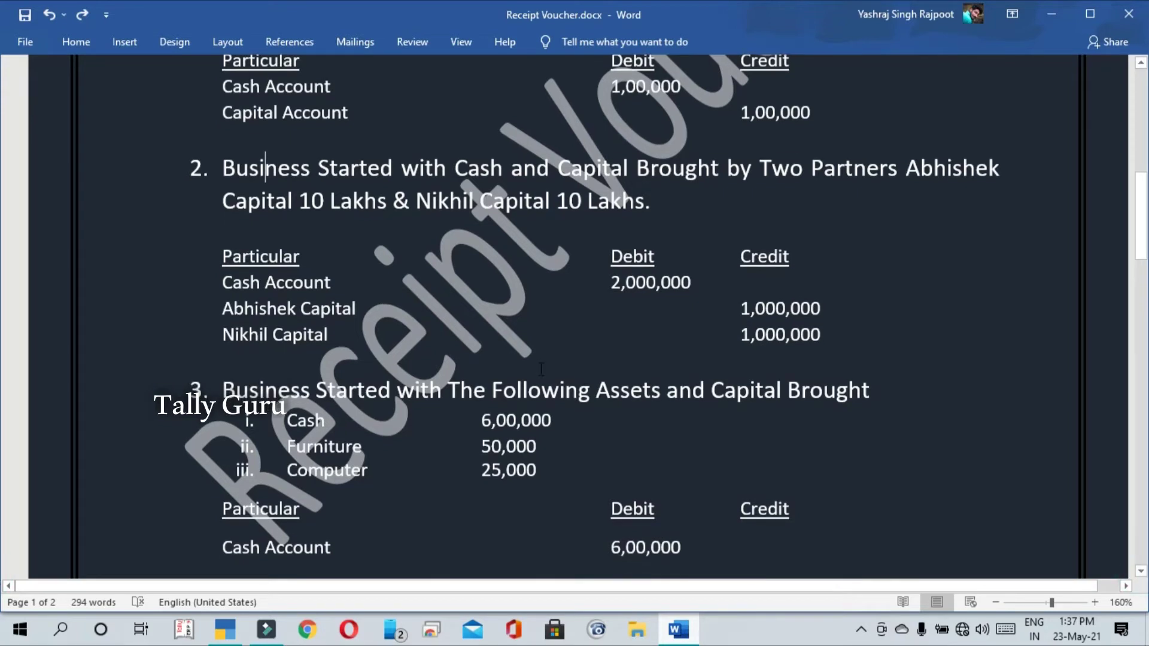
scroll(325, 150, up, 2)
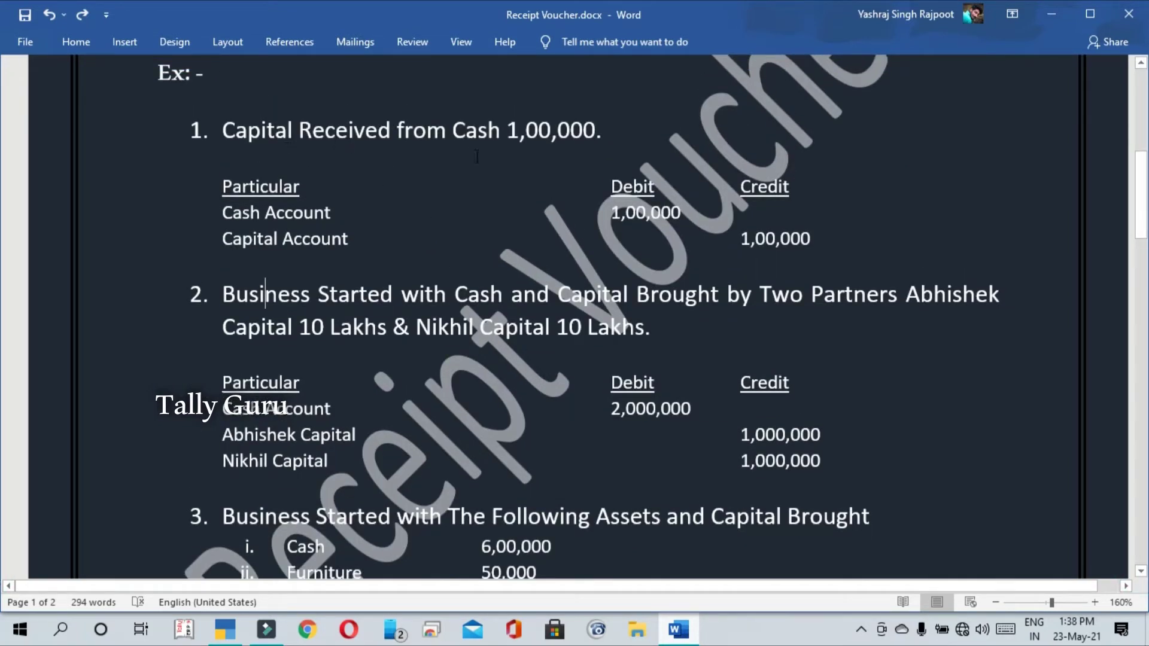
scroll(441, 258, down, 1)
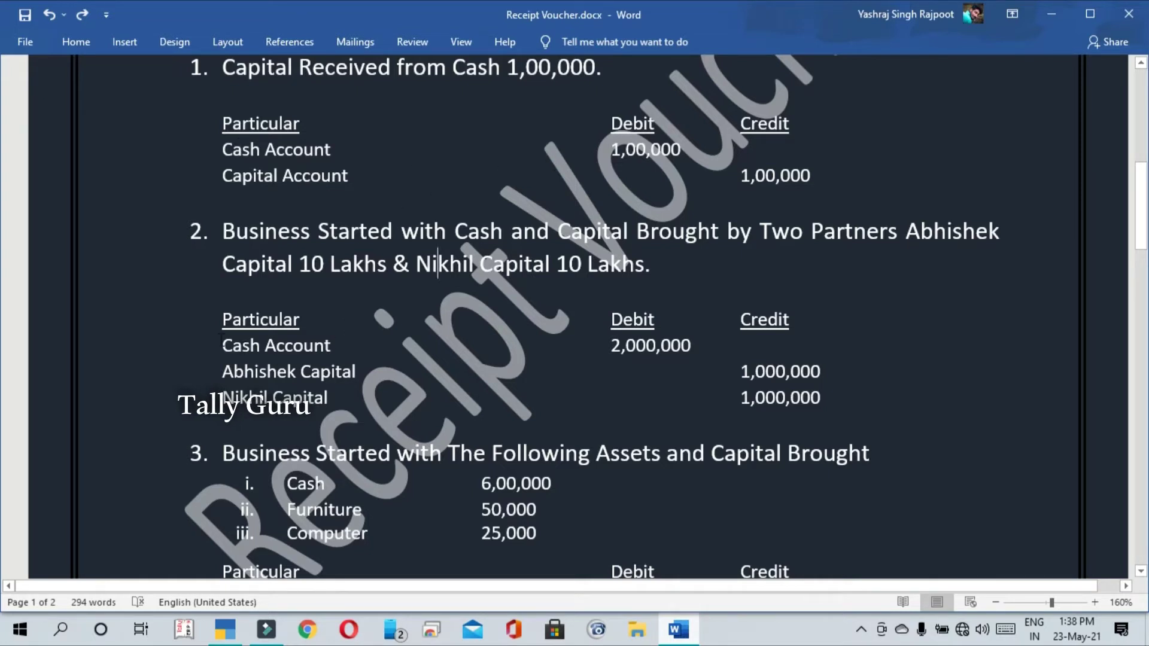
drag(217, 342, 332, 346)
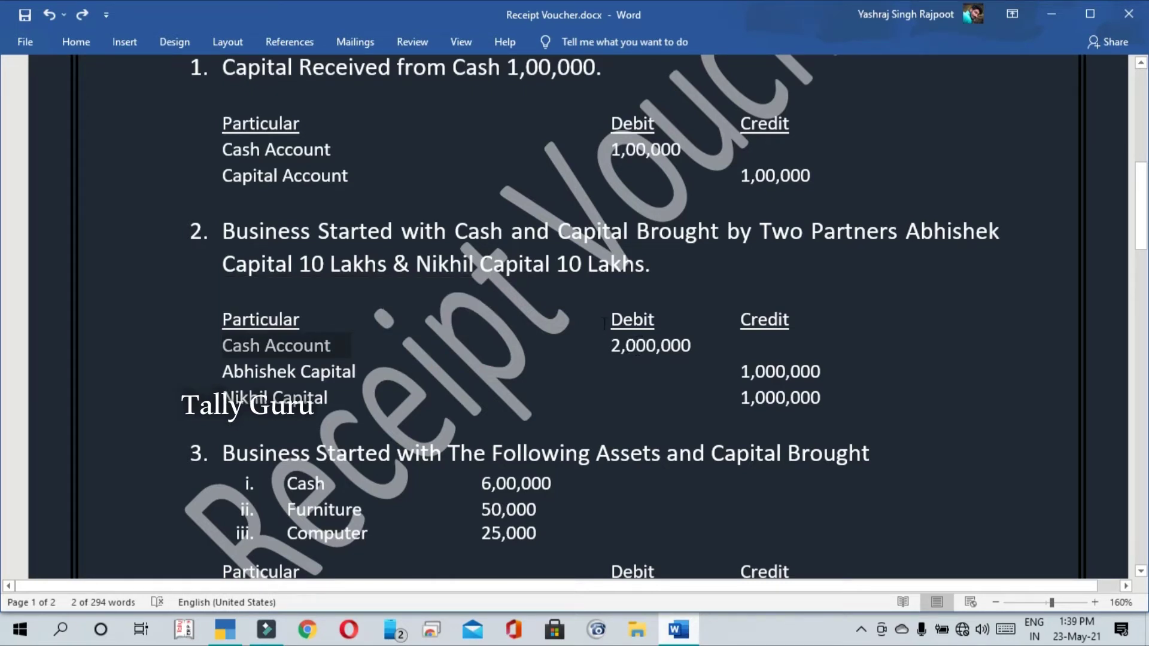
click(579, 266)
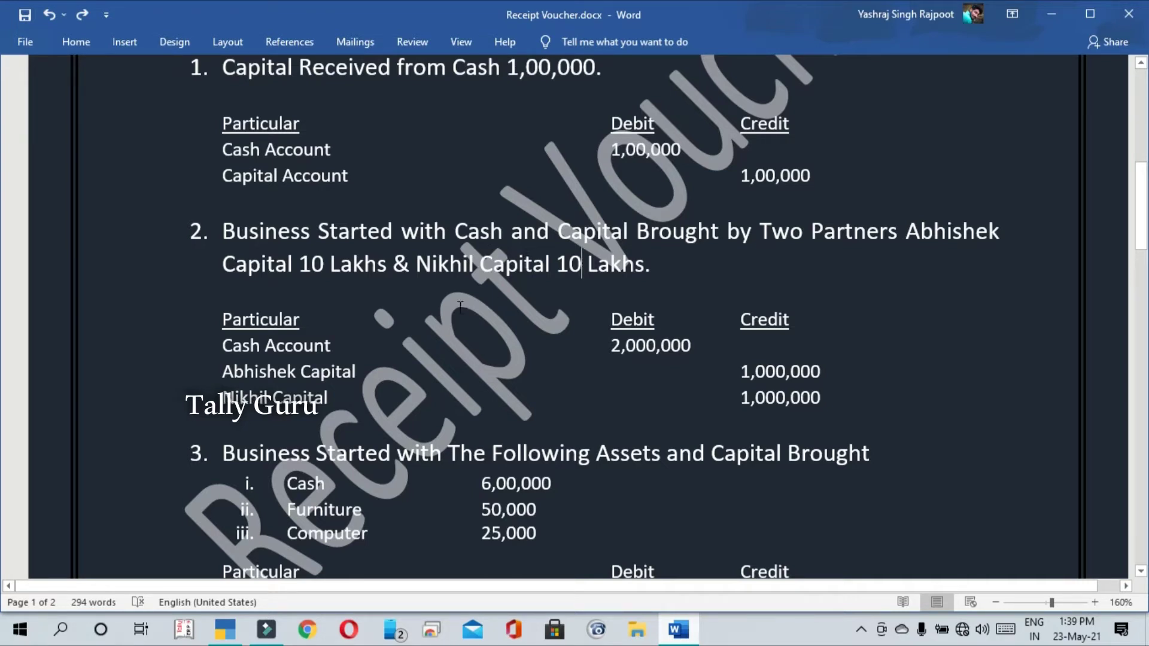
click(653, 355)
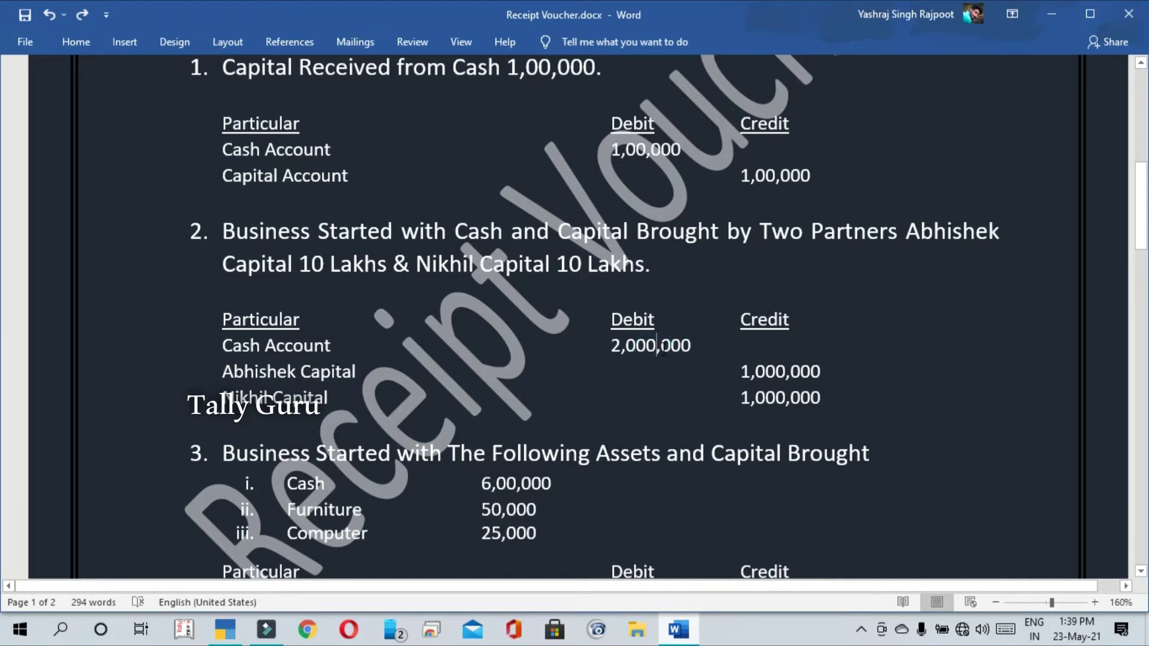
click(694, 342)
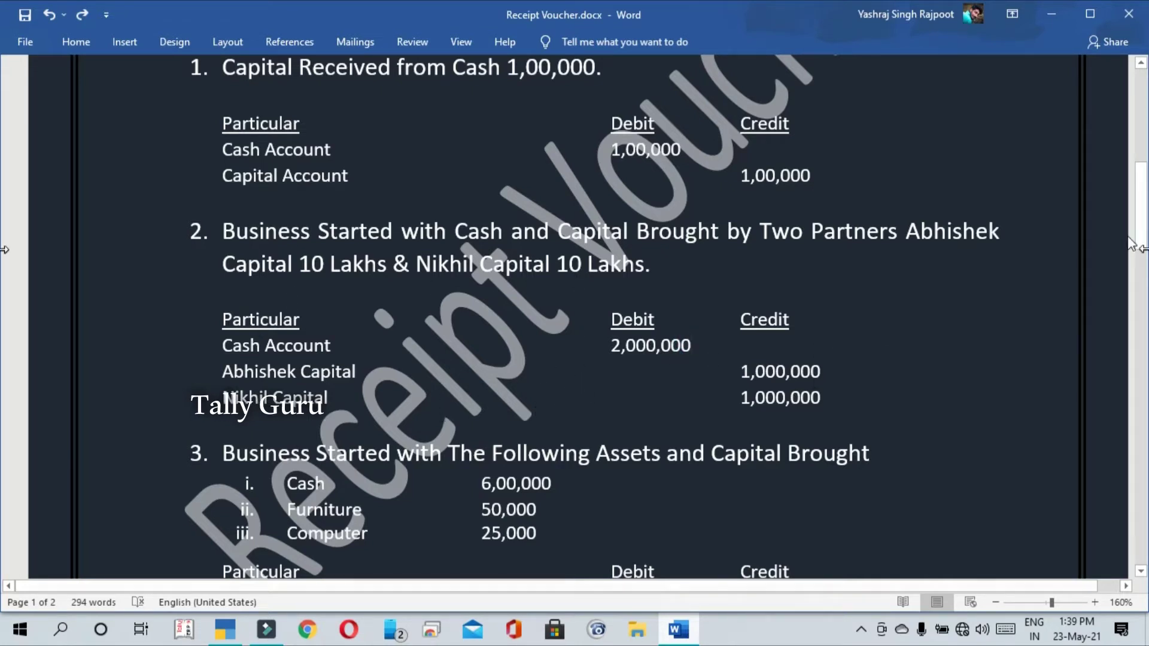
drag(905, 235, 974, 234)
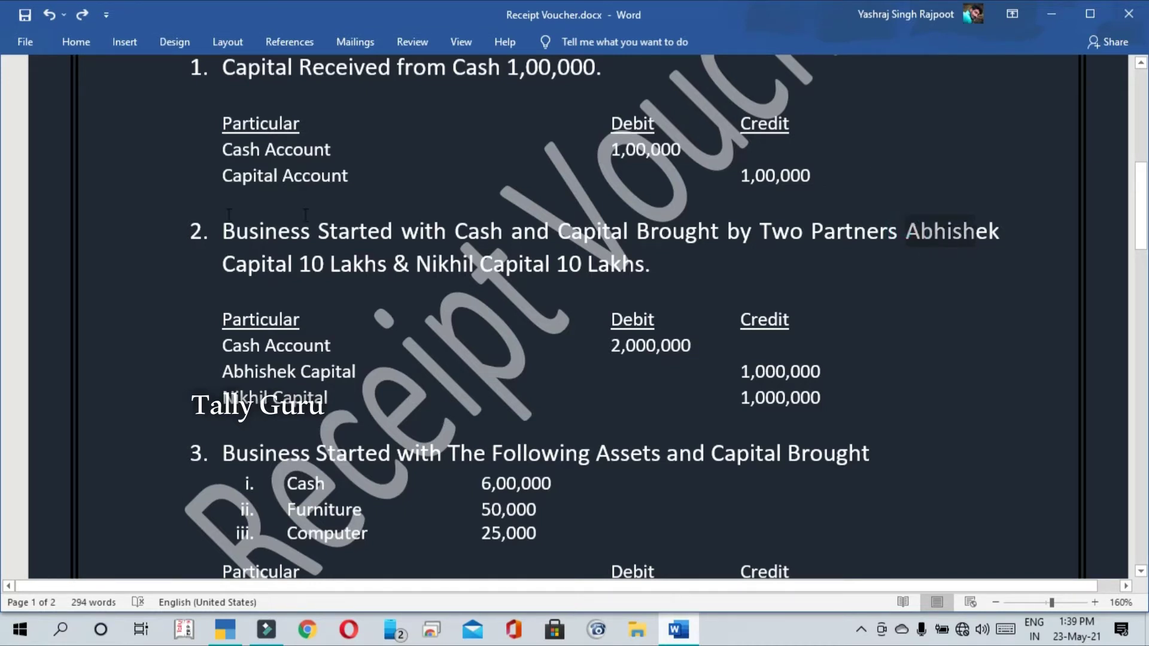
click(361, 370)
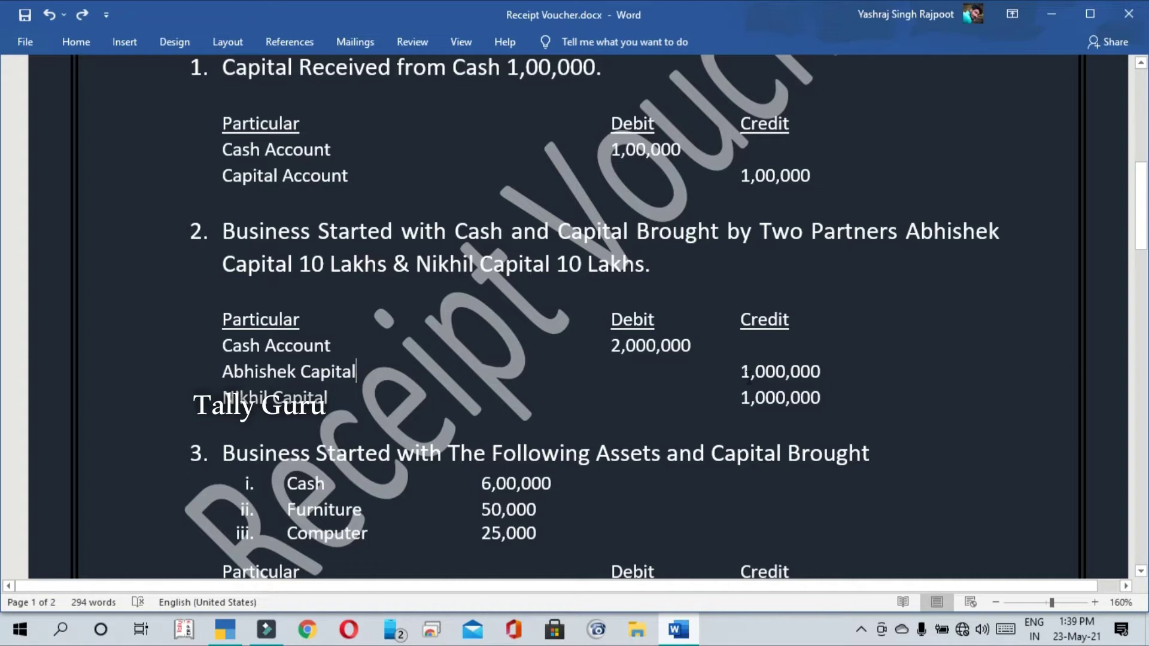
drag(741, 371, 821, 371)
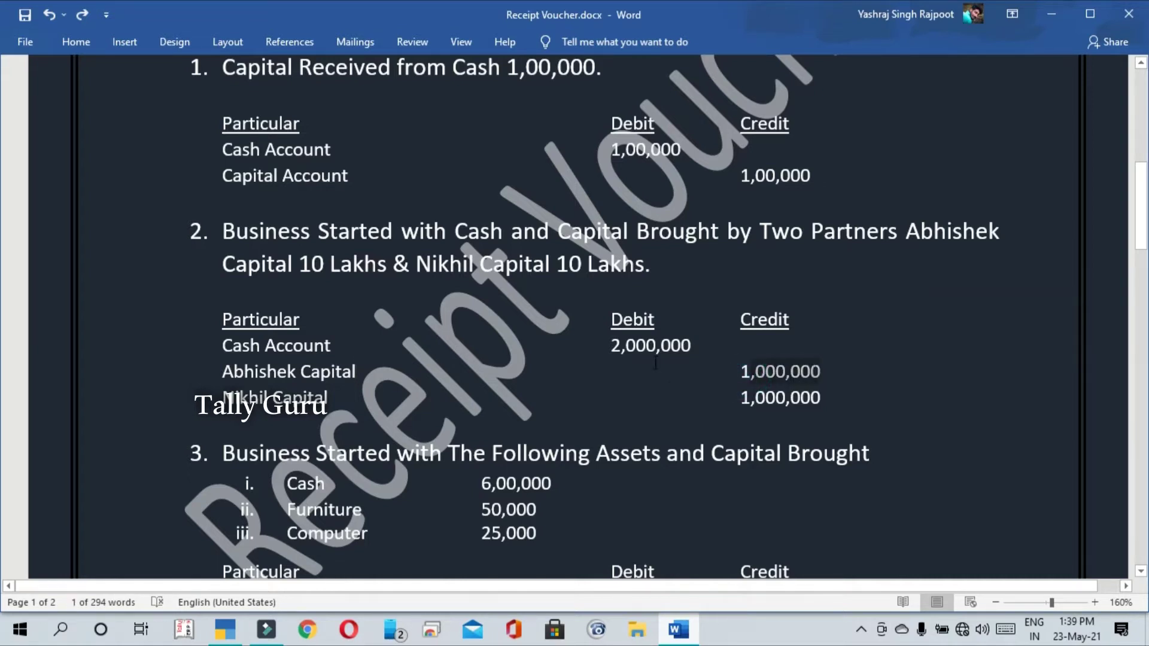
drag(417, 264, 550, 264)
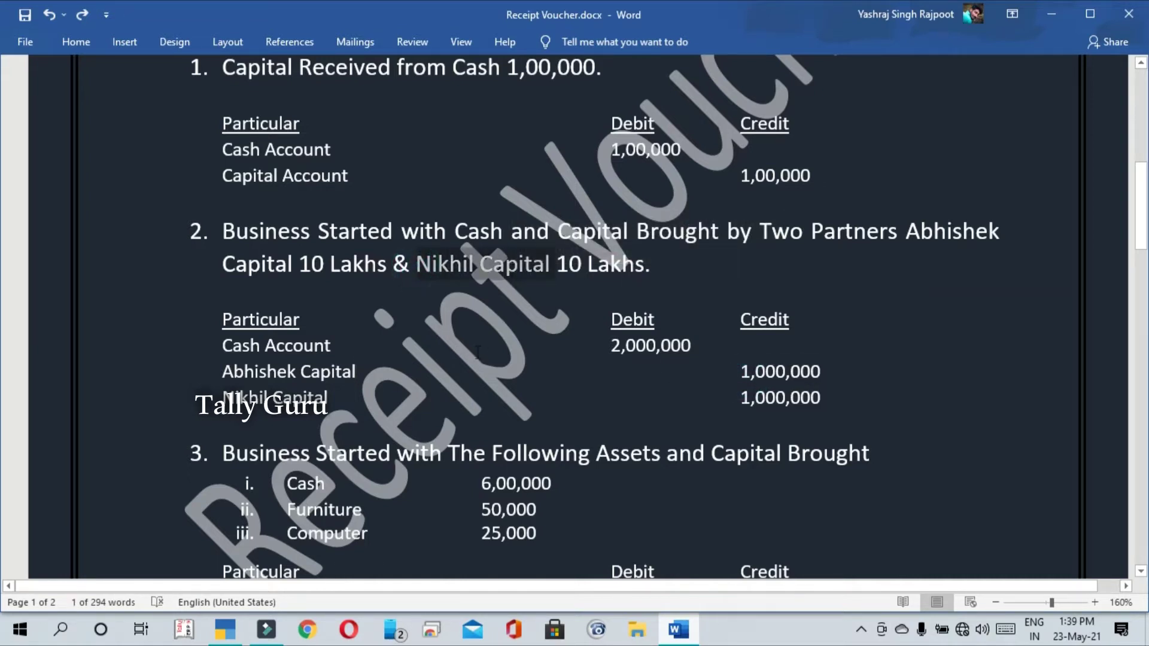
drag(740, 397, 822, 397)
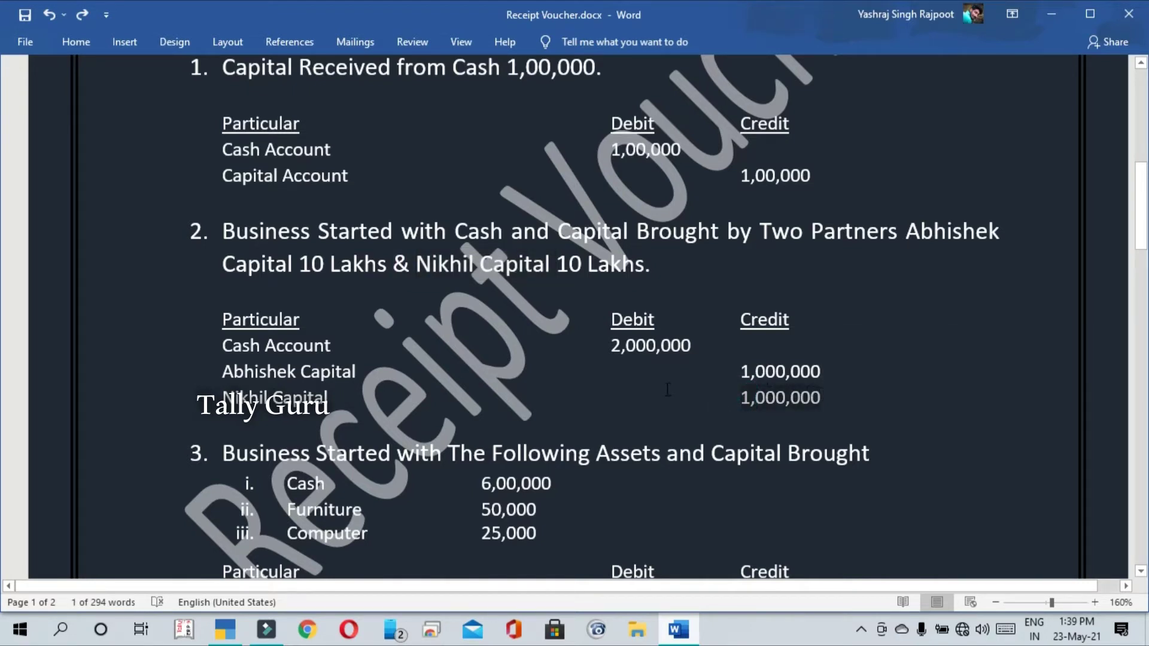
click(475, 389)
drag(604, 344, 695, 349)
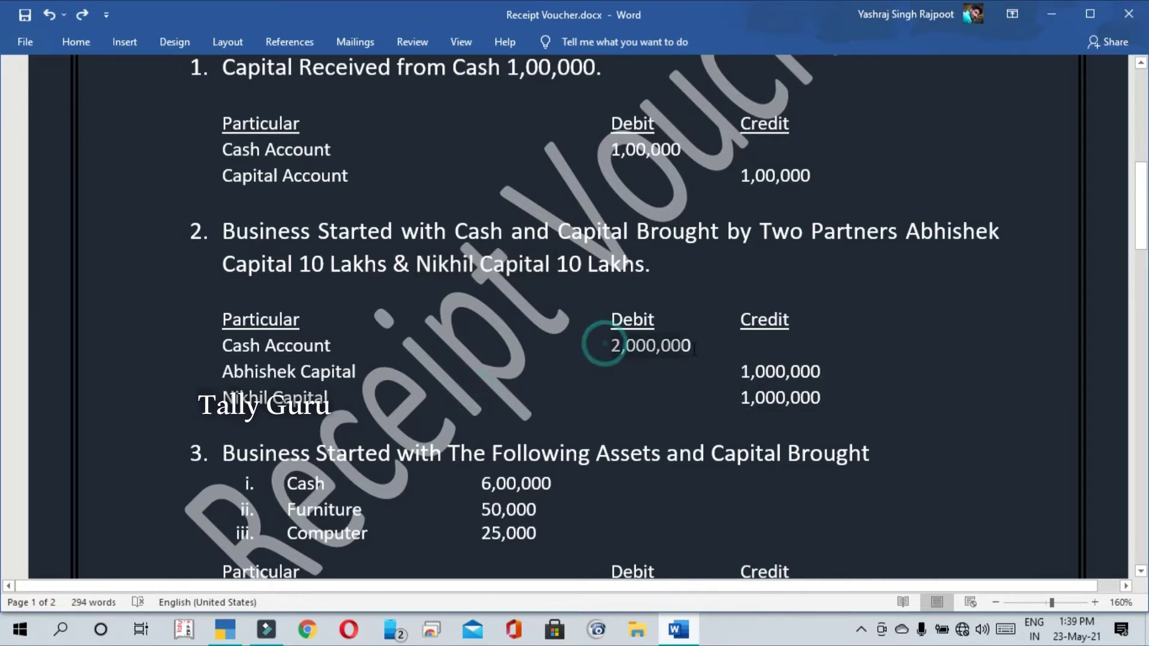
drag(738, 398, 739, 355)
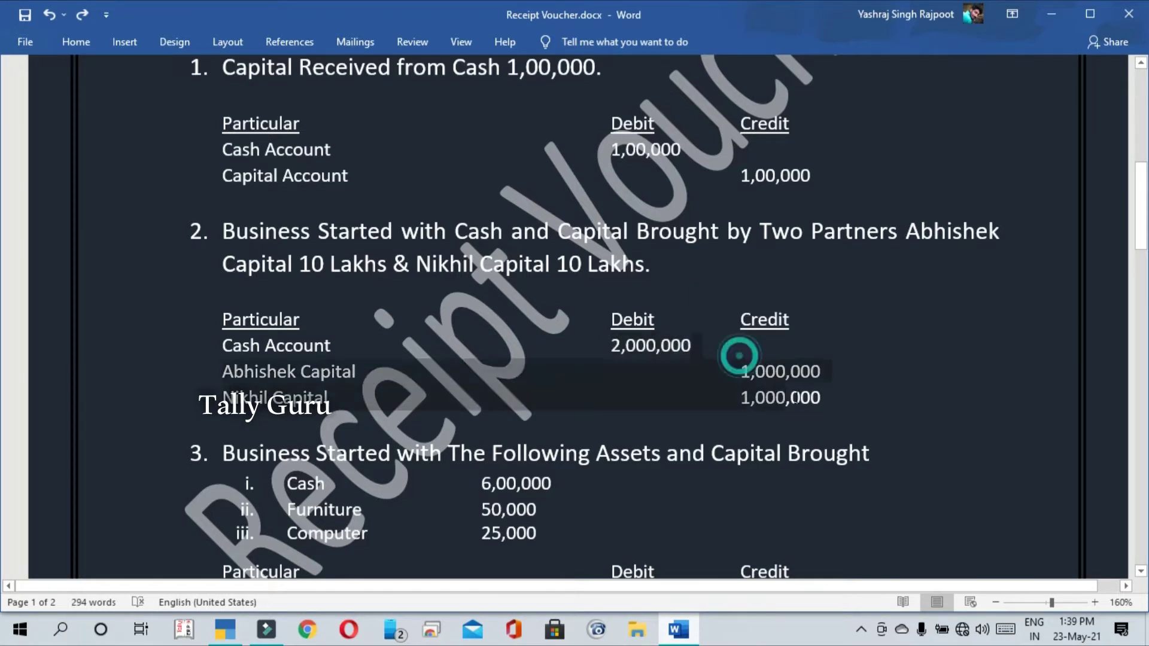
click(814, 397)
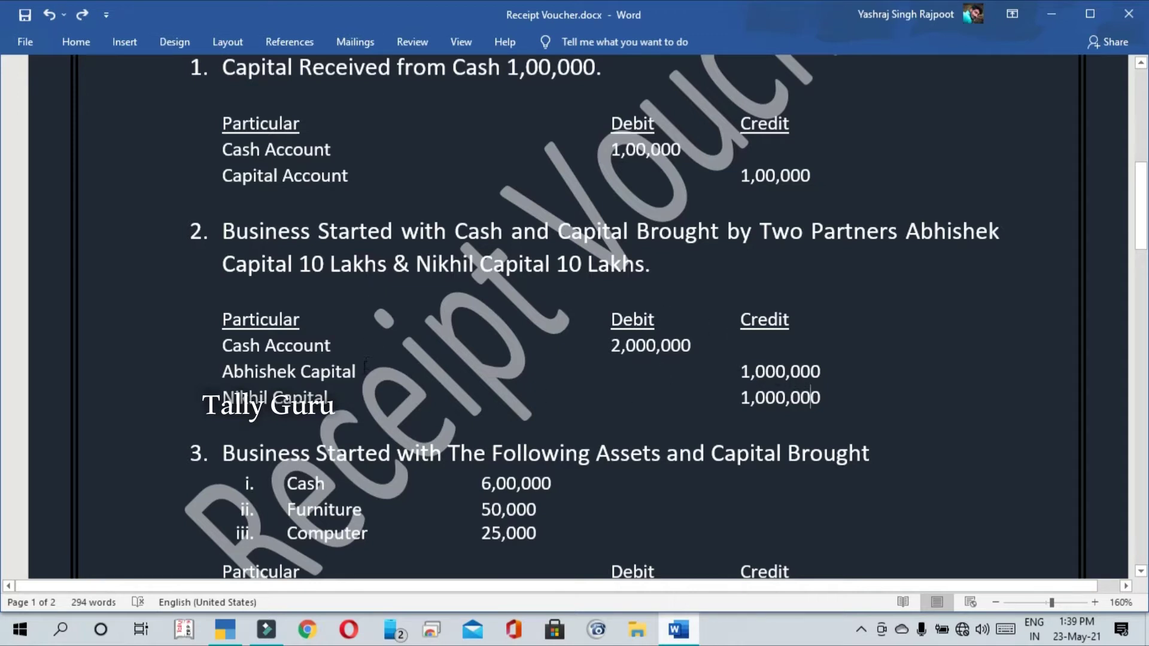
Copy the first partner's capital ledger name from the document, switch to TallyPrime and create that ledger under Capital Account with the default details.
drag(365, 366, 247, 378)
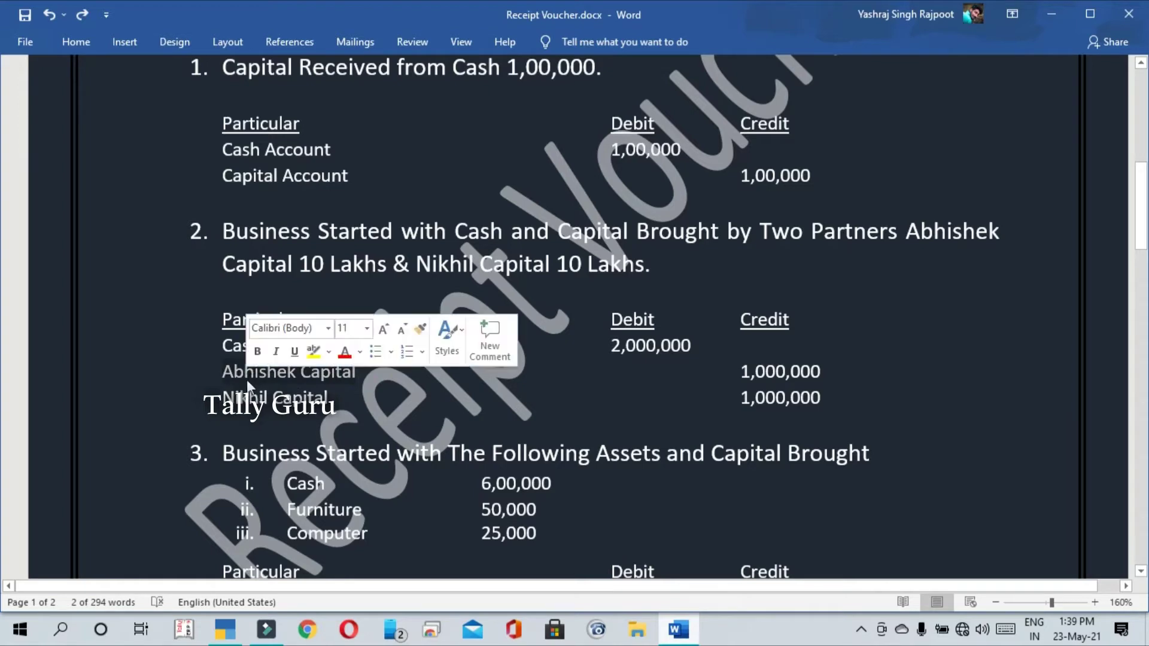
key(alt+Tab)
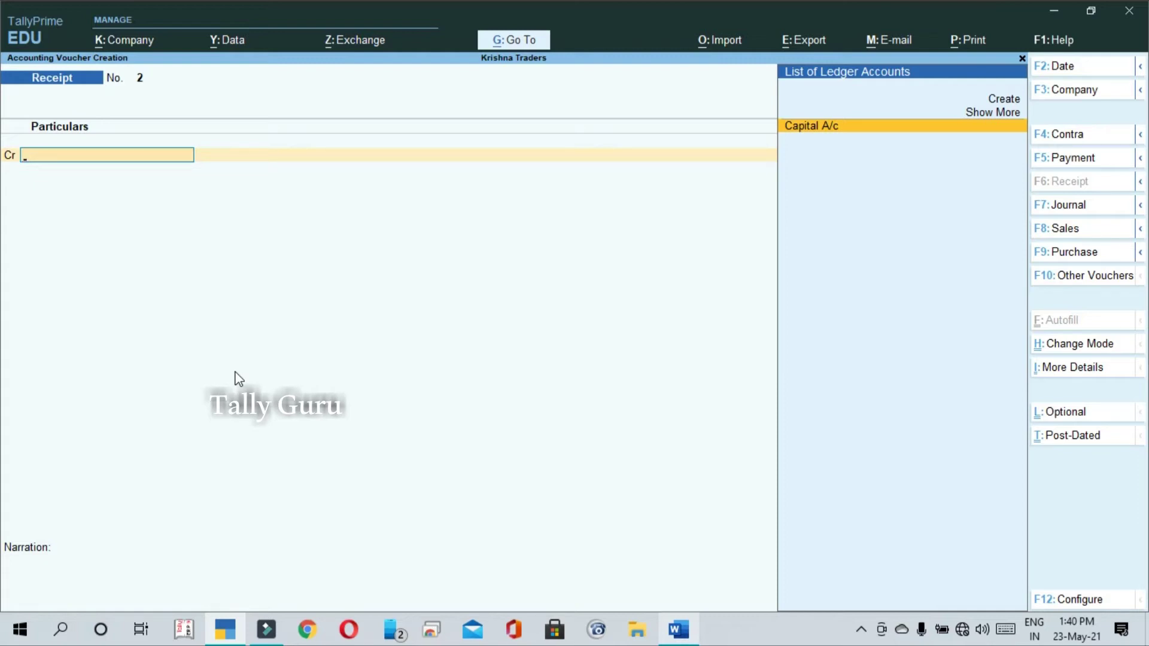
key(Up)
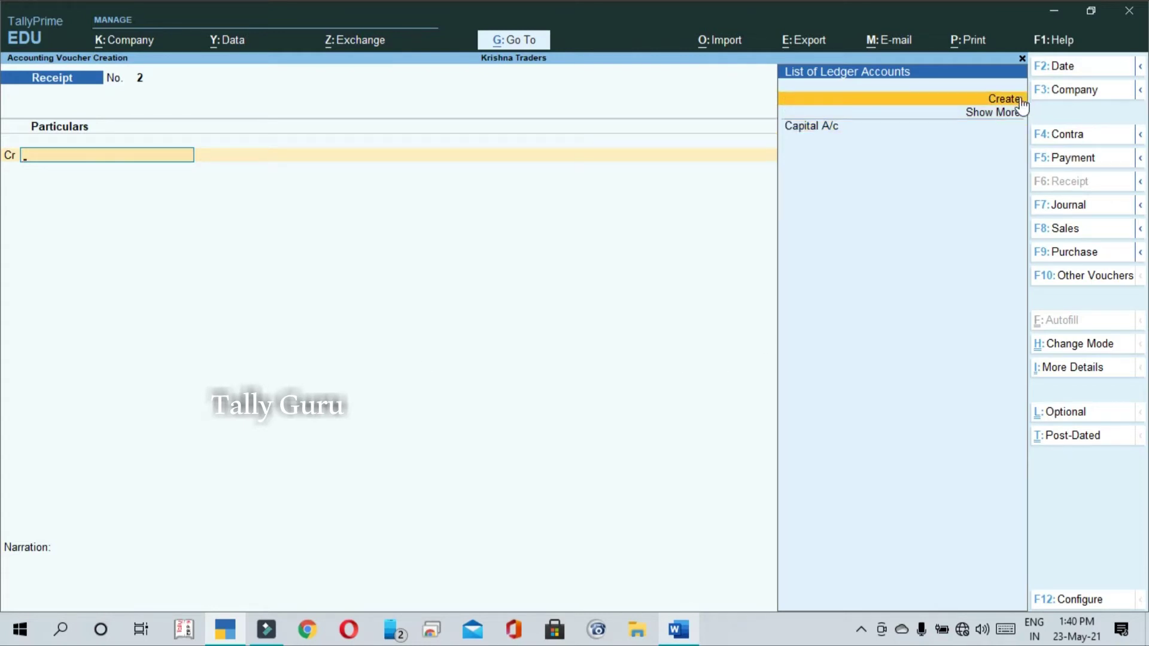
key(ctrl)
key(Return)
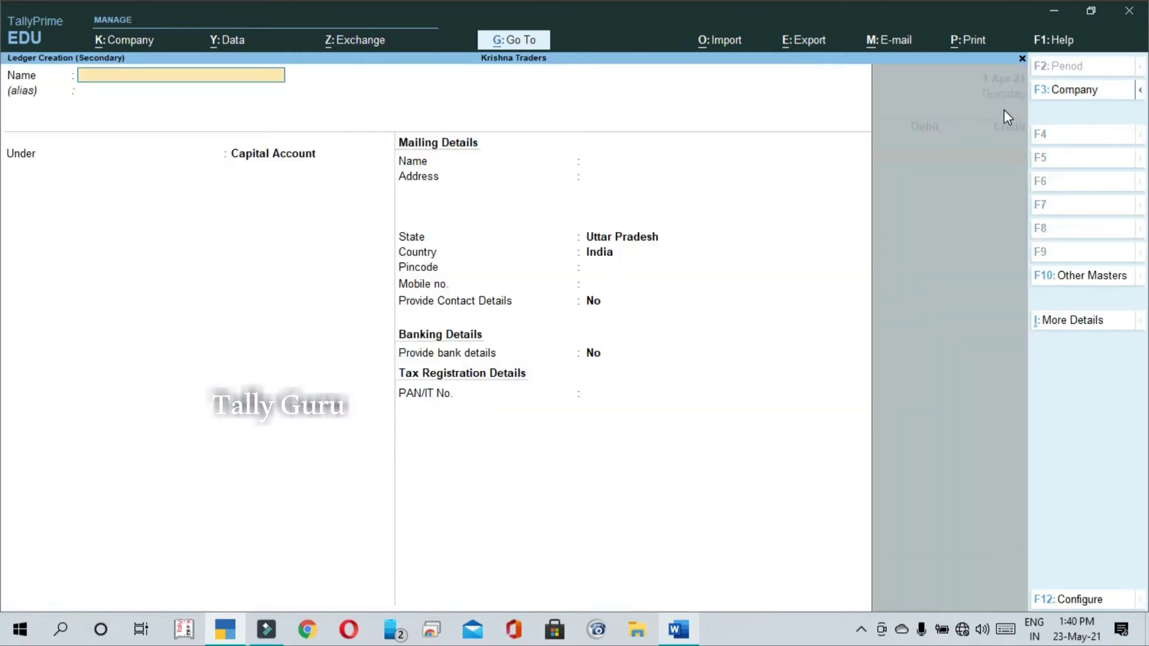
key(ctrl+alt+v)
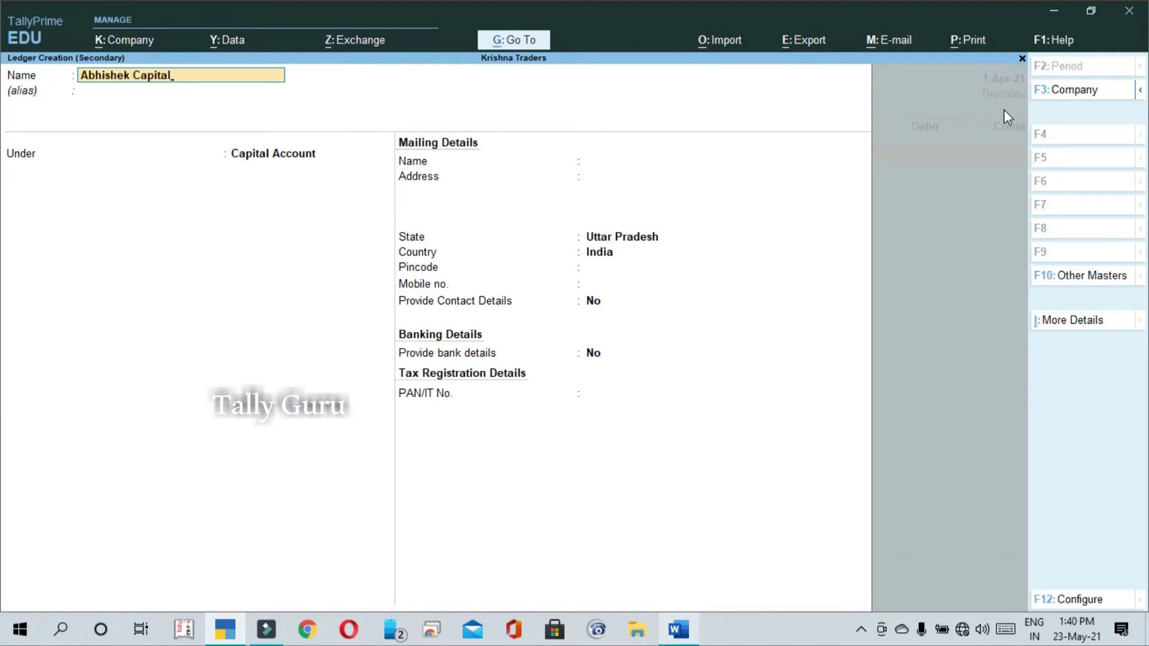
key(Return)
key(Return)
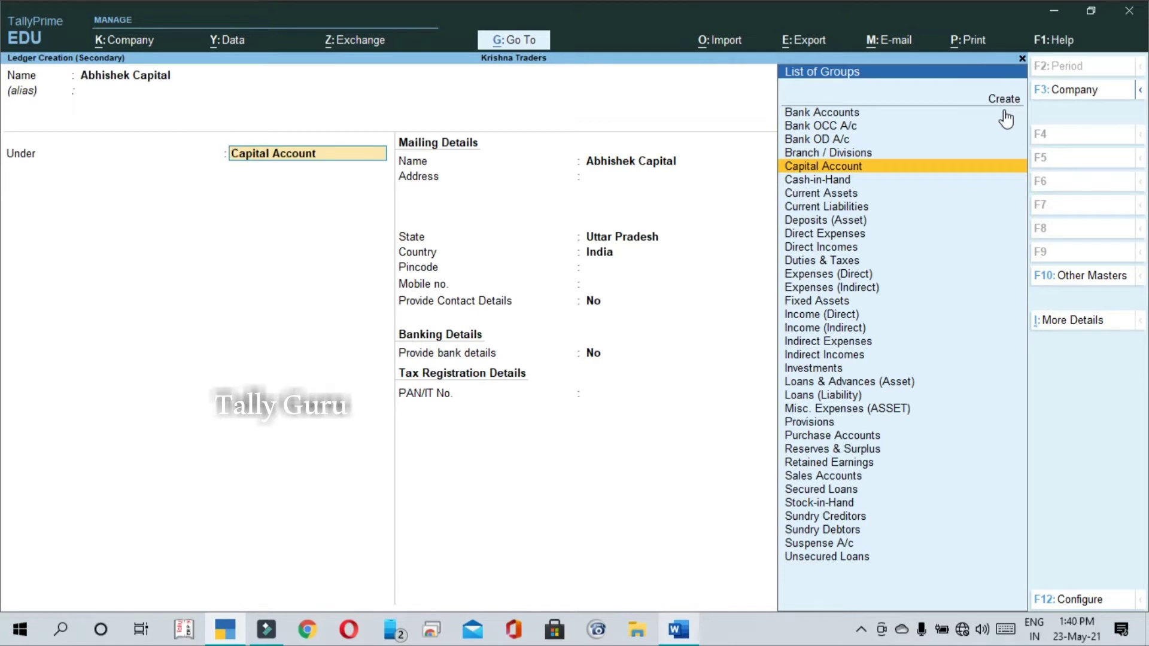
key(Return)
key(ctrl)
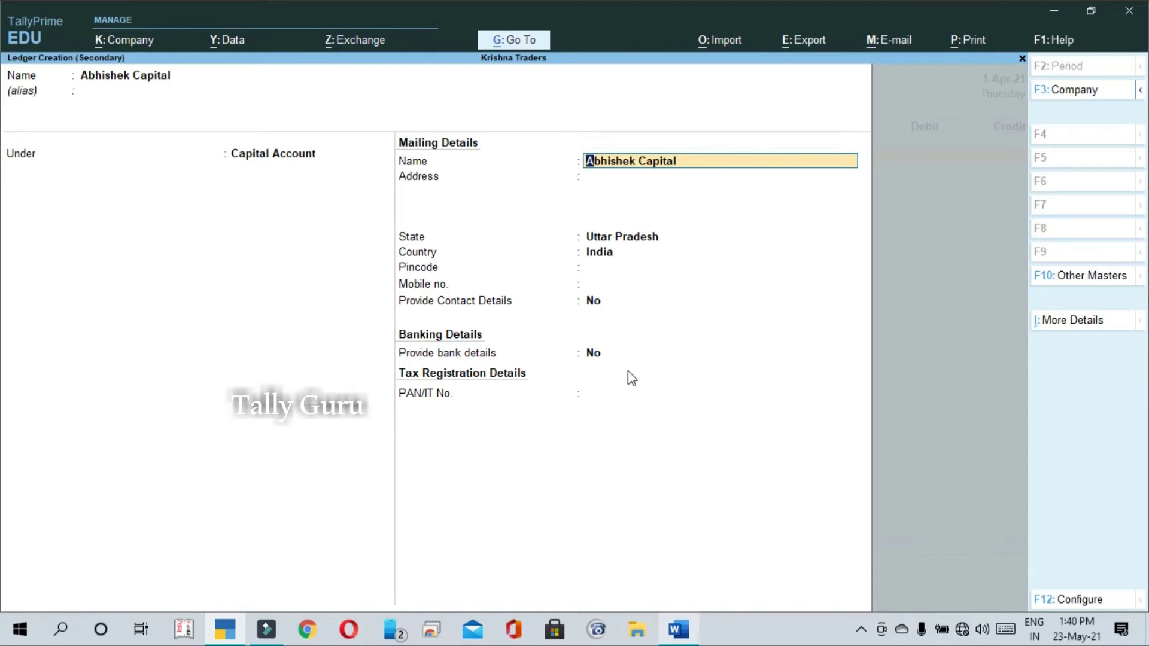
key(ctrl+a)
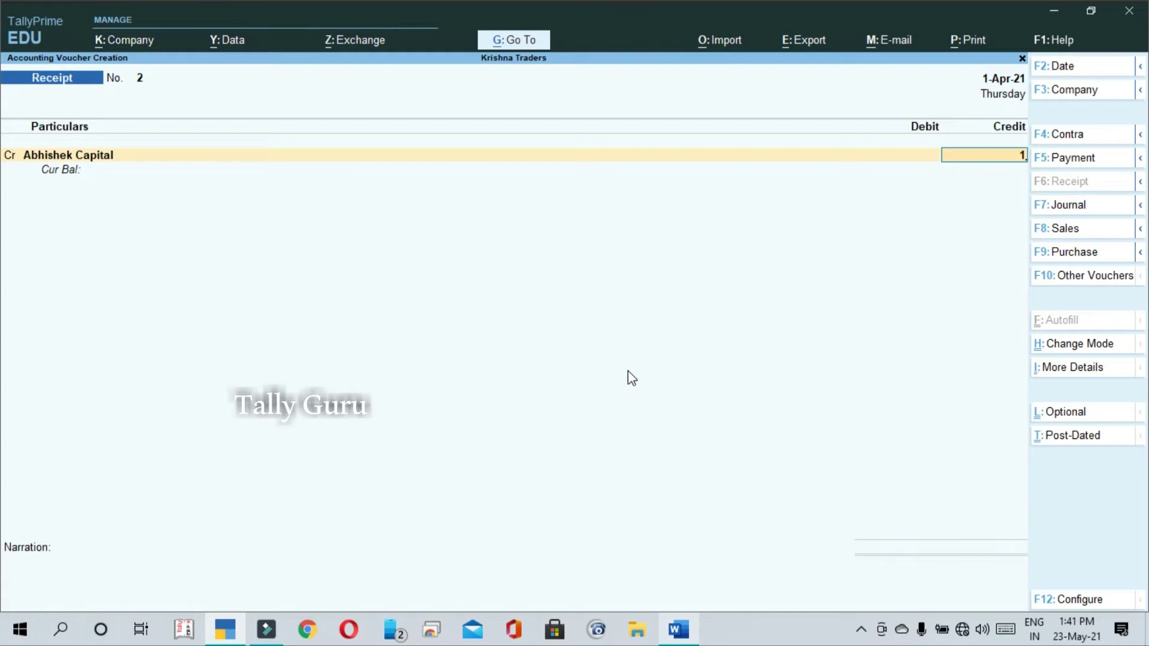
Credit the first partner's capital ledger with 10,00,000 in the Receipt voucher.
text(00000)
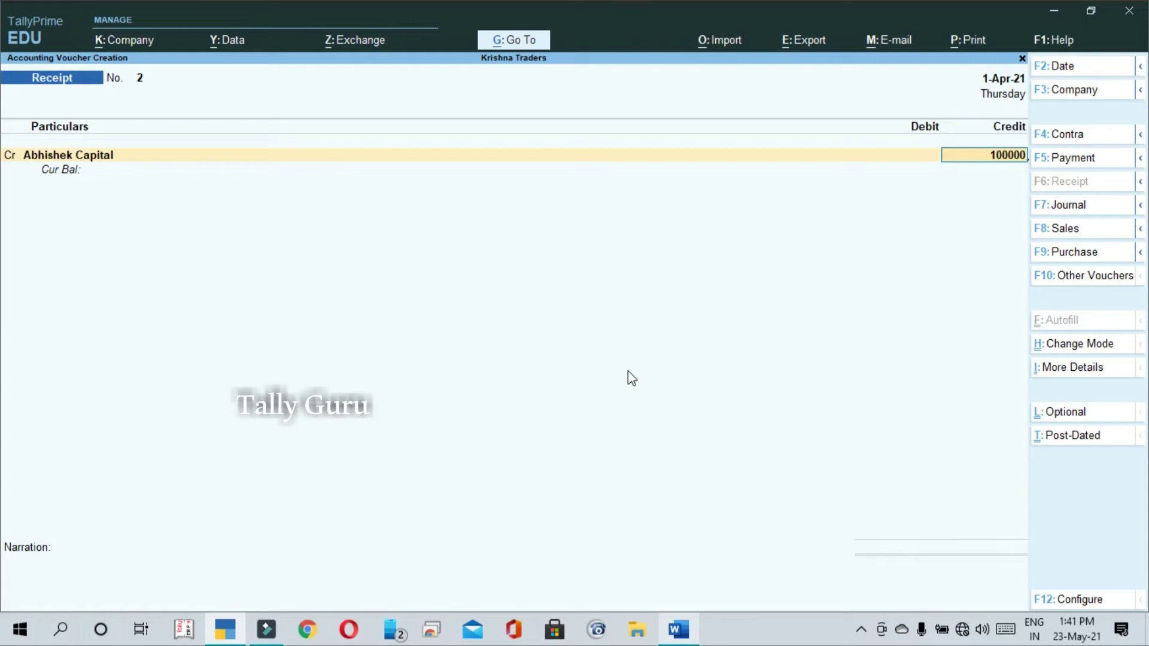
text(0)
key(Return)
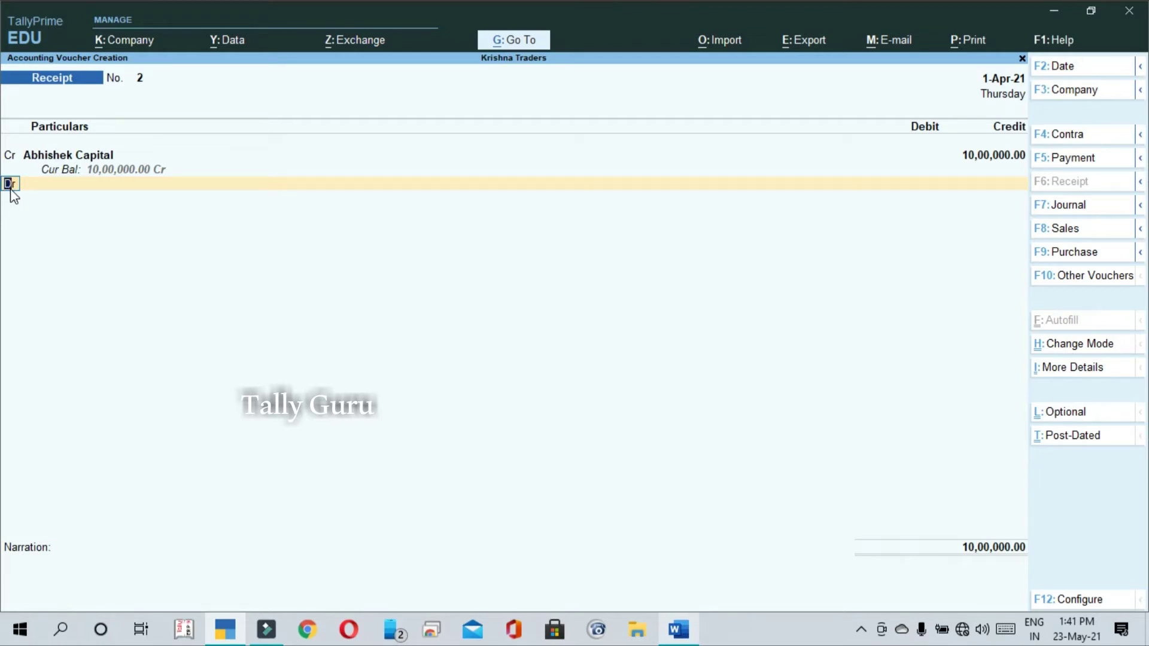
Set the second voucher line to Cr and create the second partner's capital ledger under Capital Account, using the name copied from the Word document.
text(c)
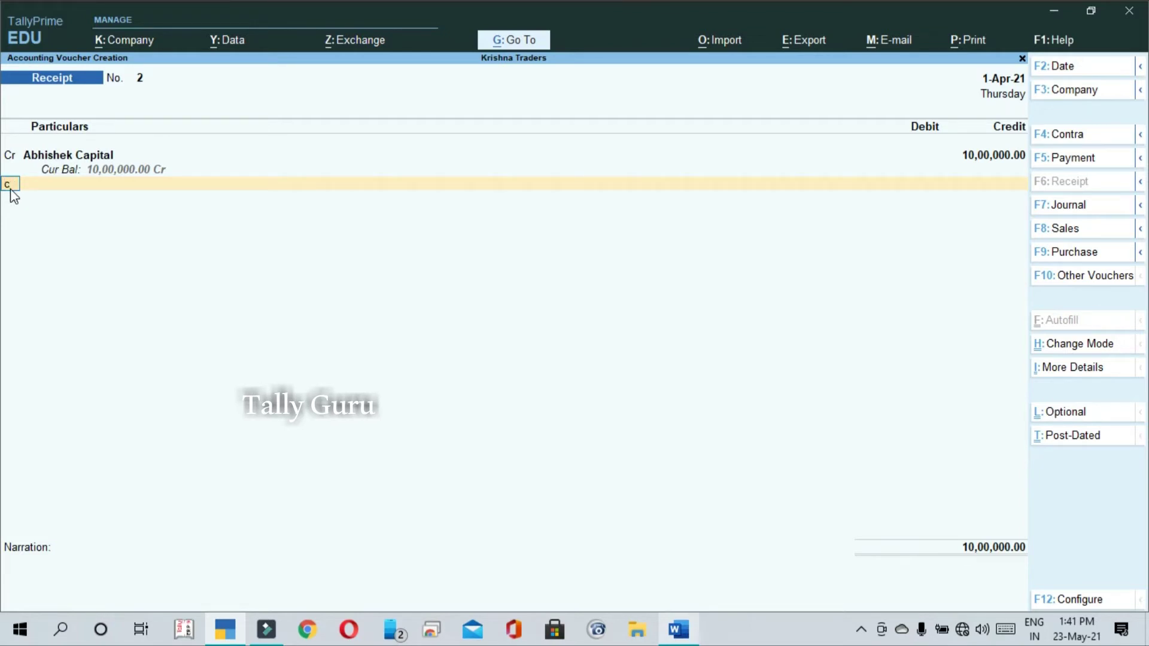
text(r)
key(Return)
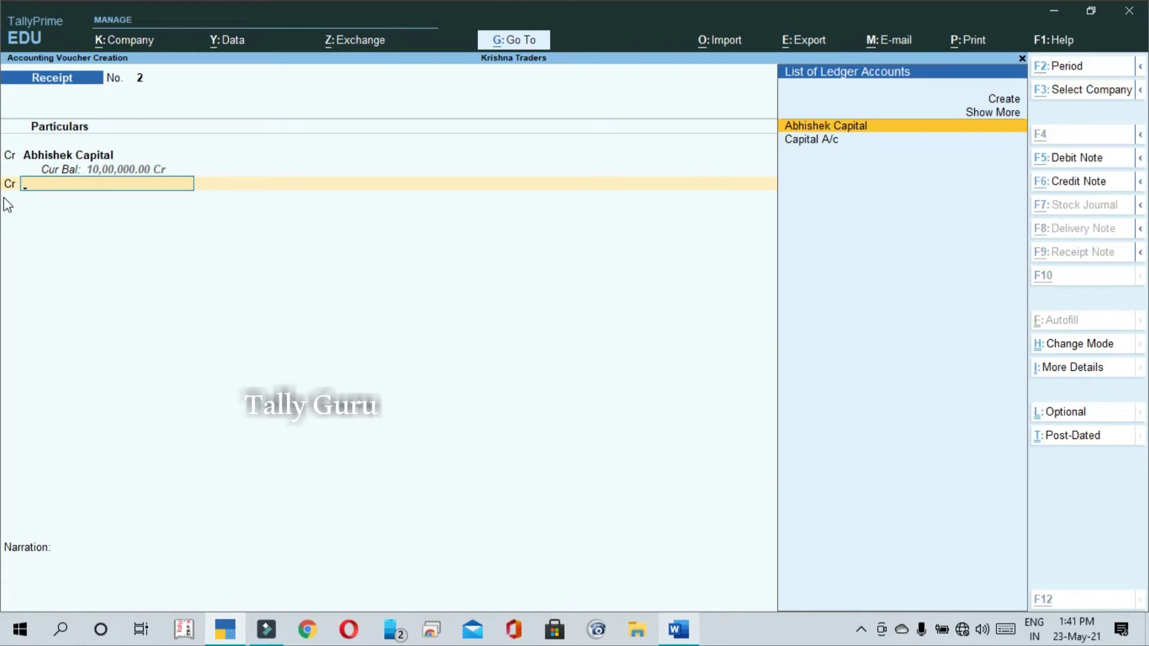
key(alt+c)
key(alt+Tab)
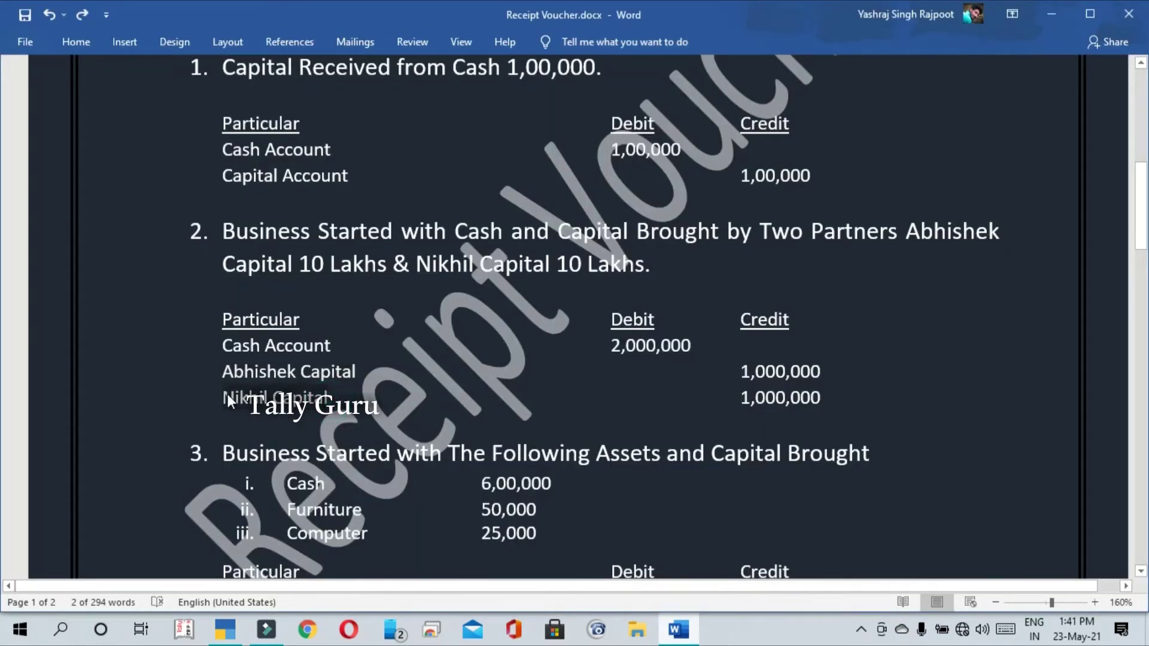
double_click(228, 394)
key(alt+Tab)
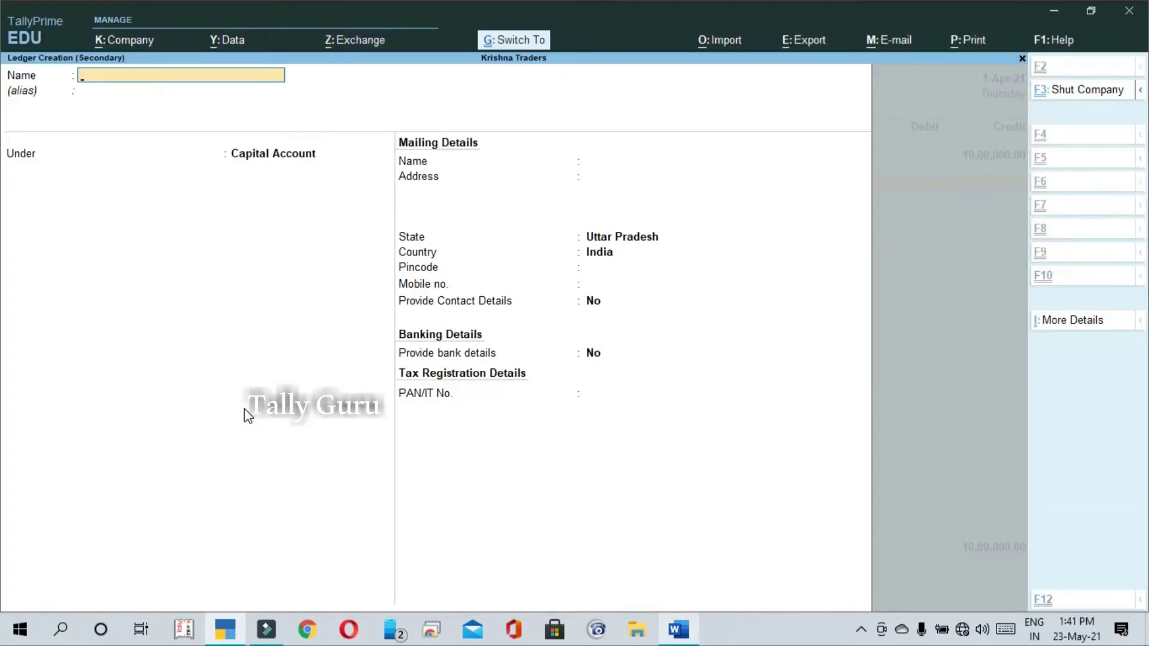
text(Nikhil Capital)
key(Return)
key(Return)
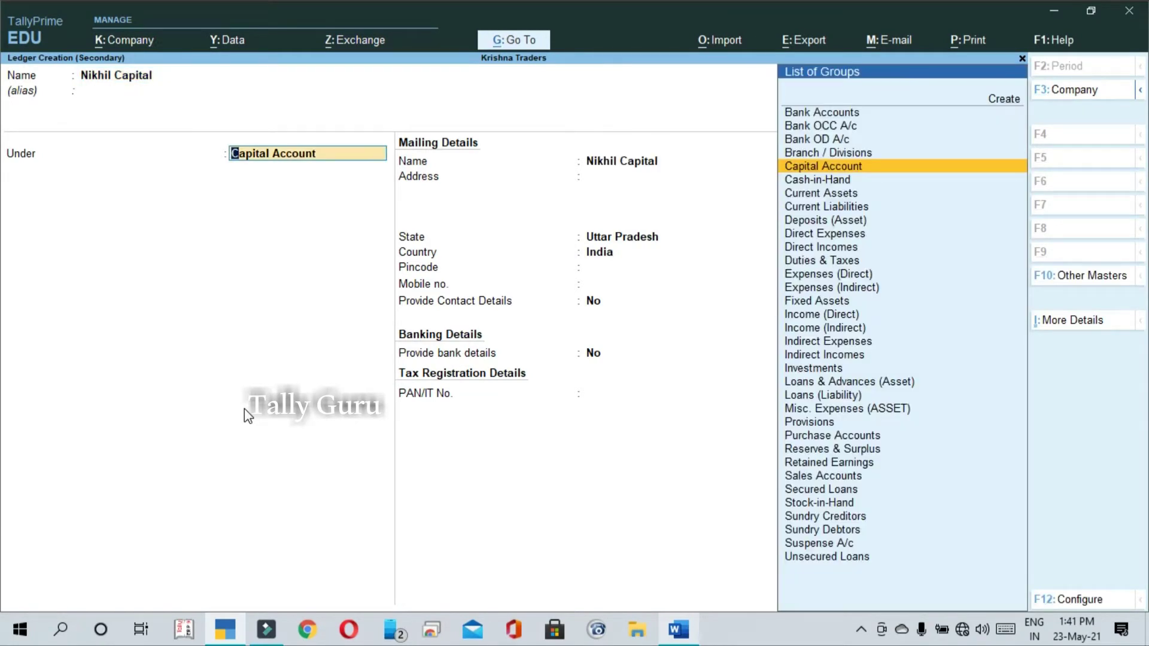
key(ctrl+a)
key(Return)
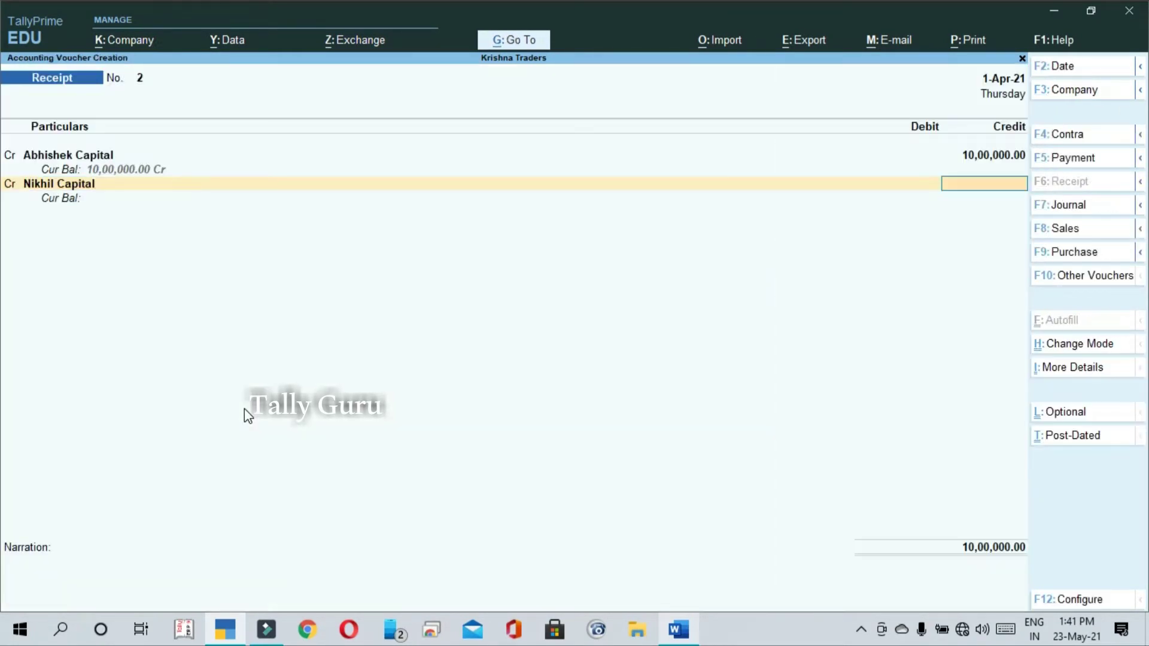
Credit the second partner's capital ledger with 10,00,000 in the Receipt voucher.
text(100000)
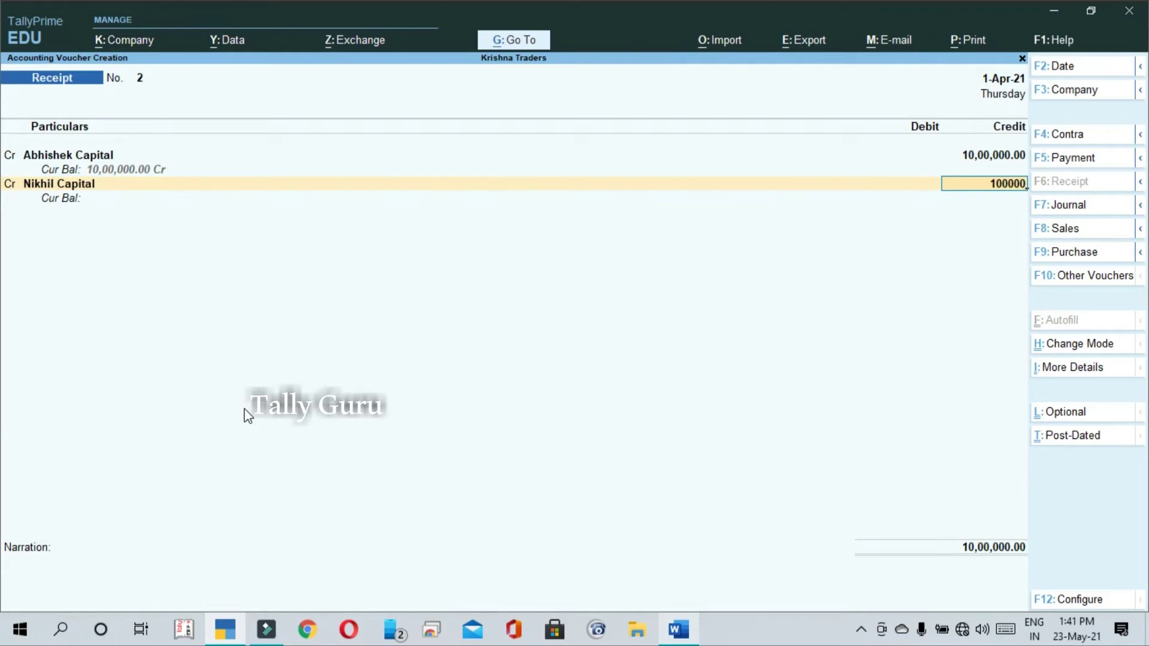
key(Return)
key(BackSpace)
text(10)
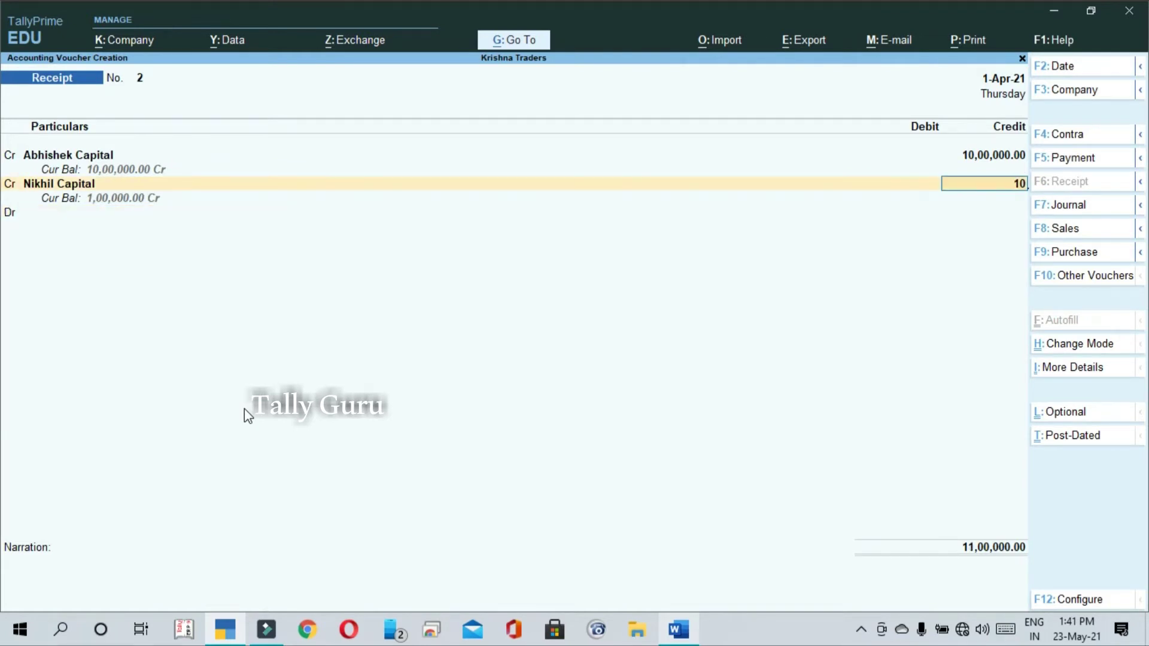
text(,00,000)
key(Return)
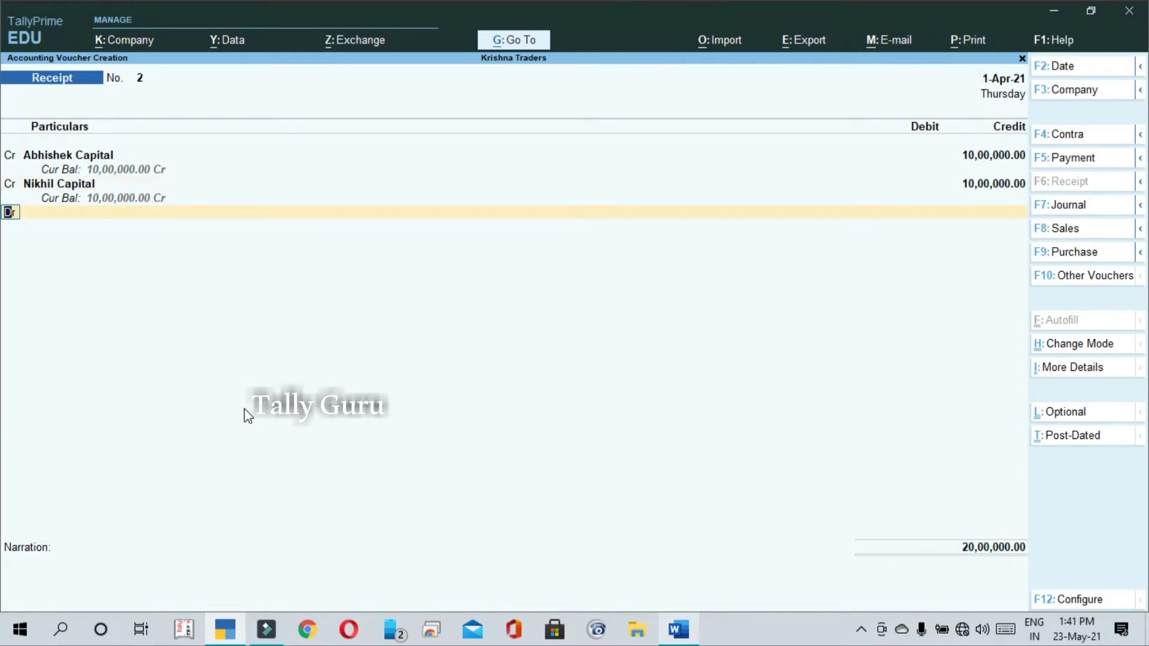
Add a Dr line for Cash with the debit amount of 20,00,000.
key(Return)
key(Down)
key(Down)
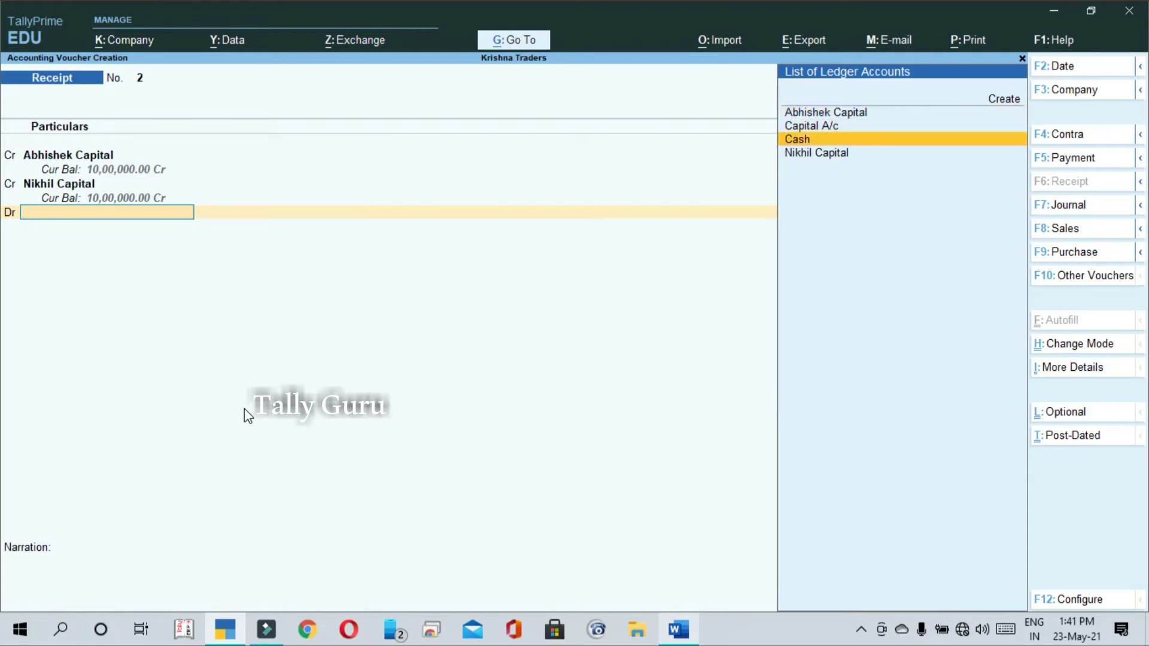
key(Return)
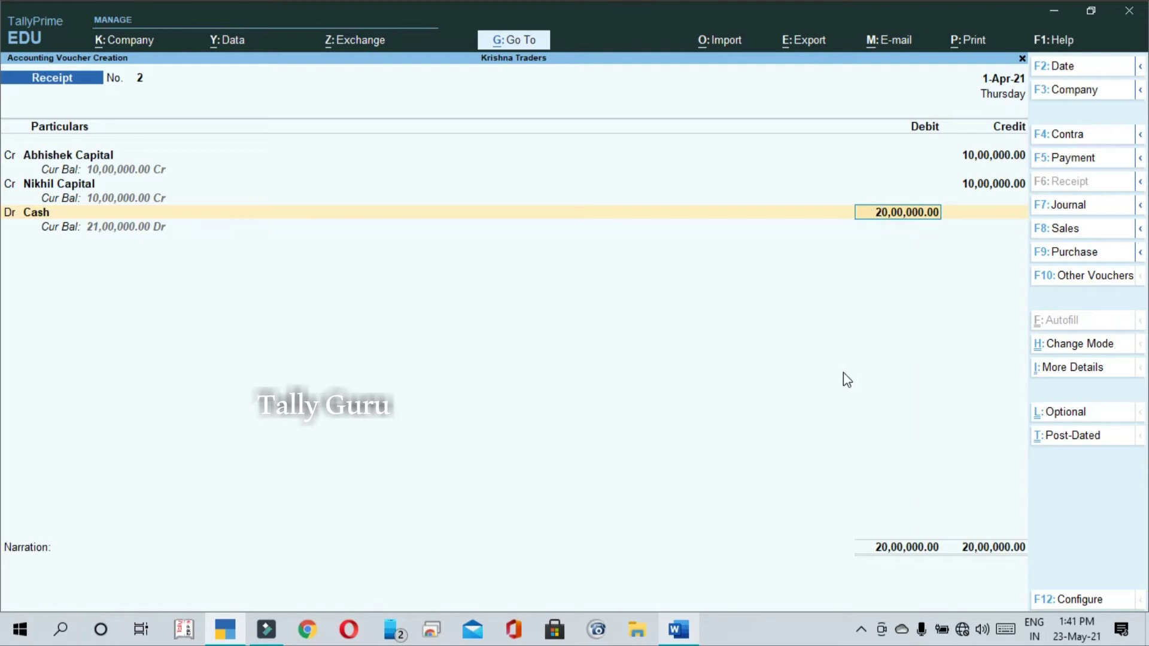
Check the entry against example 2 in the Word document, return to TallyPrime and save the Receipt voucher.
key(ctrl+a)
key(alt+Tab)
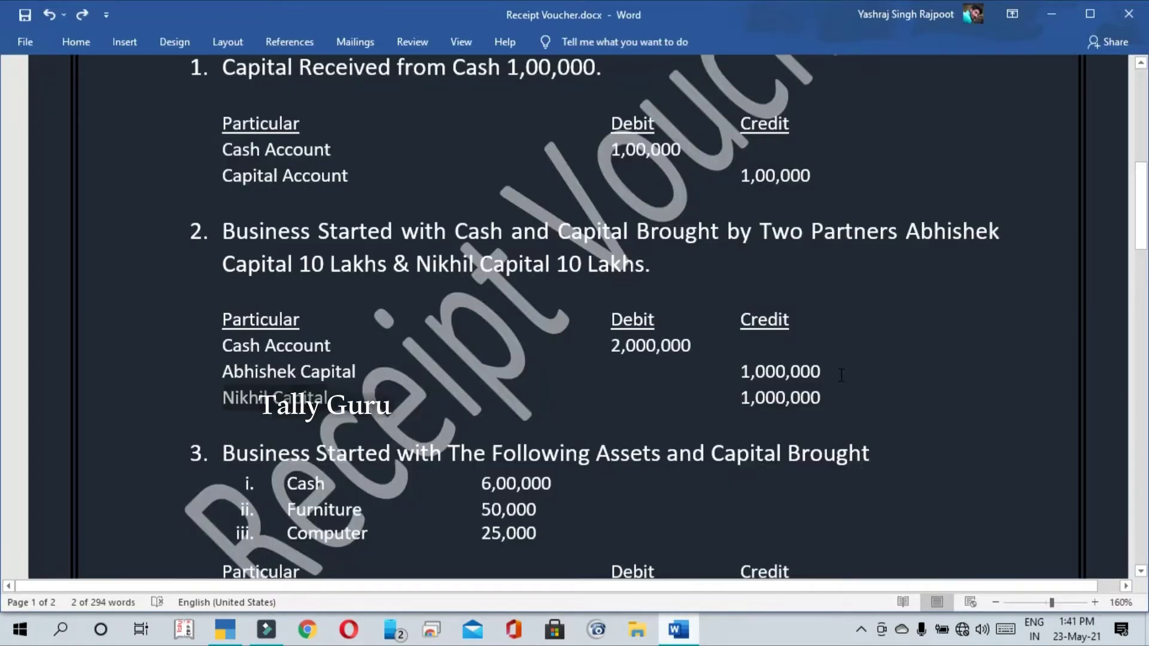
scroll(772, 410, down, 1)
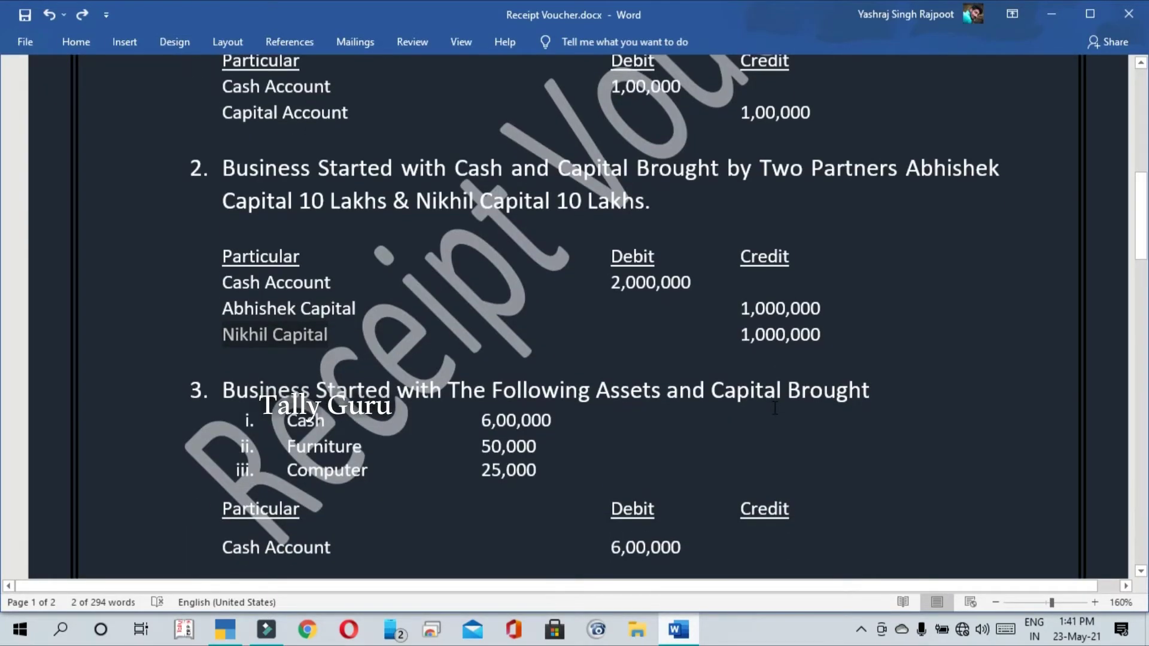
key(alt+Tab)
key(ctrl)
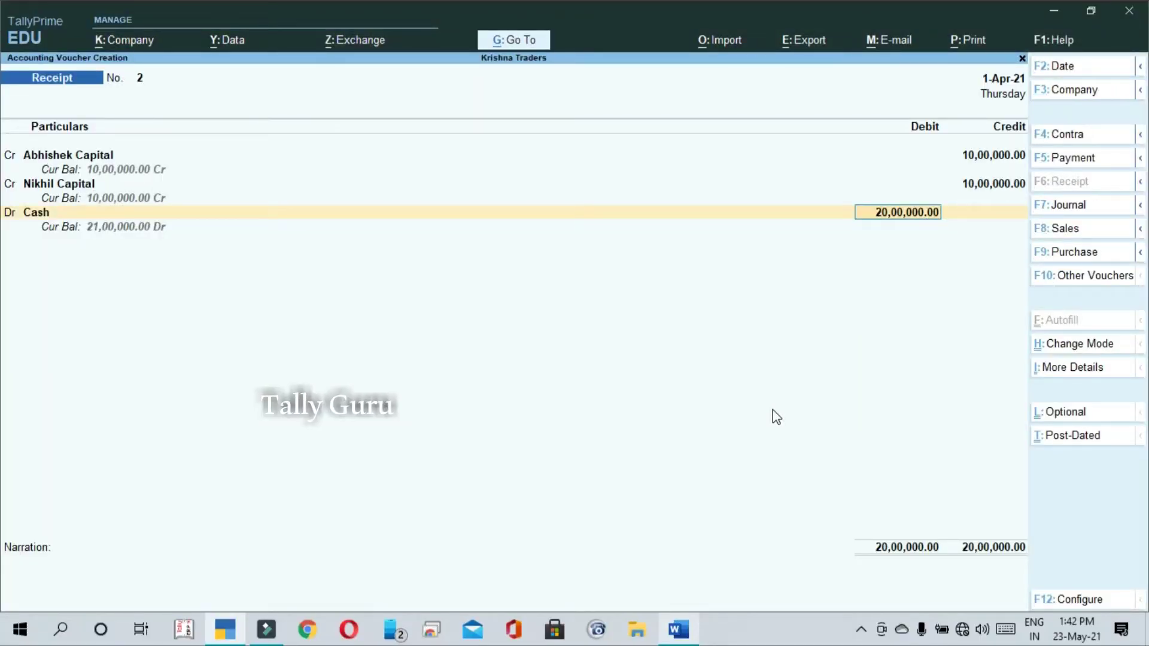
key(ctrl)
key(ctrl+a)
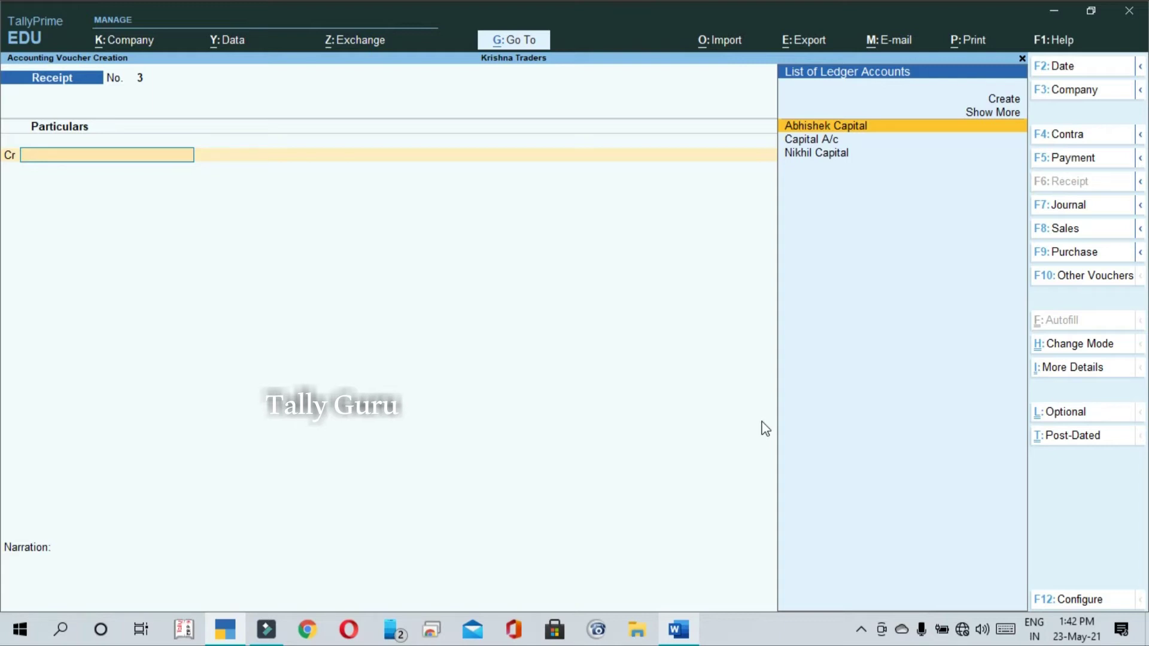
key(Escape)
key(y)
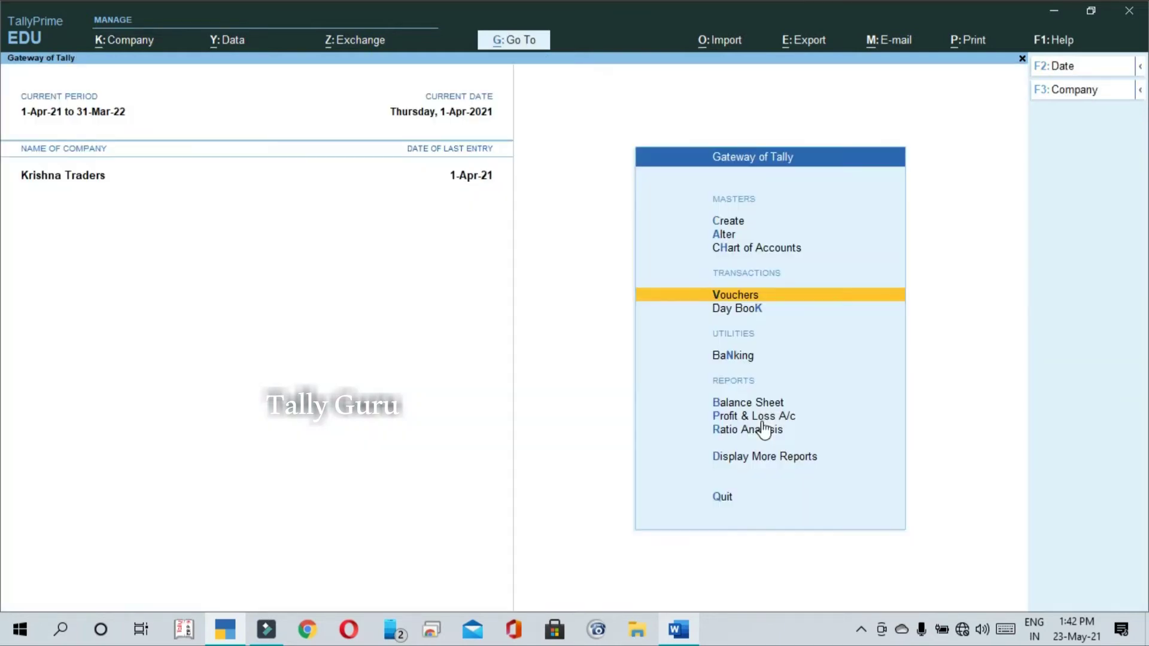
key(Down)
key(Down)
key(Down)
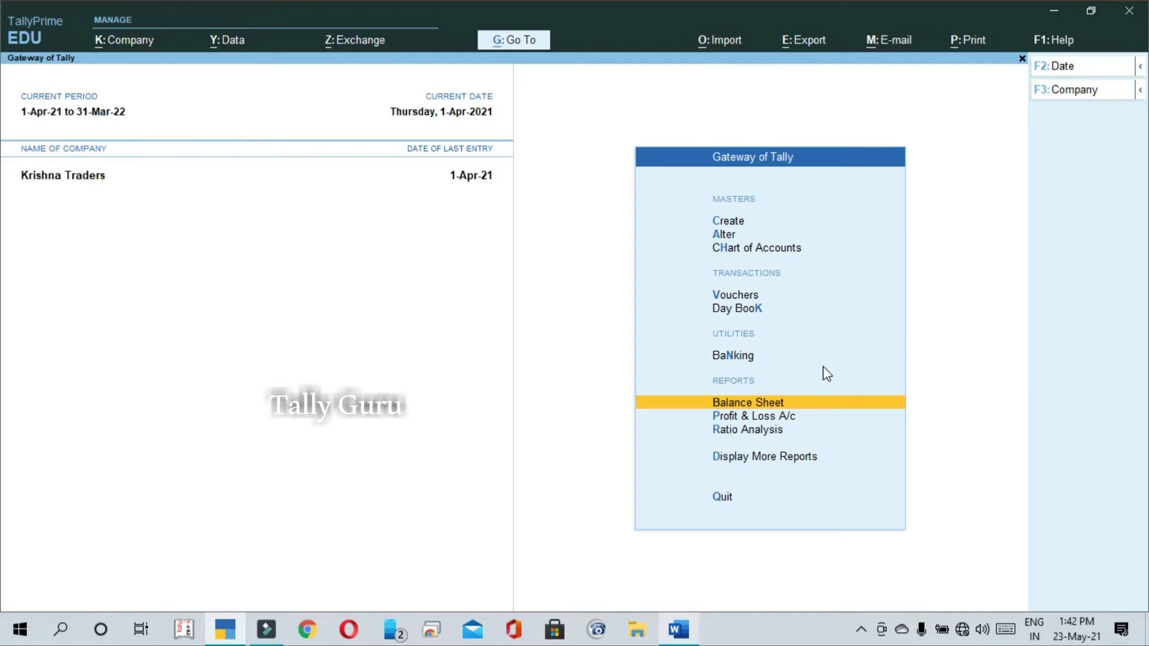
key(Up)
key(Up)
key(Up)
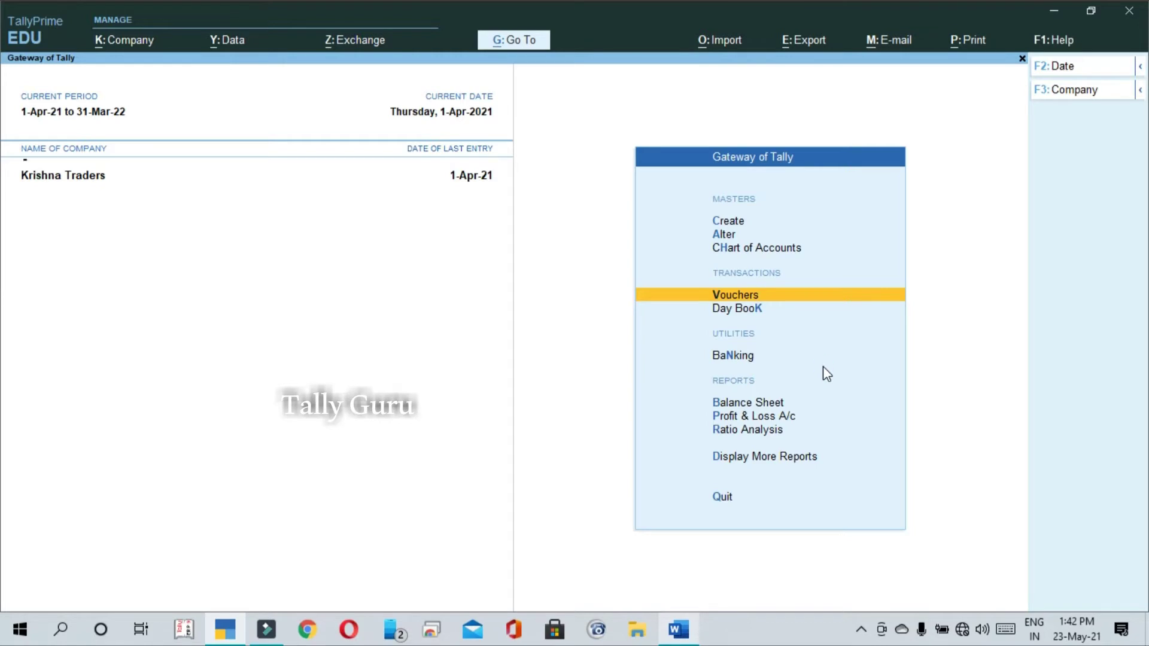
key(Return)
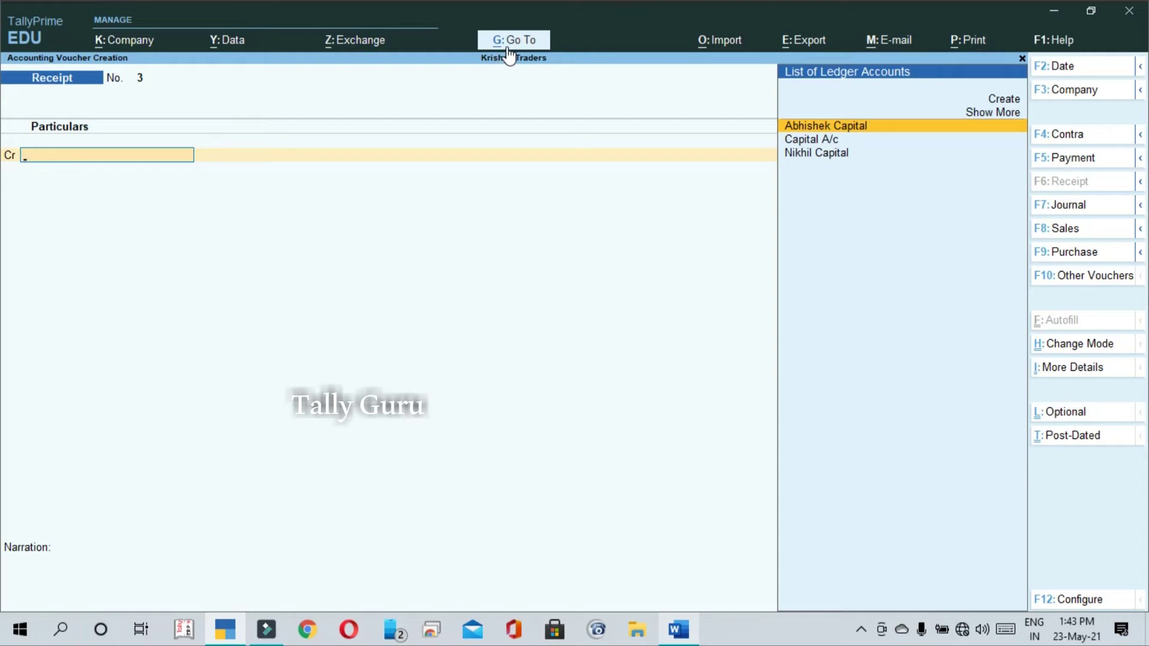
Open the Balance Sheet through Go To from the voucher screen and expand it to the detailed view.
key(ctrl)
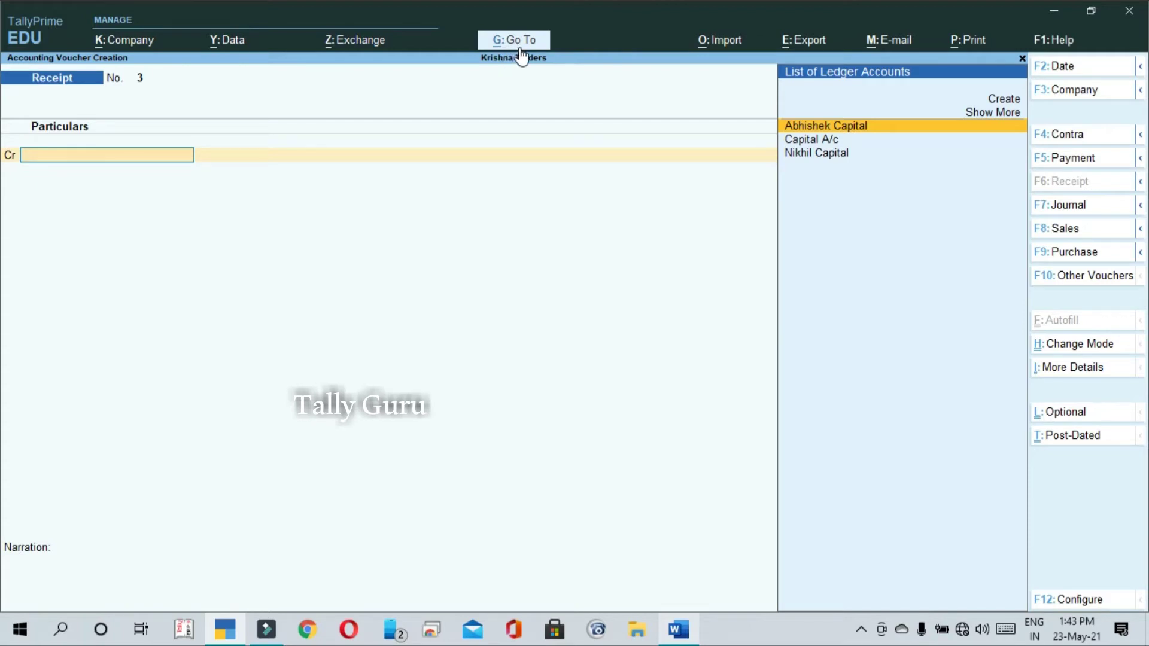
key(ctrl)
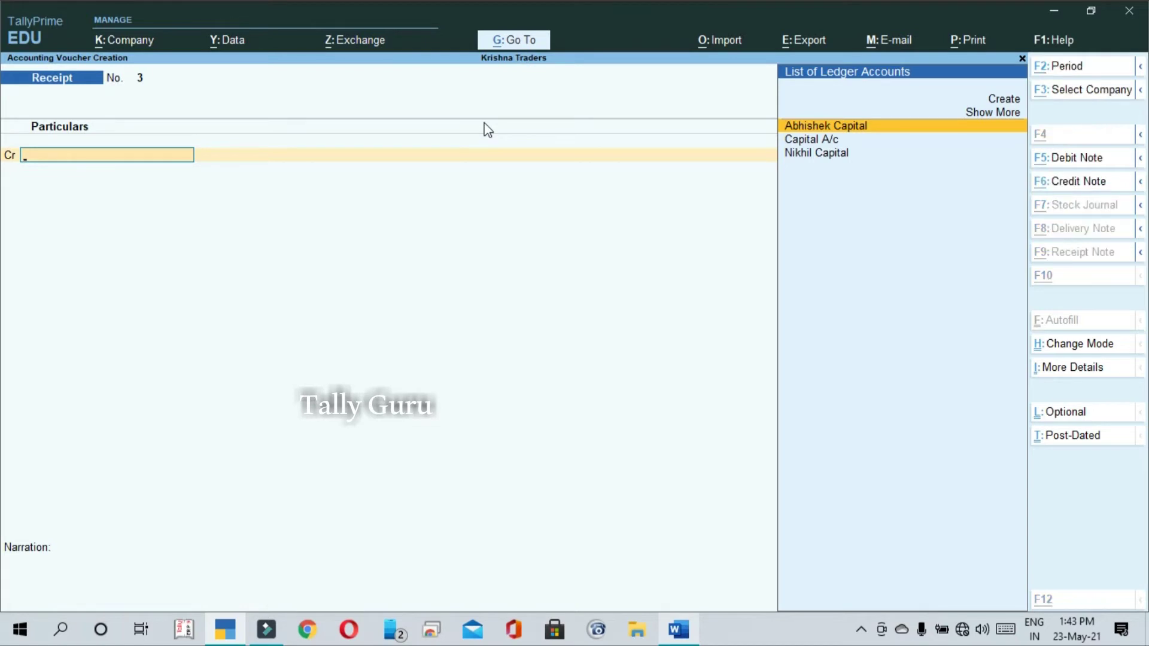
key(alt+g)
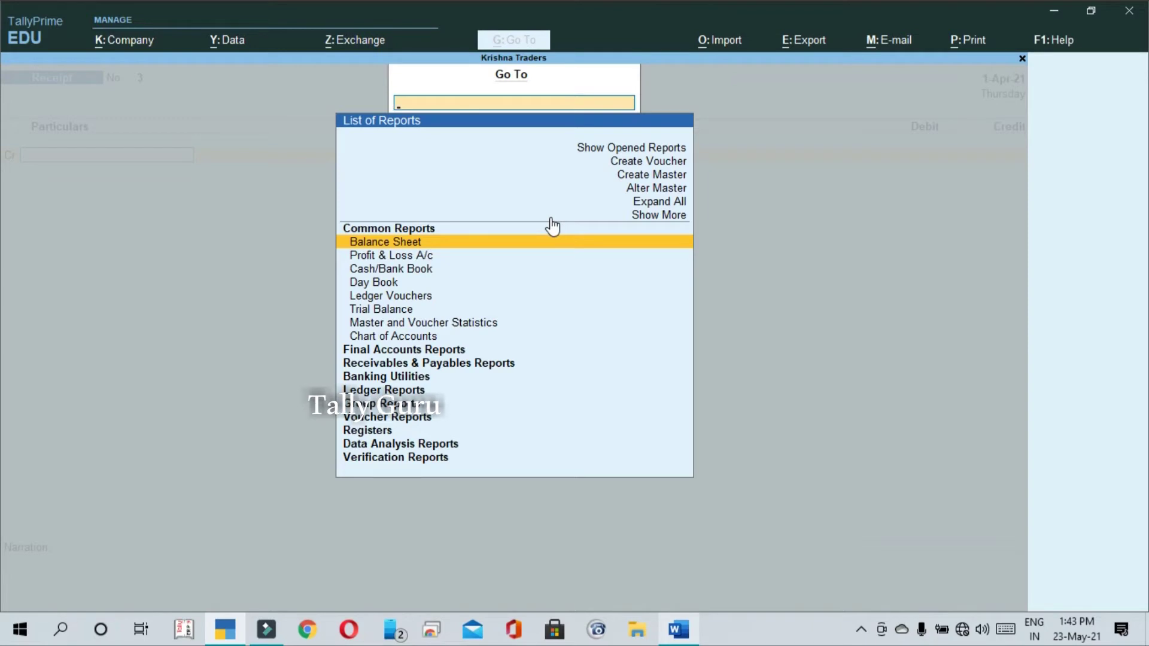
key(Return)
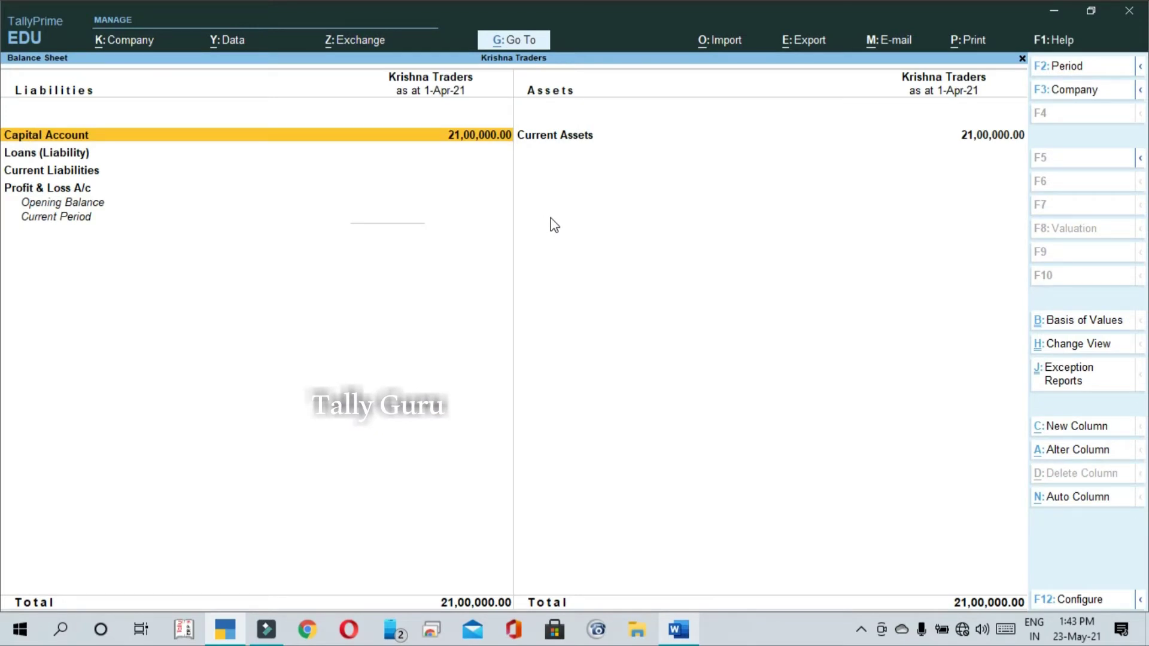
key(alt)
key(alt+F5)
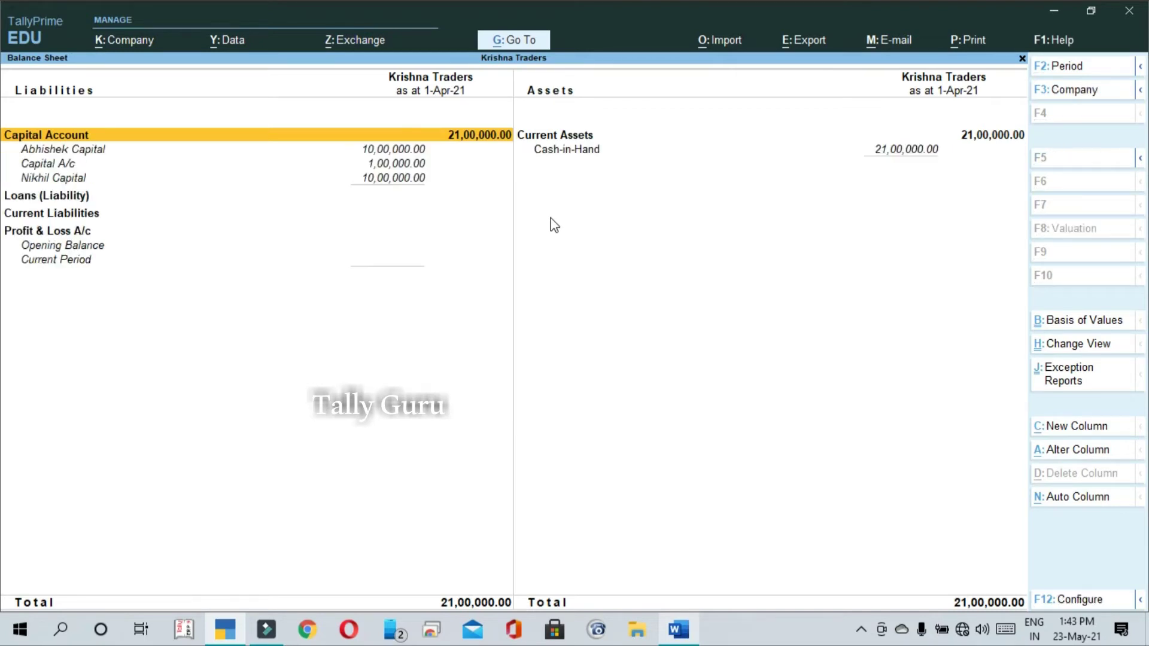
key(alt+F5)
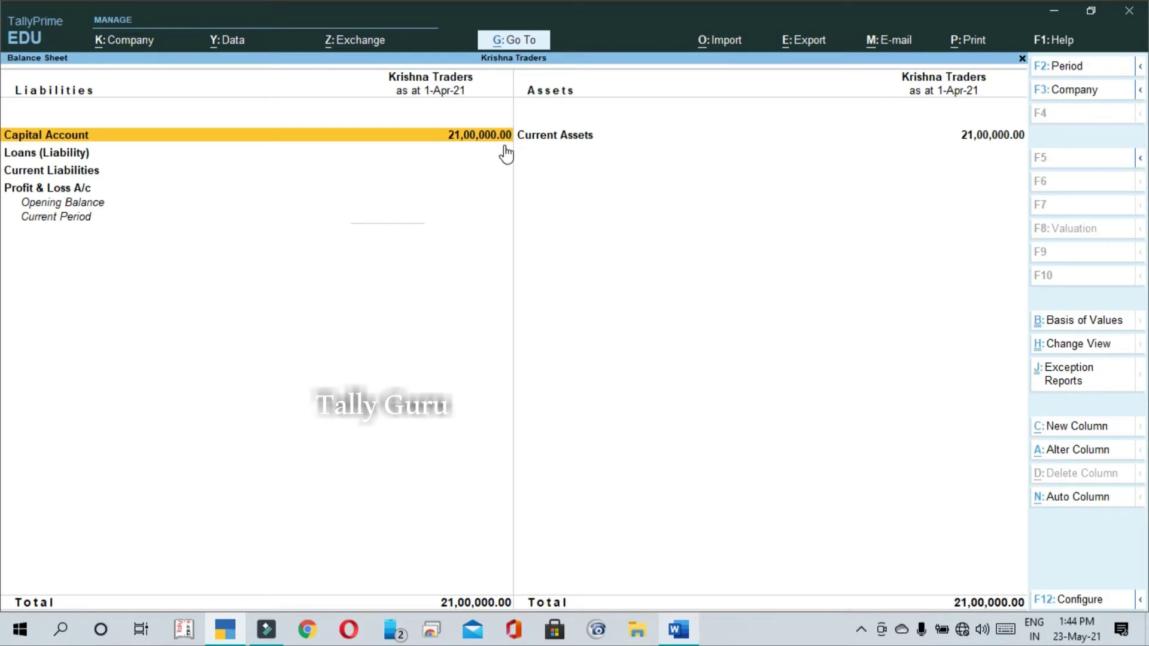
key(alt+F5)
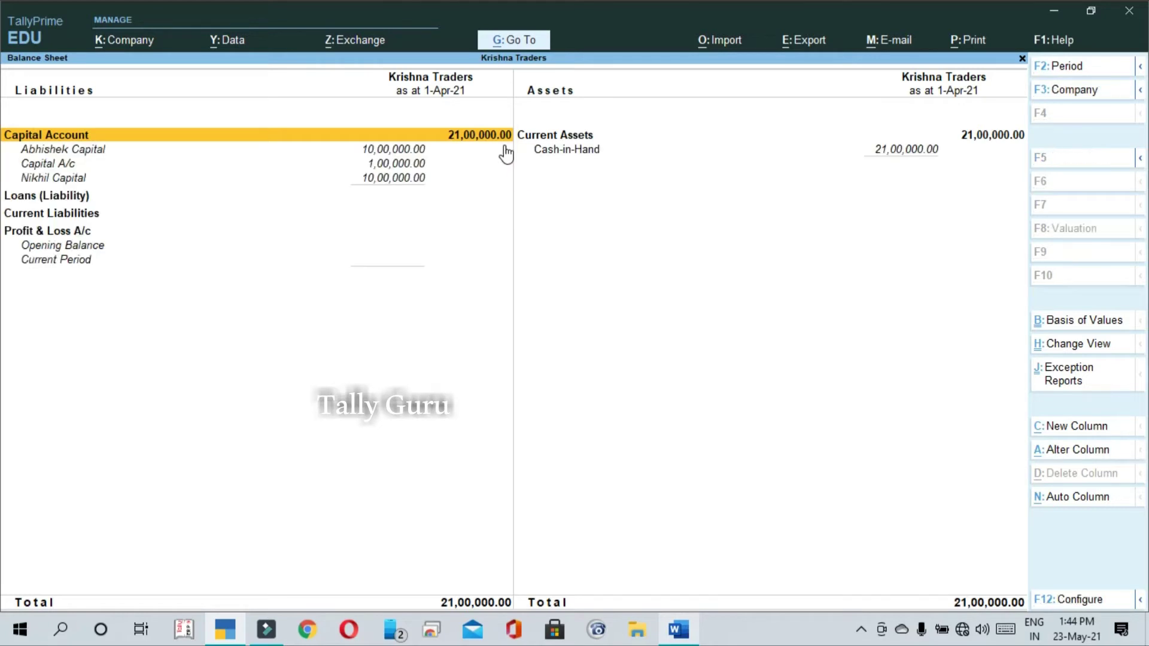
Examine the ledgers under Capital Account and open the Cash-in-Hand group summary under Current Assets.
key(Down)
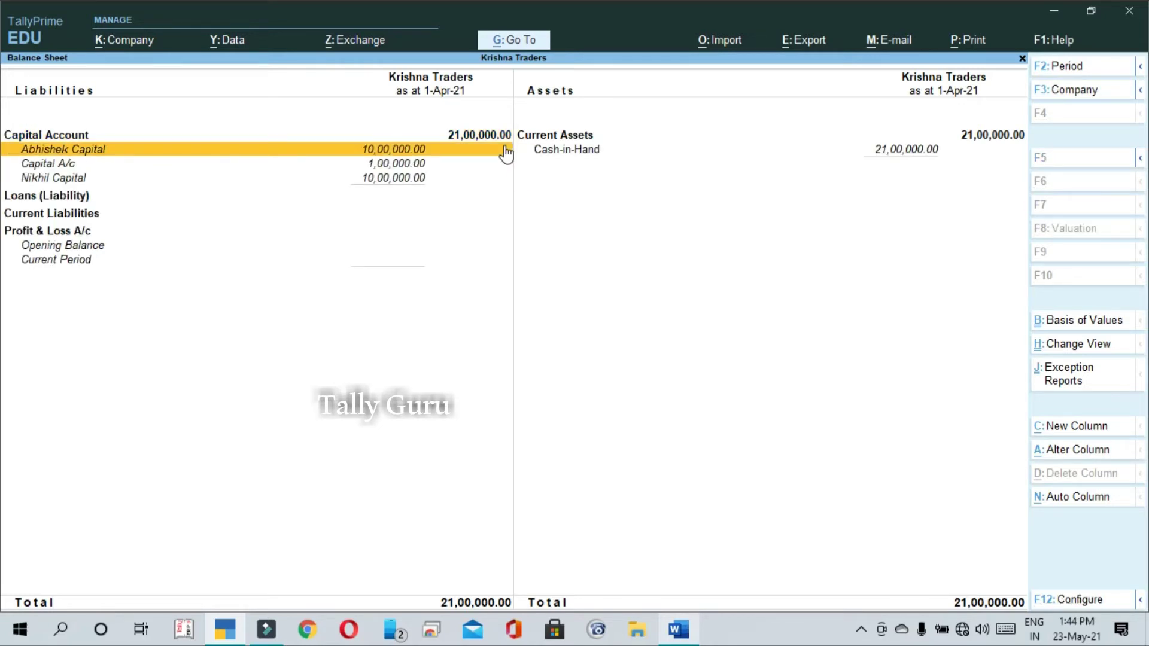
key(Down)
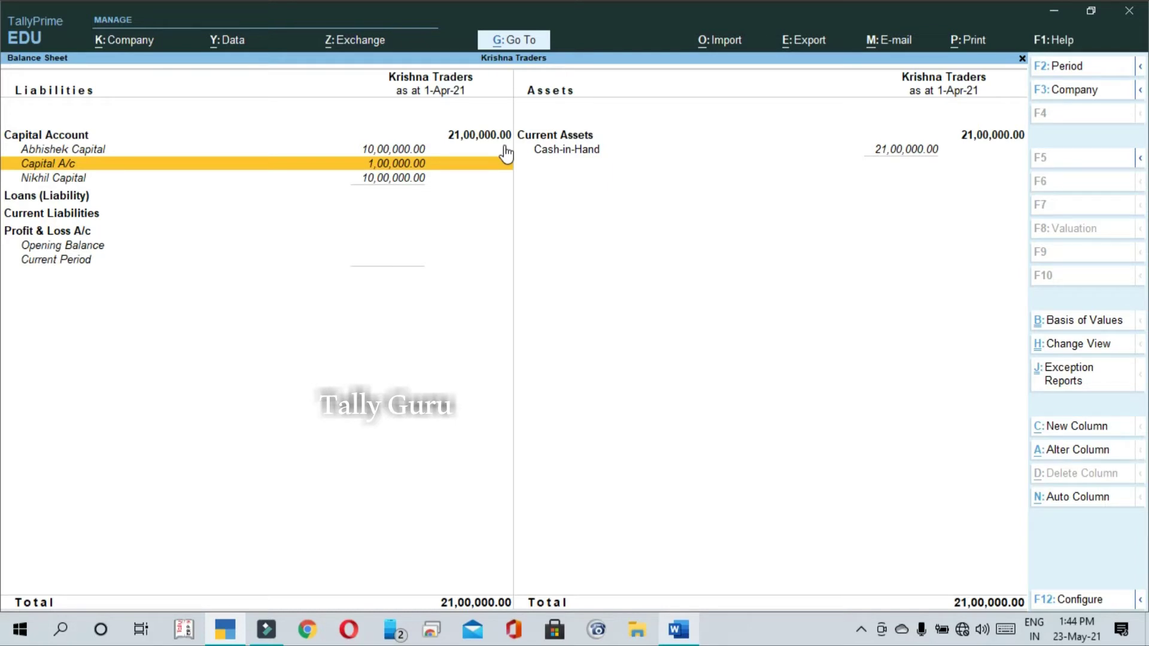
key(Down)
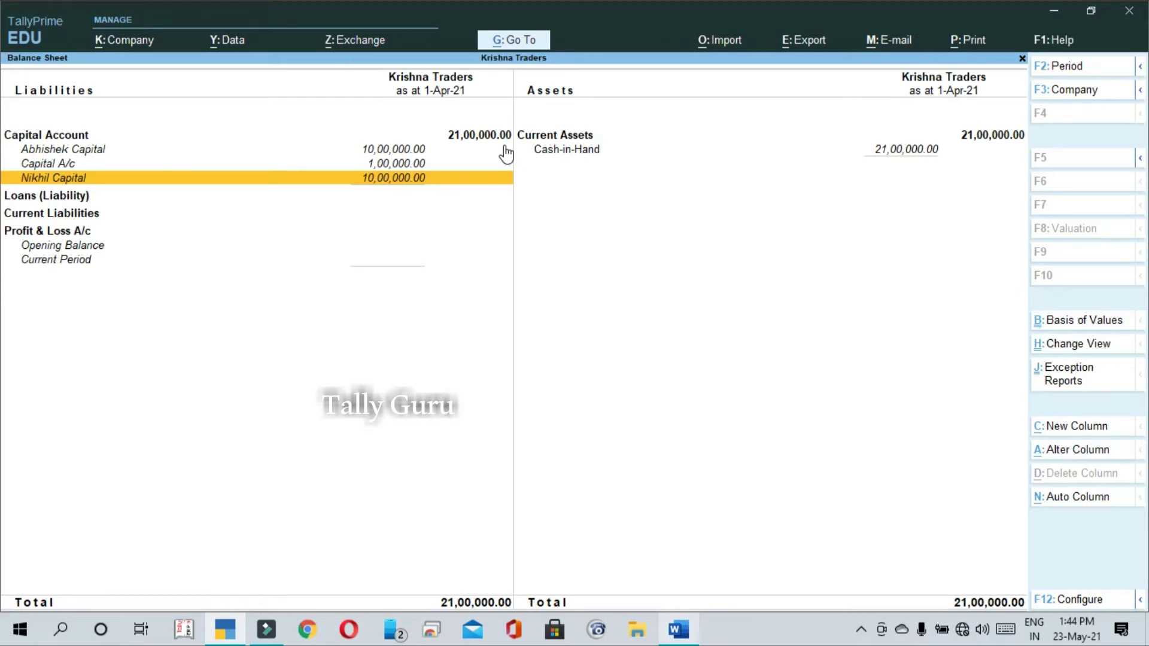
key(Up)
key(Up)
key(Down)
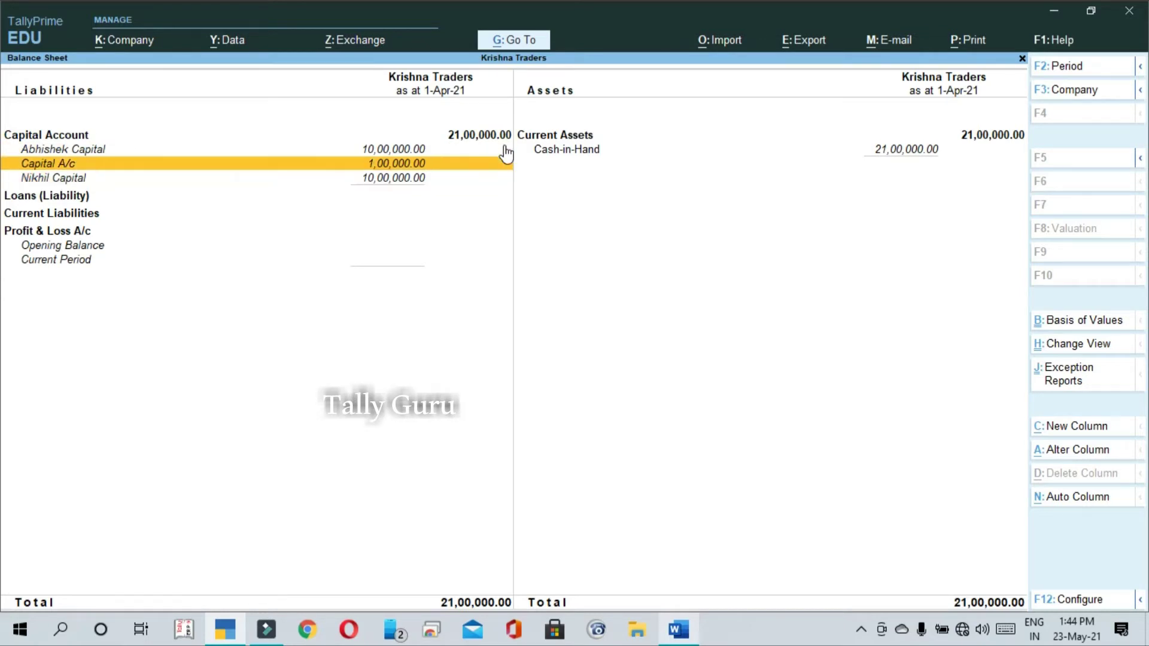
key(Up)
key(Up)
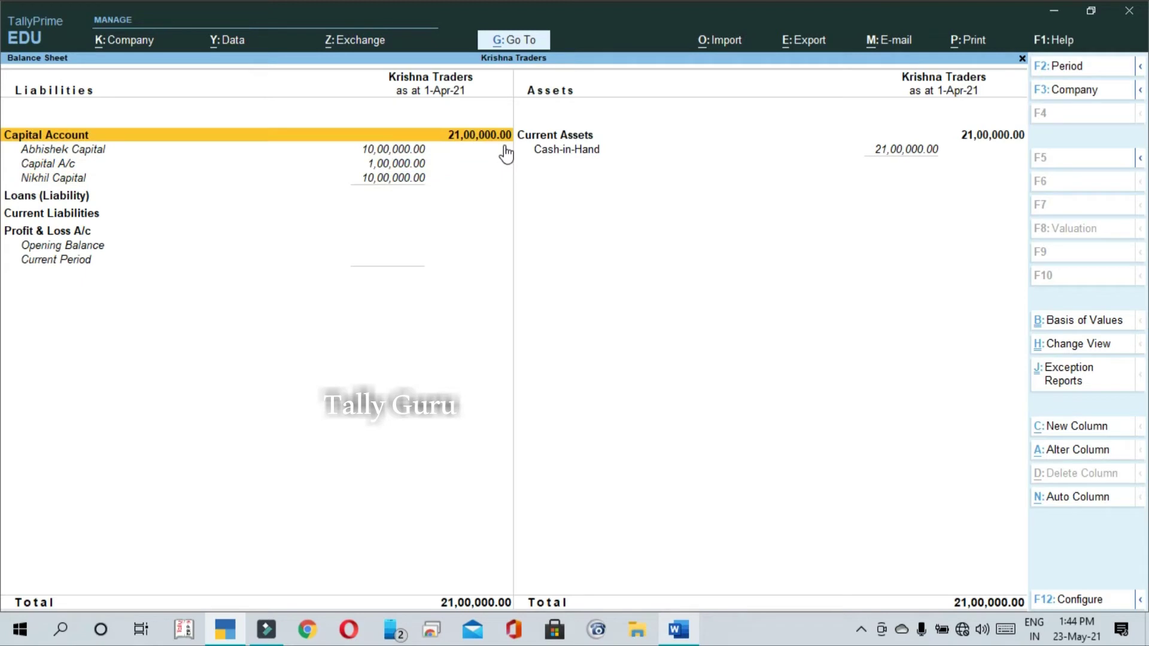
key(Right)
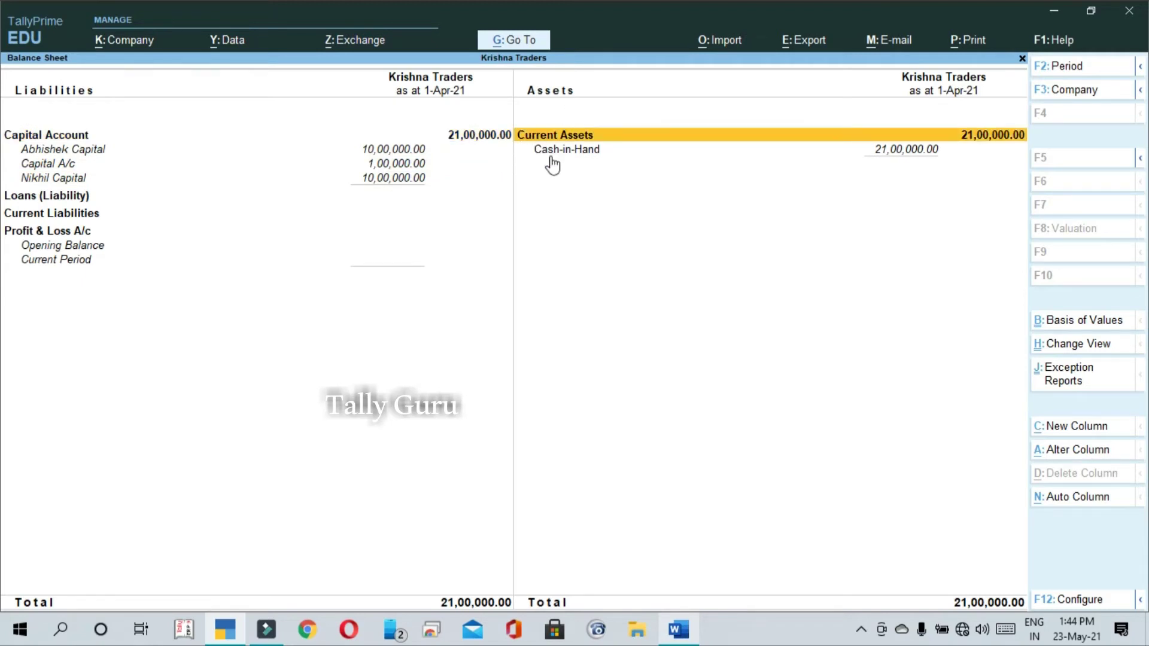
click(969, 155)
click(969, 154)
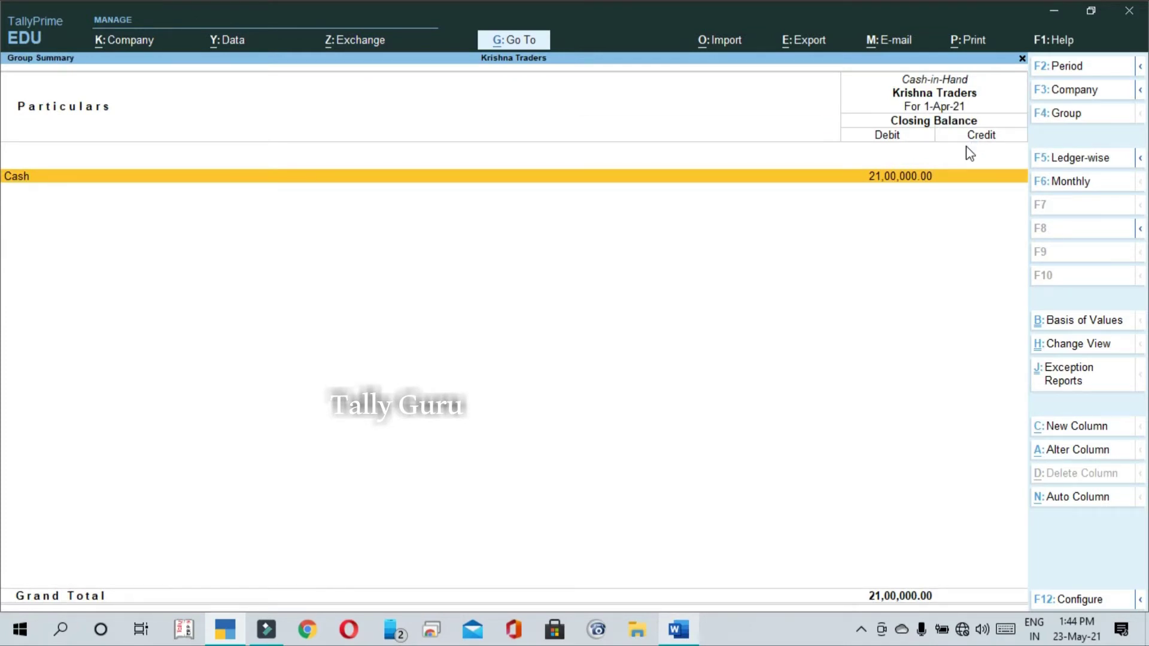
Close the group summary and the Balance Sheet, returning to the blank Receipt voucher.
key(Escape)
key(Escape)
key(v)
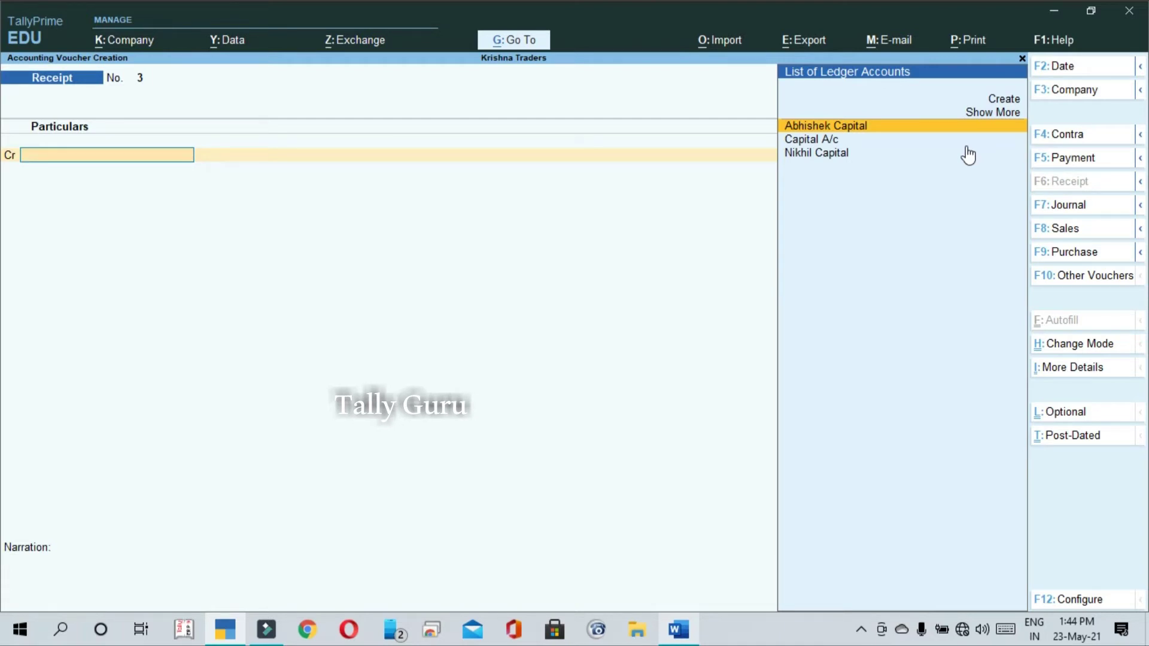
Use Switch To to replace the voucher screen with the Balance Sheet, view it in detail and close it to the Gateway of Tally.
key(ctrl+g)
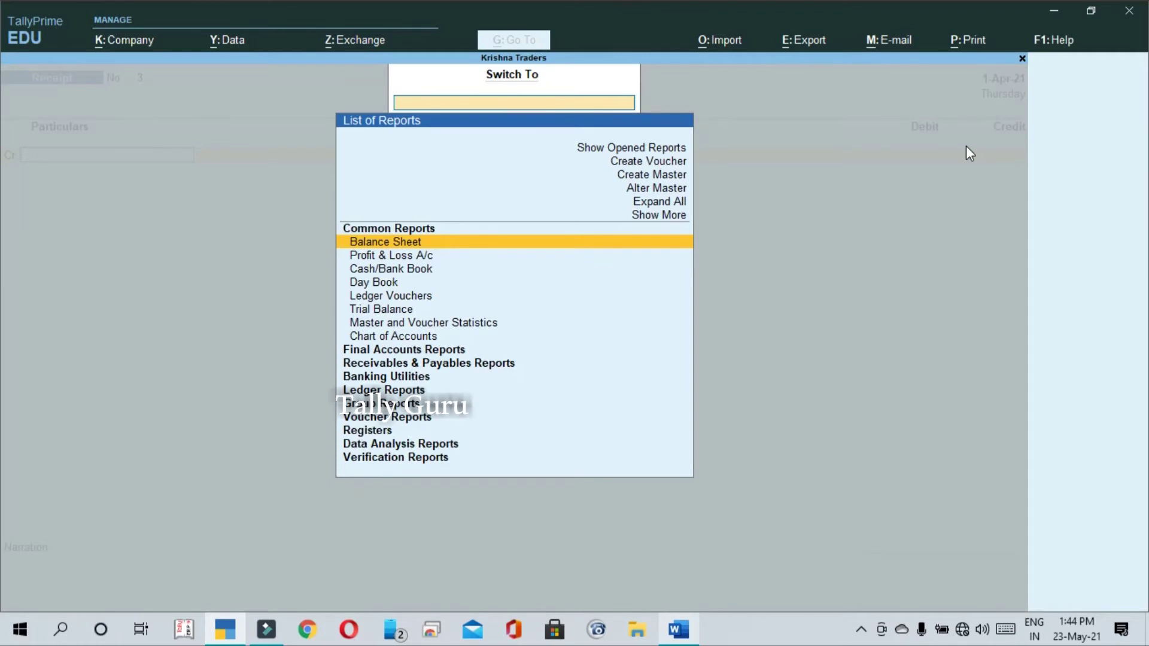
key(Escape)
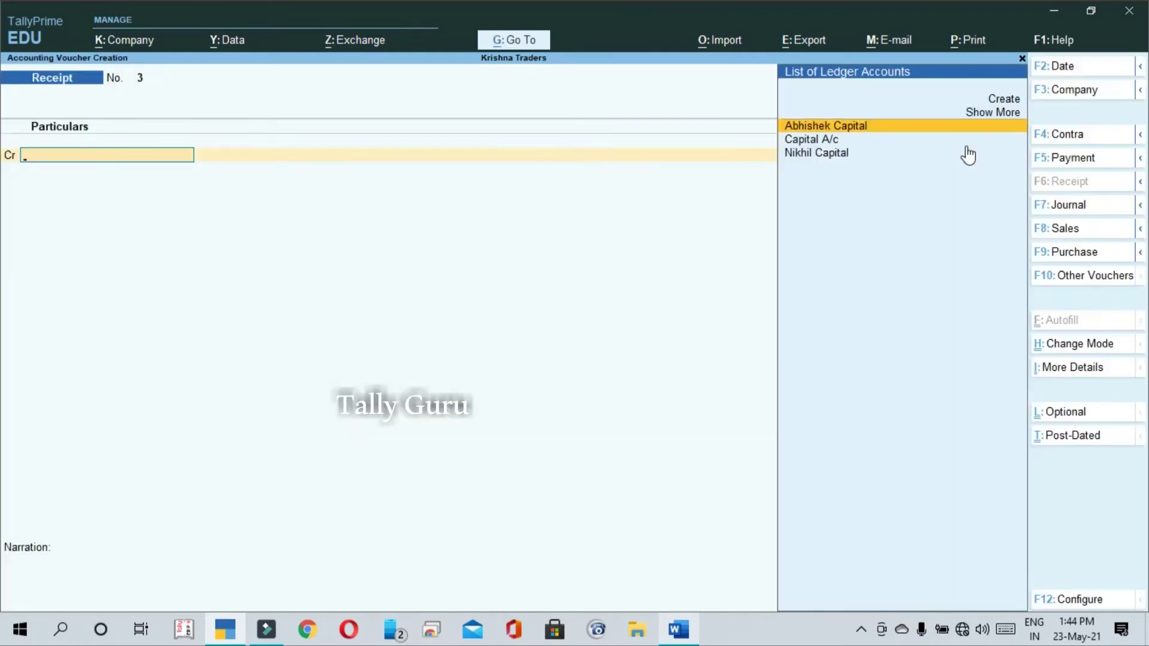
key(ctrl)
key(ctrl)
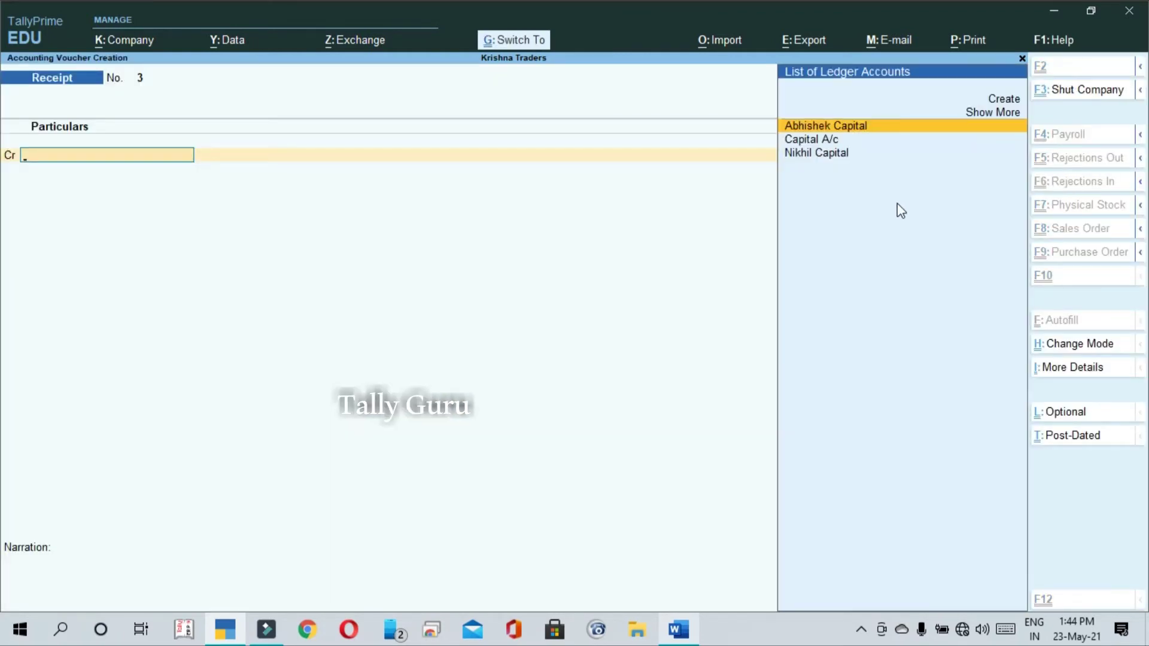
key(ctrl+g)
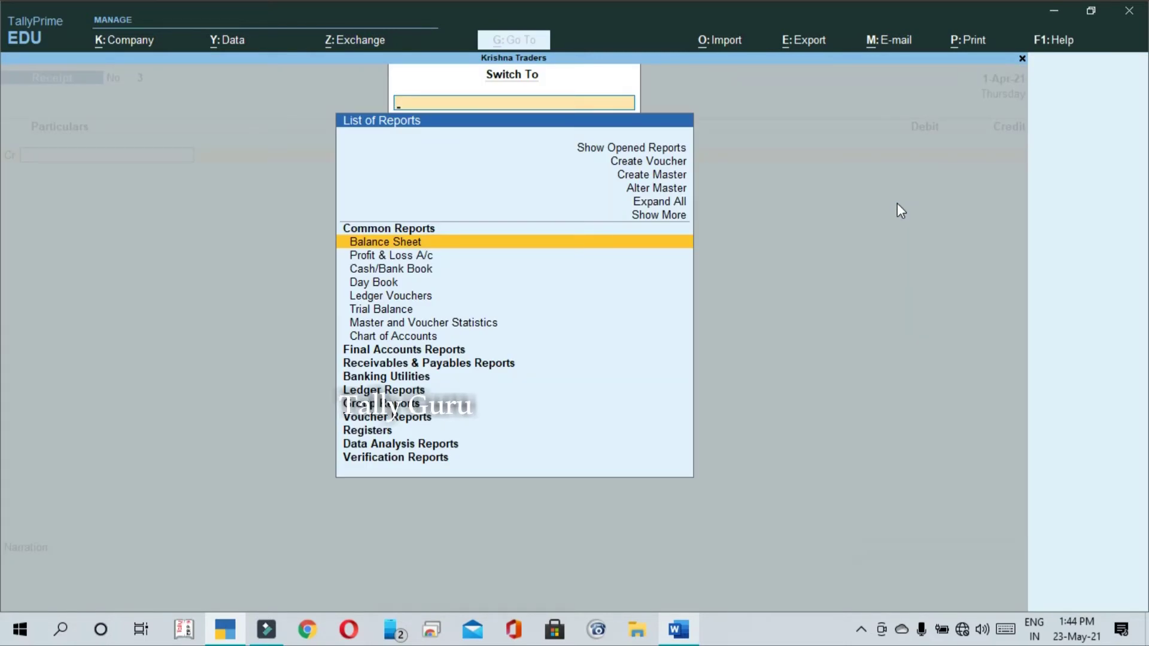
key(Return)
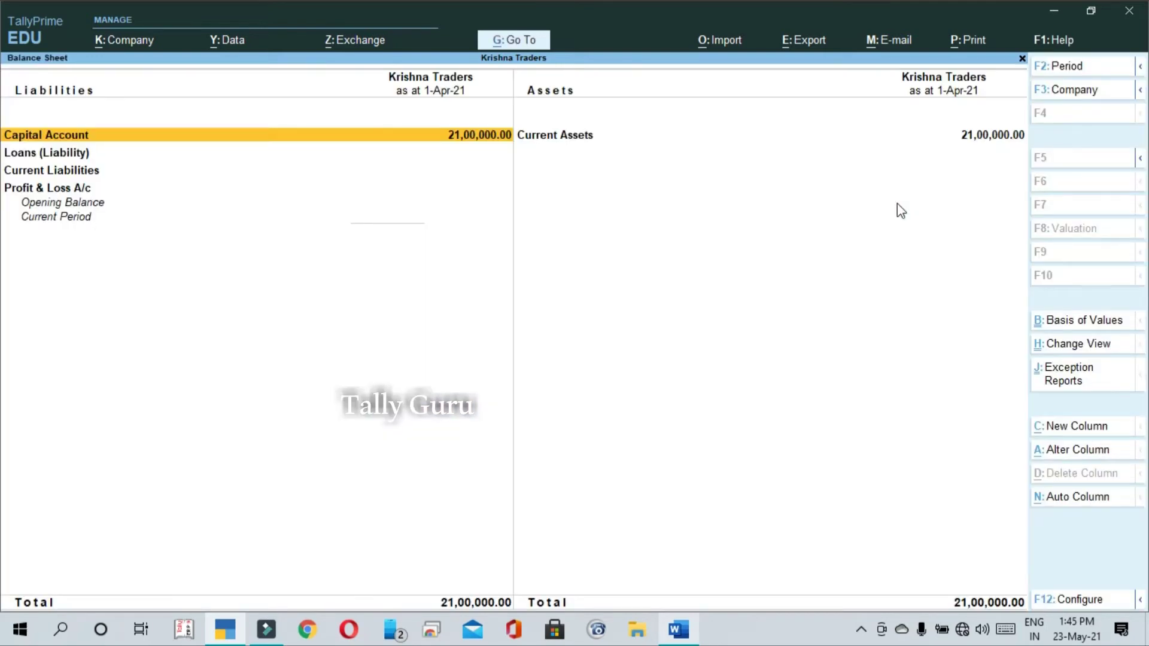
key(alt+F5)
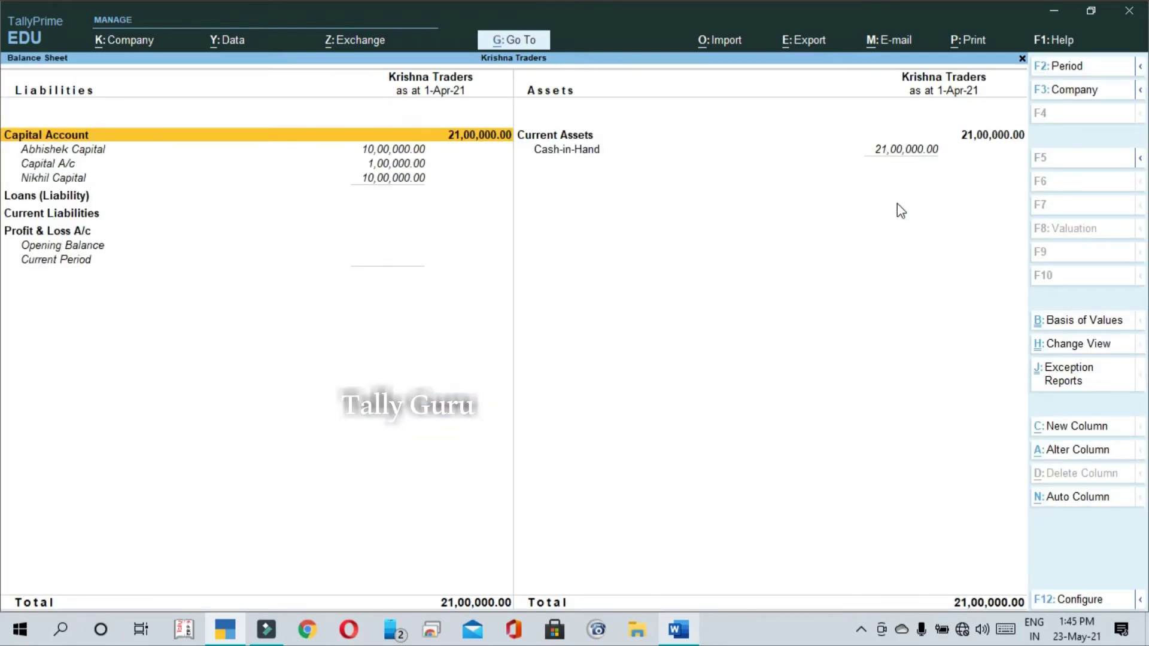
key(Escape)
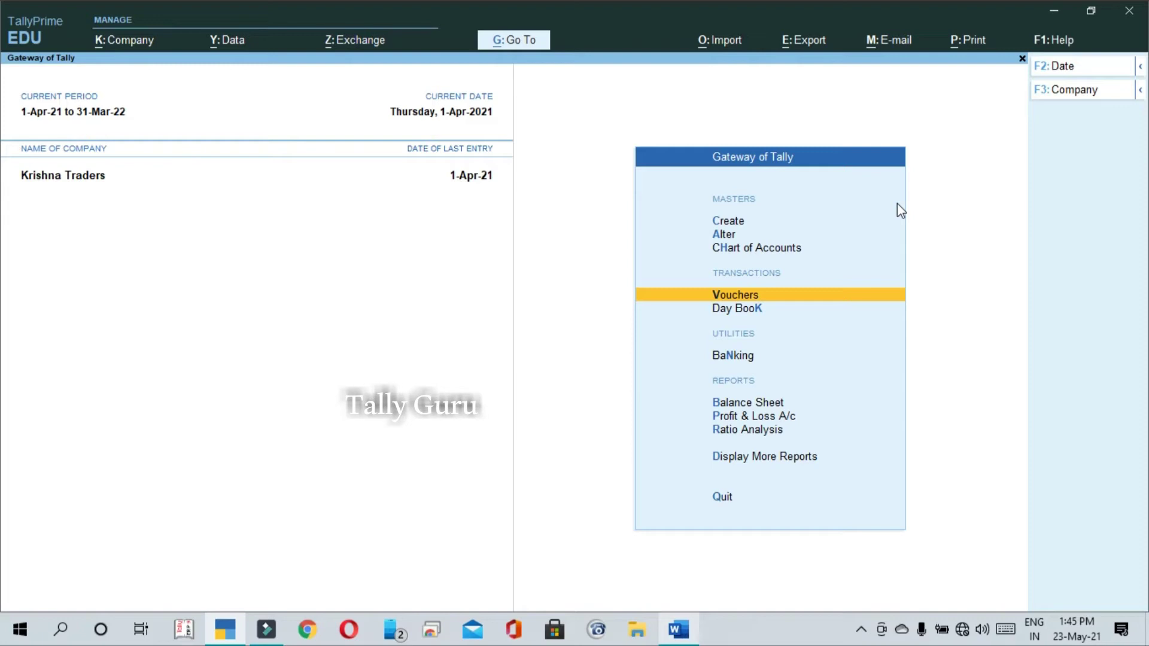
Open a blank Receipt voucher, replace it with the Balance Sheet through Switch To, and close the report.
key(Return)
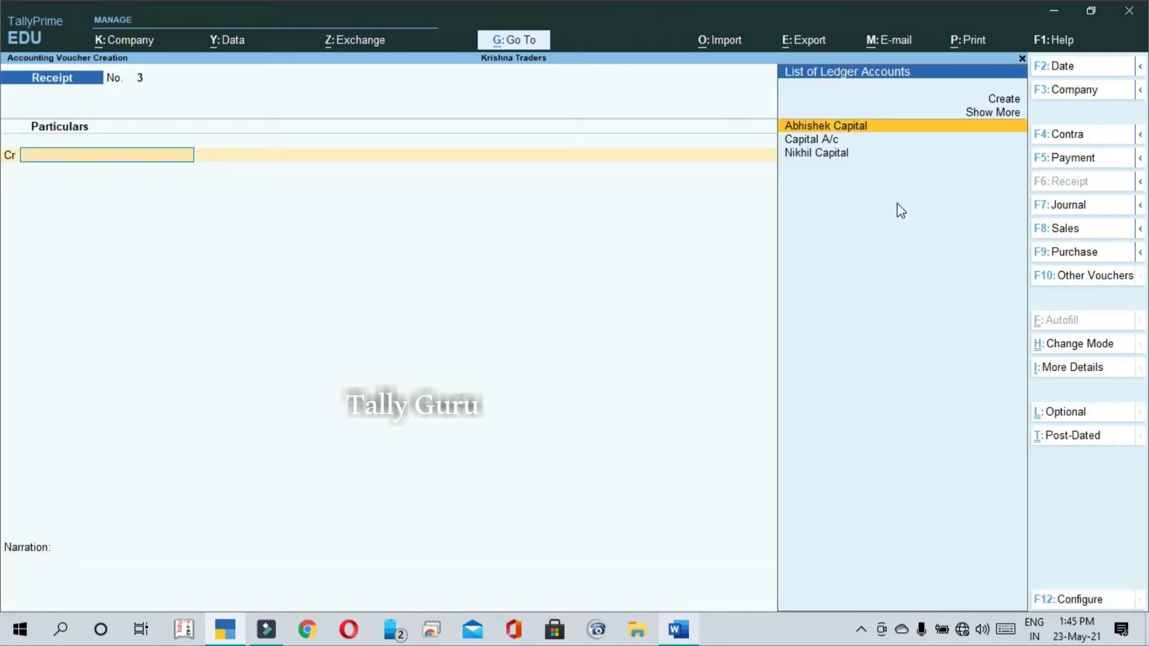
key(ctrl+g)
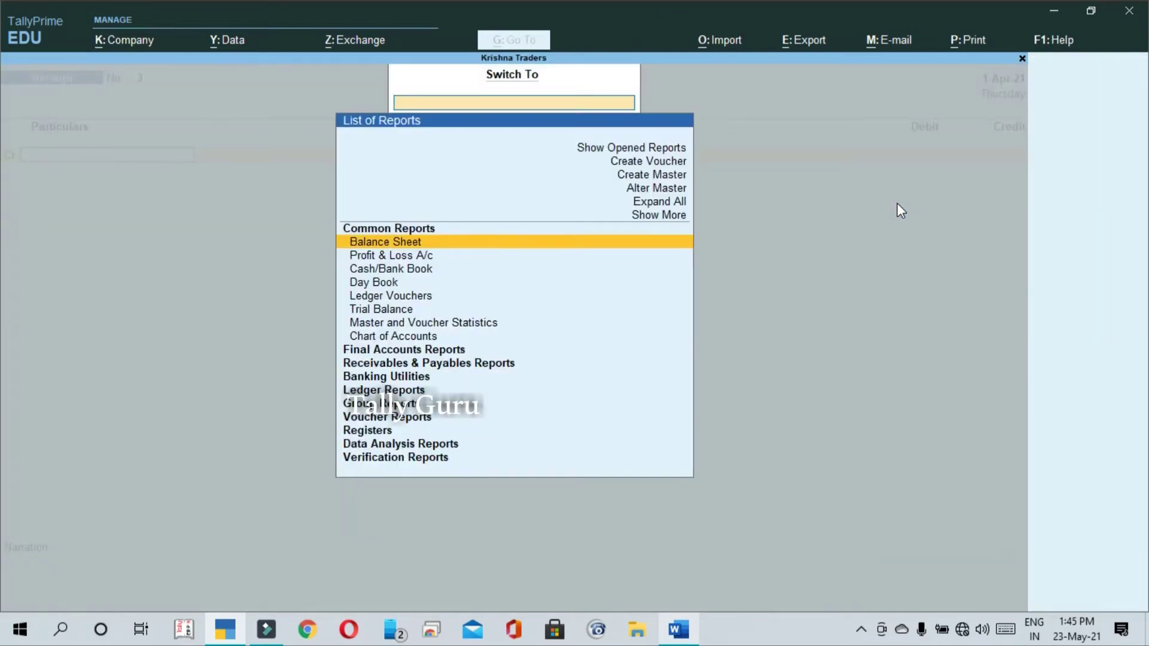
key(Return)
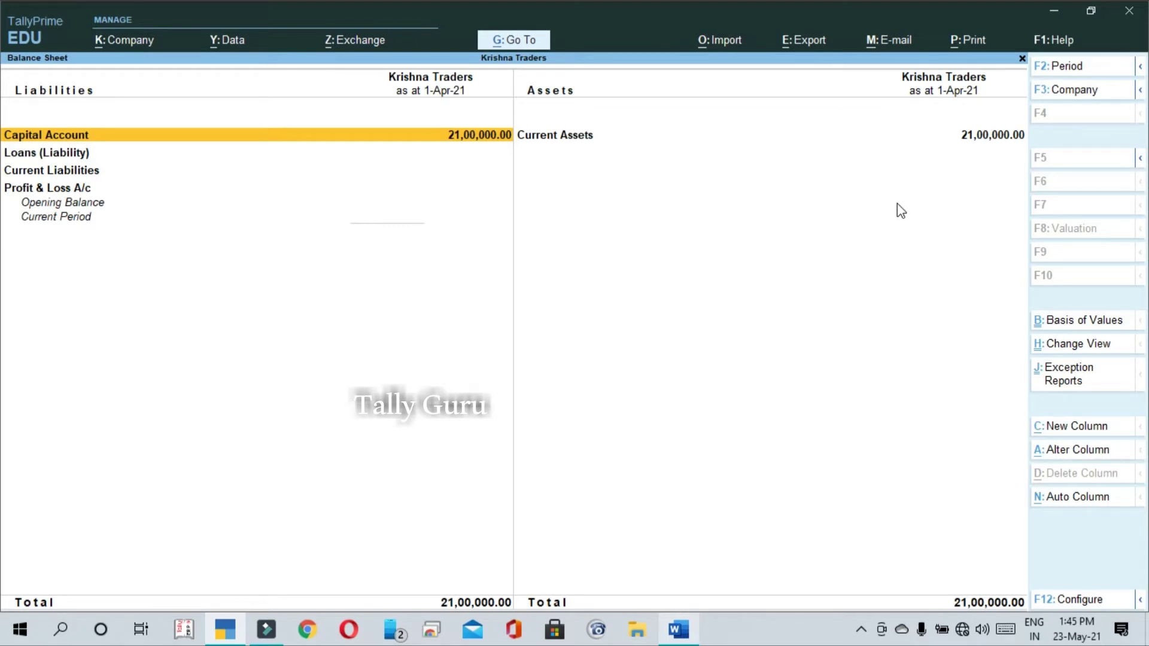
key(Escape)
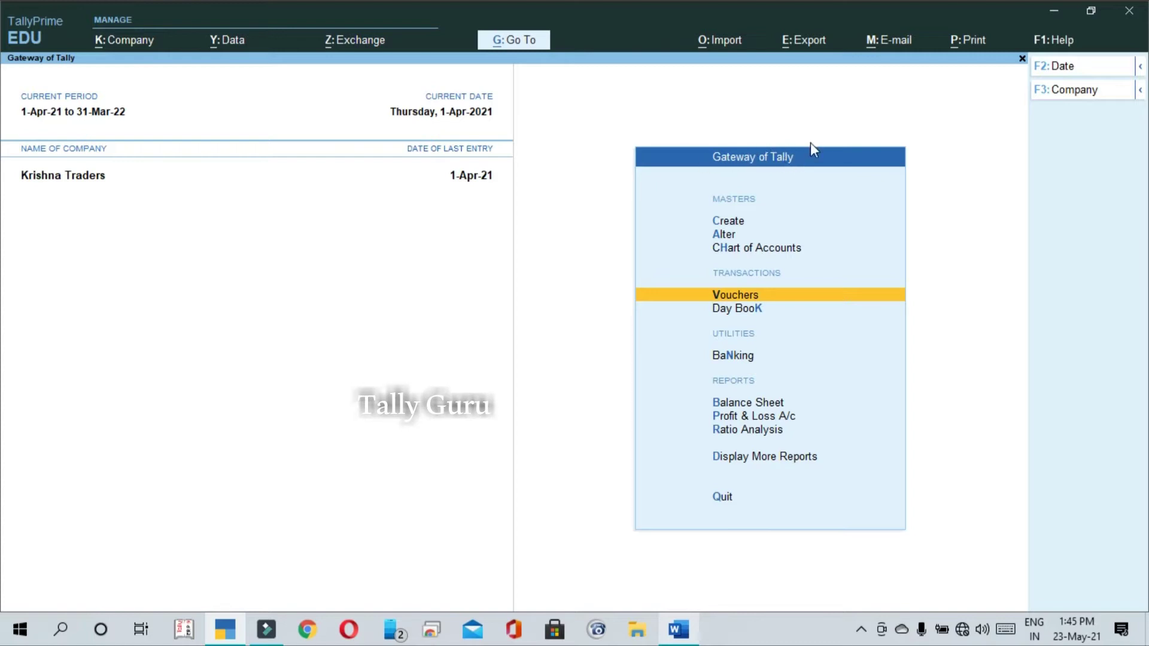
Reopen the Receipt voucher screen and view the Balance Sheet on top of it through Go To.
key(Return)
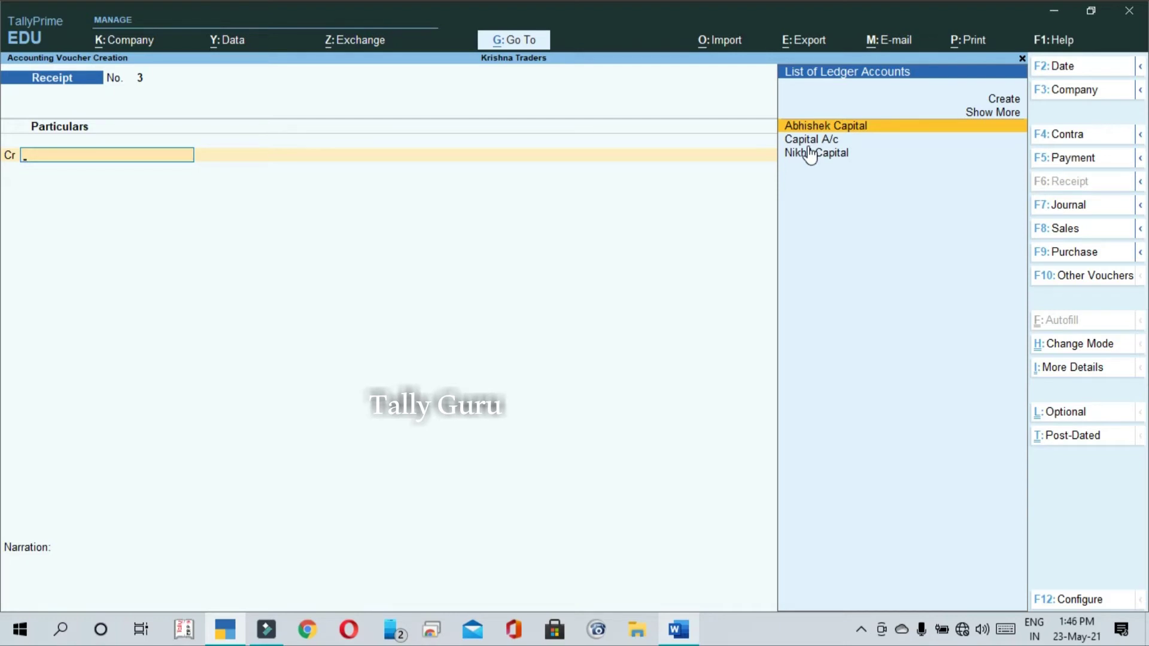
key(alt+g)
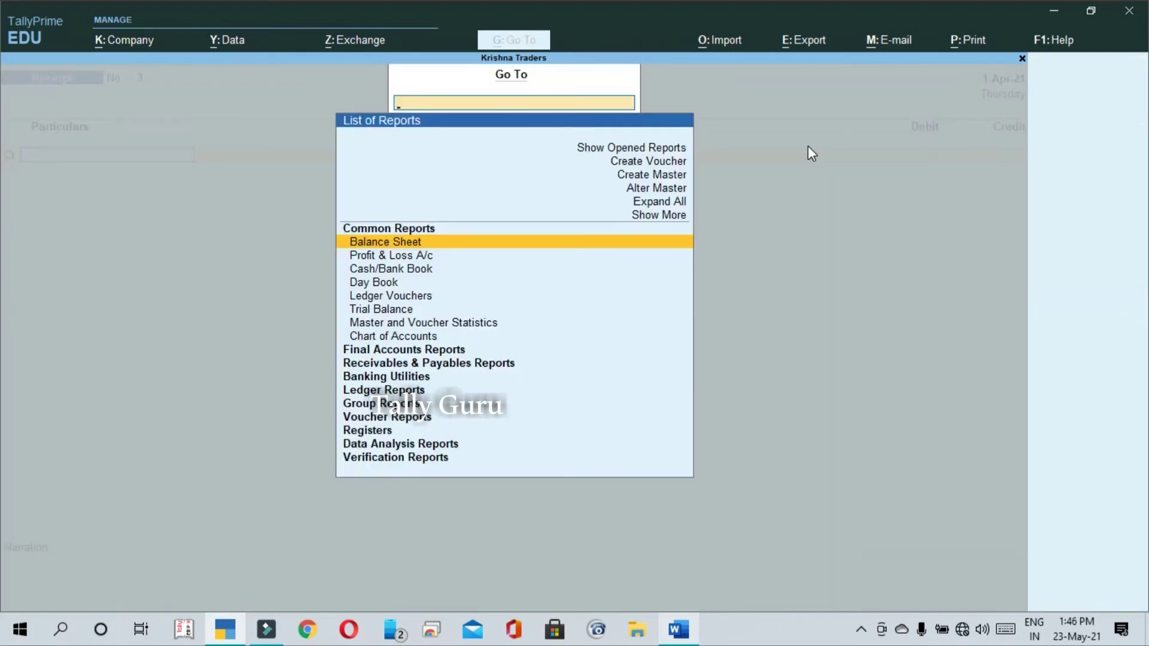
key(Escape)
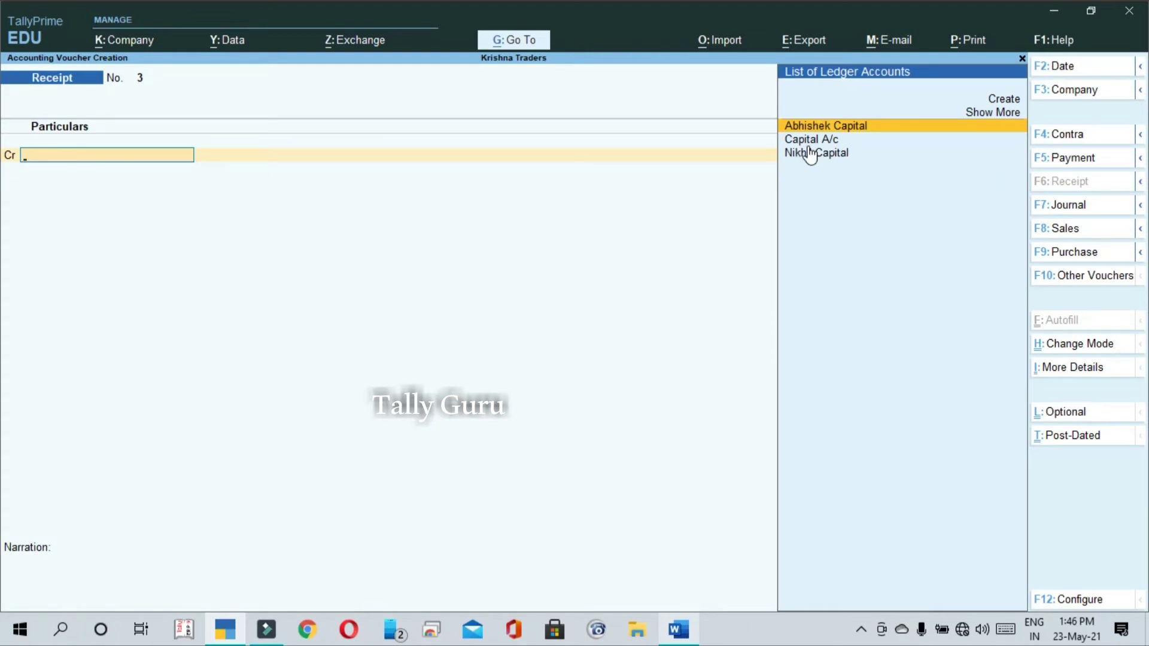
key(alt+g)
key(Return)
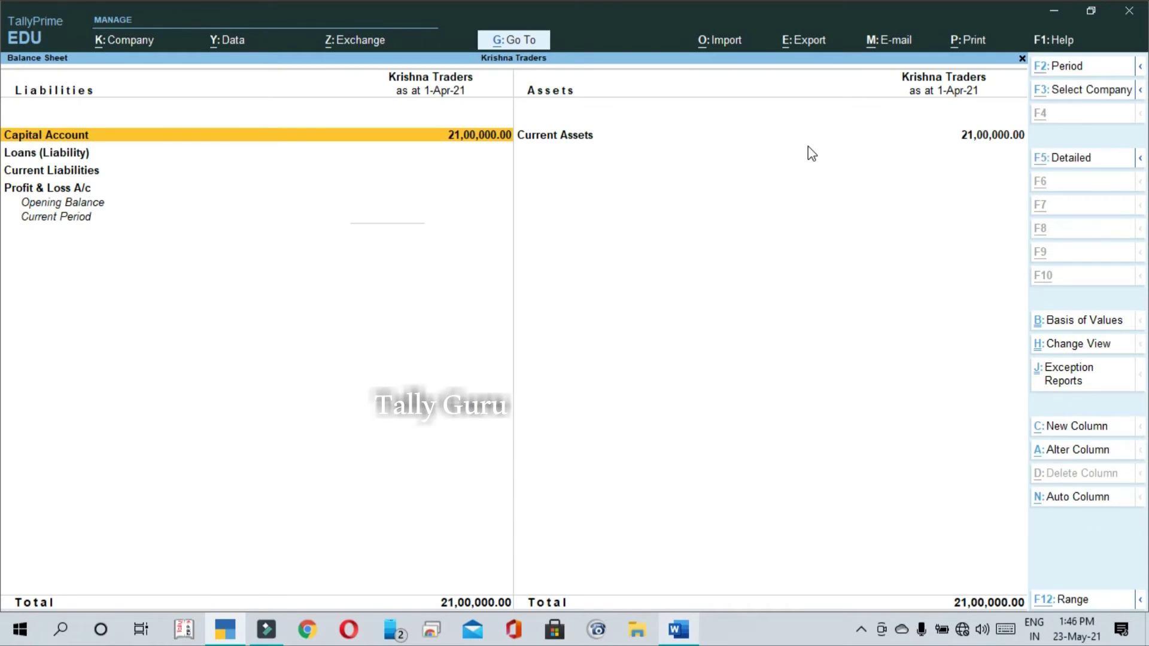
Open the Profit & Loss A/c and then the Day Book through Go To without closing the Balance Sheet.
key(alt+g)
key(Down)
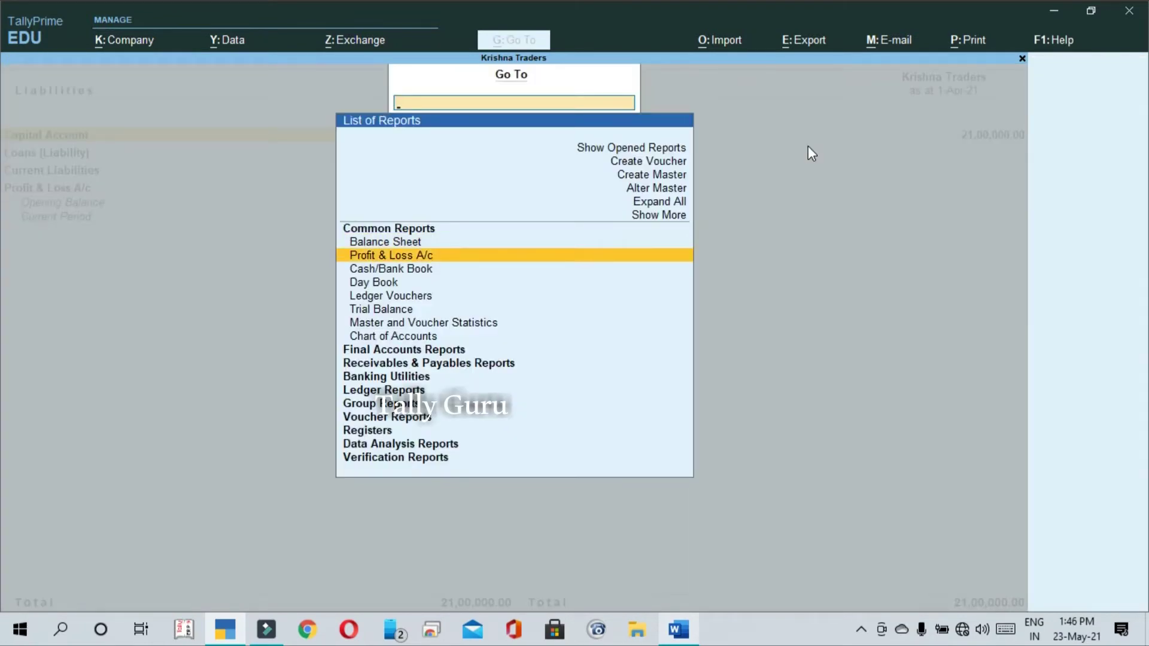
key(Return)
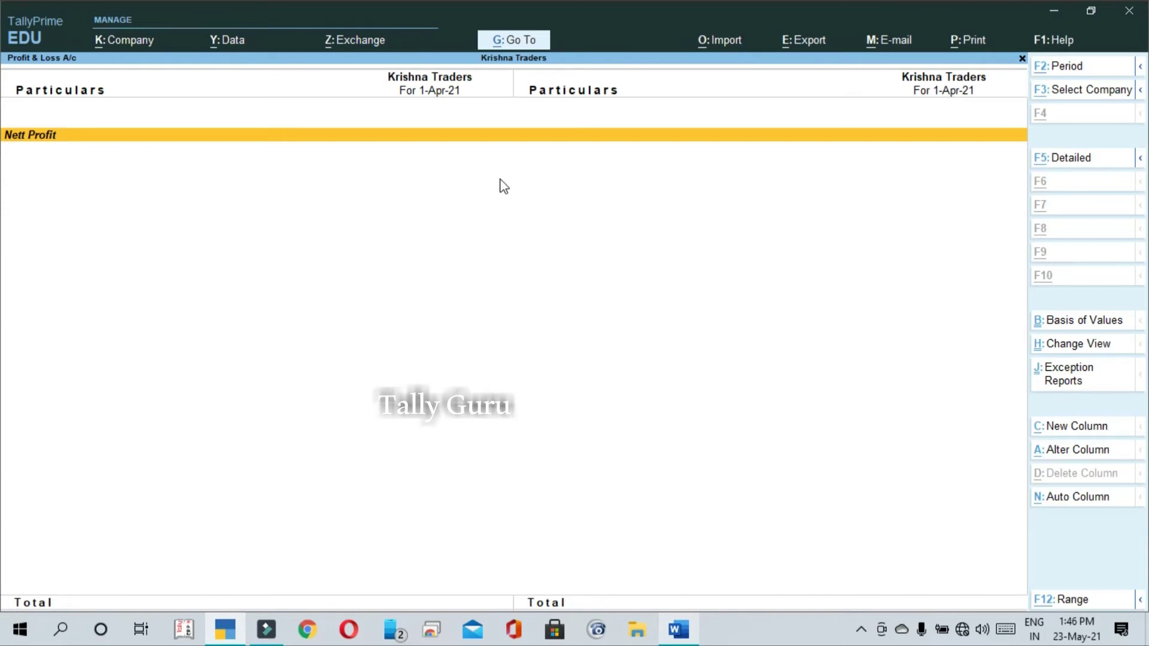
key(alt+g)
key(Down)
key(Down)
key(Down)
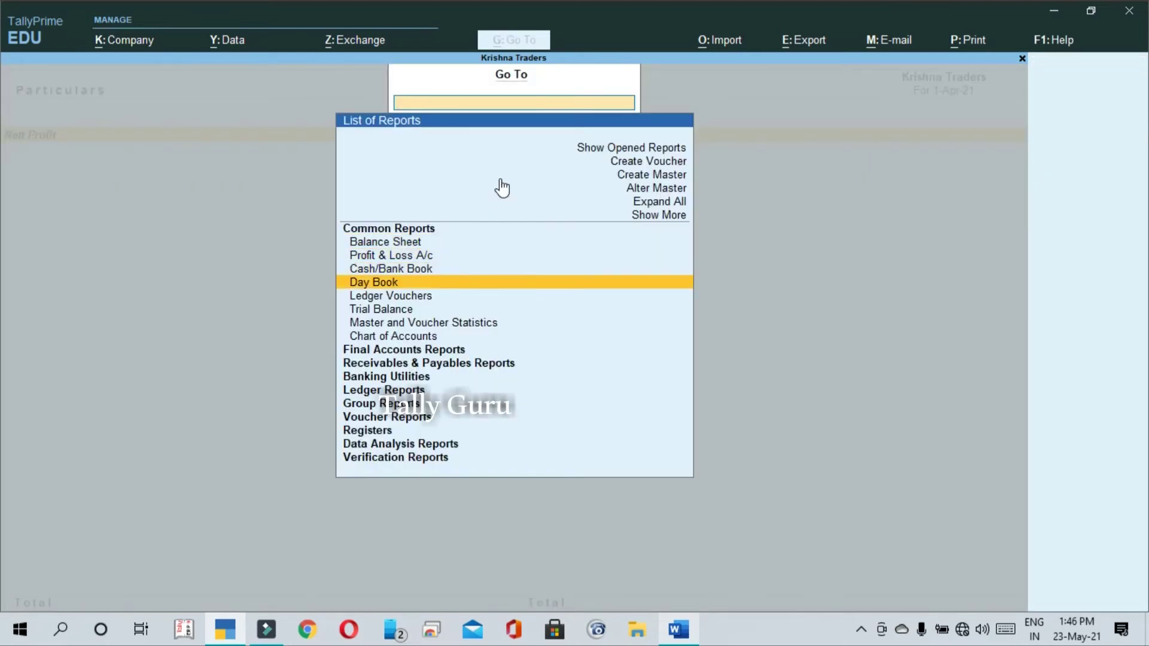
key(Return)
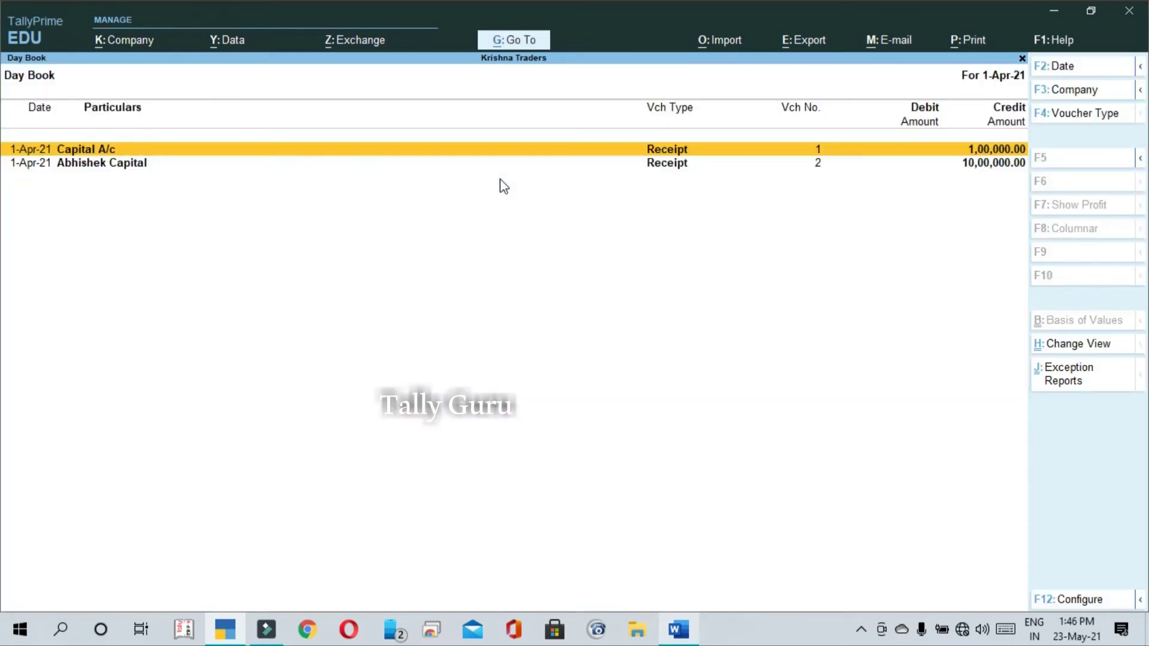
Open the ledger selection for the Ledger Vouchers report through Go To and dismiss it, returning to the Day Book.
key(alt+g)
key(Down)
key(Down)
key(Down)
key(Down)
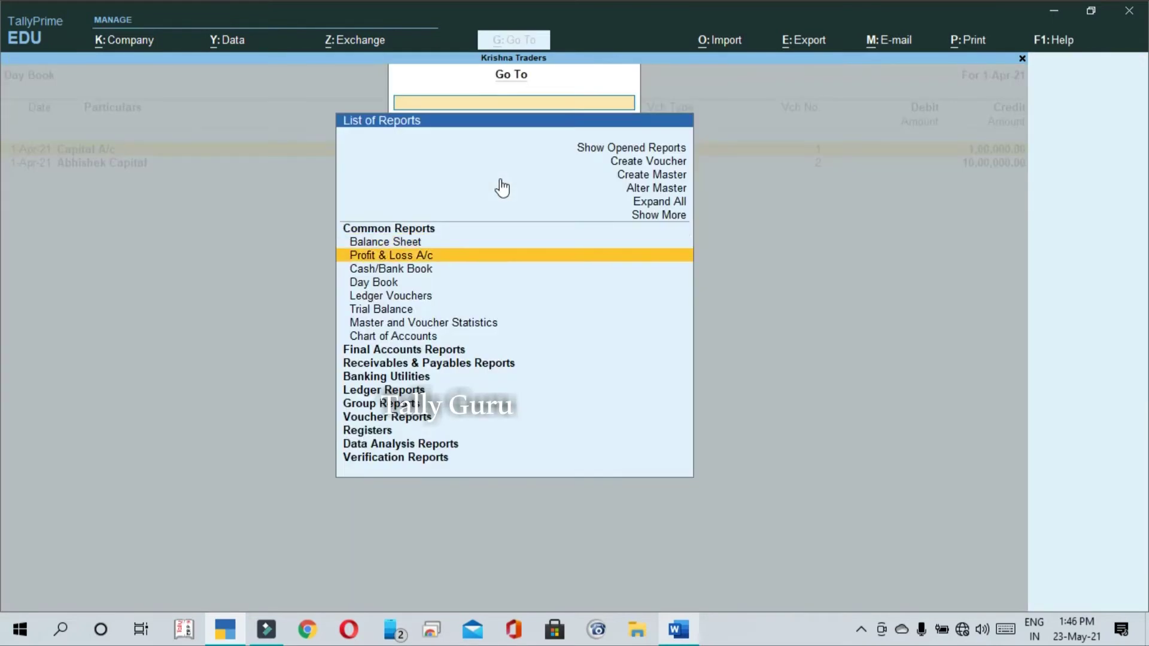
key(Return)
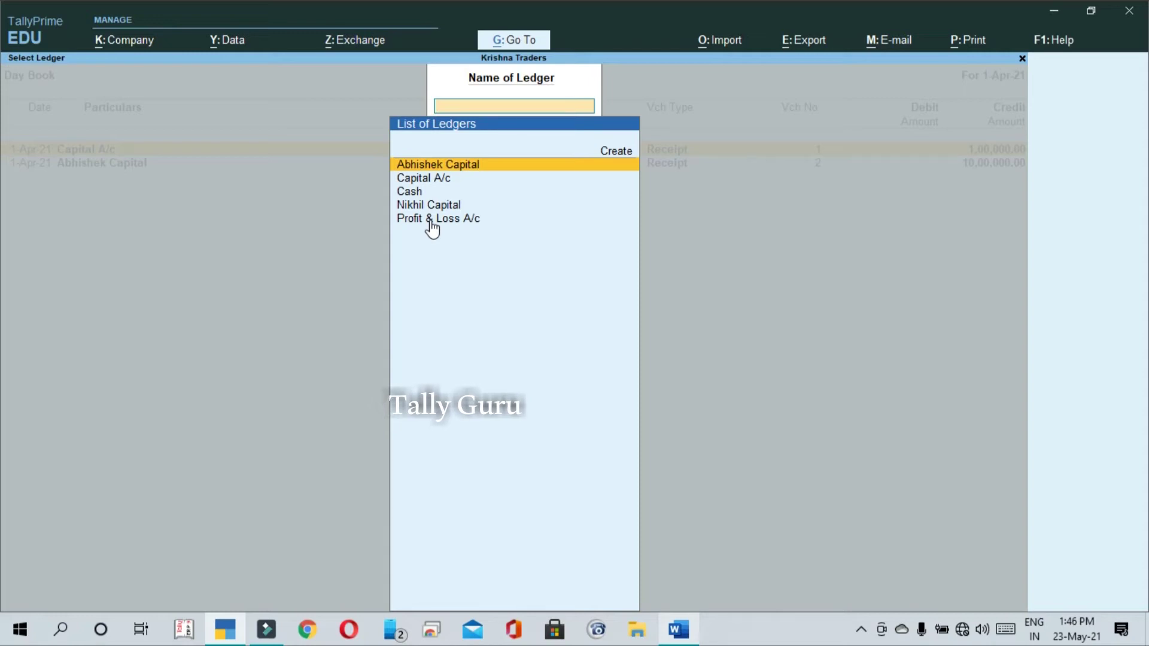
key(Escape)
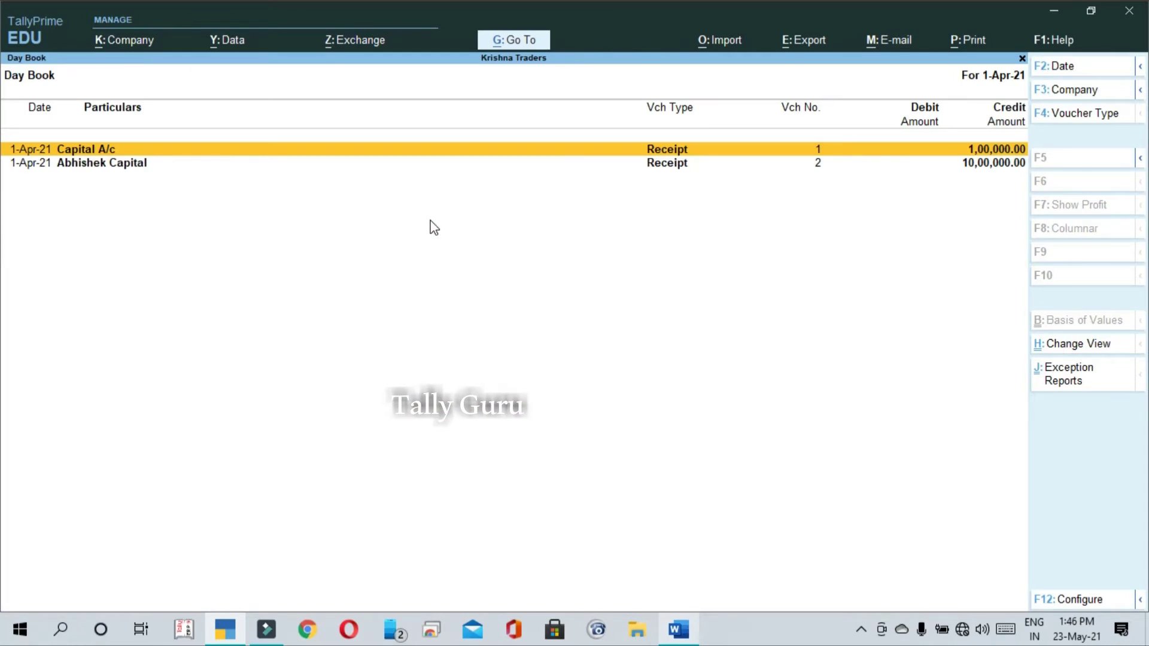
Close the Day Book, Profit & Loss A/c and Balance Sheet one after another, back to the blank Receipt voucher.
key(Escape)
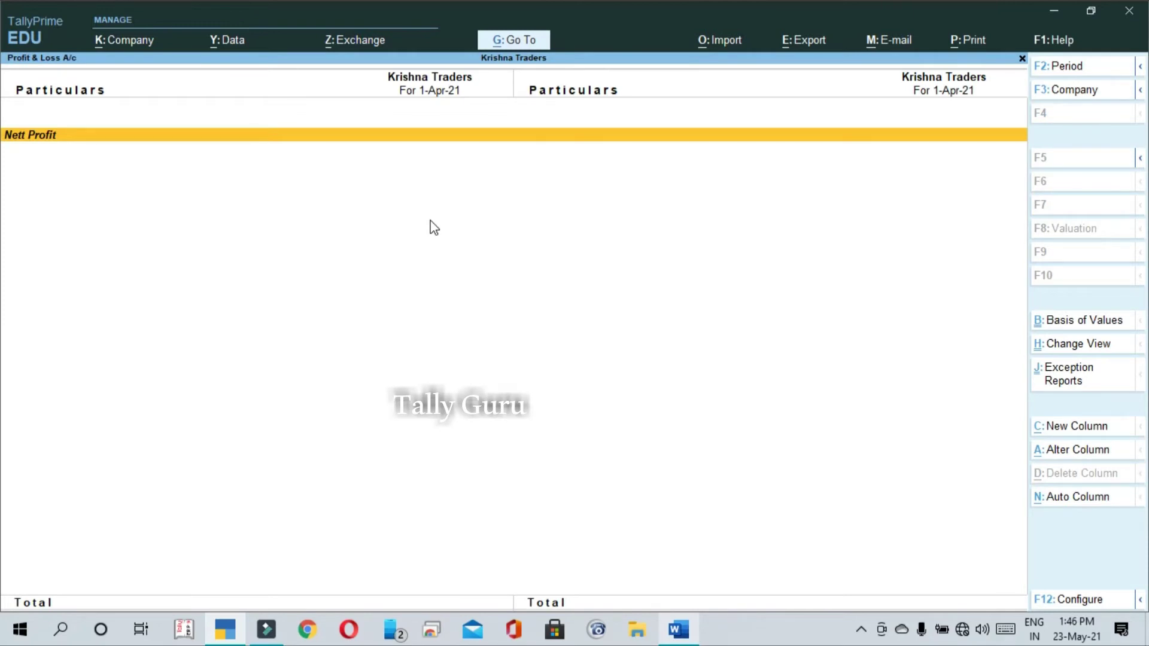
key(Escape)
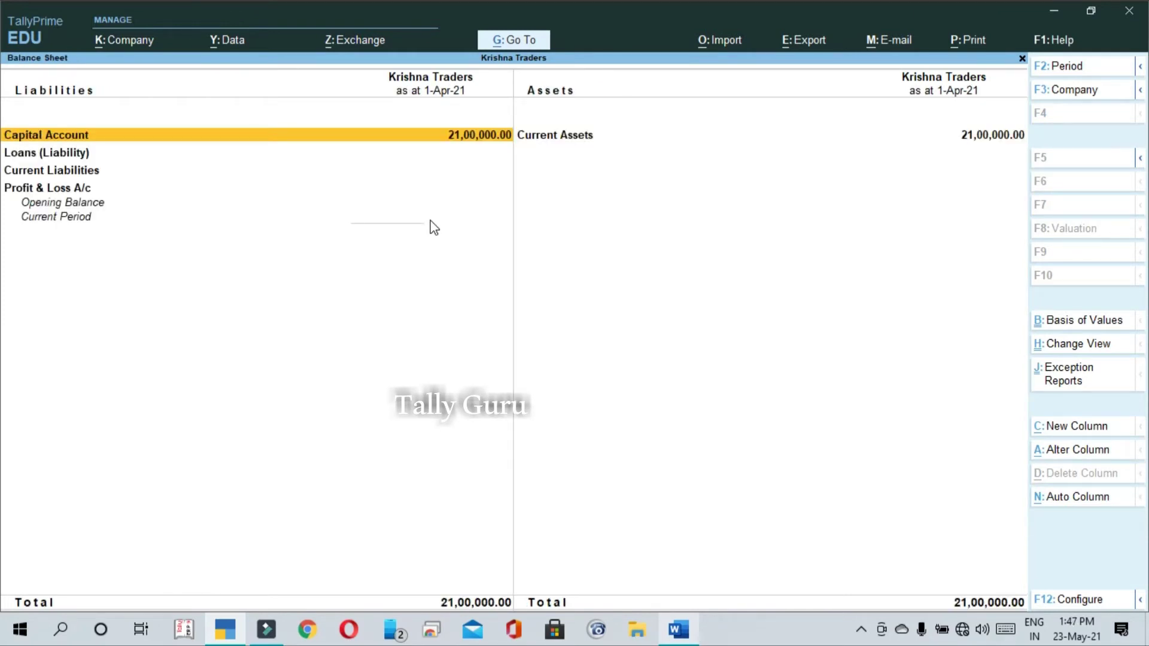
key(Escape)
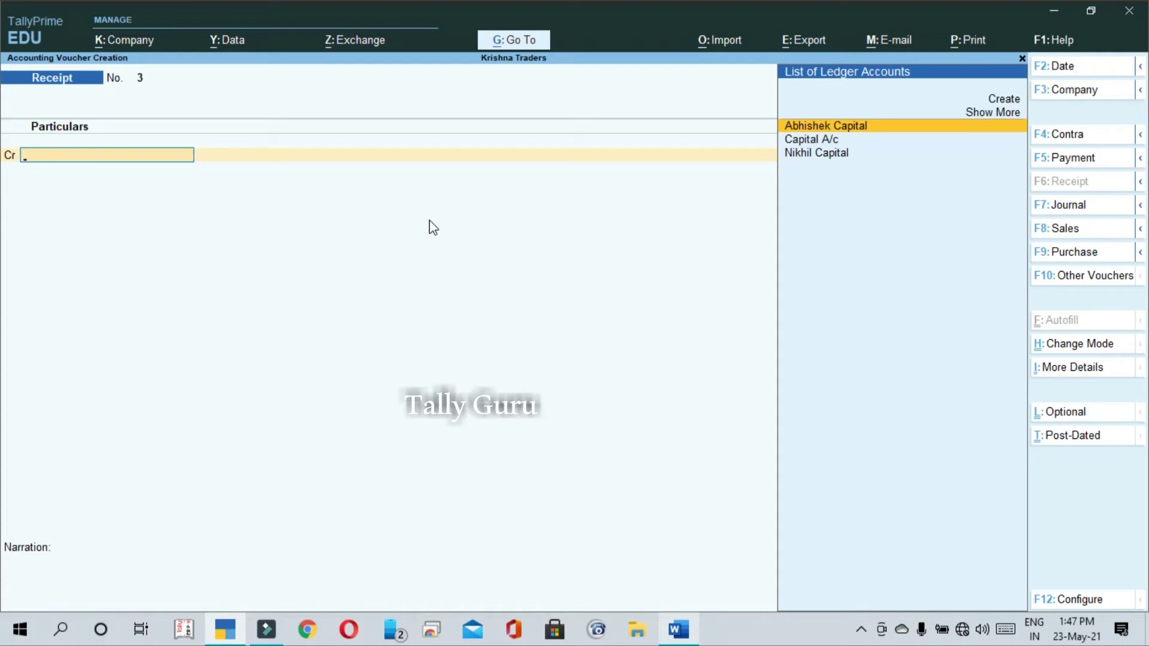
Switch to the Receipt Voucher document in Word and examine the cash, furniture and computer amounts listed in example 3.
key(alt+Tab)
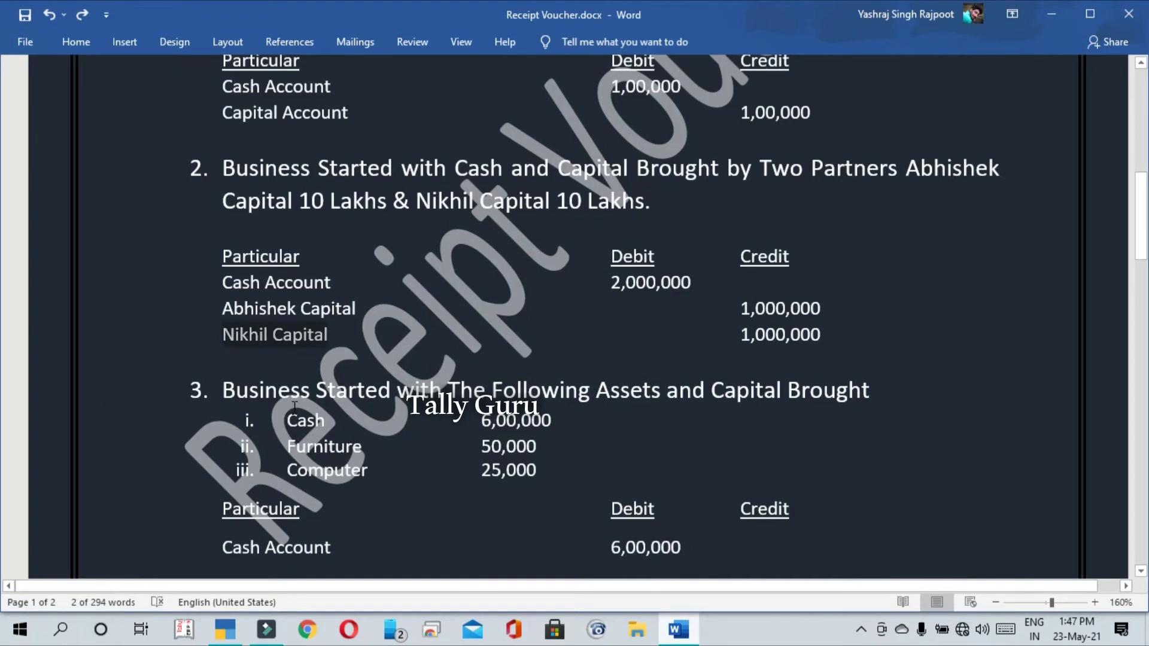
scroll(374, 359, down, 1)
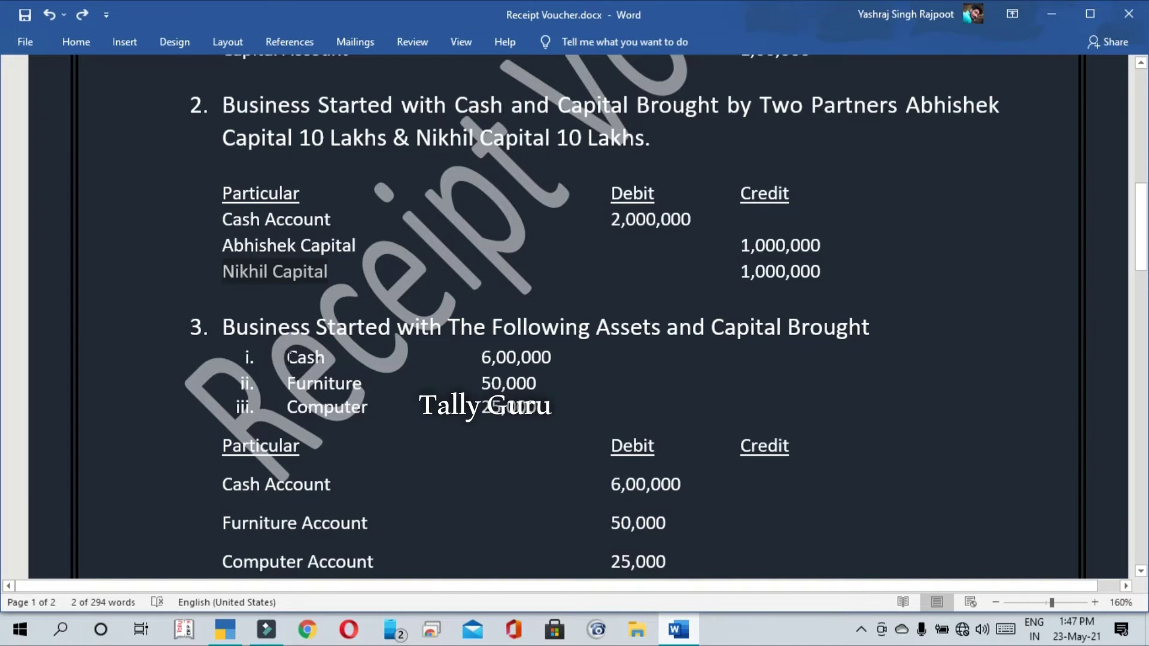
drag(291, 358, 544, 362)
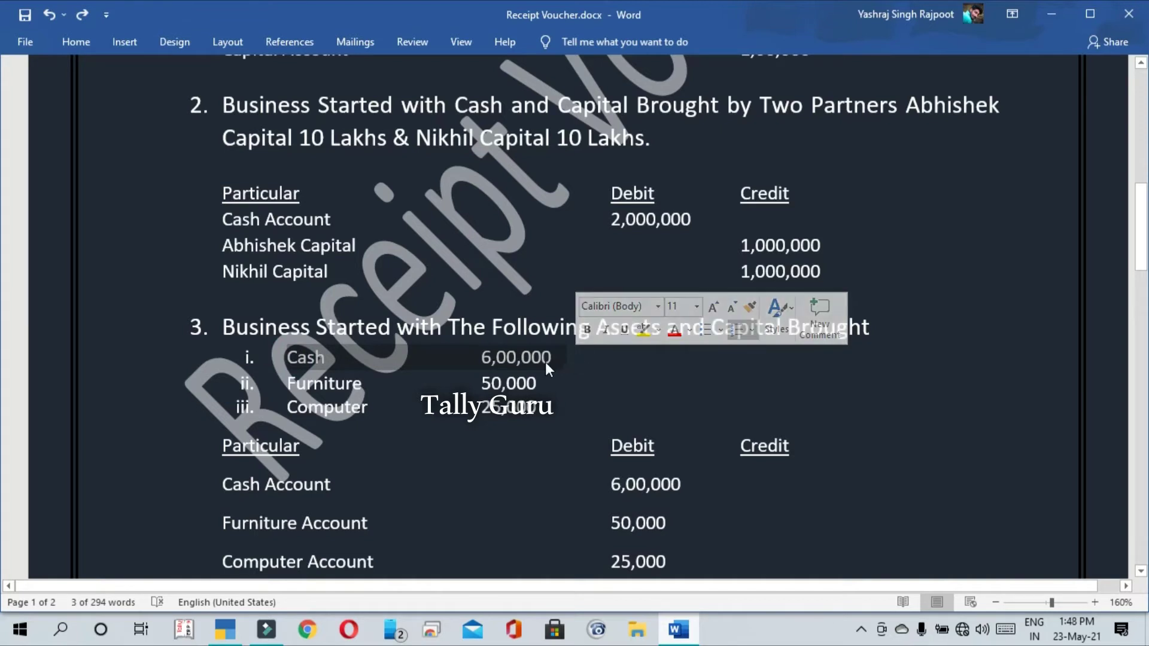
click(550, 361)
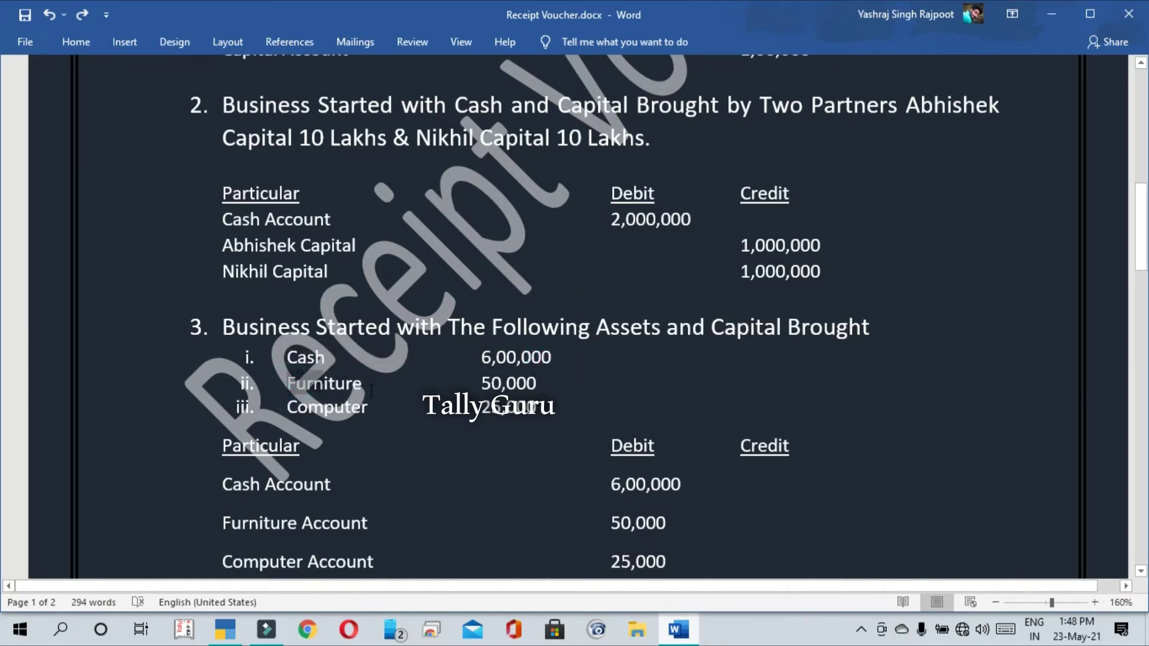
drag(293, 384, 538, 386)
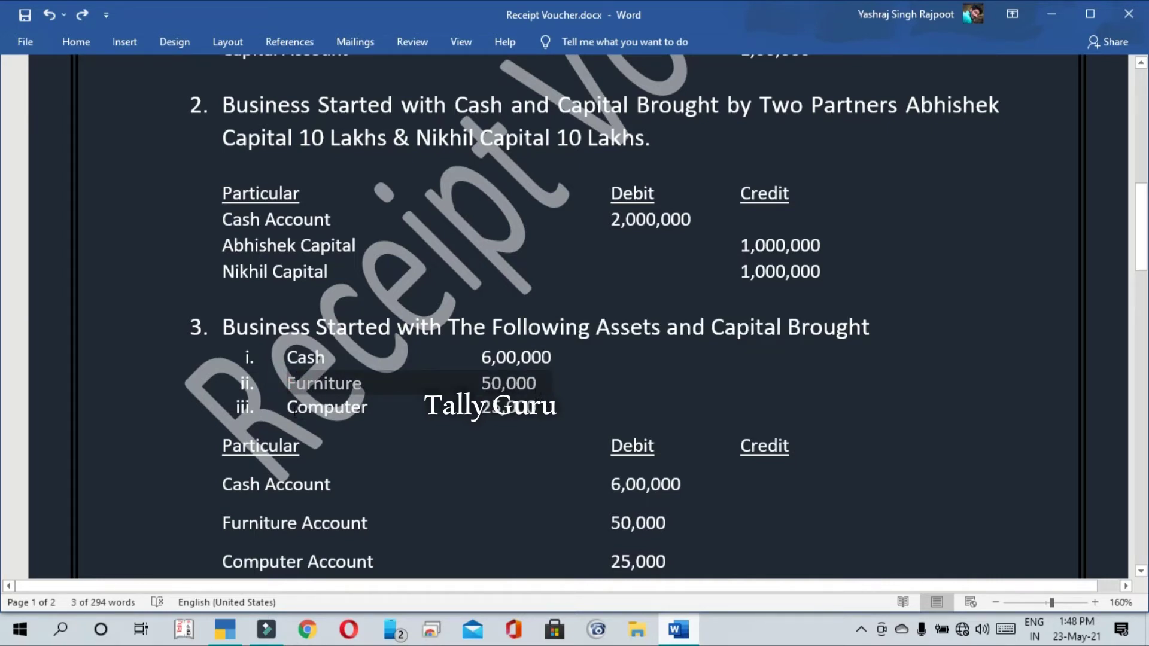
drag(290, 408, 292, 357)
click(518, 436)
click(546, 411)
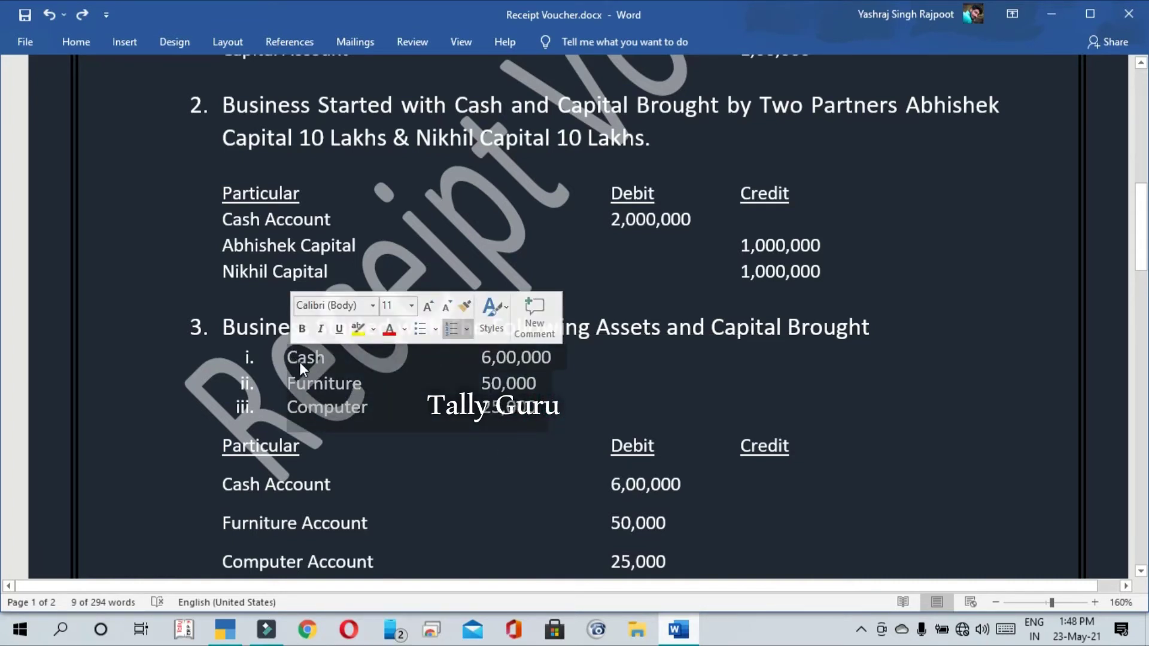
scroll(300, 361, down, 1)
click(311, 333)
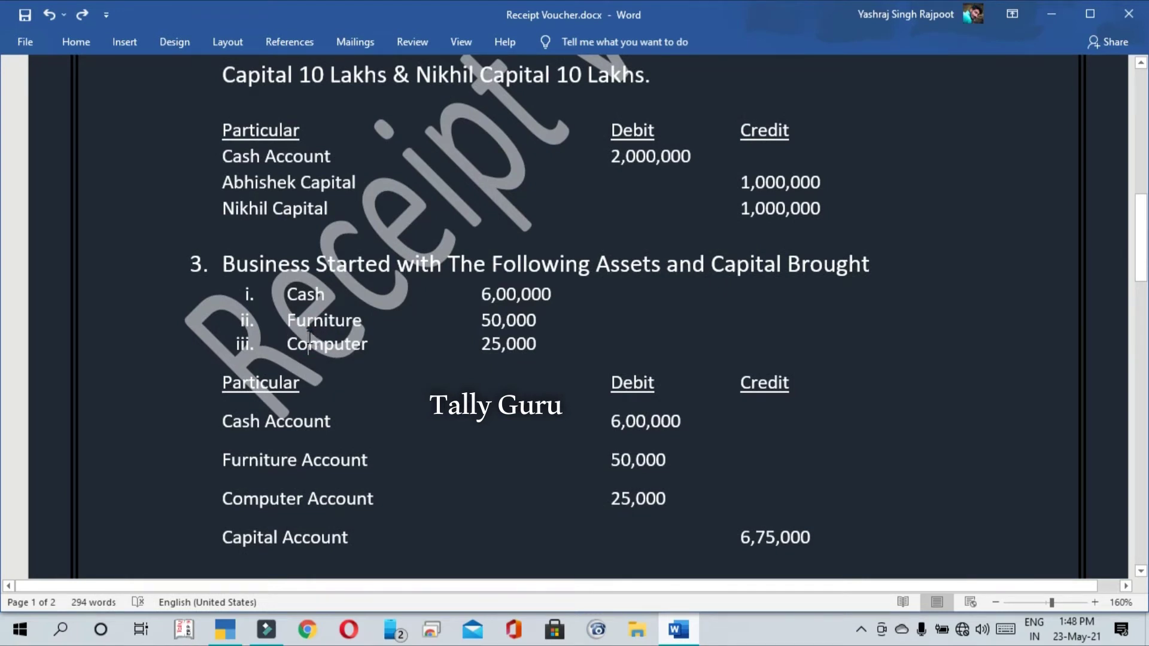
scroll(309, 335, down, 1)
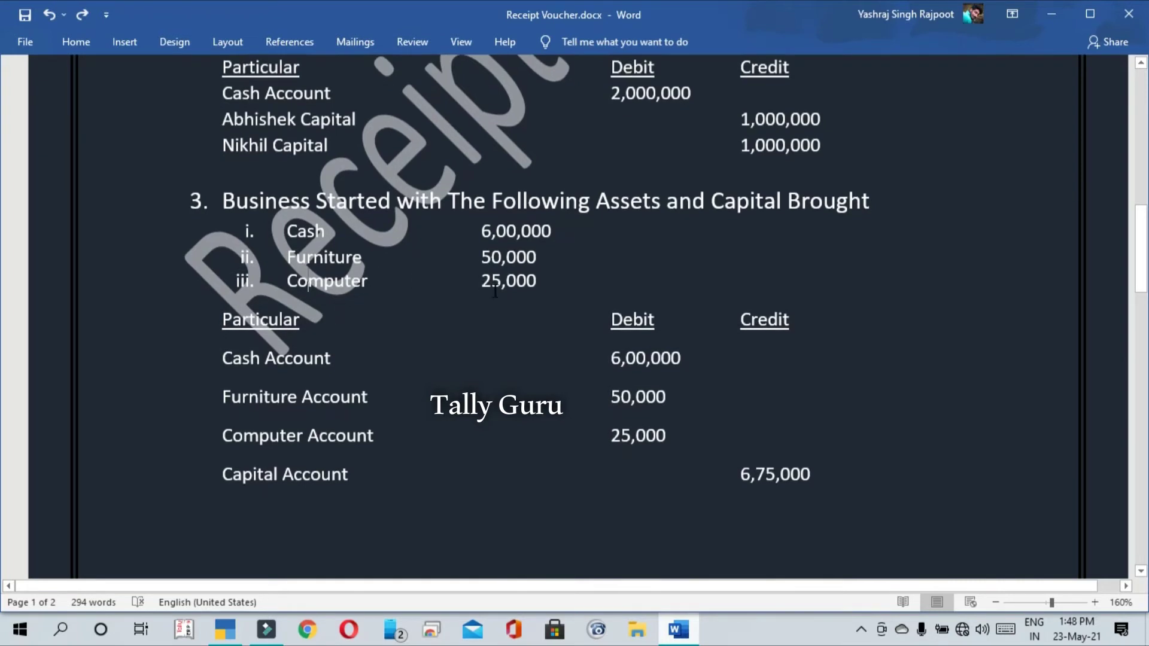
drag(536, 282, 288, 234)
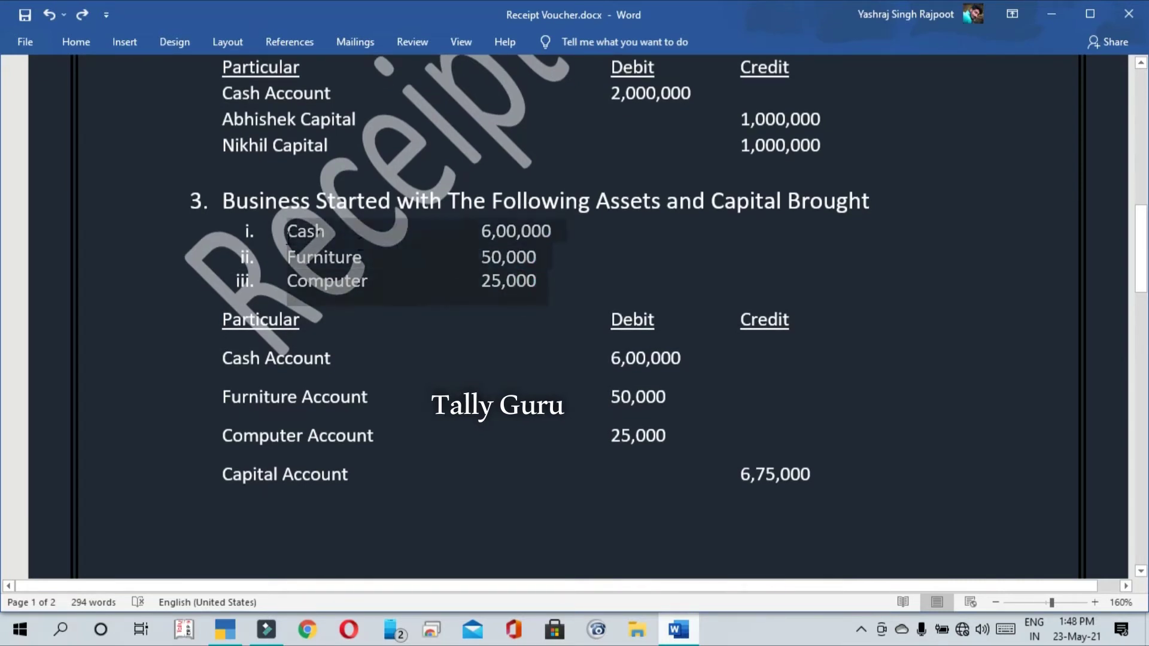
click(502, 283)
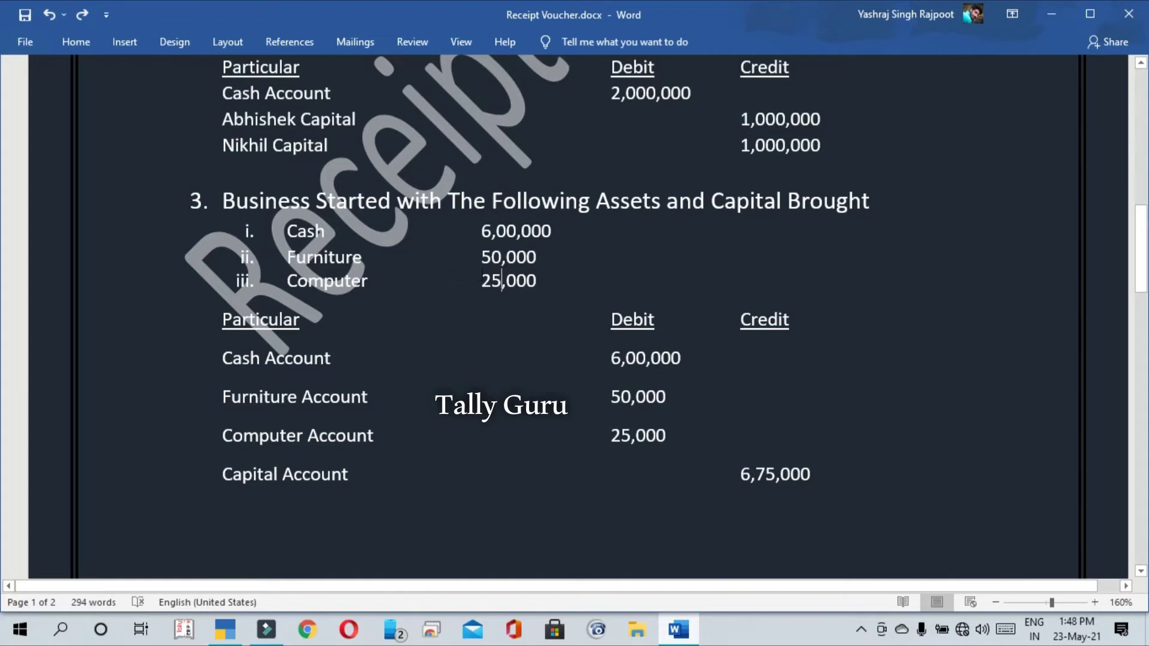
Examine the journal entry of example 3, comparing its debit lines for the three assets with the Capital Account credit.
click(684, 448)
drag(602, 410, 242, 375)
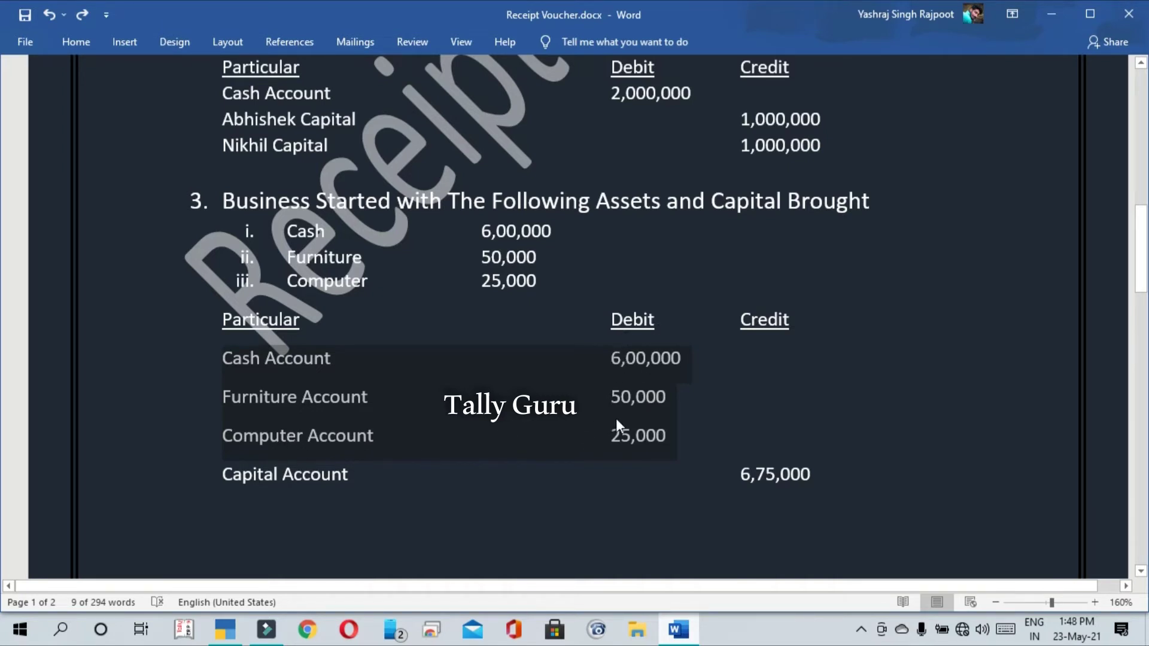
click(312, 475)
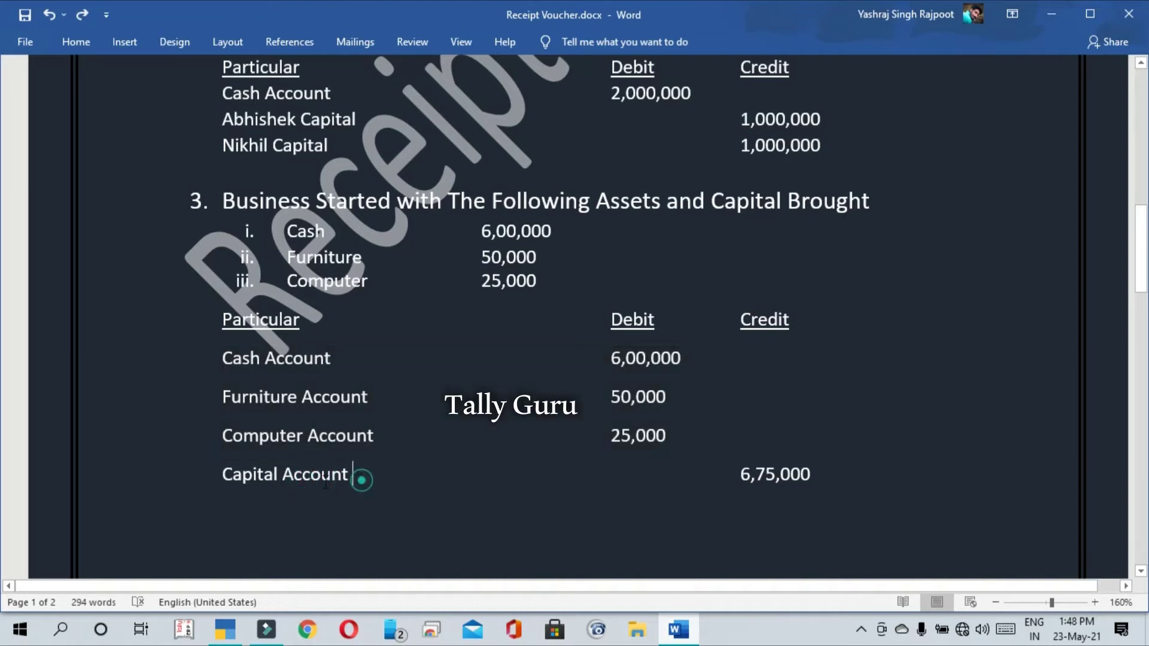
drag(362, 479, 223, 476)
drag(738, 483, 821, 479)
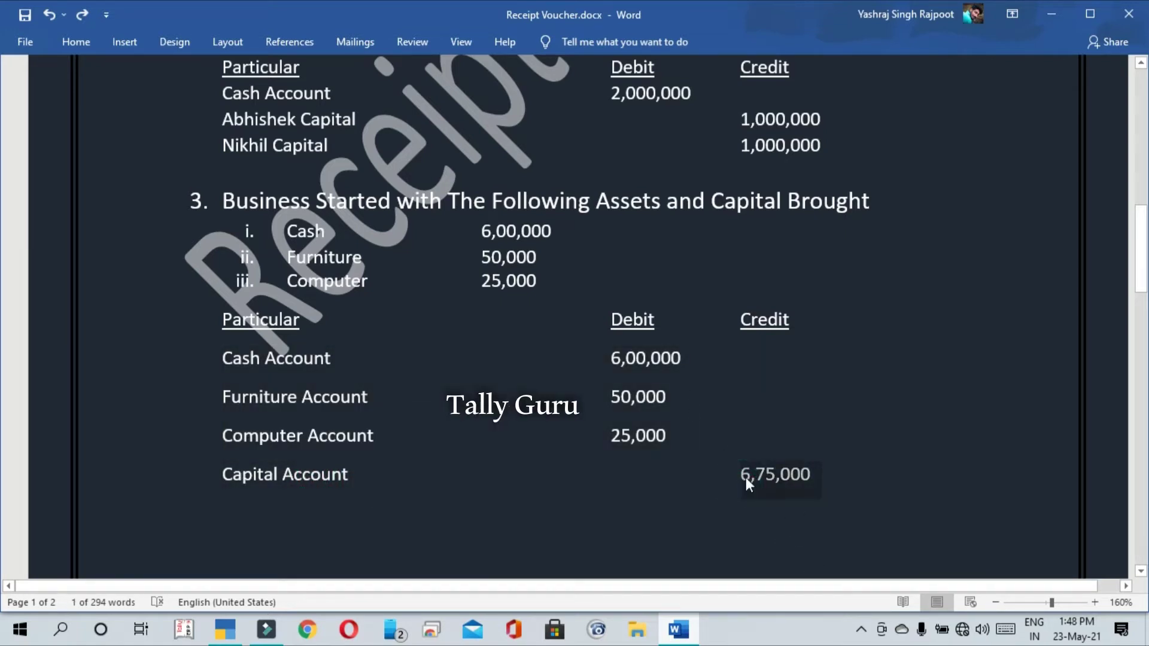
click(234, 359)
drag(545, 359, 646, 352)
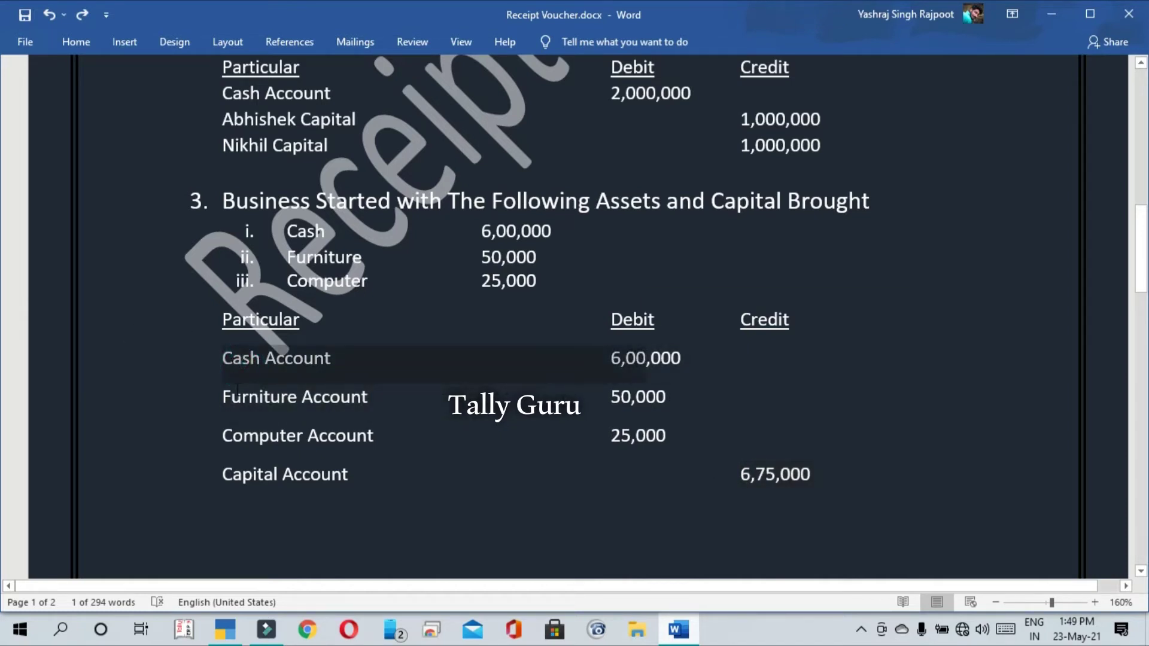
drag(237, 389, 643, 398)
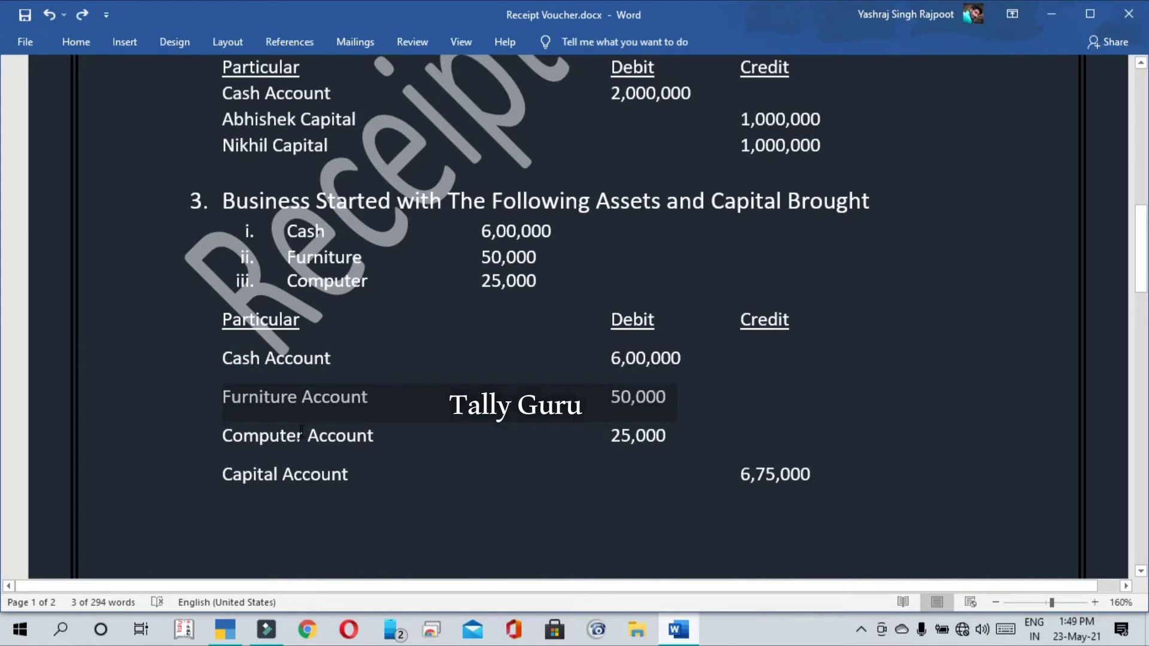
drag(637, 430, 653, 437)
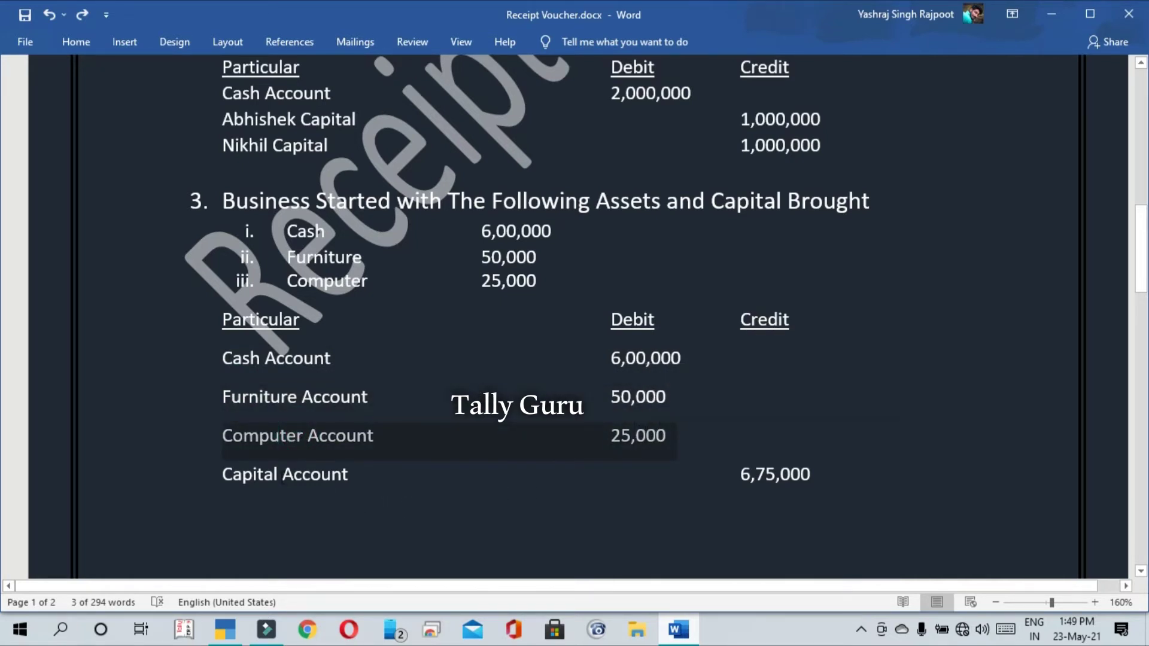
drag(275, 475, 413, 478)
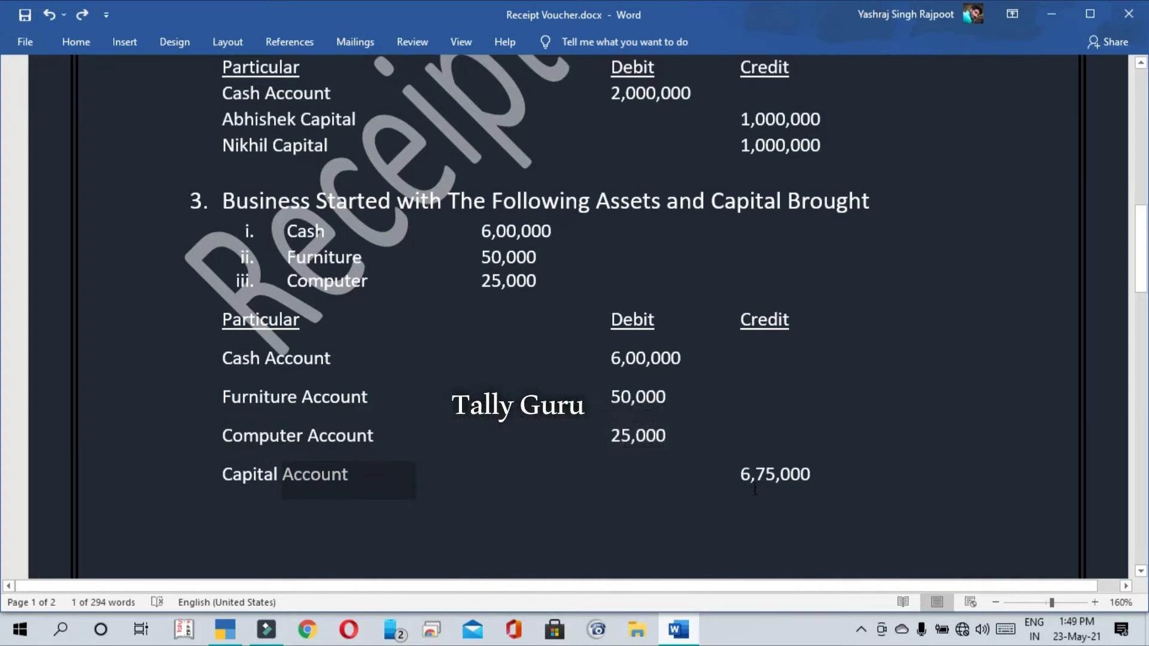
Compare the Cash Account debit with the Capital Account credit in example 3, and copy the Furniture Account name.
drag(690, 358, 553, 362)
drag(726, 468, 823, 468)
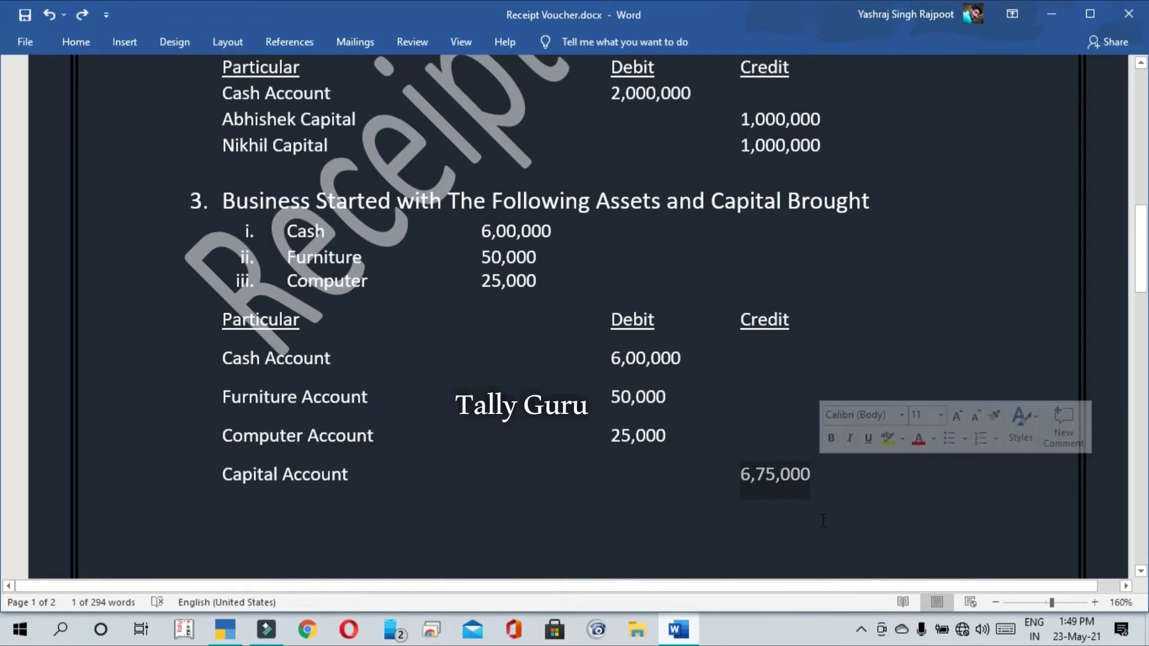
click(710, 446)
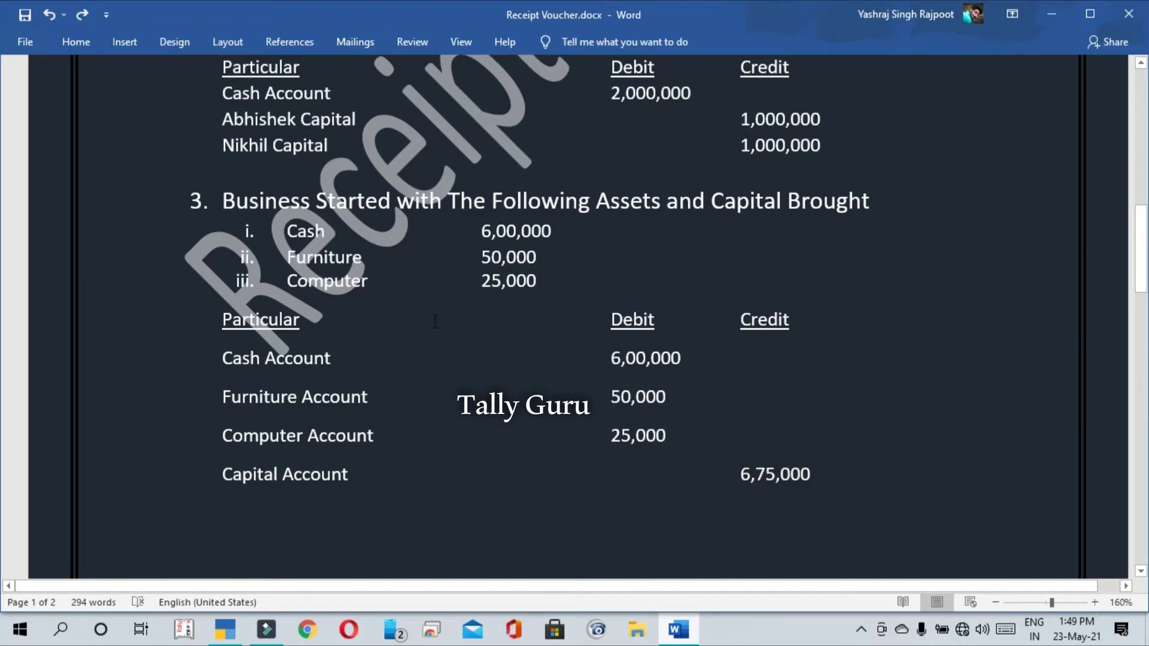
triple_click(367, 392)
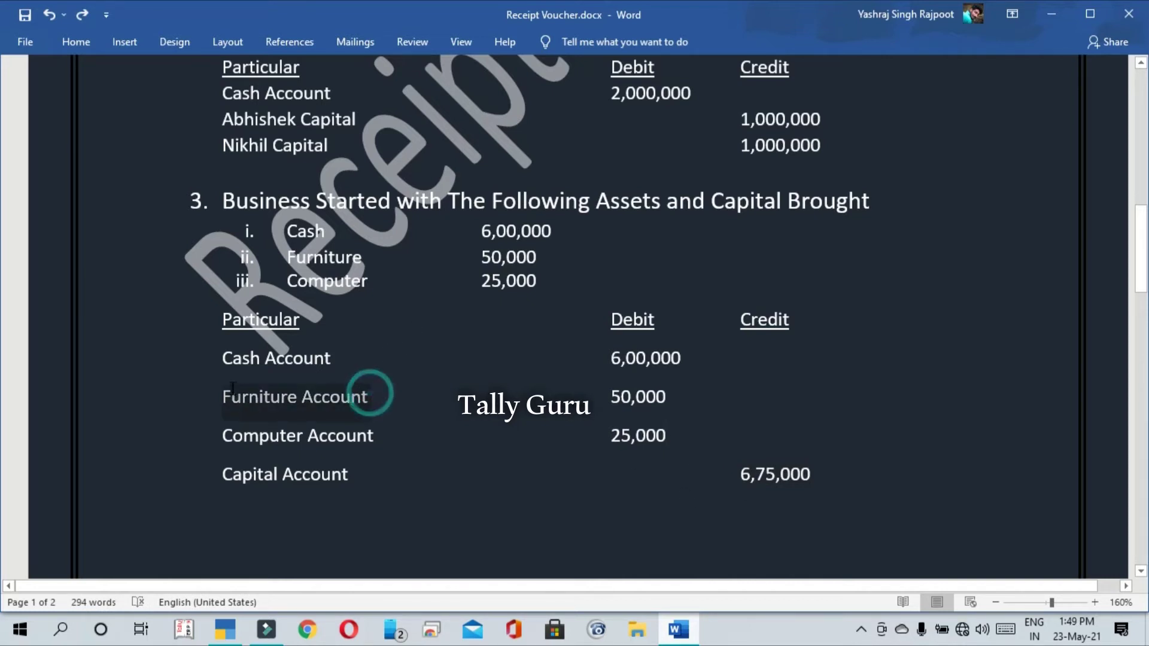
Switch to the Receipt voucher in TallyPrime and credit Capital A/c with 6,75,000, checking the amount in the Word document.
key(alt+Tab)
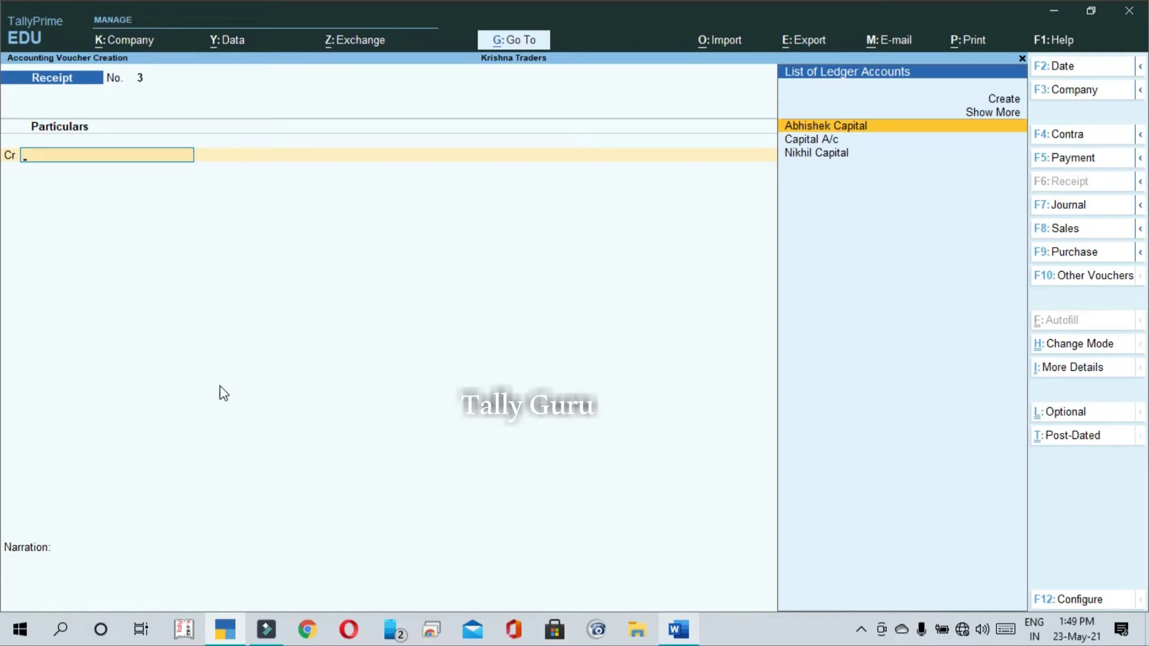
key(Down)
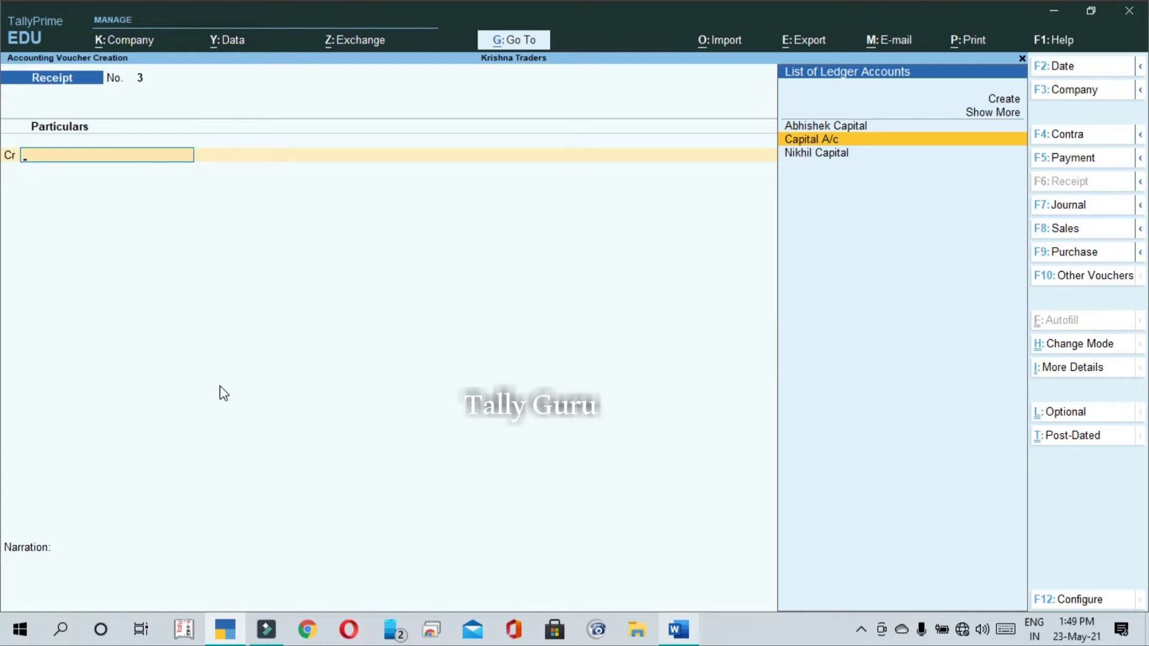
key(Return)
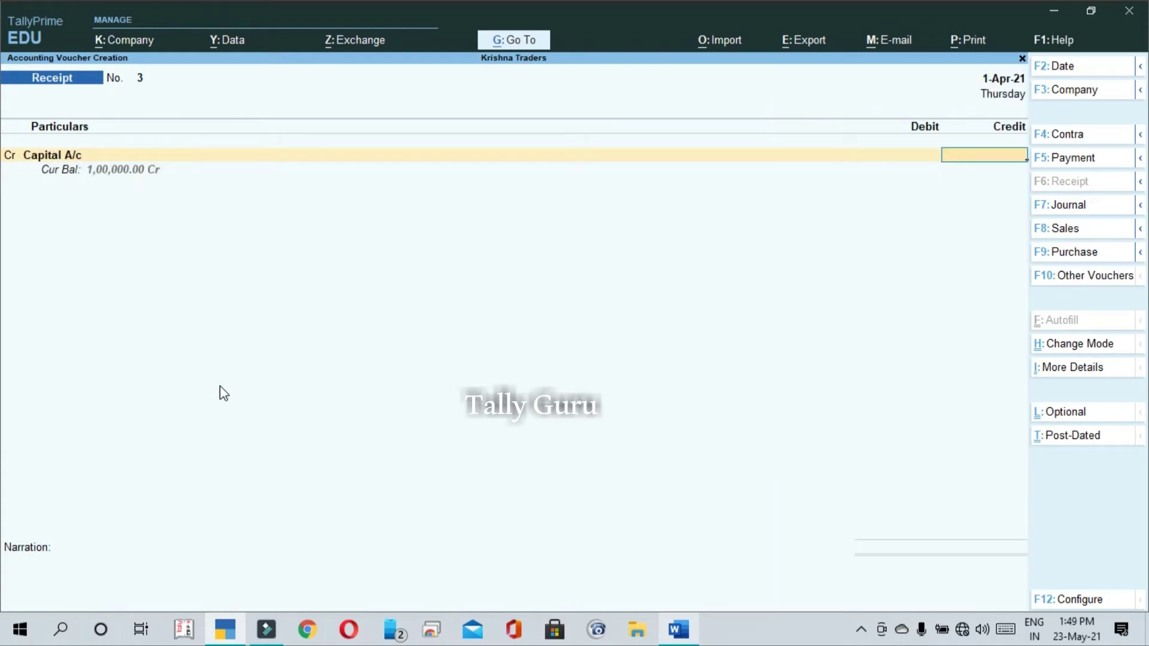
key(alt+Tab)
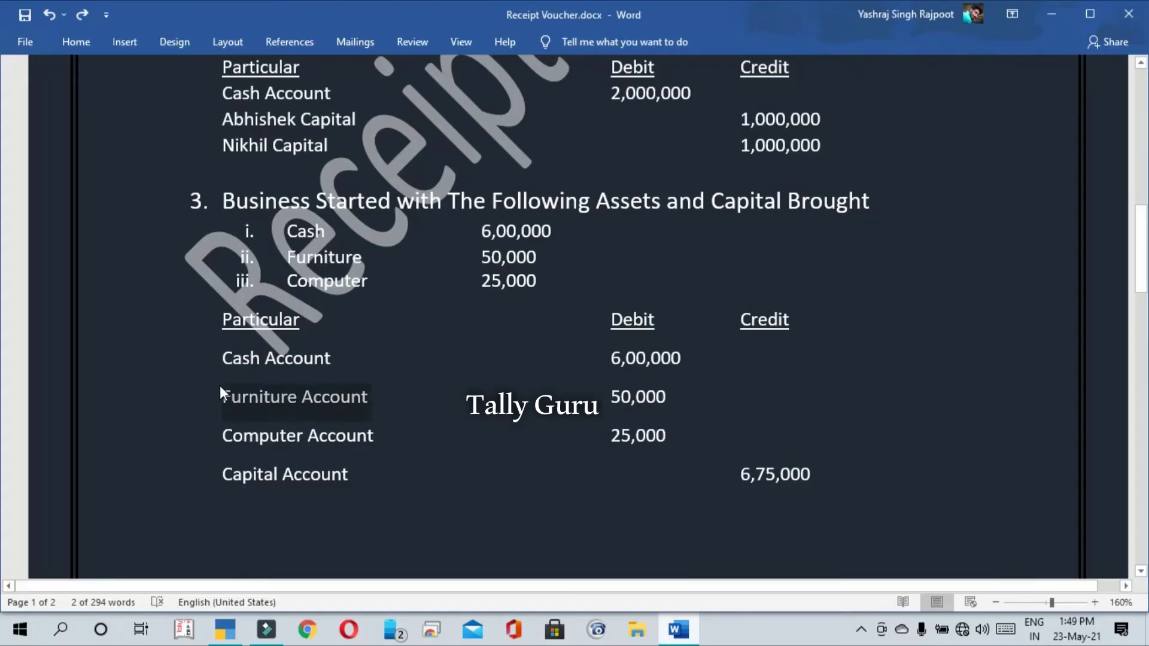
key(alt+Tab)
text(67)
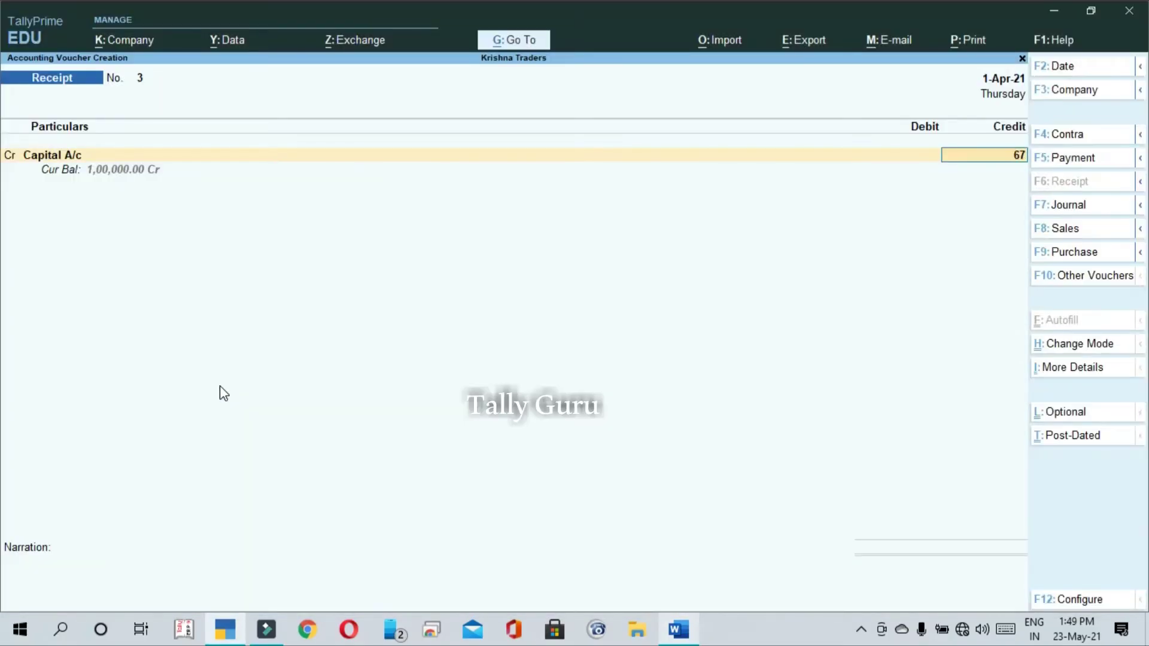
text(5)
key(BackSpace)
text(5000)
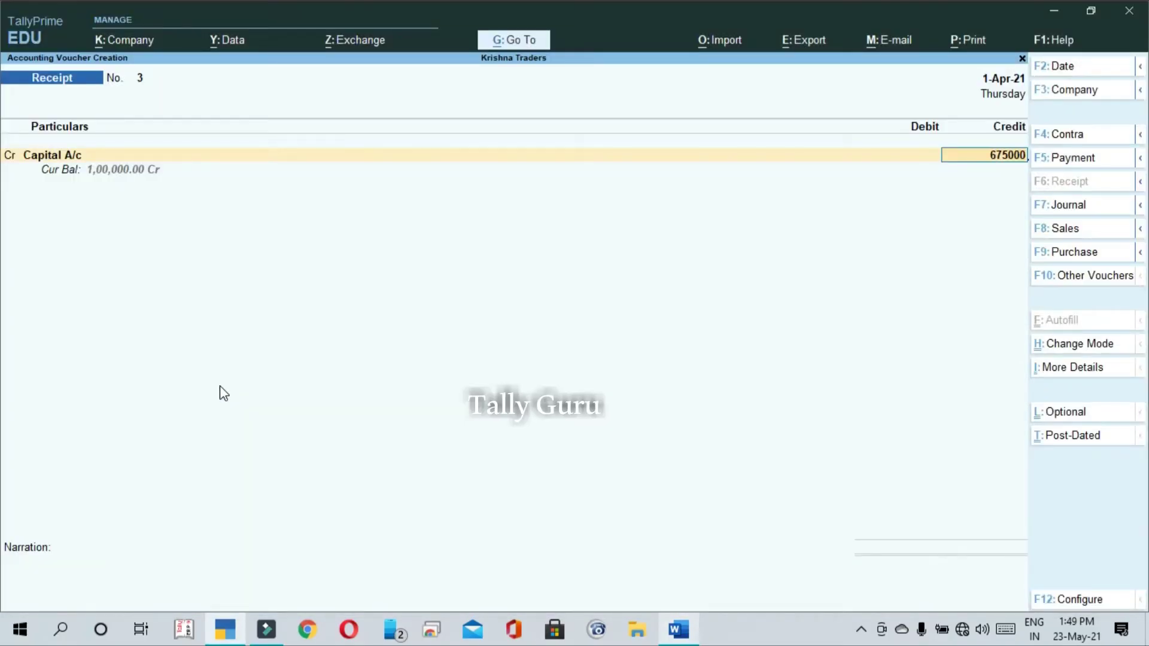
key(Return)
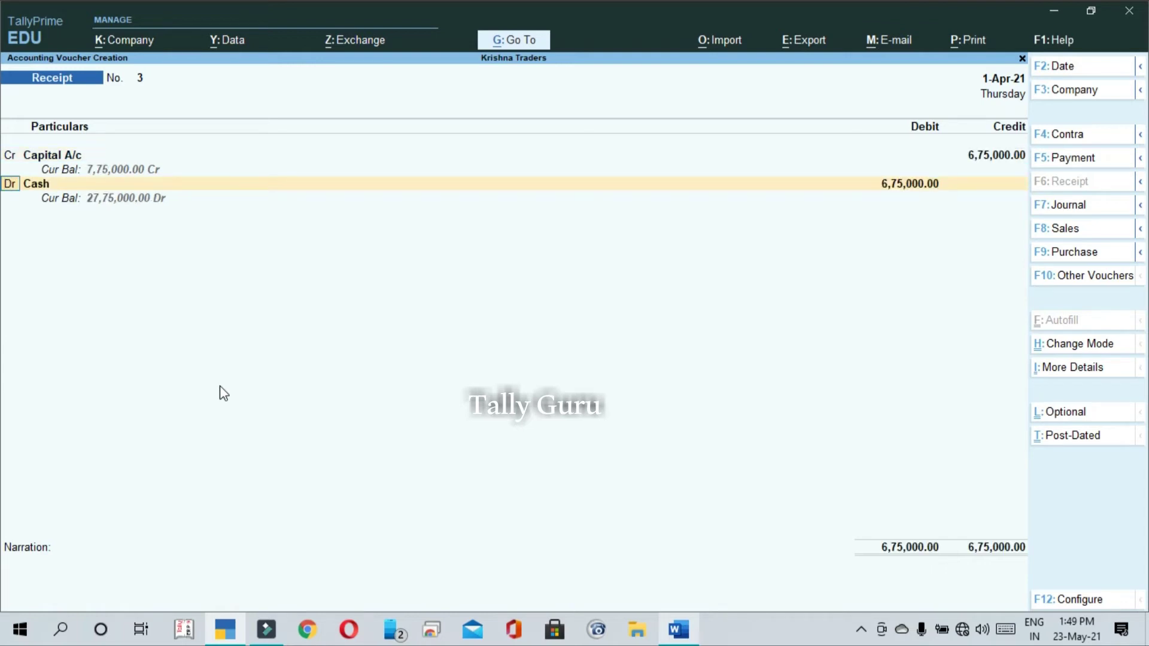
Debit the Cash ledger with 6,00,000 in the Receipt voucher, as listed in example 3.
key(Return)
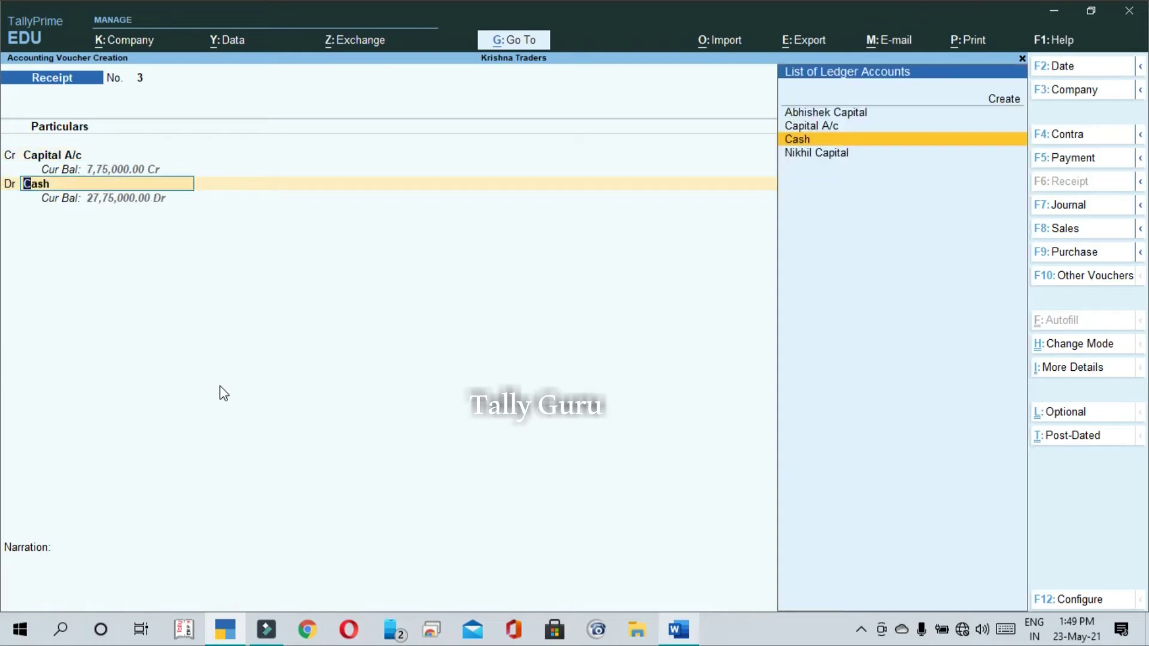
key(Return)
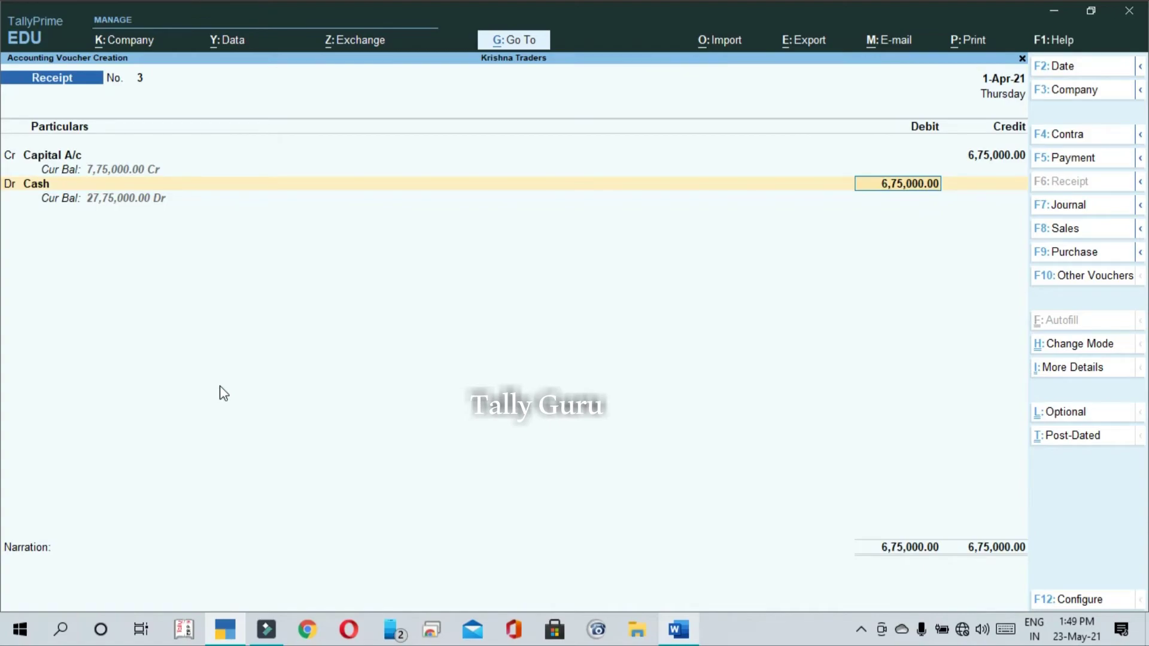
key(alt+Tab)
key(alt+Tab)
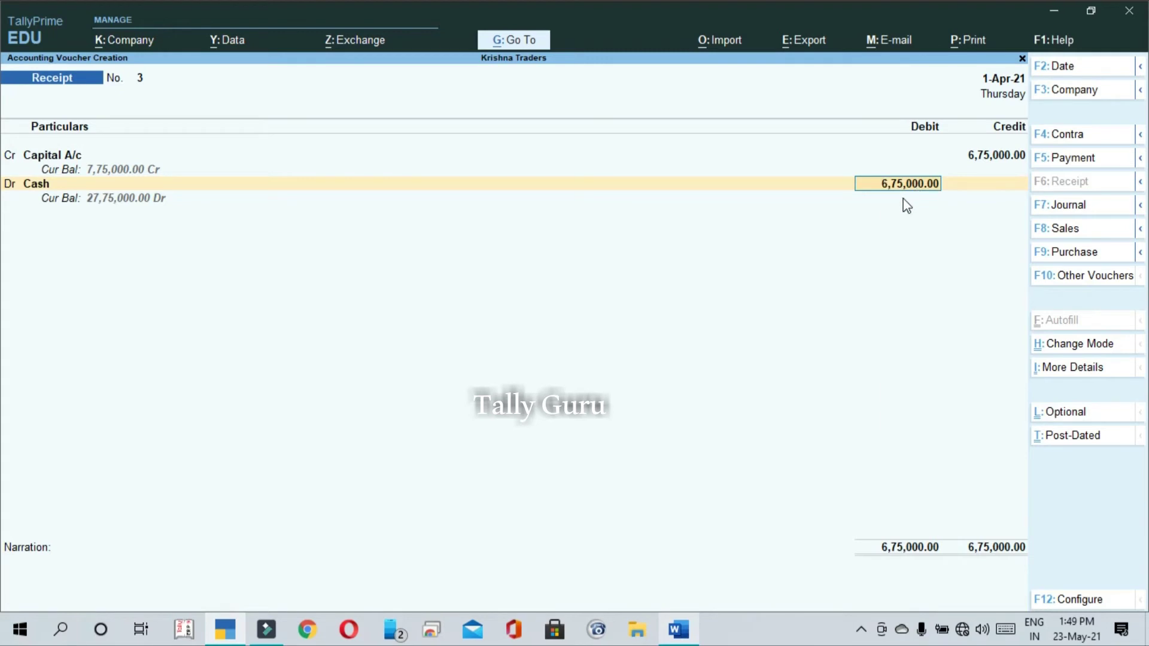
text(600000)
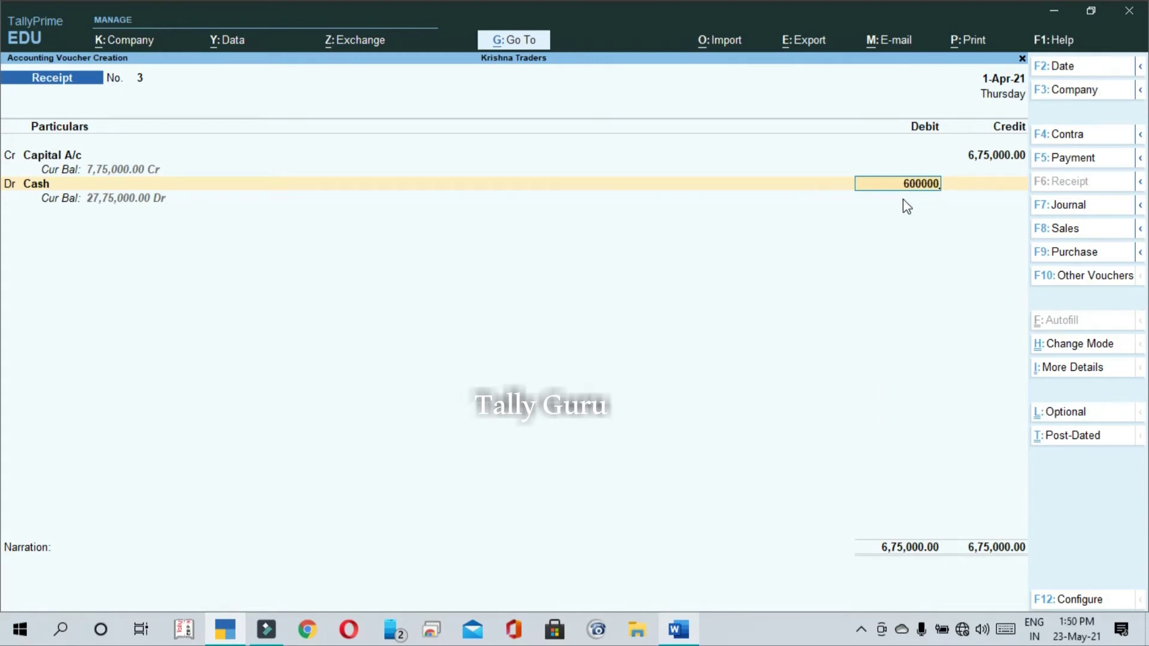
key(Return)
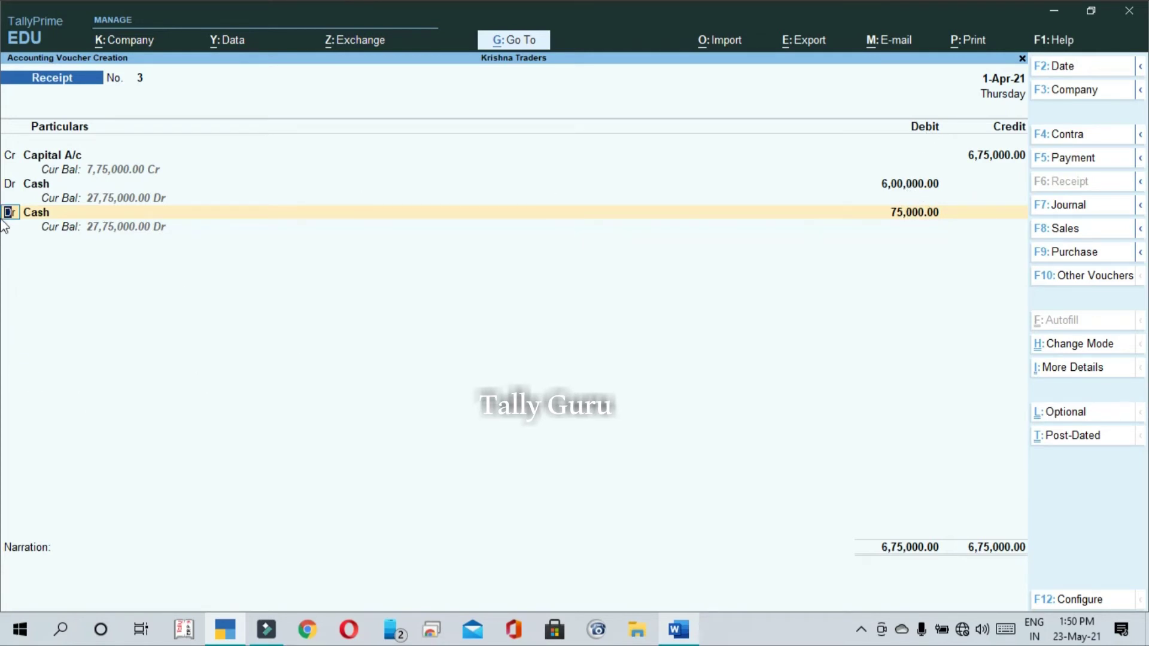
Create a Furniture Account ledger under Fixed Assets from the second debit line, using the name copied from Word.
click(38, 218)
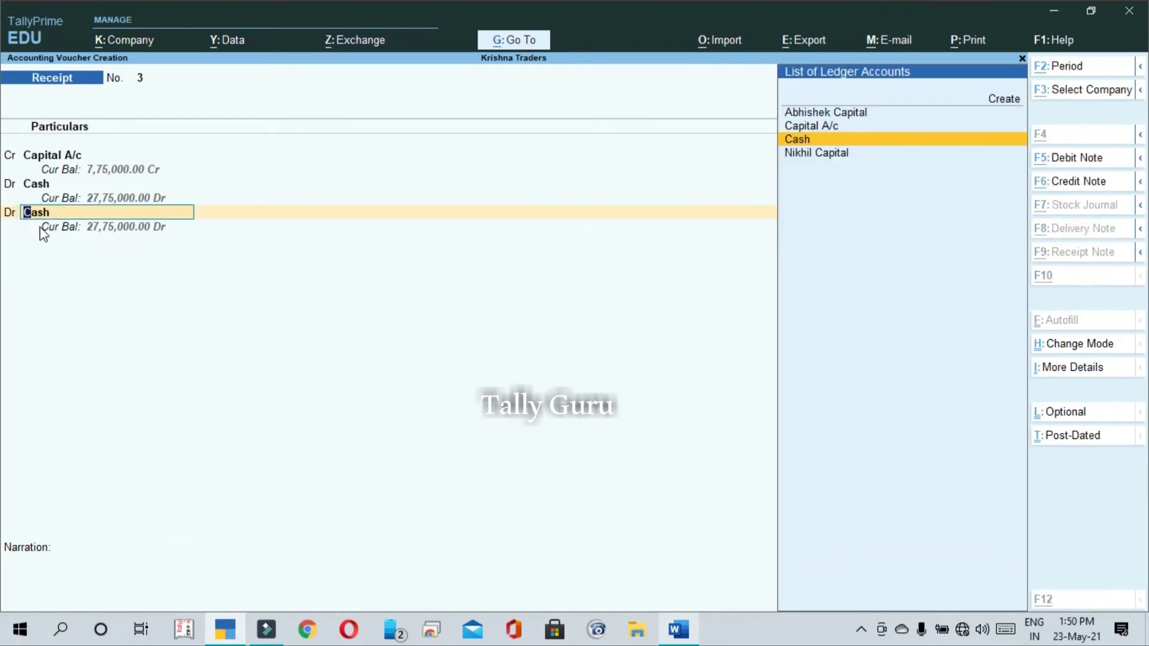
key(alt+Tab)
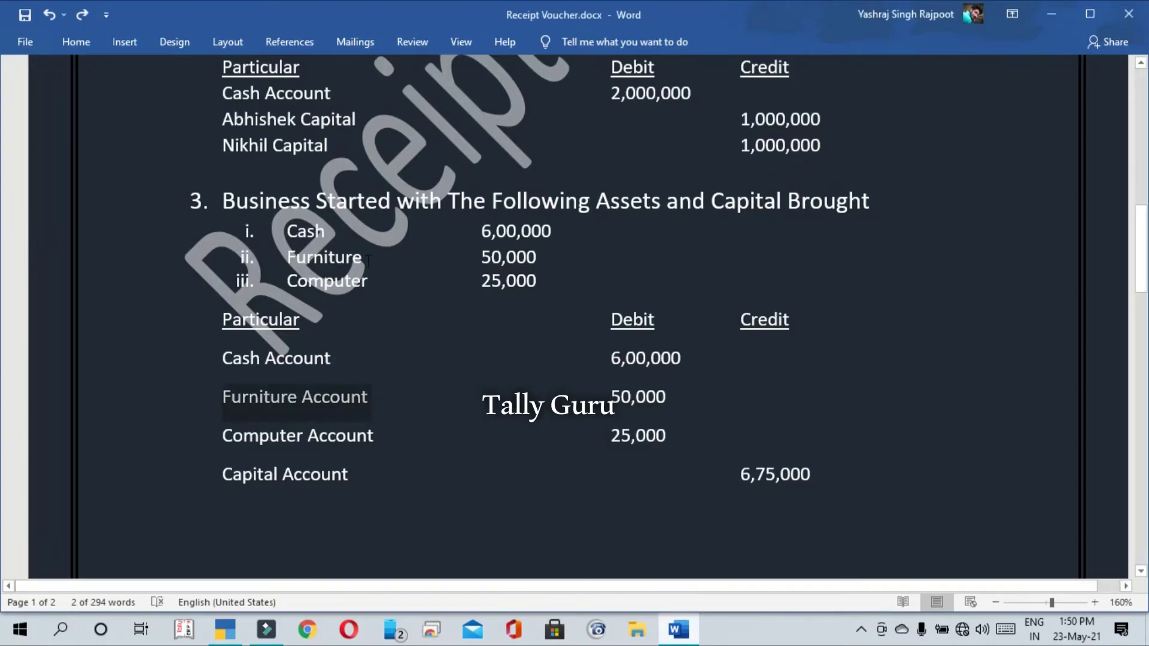
key(alt+Tab)
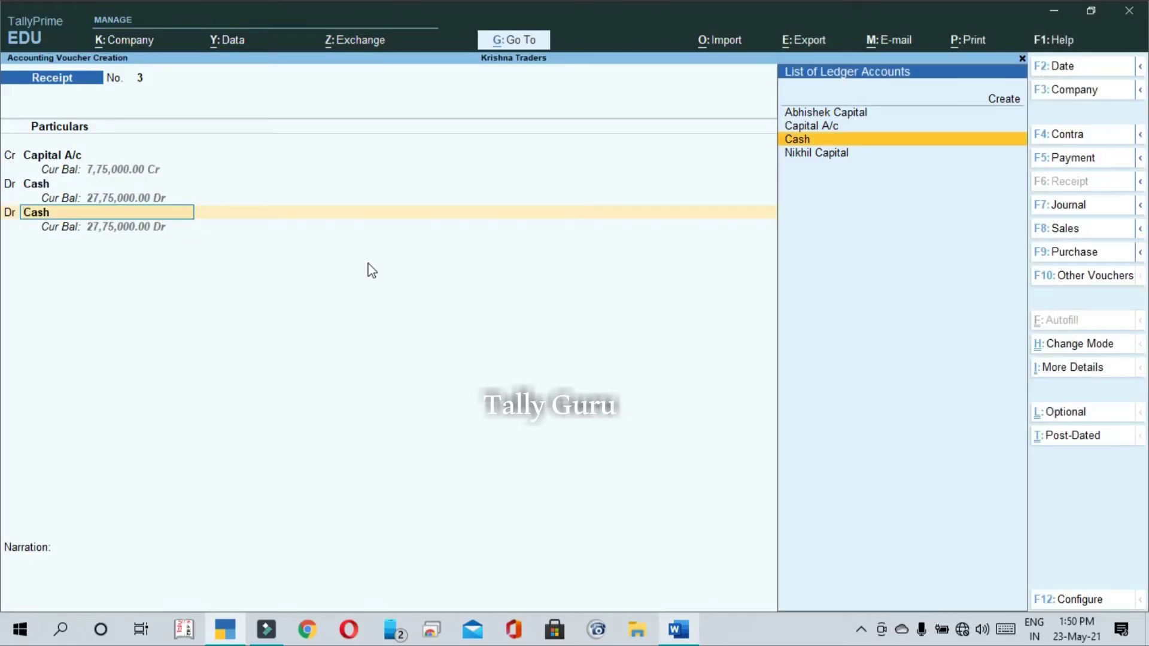
key(alt+c)
key(ctrl+alt+v)
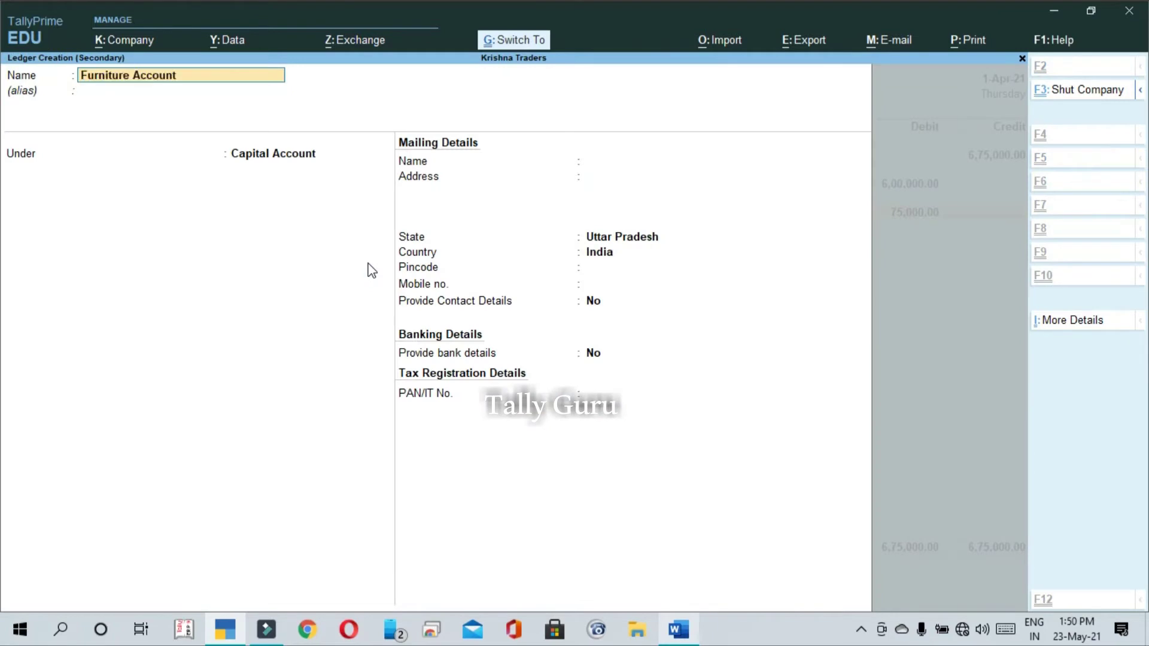
key(Return)
text(F)
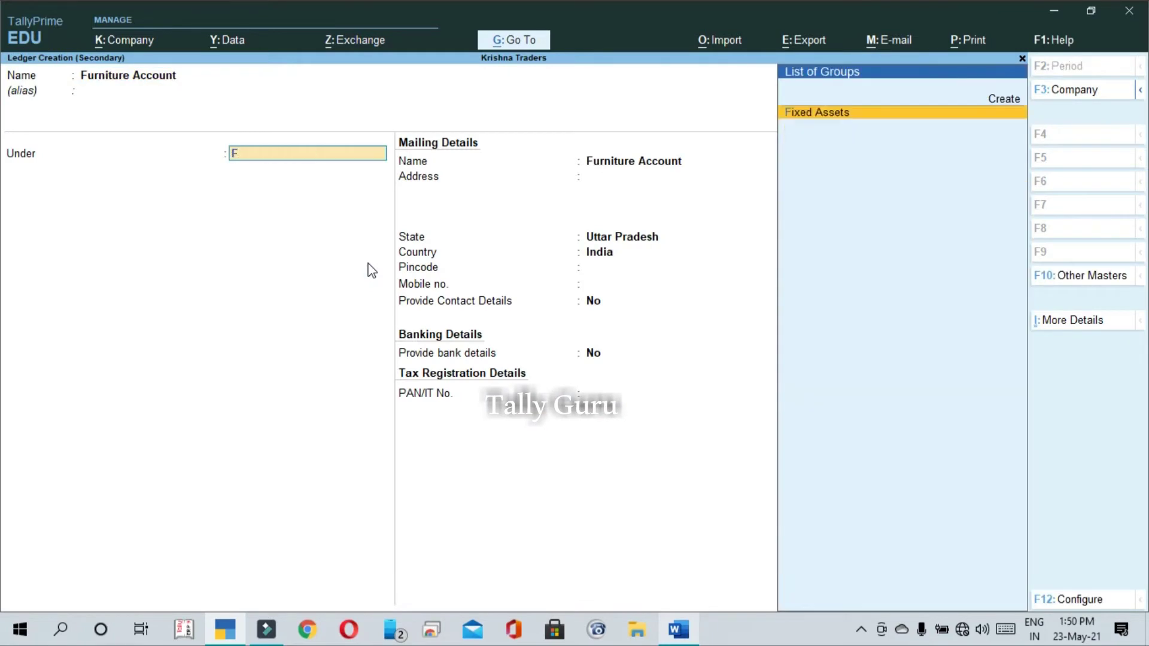
text(i)
key(Return)
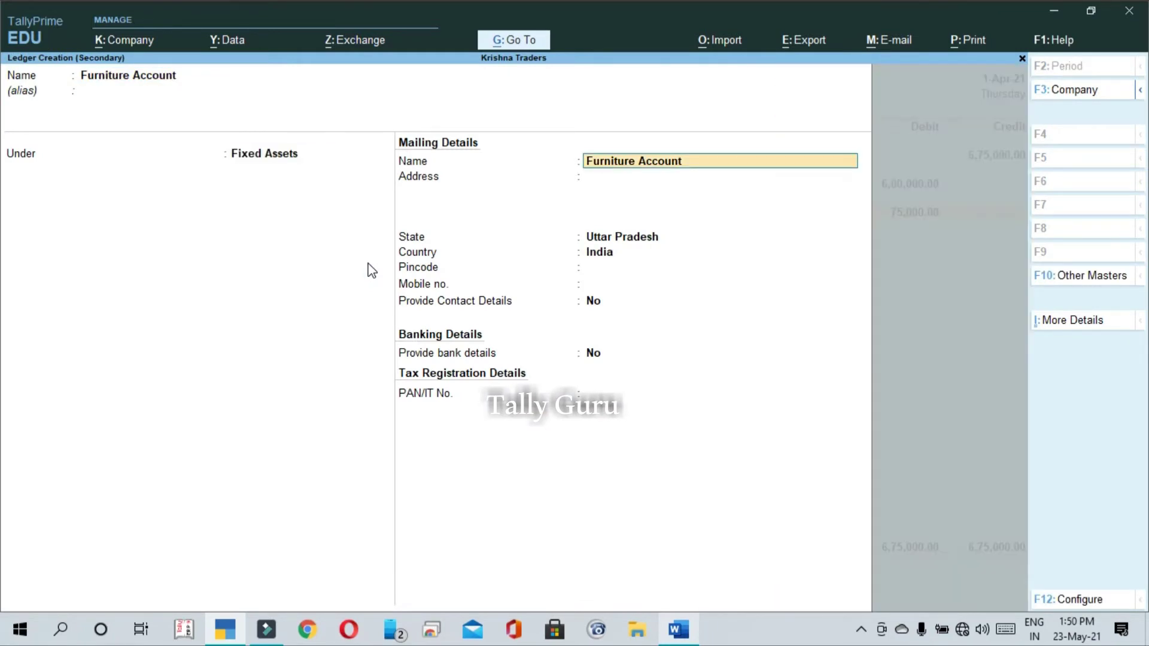
key(ctrl)
key(ctrl+a)
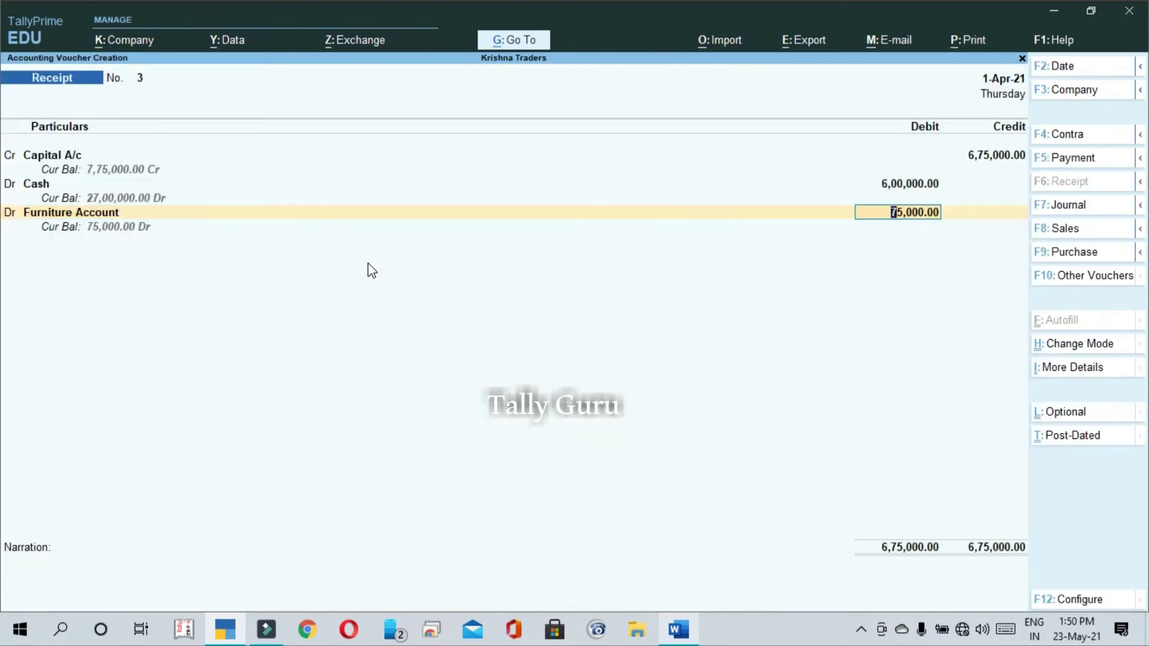
Set the Furniture Account debit to 50,000.
text(5)
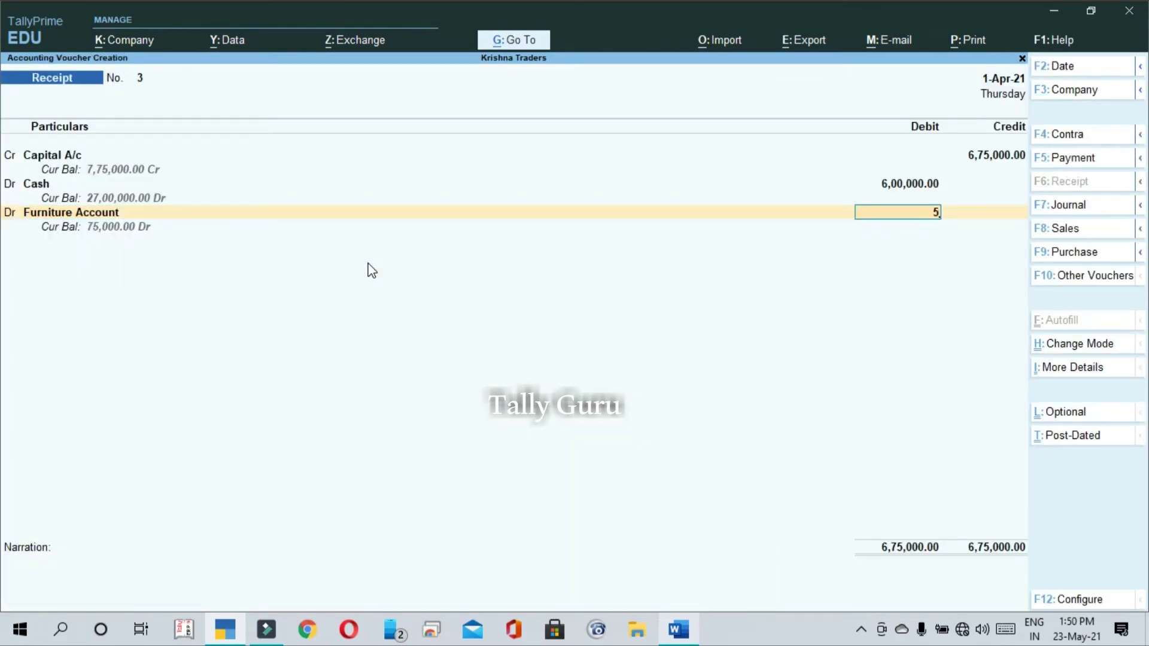
text(0000)
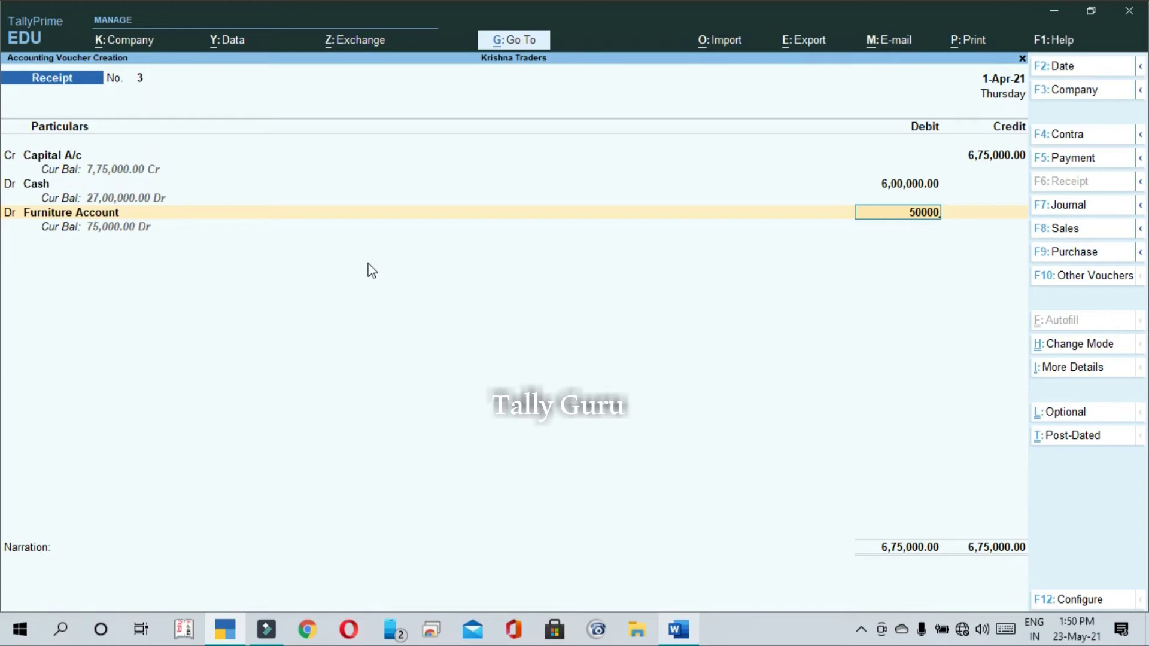
key(Return)
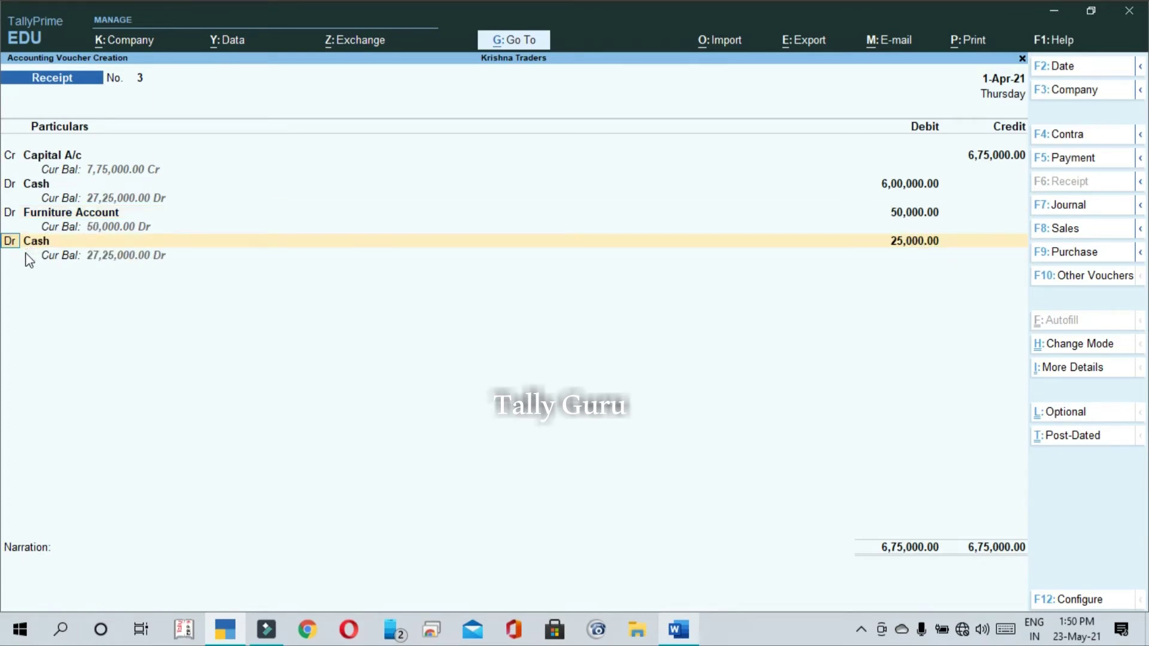
Copy the Computer Account name from Word and create that ledger under Fixed Assets for the third debit line.
key(Return)
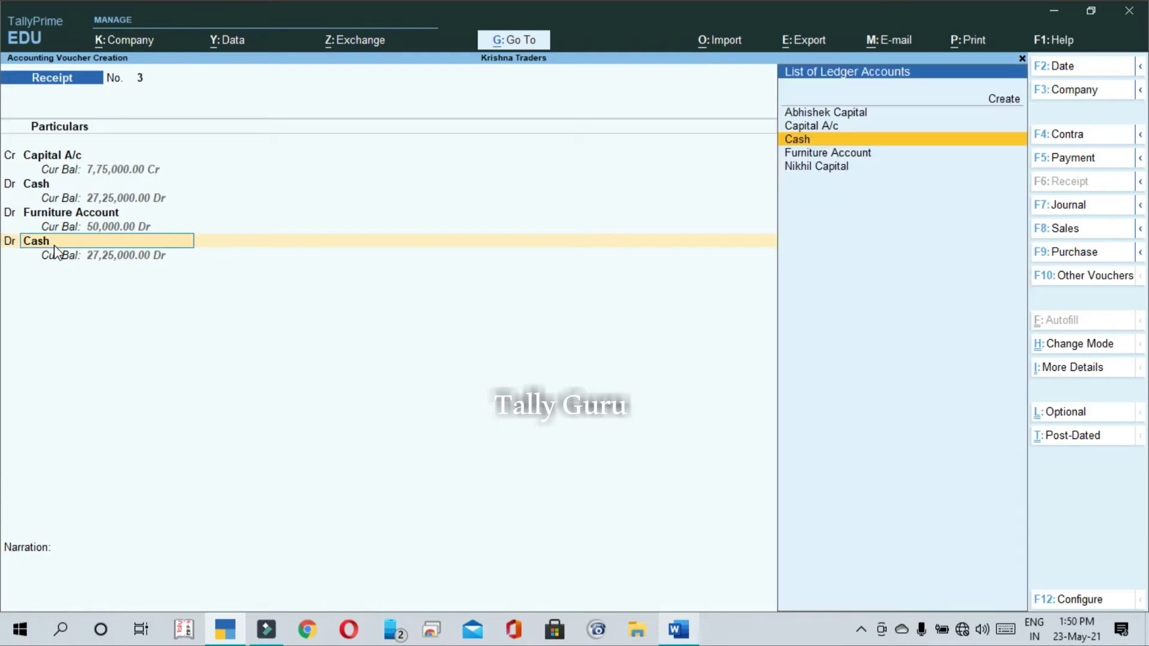
key(alt+Tab)
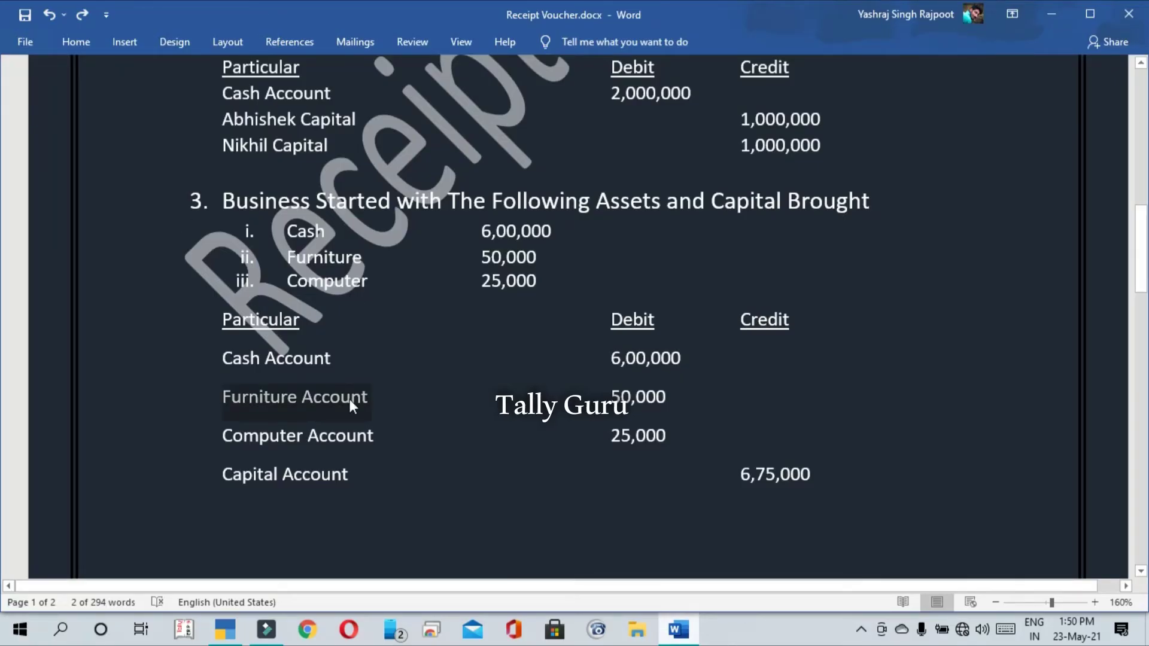
drag(377, 437, 250, 447)
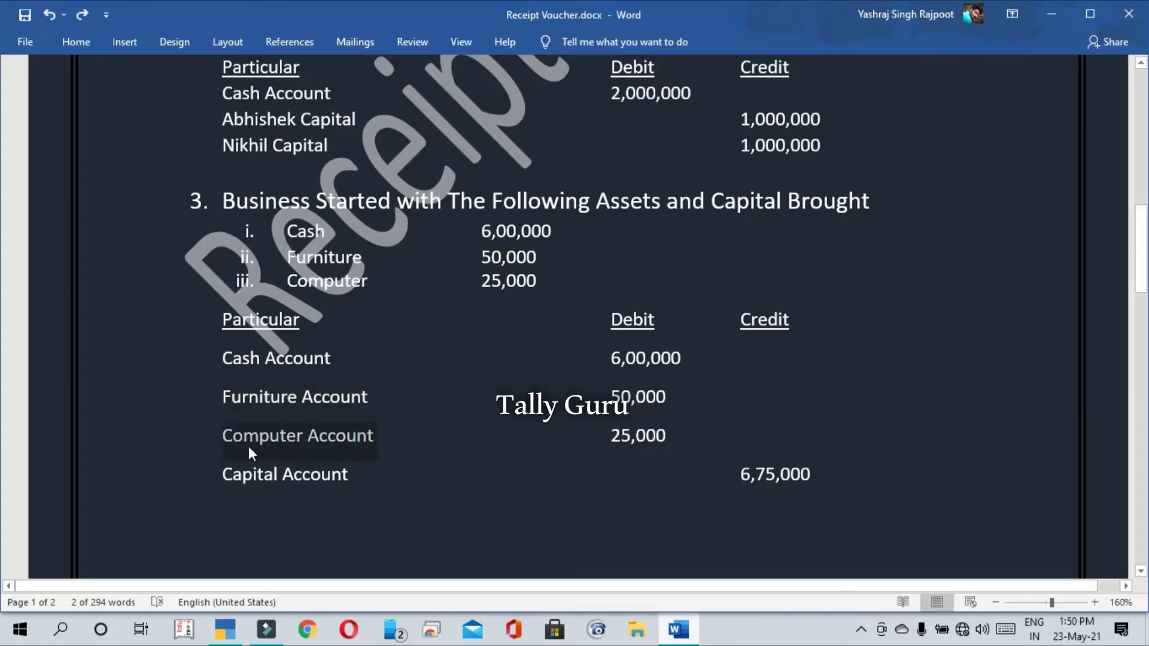
key(alt+Tab)
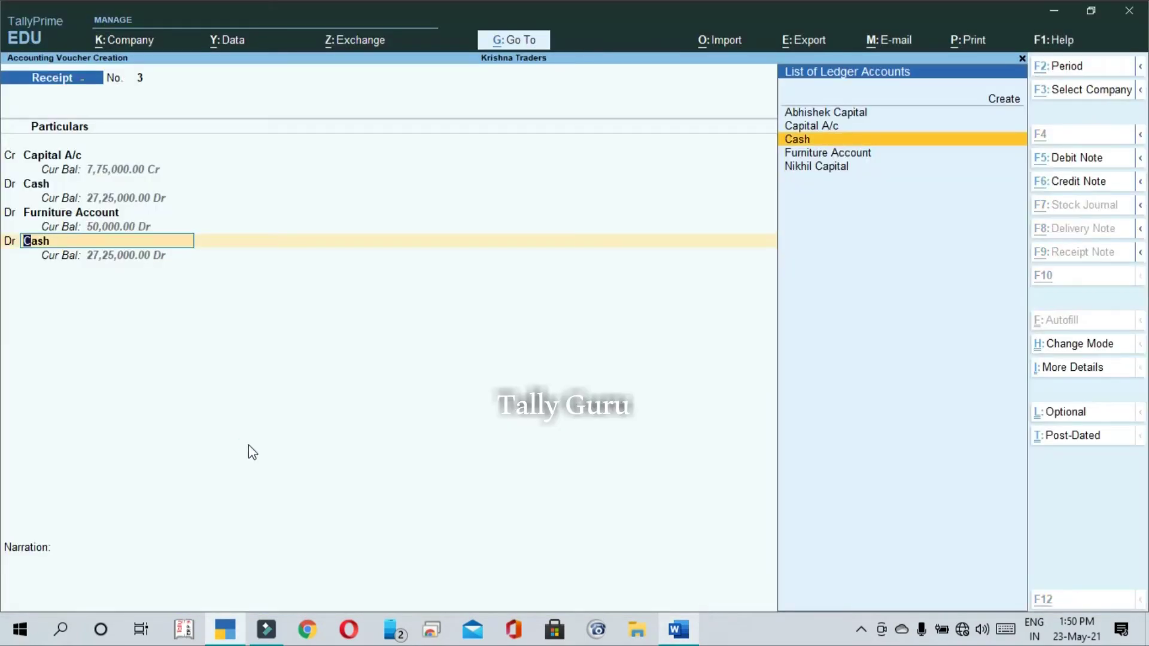
key(alt+c)
key(ctrl+alt+v)
key(Return)
key(Return)
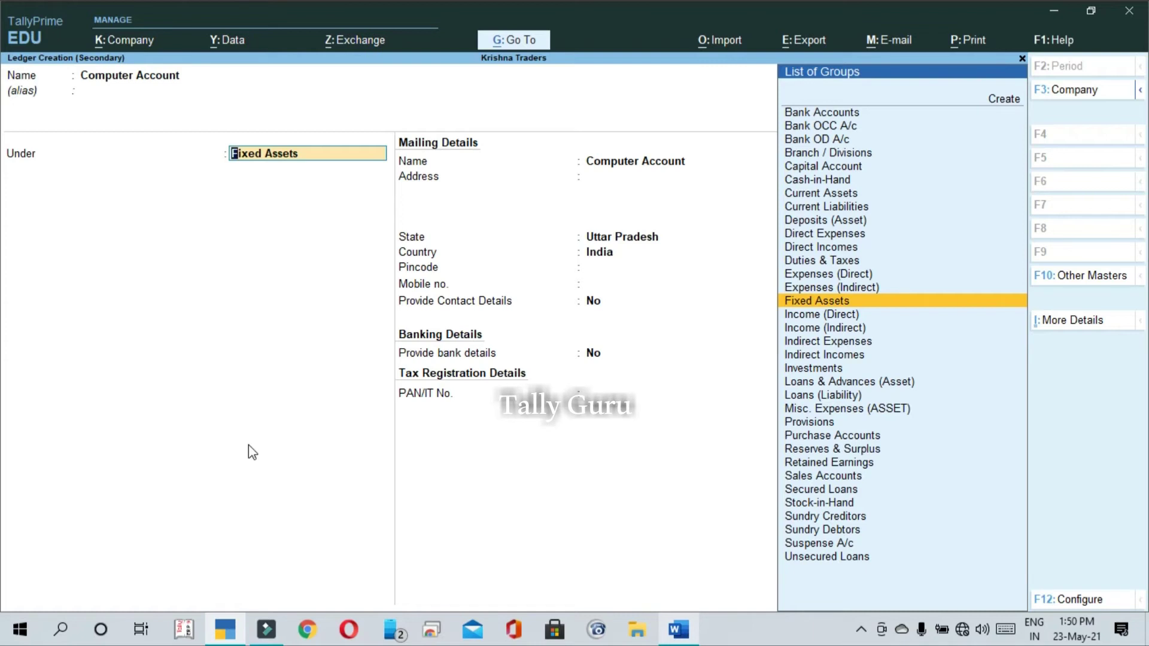
key(ctrl+a)
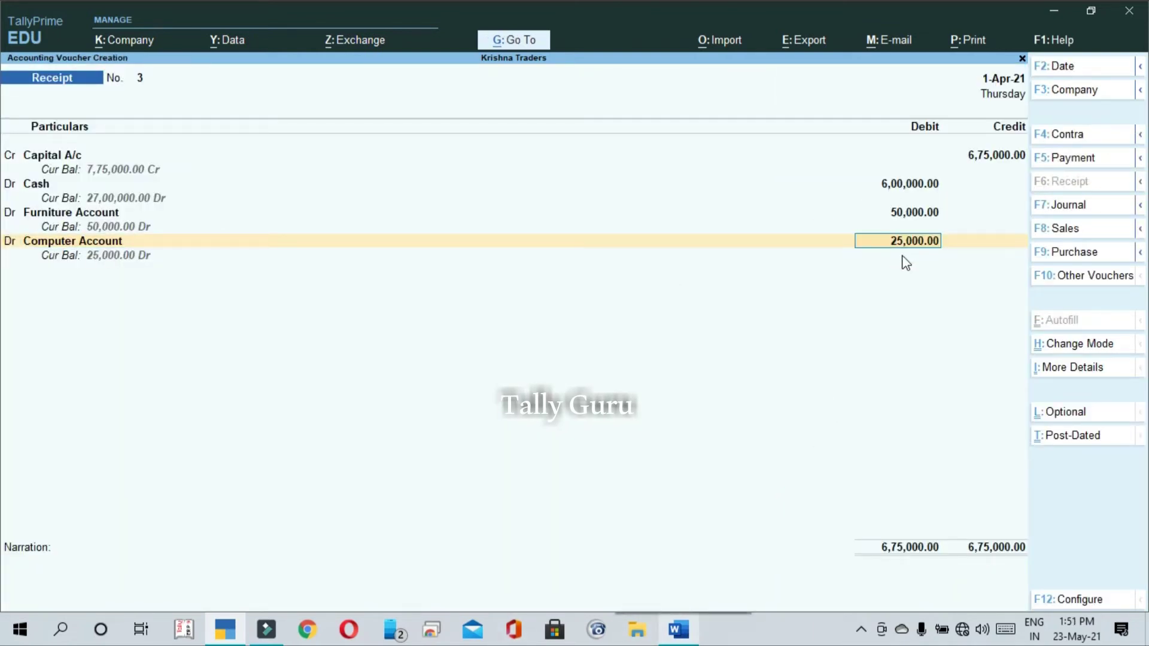
Try a debit of 20,000 on the Computer Account line.
key(Return)
key(BackSpace)
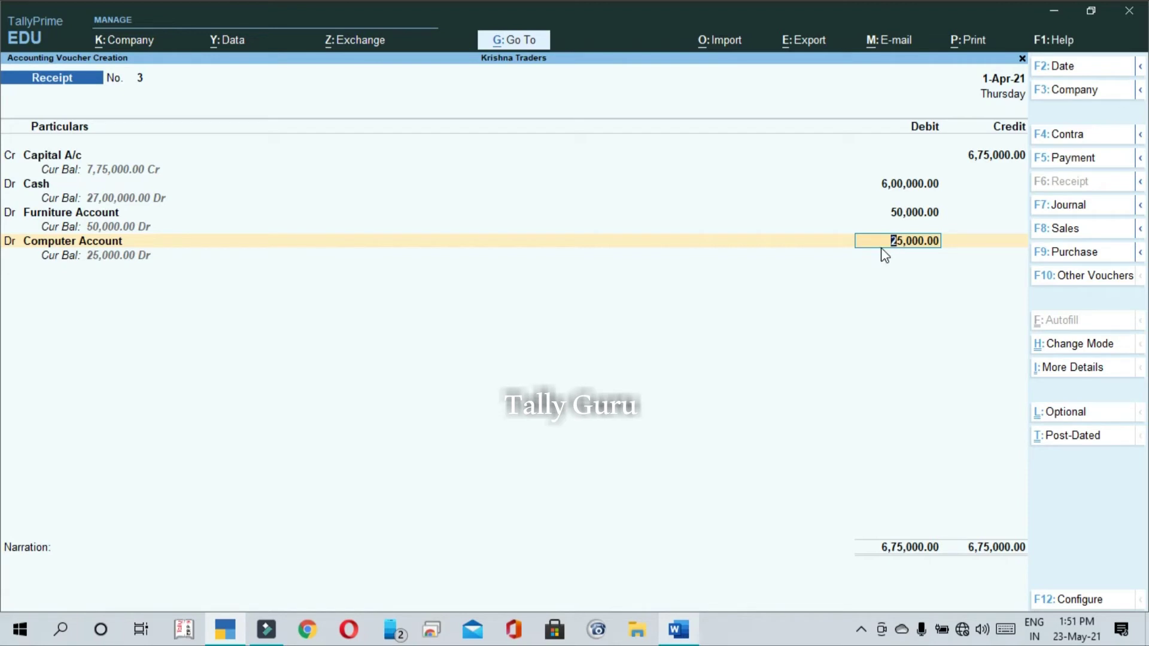
text(20000)
key(Return)
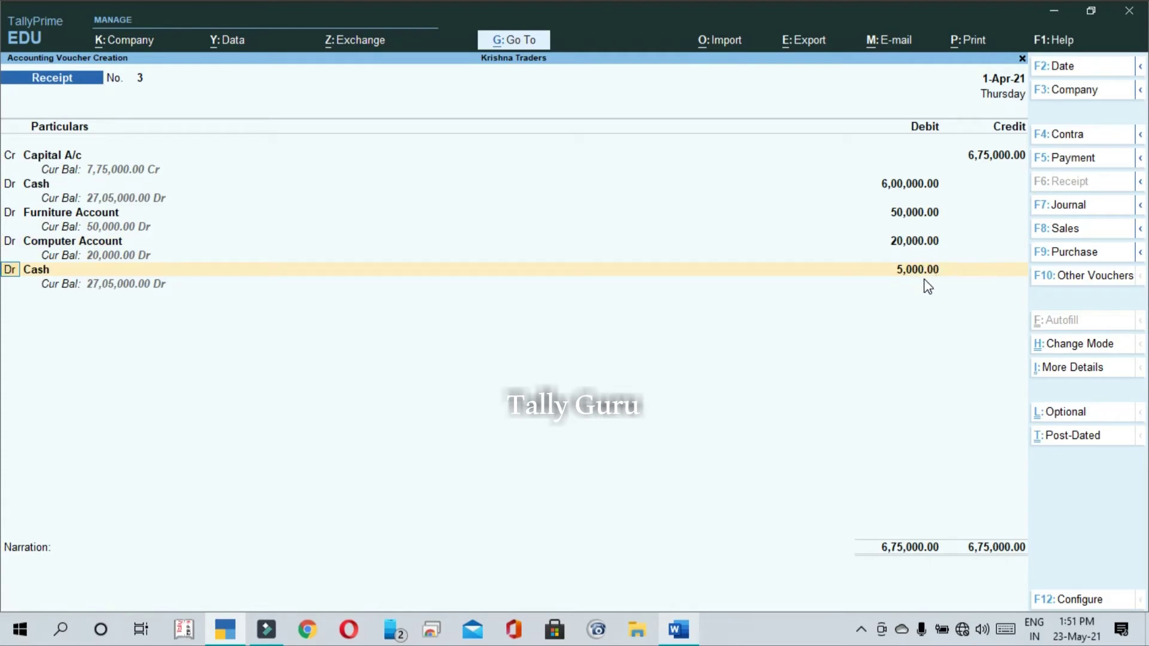
Set the Computer Account debit to 25,000 and proceed to the narration.
key(BackSpace)
text(25000)
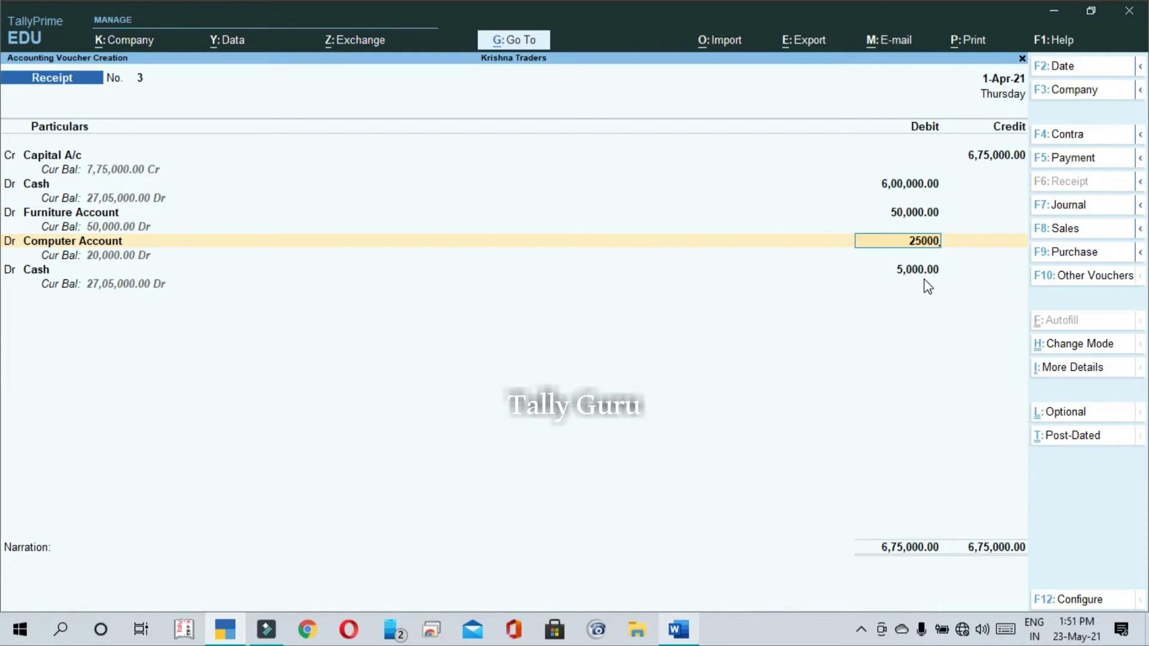
key(Return)
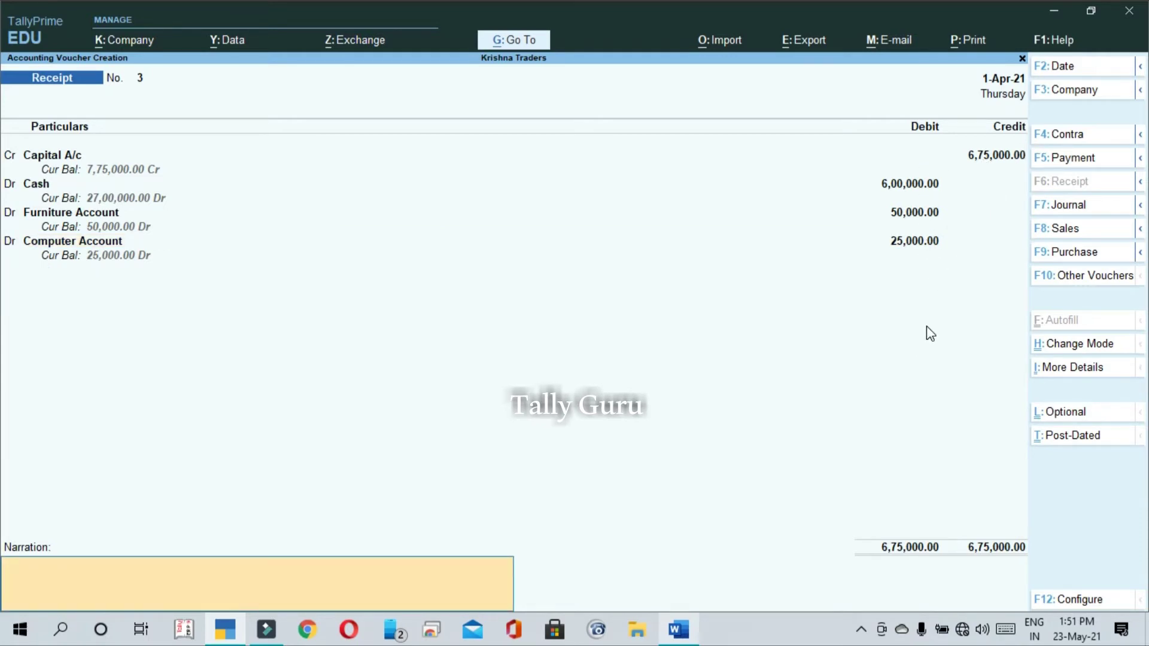
Leave the narration blank and save the receipt voucher for cash, furniture and computer against capital.
key(Return)
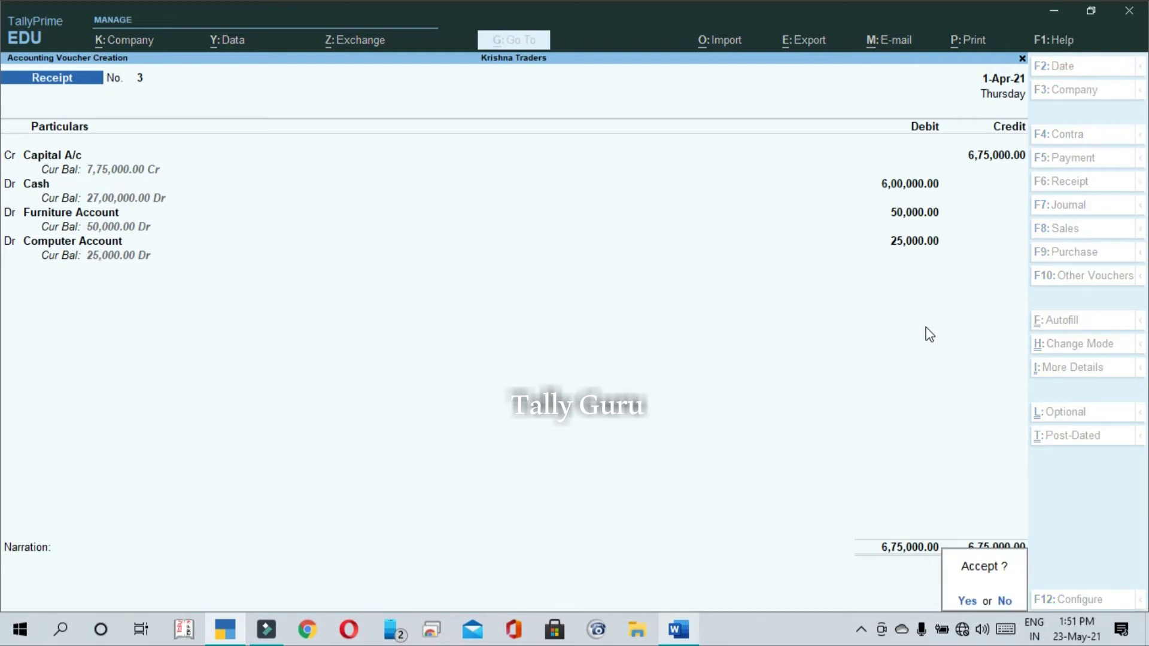
key(Return)
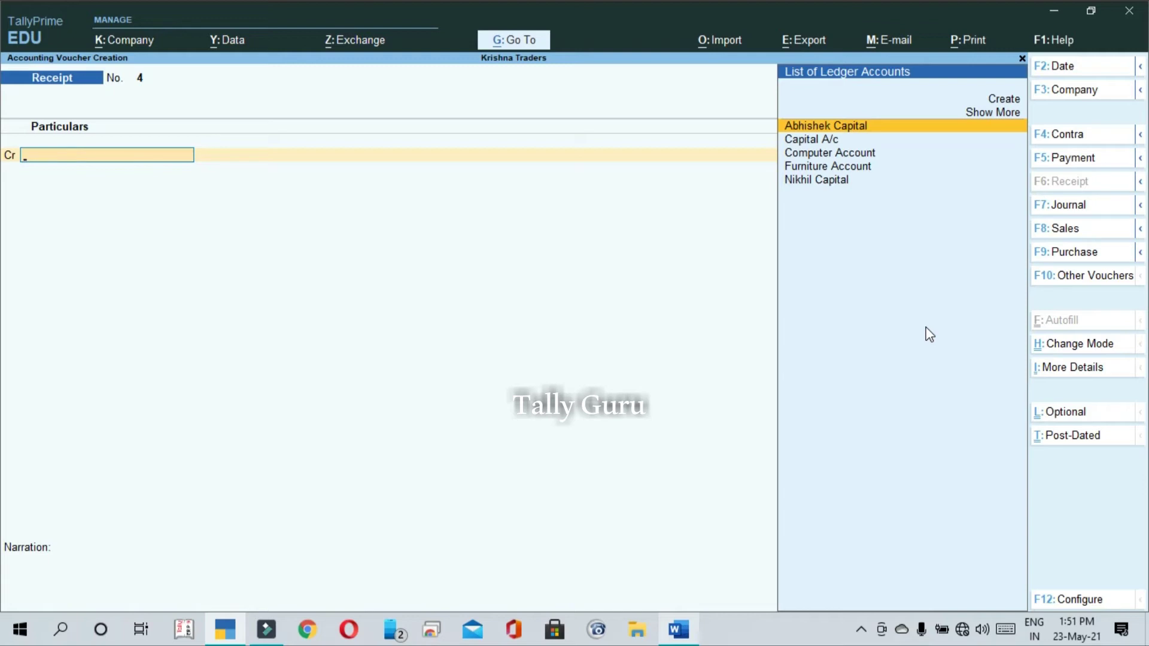
Open the Balance Sheet in detailed view and examine the ledgers under Capital Account.
click(514, 40)
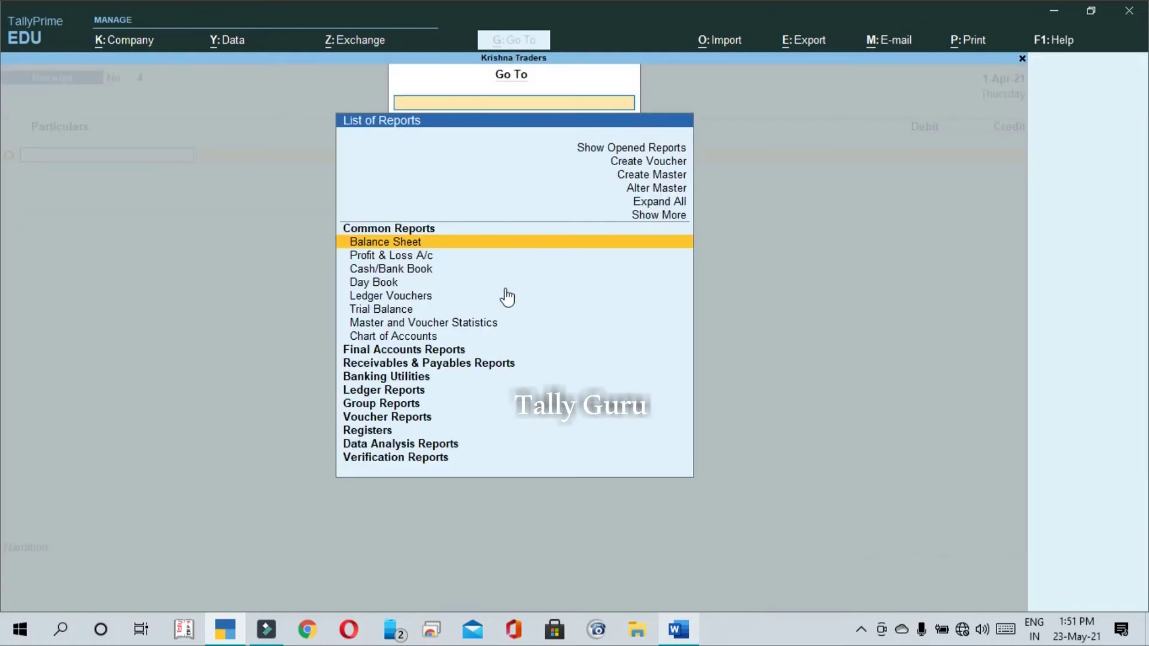
click(482, 245)
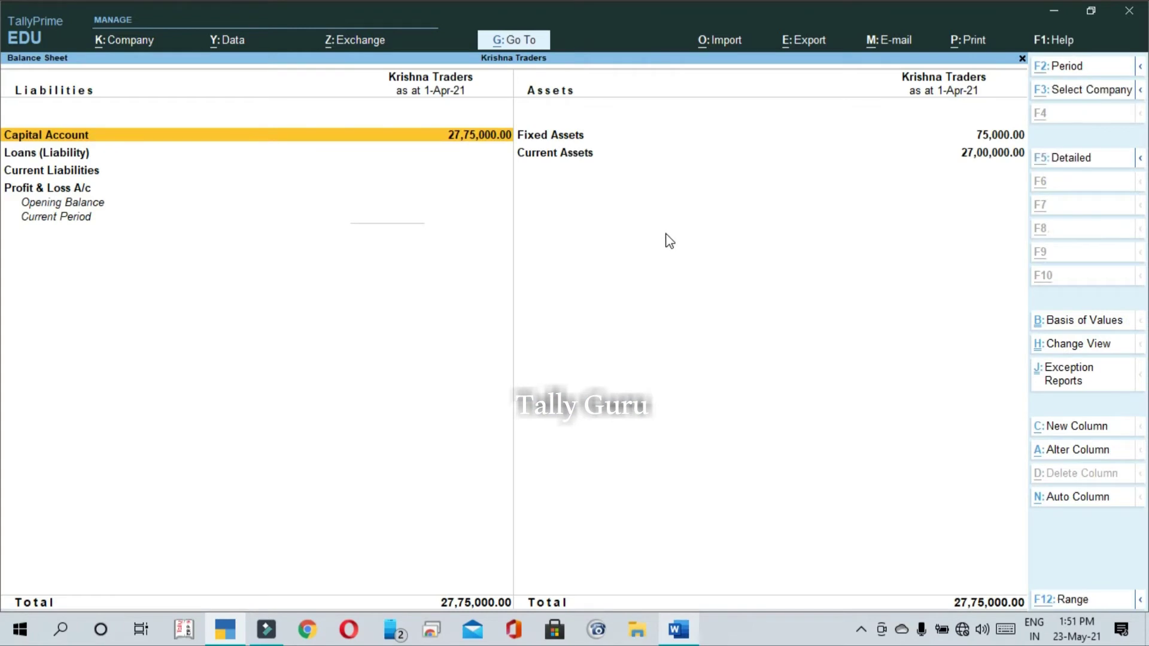
key(alt+F5)
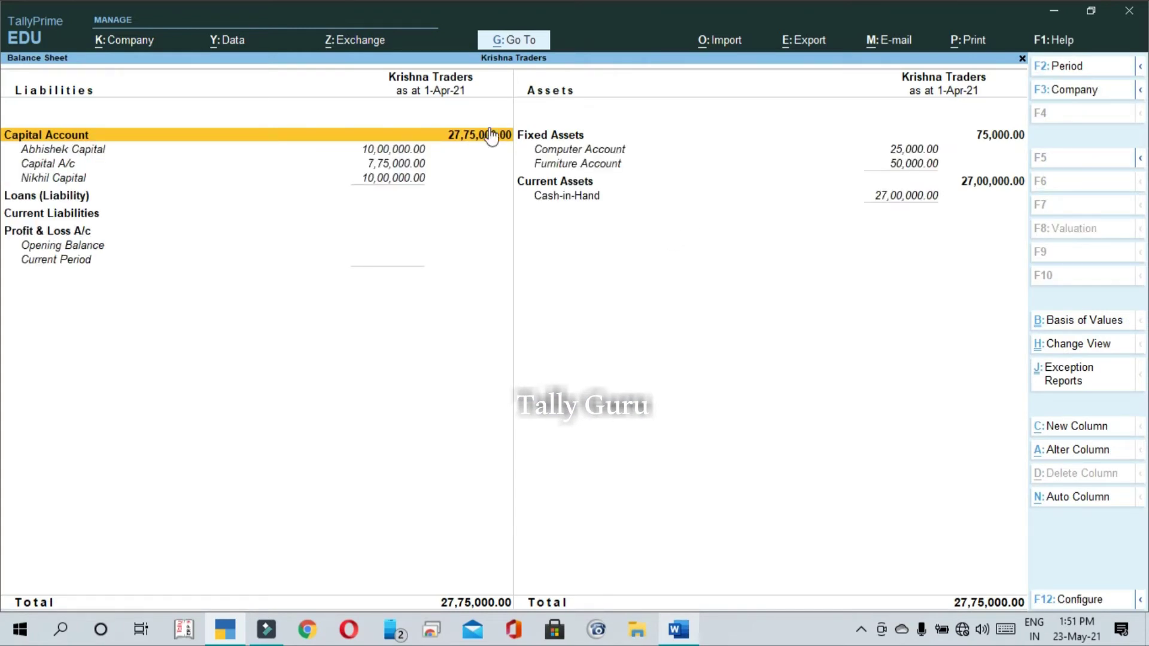
click(67, 164)
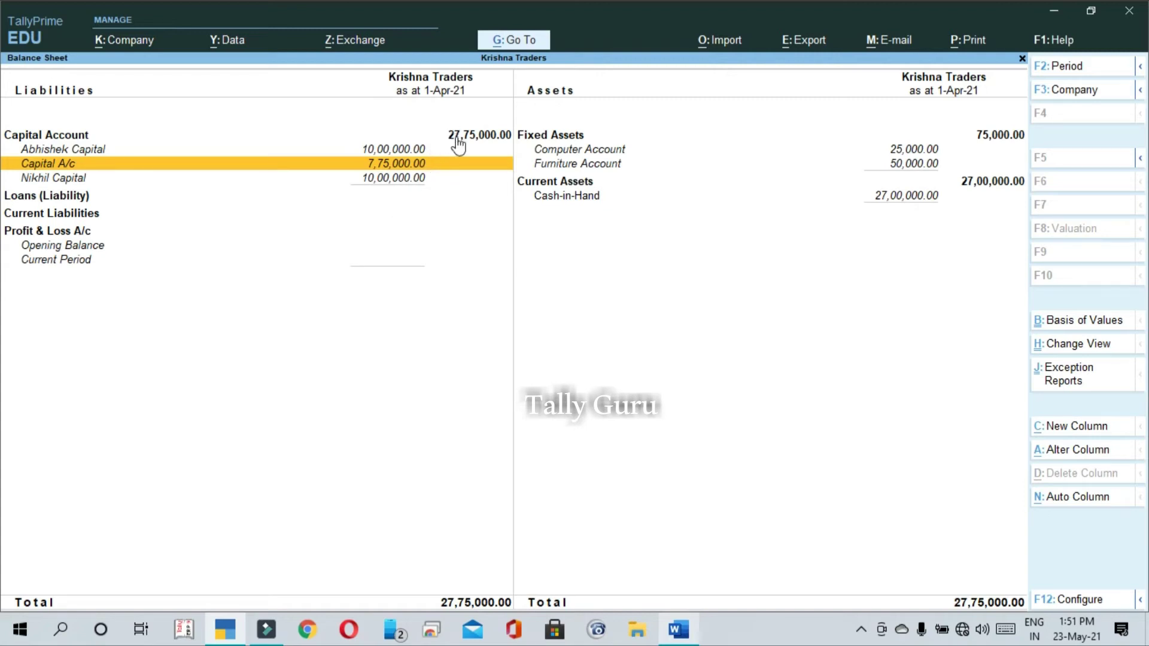
click(397, 133)
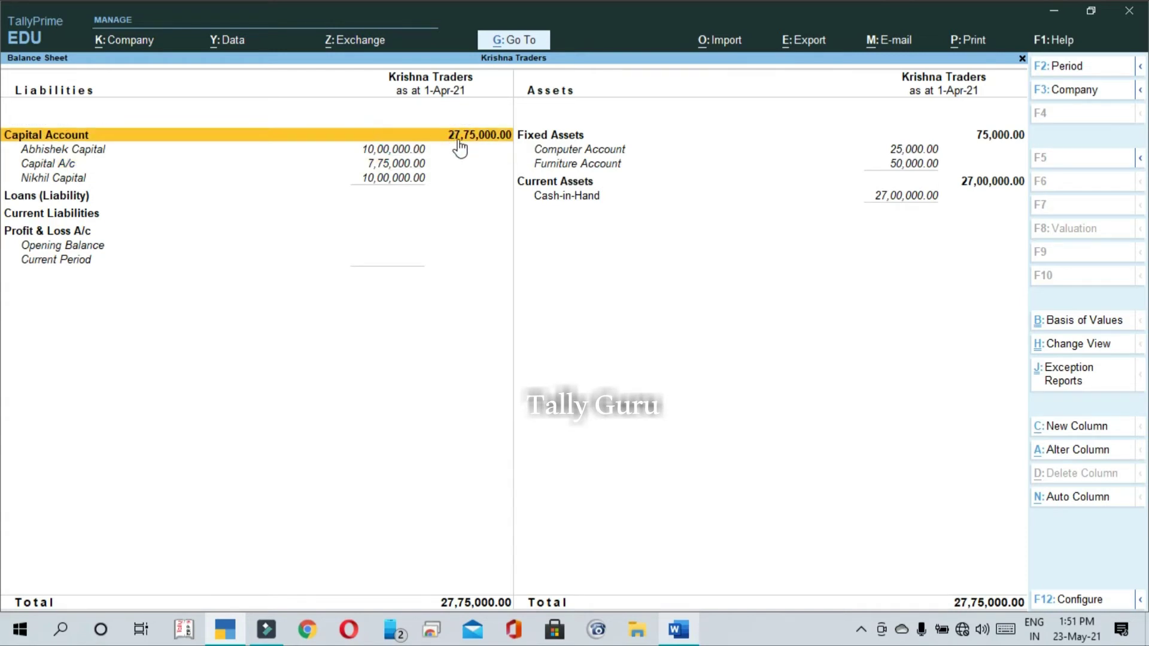
Examine the assets side of the Balance Sheet, going through Fixed Assets, Computer Account, Furniture Account and Current Assets.
click(501, 151)
key(Down)
key(Right)
key(Up)
key(Up)
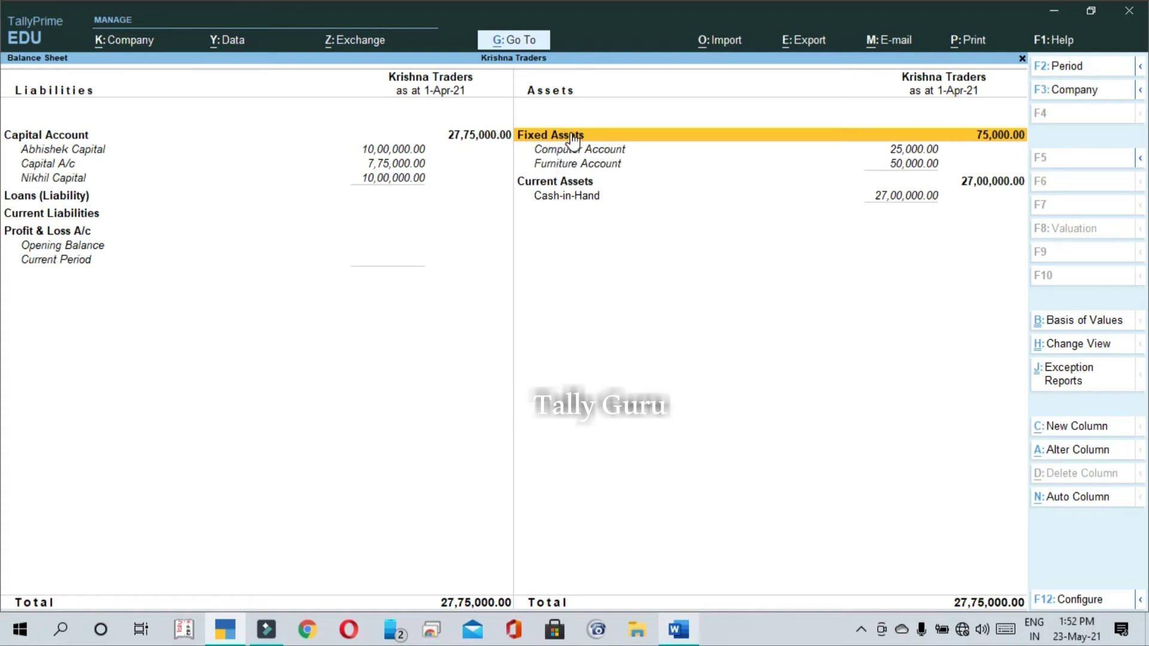
key(Down)
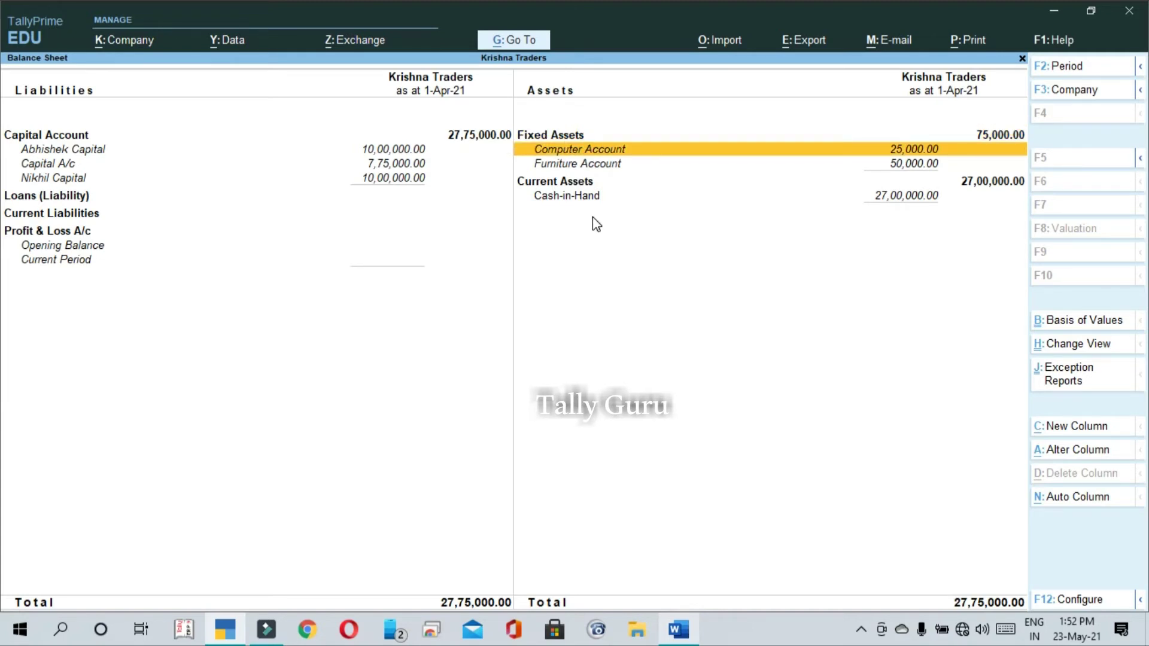
key(Down)
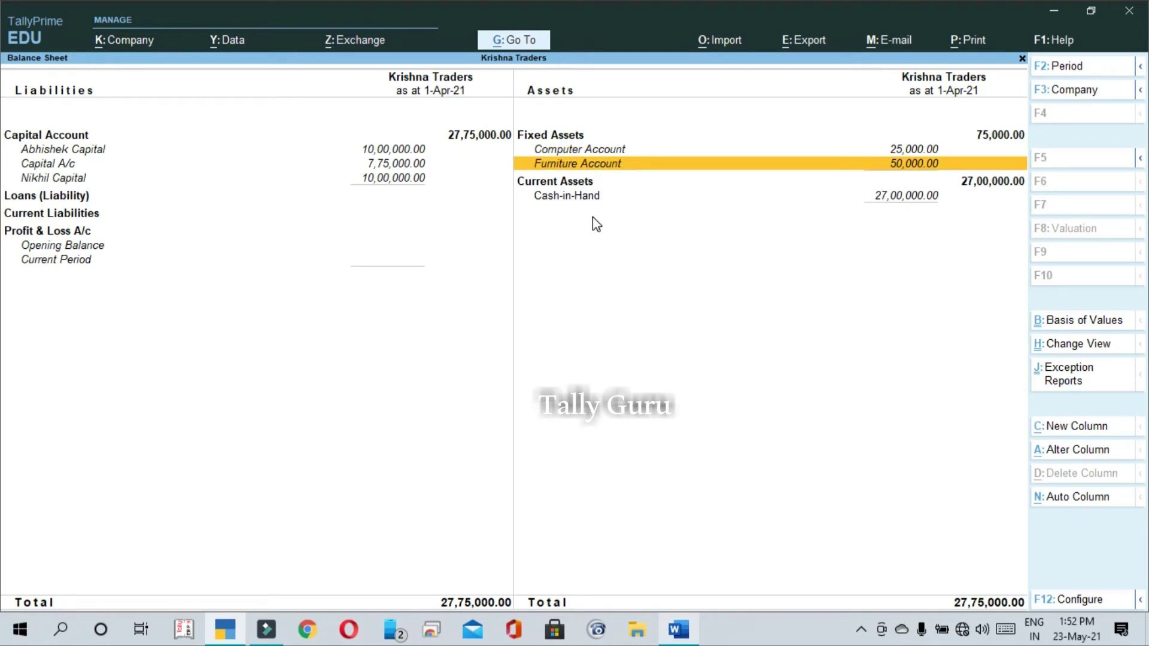
key(Down)
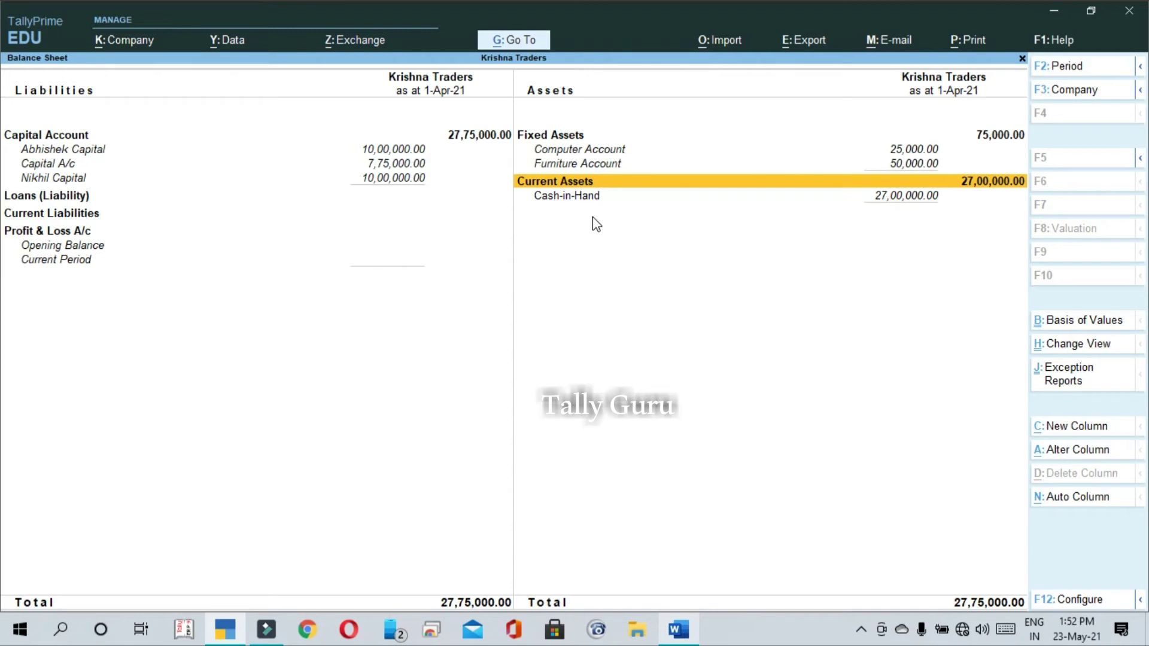
Drill down from Current Assets through Cash-in-Hand and Cash to the April ledger vouchers.
key(Return)
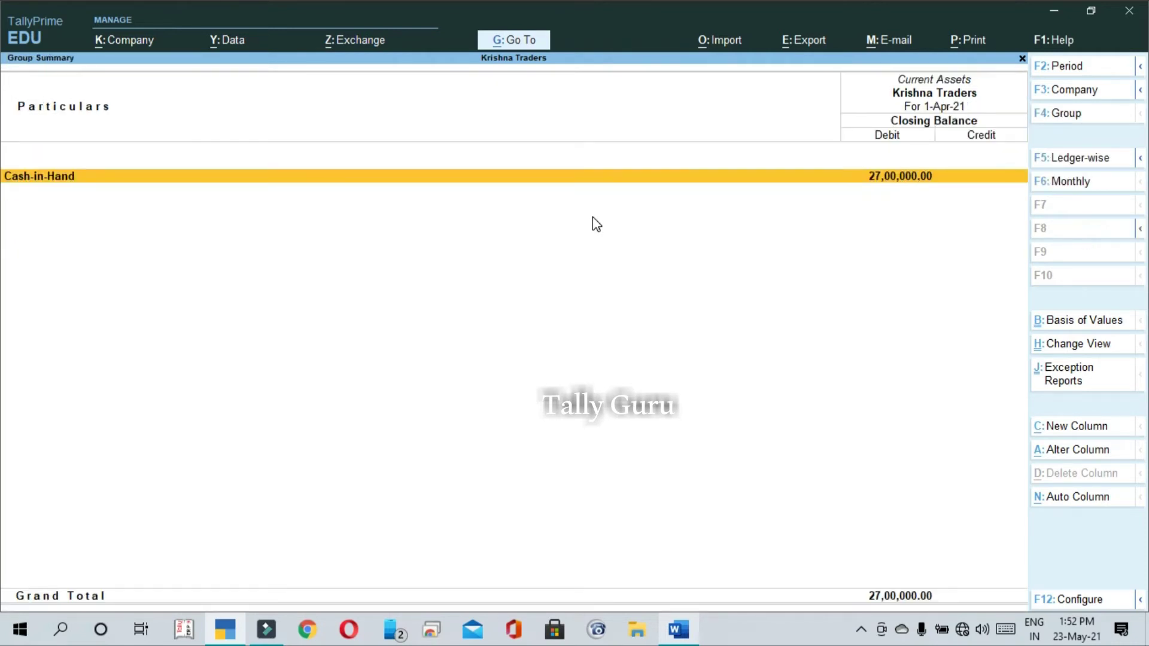
key(Return)
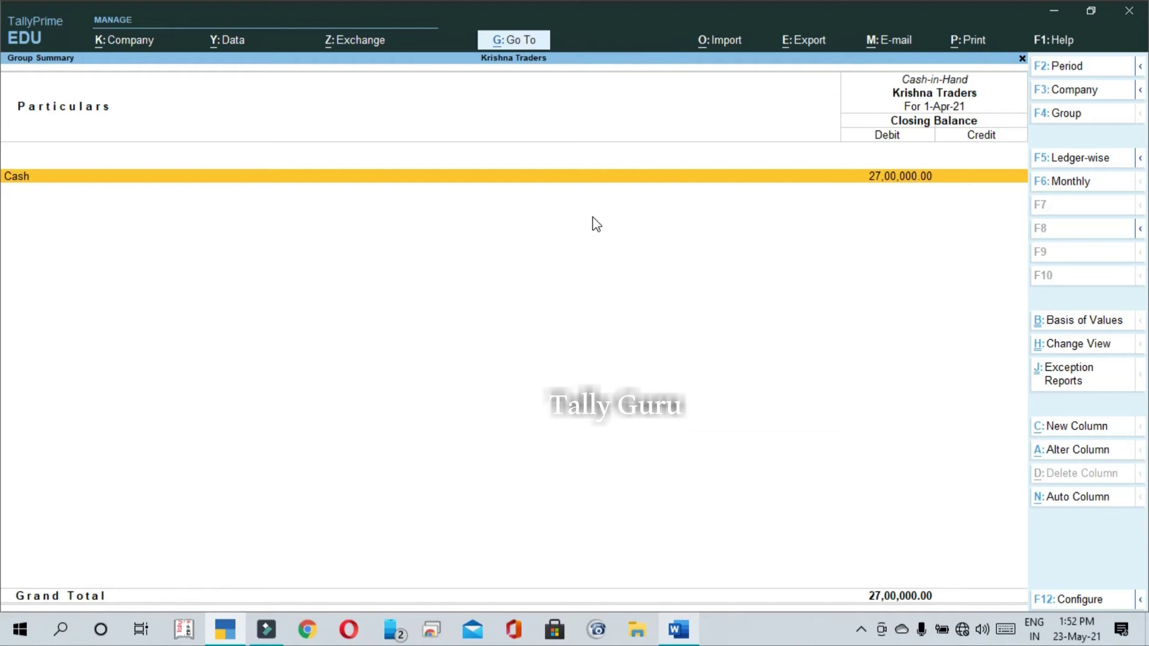
key(Return)
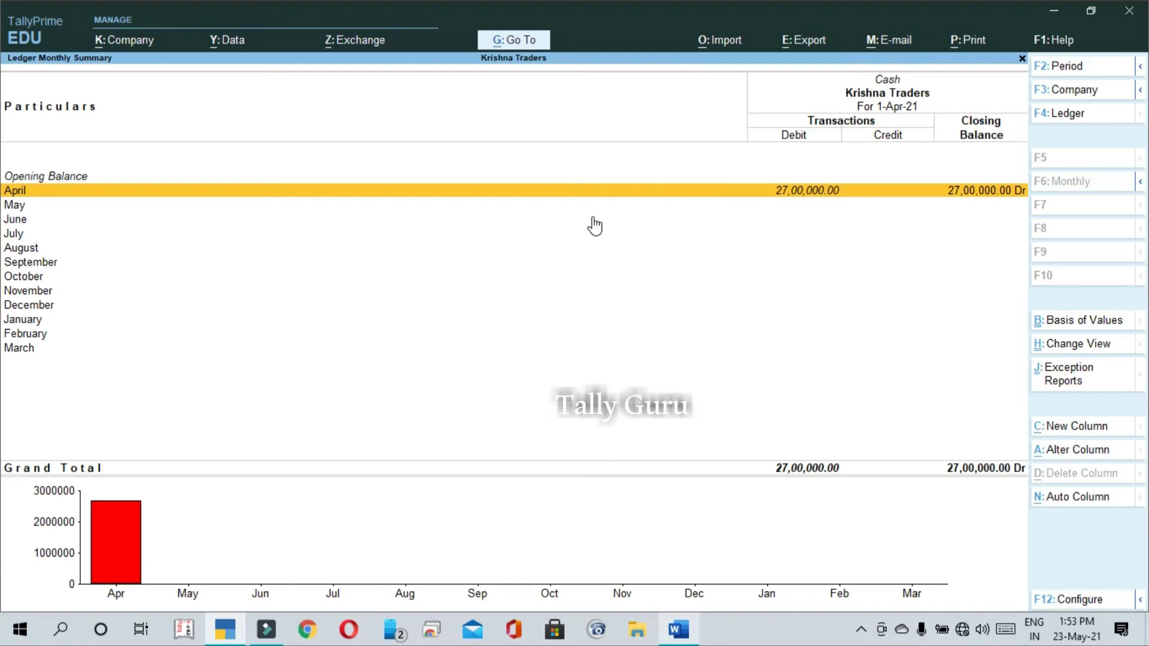
key(Return)
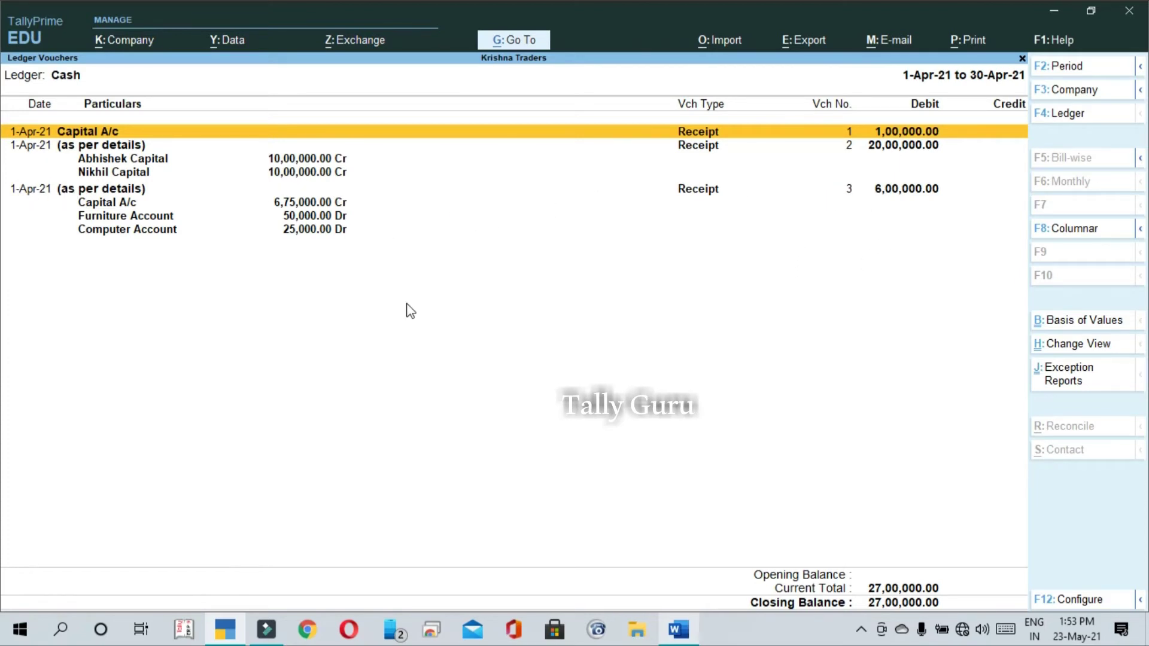
Change the date of Receipt voucher no. 3 to 1-May-21, save it and return to the Cash monthly summary.
key(Down)
key(Down)
key(Down)
key(Down)
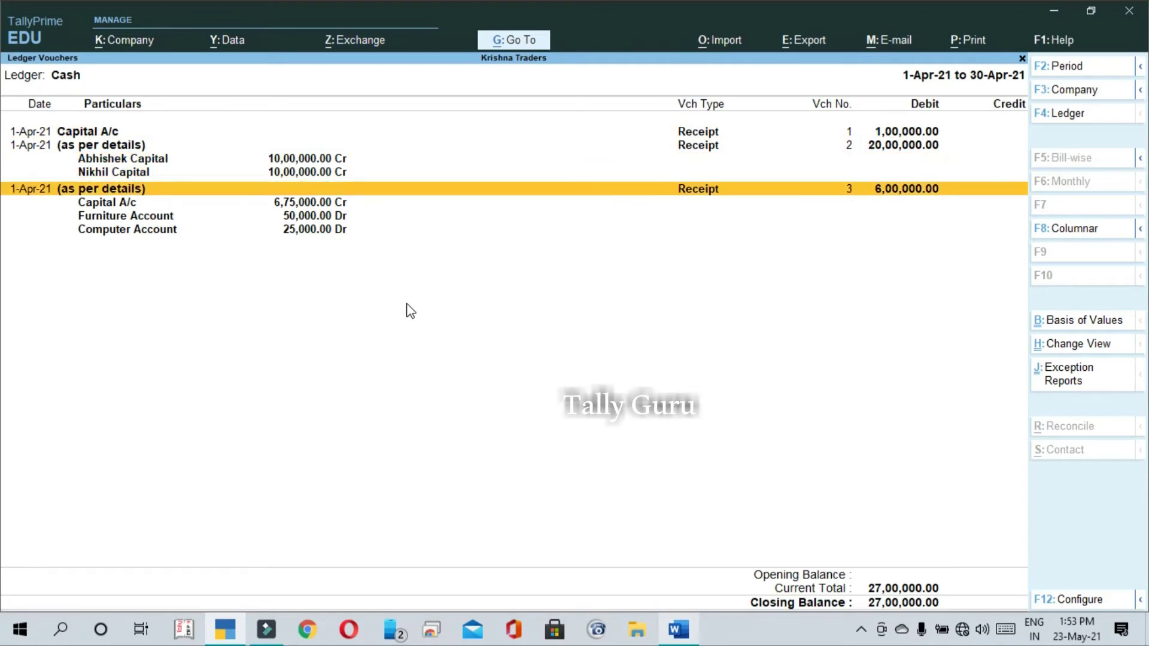
key(Return)
key(F2)
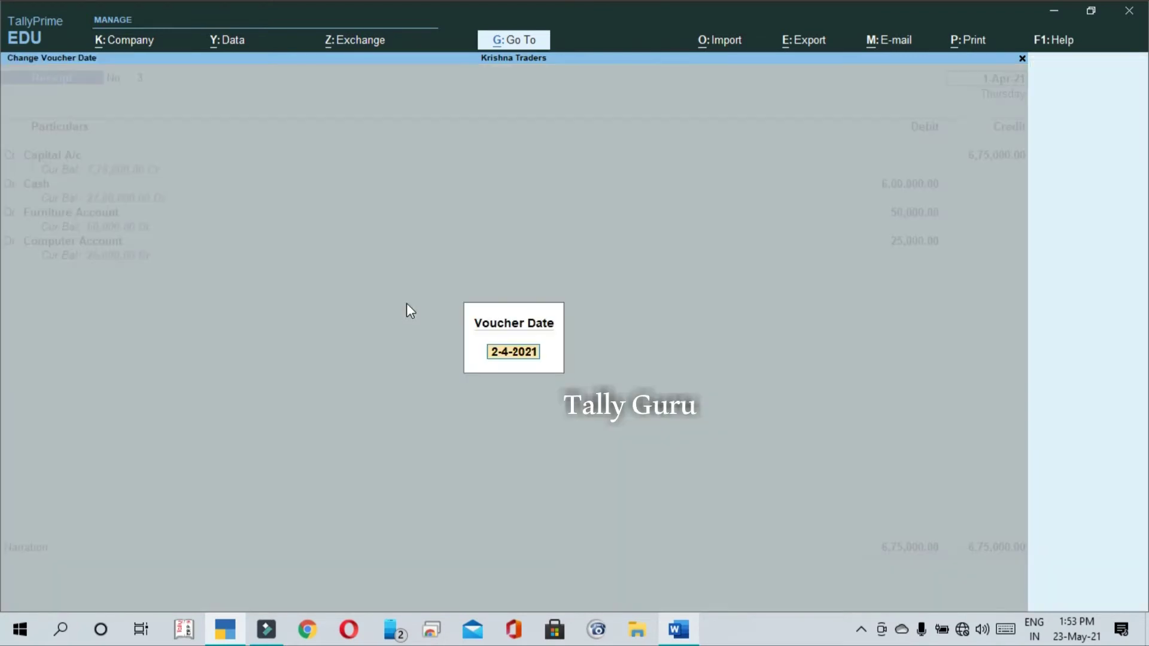
text(1-5)
key(Return)
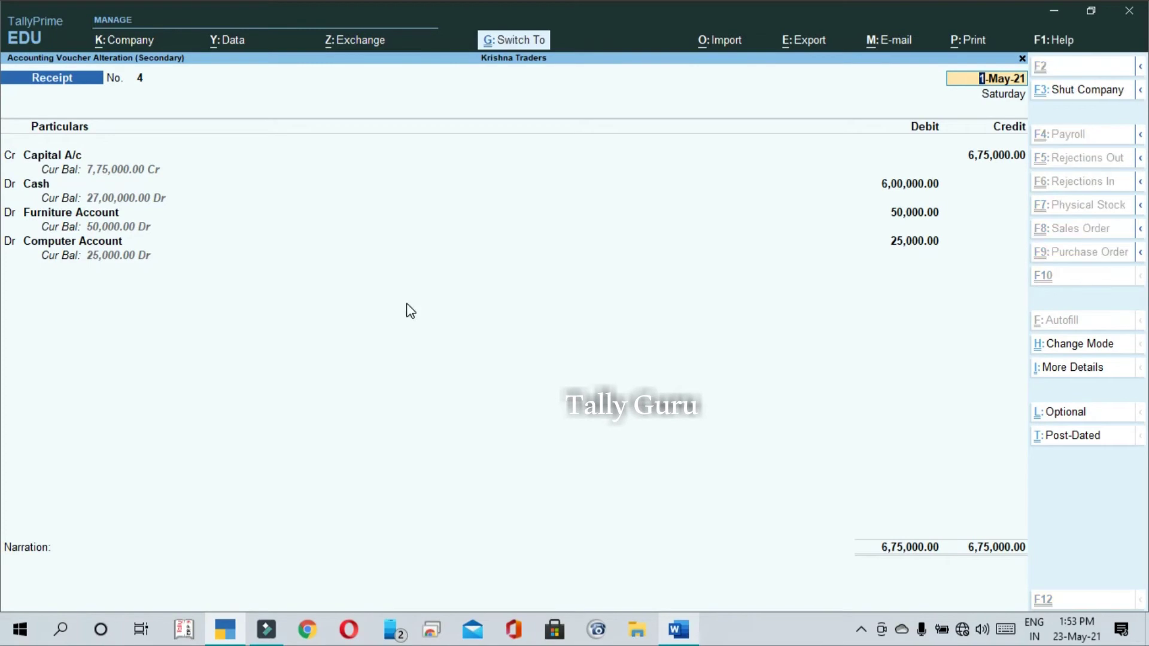
key(ctrl+a)
key(Escape)
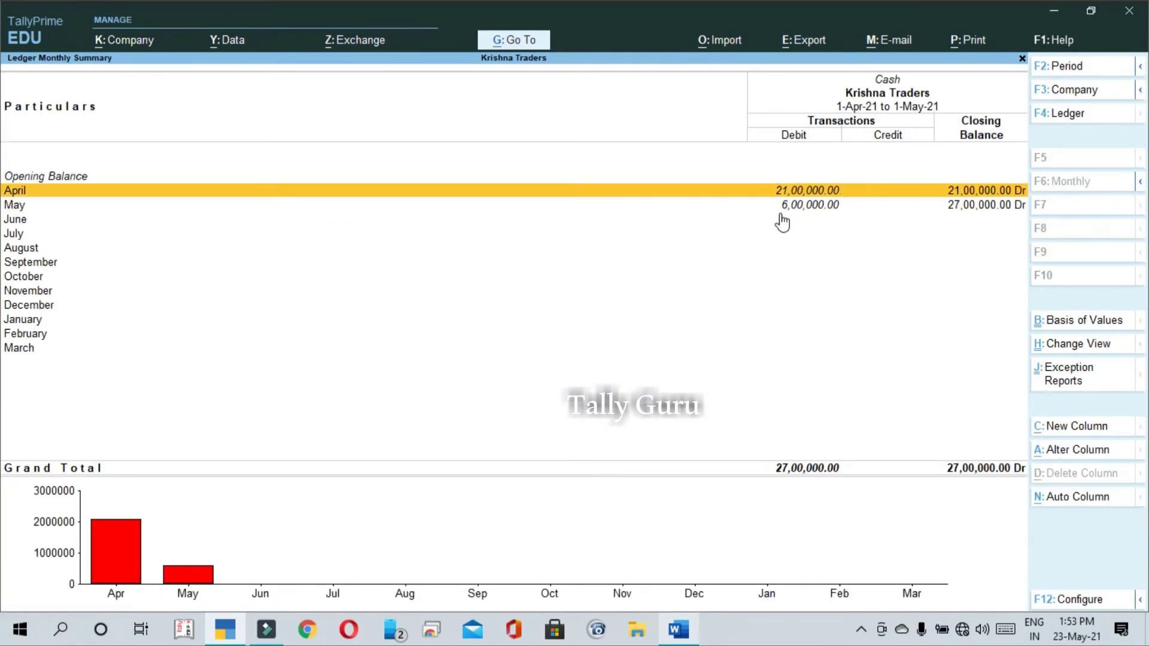
Review the Cash ledger's May vouchers and return through the Balance Sheet to receipt voucher creation.
key(Down)
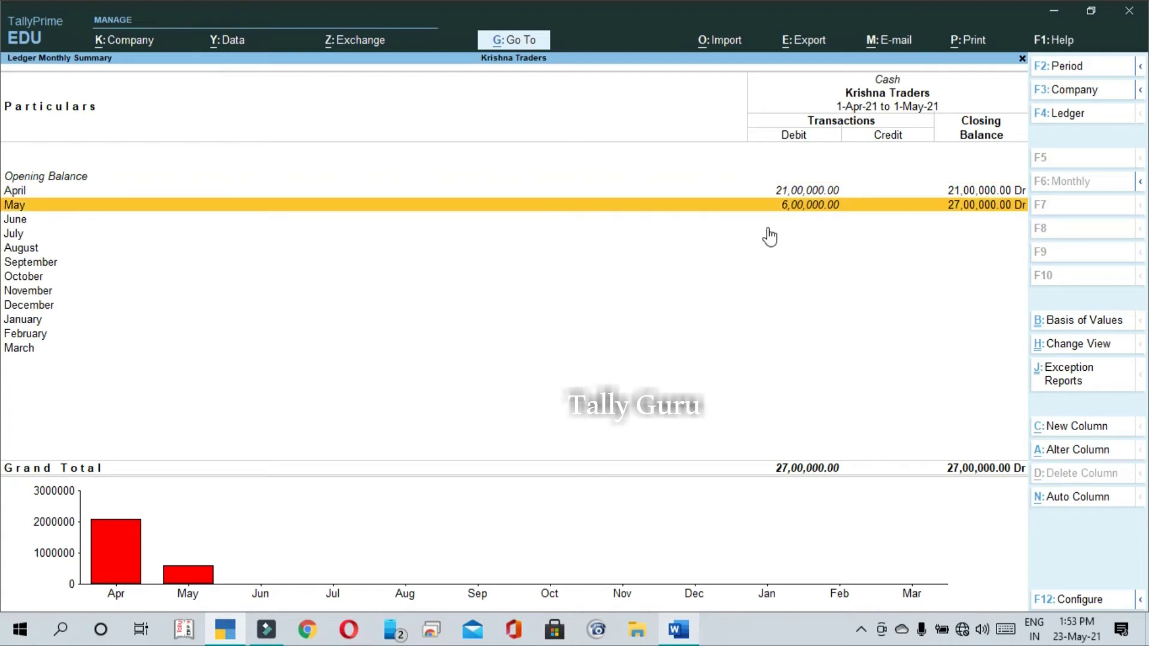
key(Return)
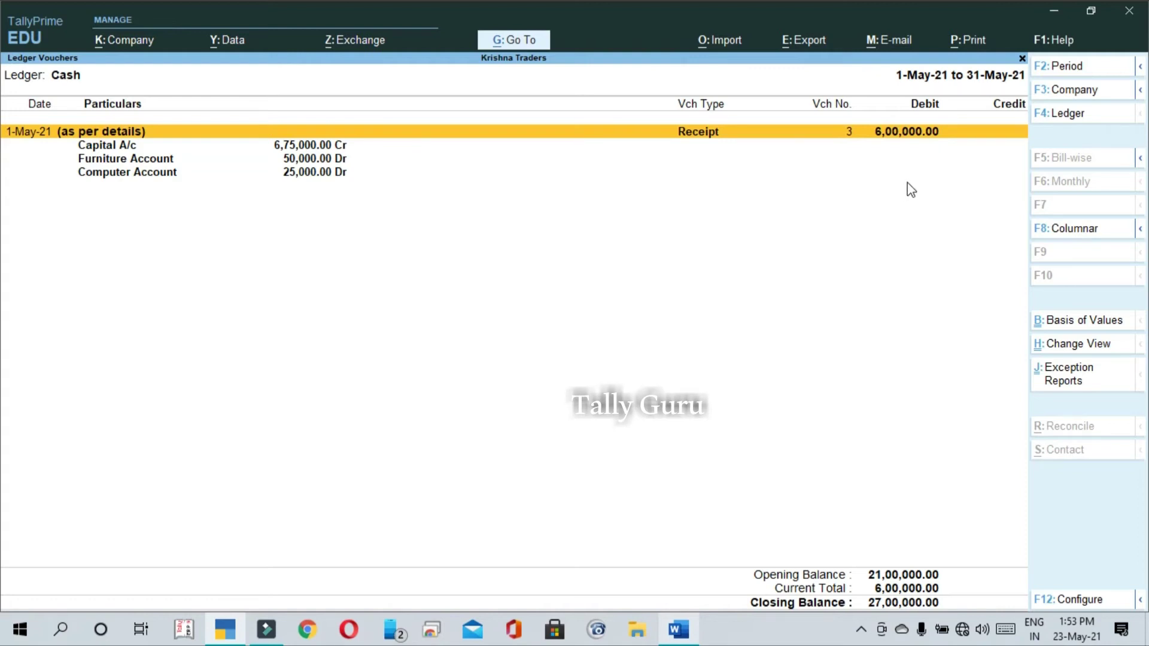
key(Escape)
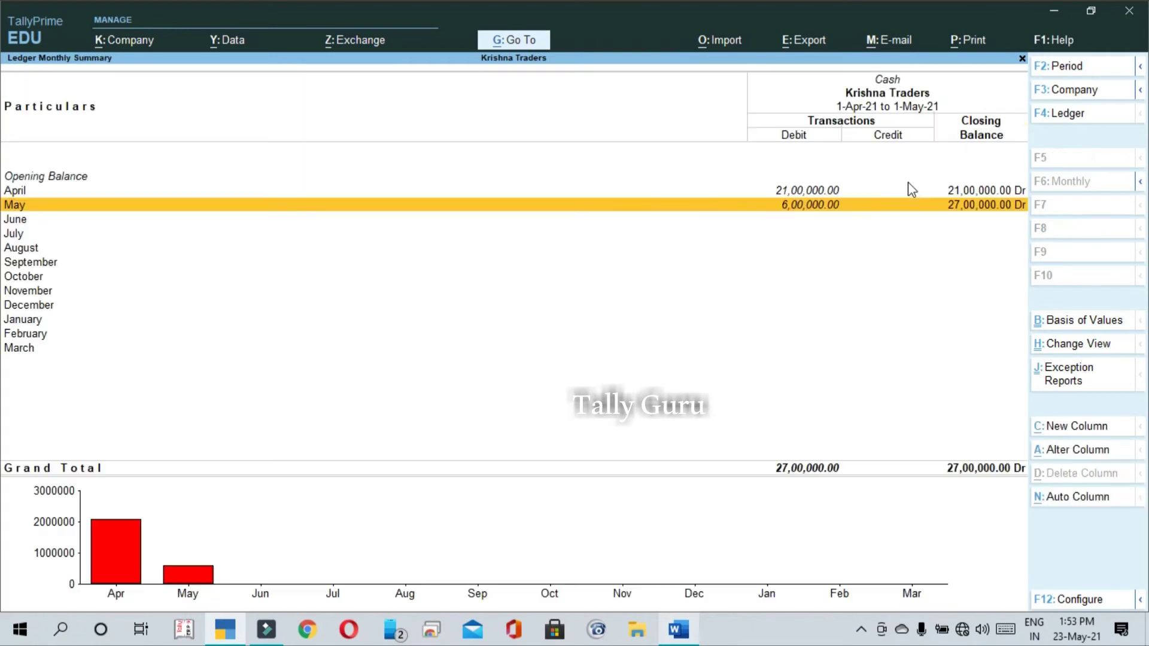
key(Escape)
key(Escape)
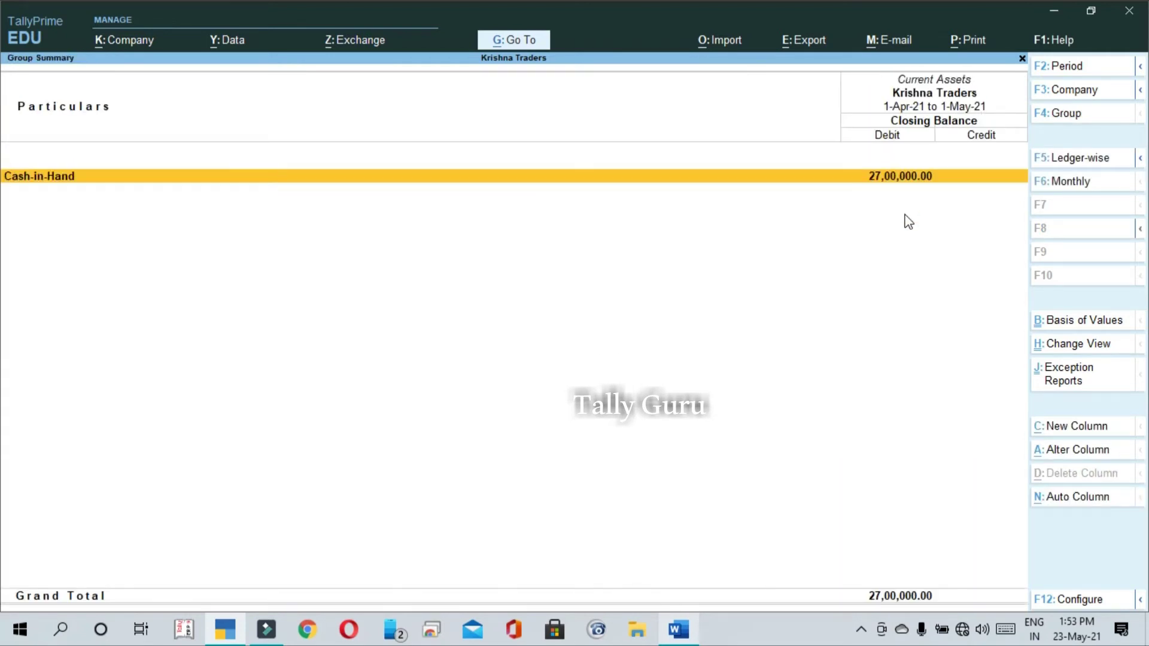
key(Escape)
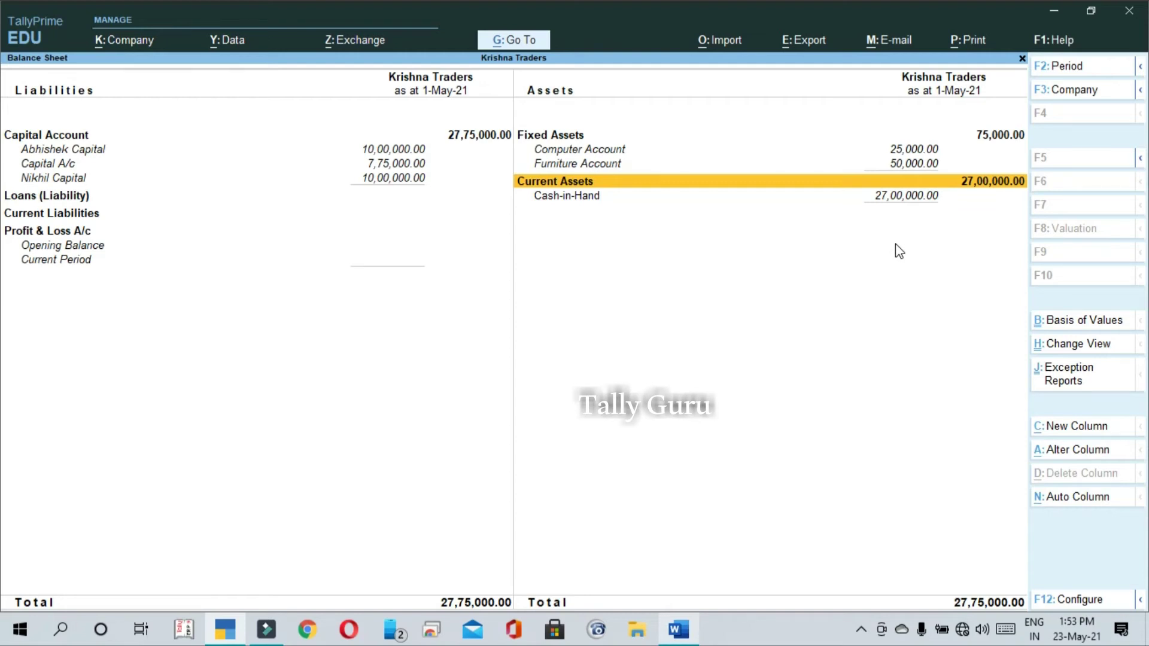
key(Escape)
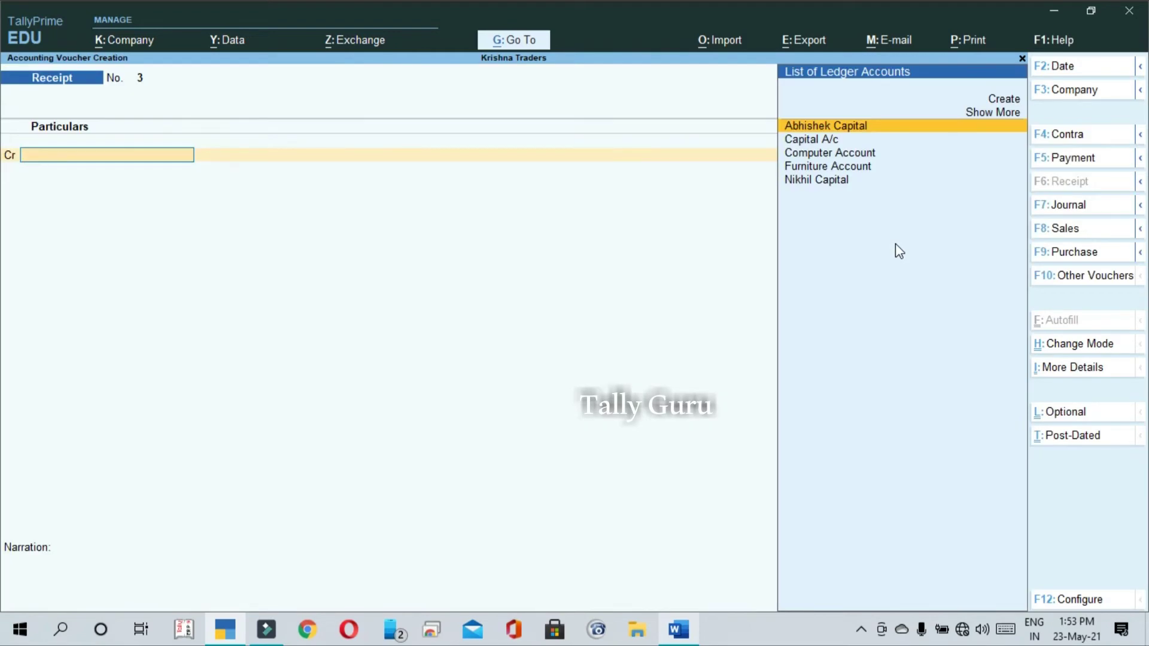
Switch to the Receipt Voucher document in Word and find example 4 about the cheque deposited into State Bank of India.
key(alt+Tab)
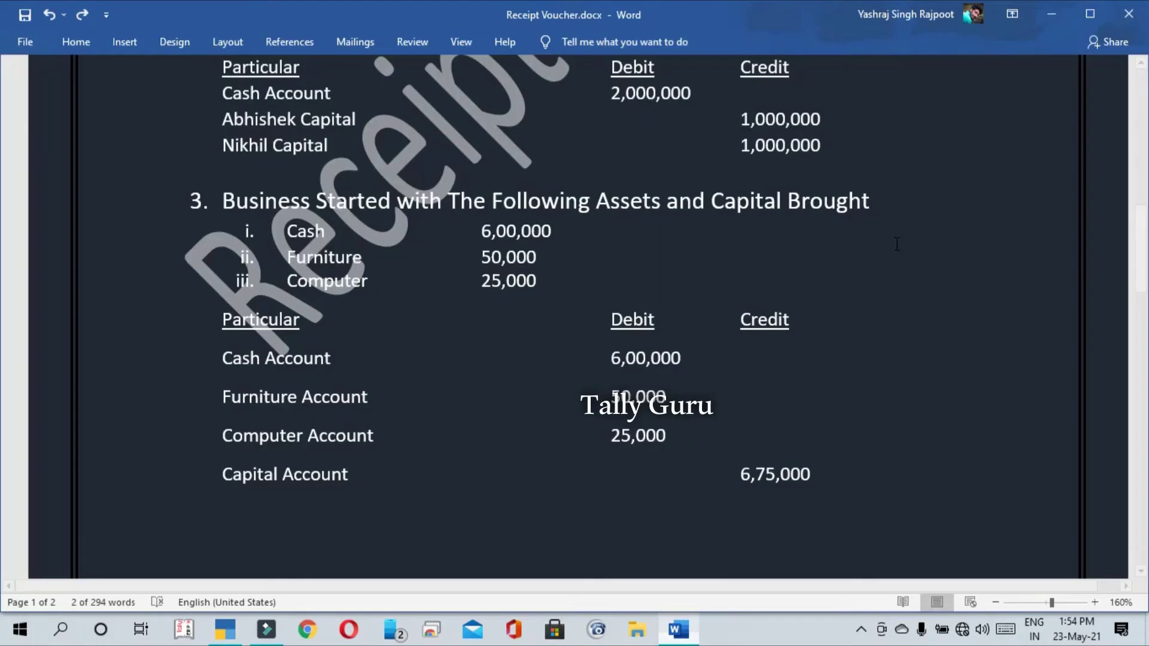
scroll(850, 292, up, 6)
scroll(850, 291, down, 6)
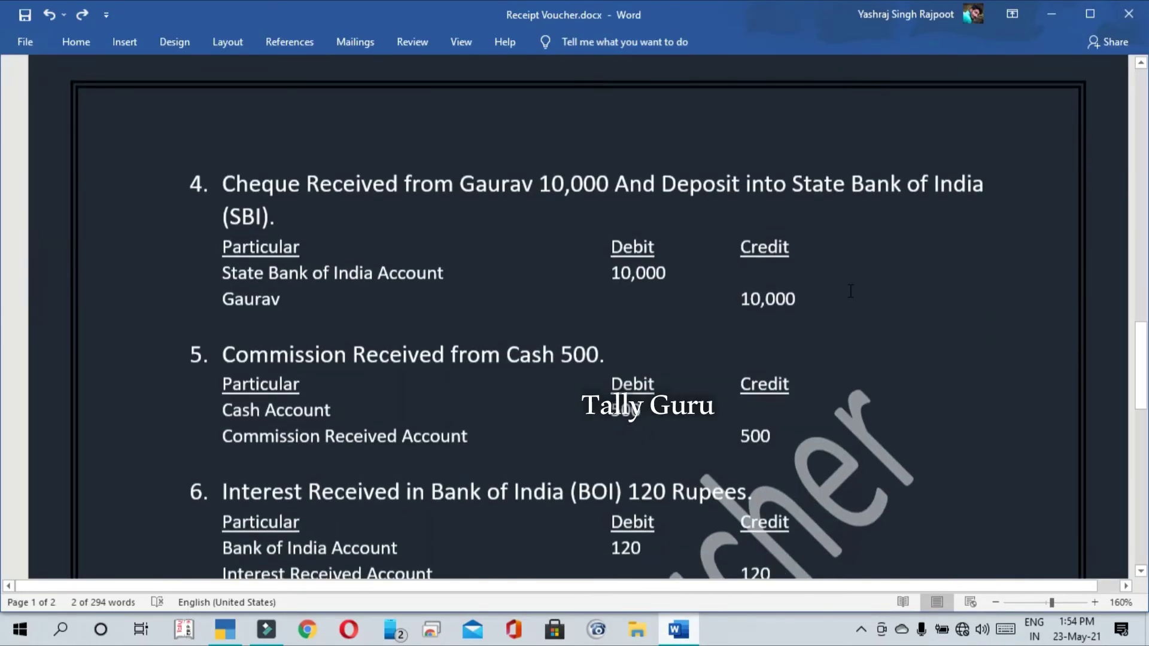
scroll(615, 234, down, 1)
scroll(615, 234, up, 2)
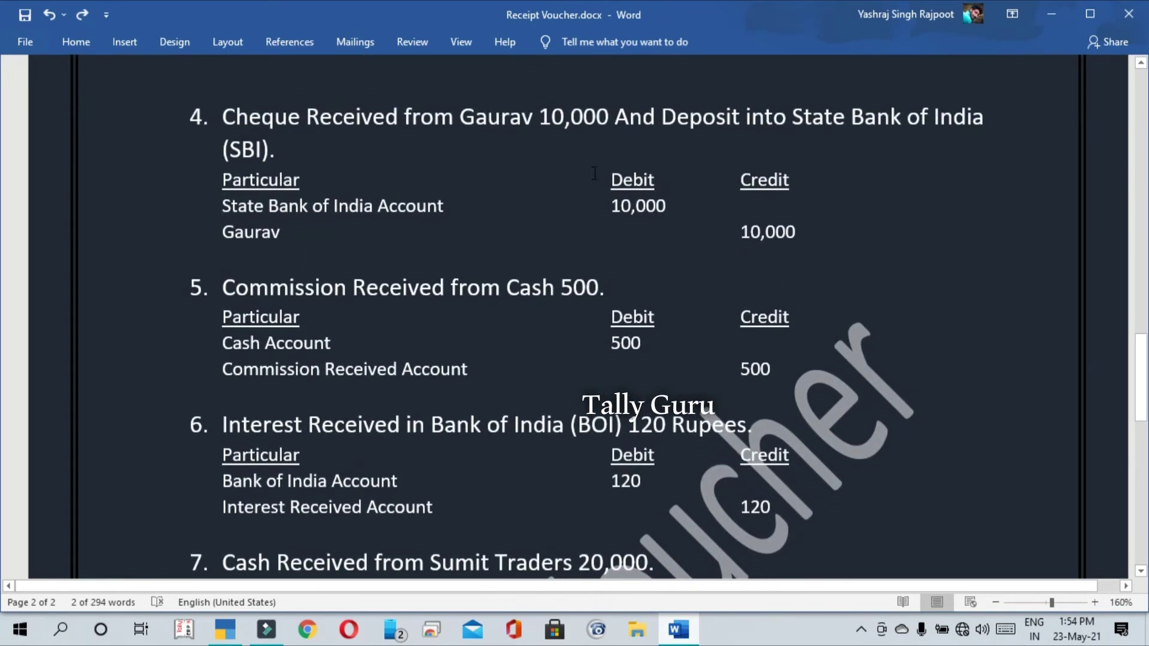
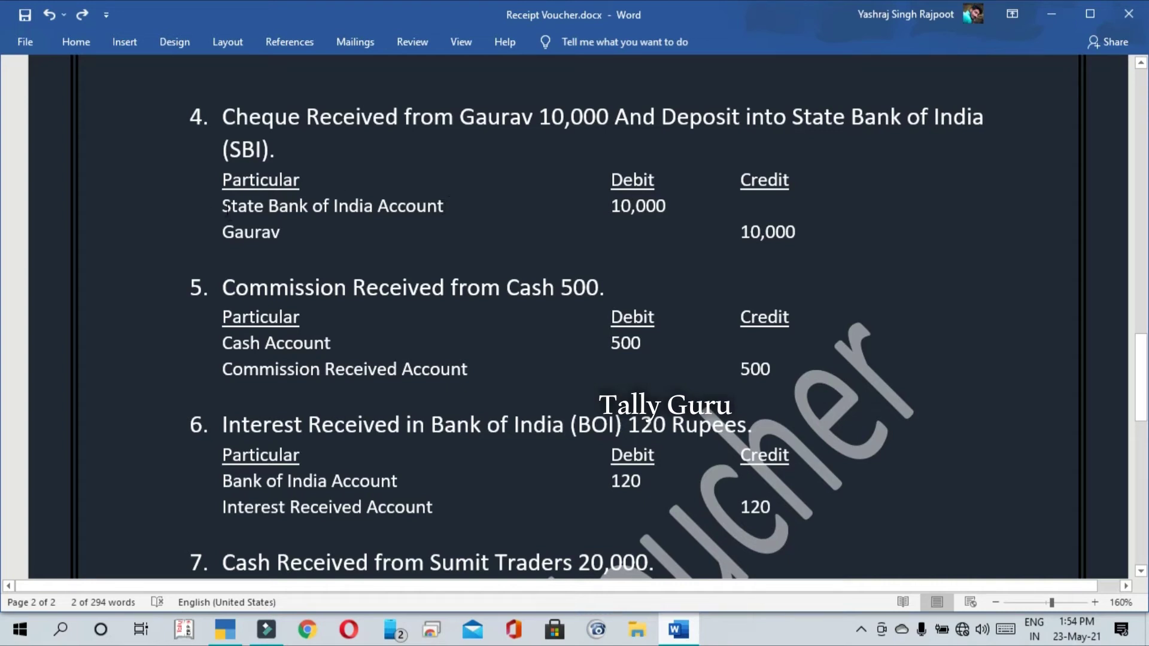
Examine example 4's entry, covering the State Bank of India Account debit and the cheque payer's account to credit.
drag(223, 210, 410, 207)
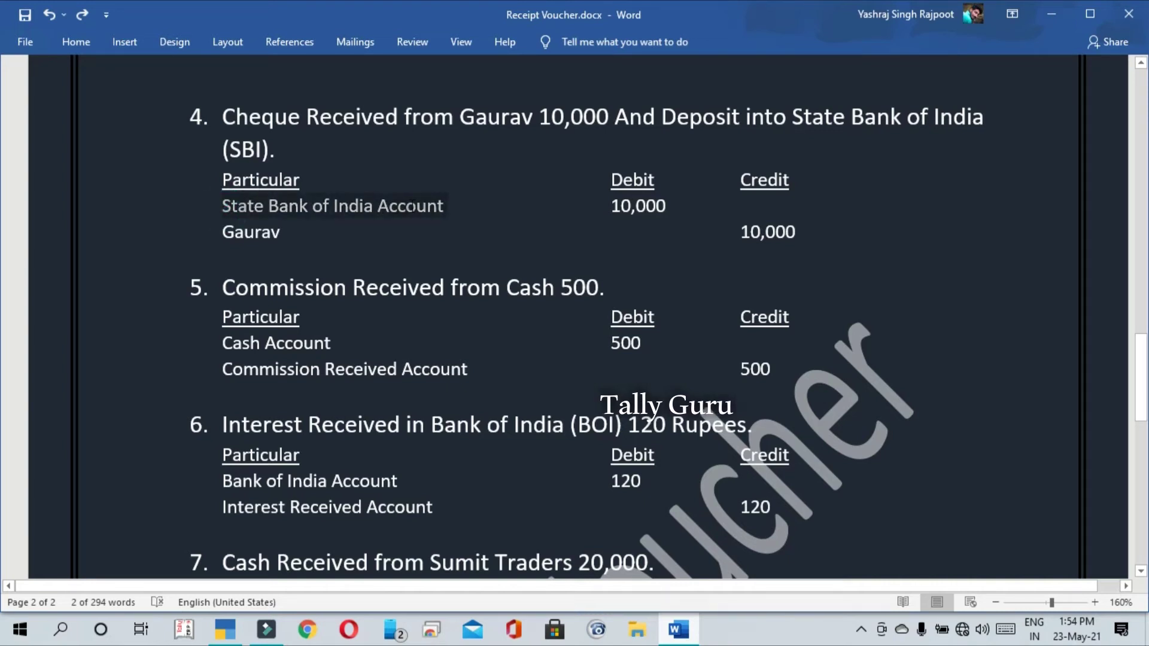
click(646, 206)
double_click(617, 206)
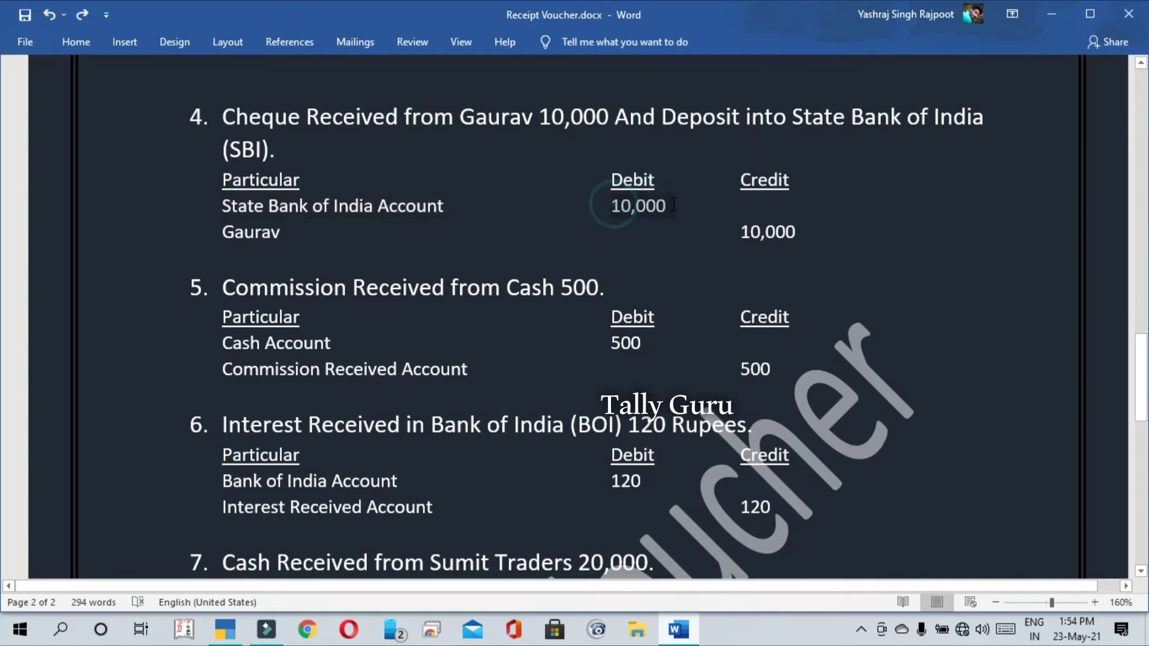
click(693, 222)
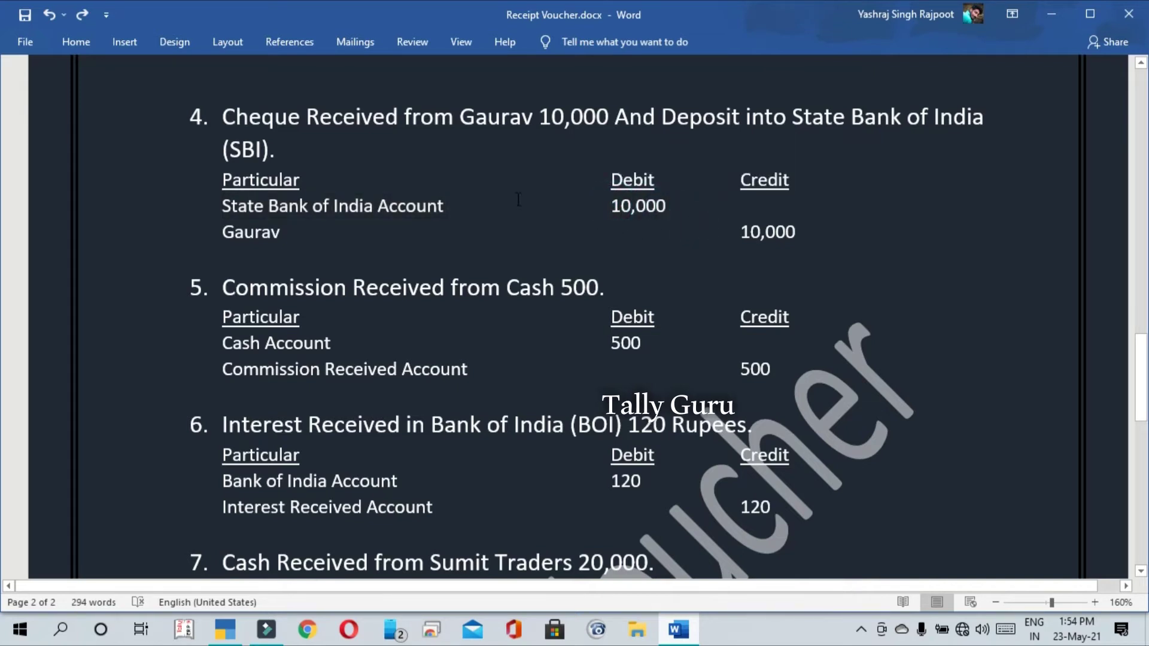
drag(459, 118, 539, 127)
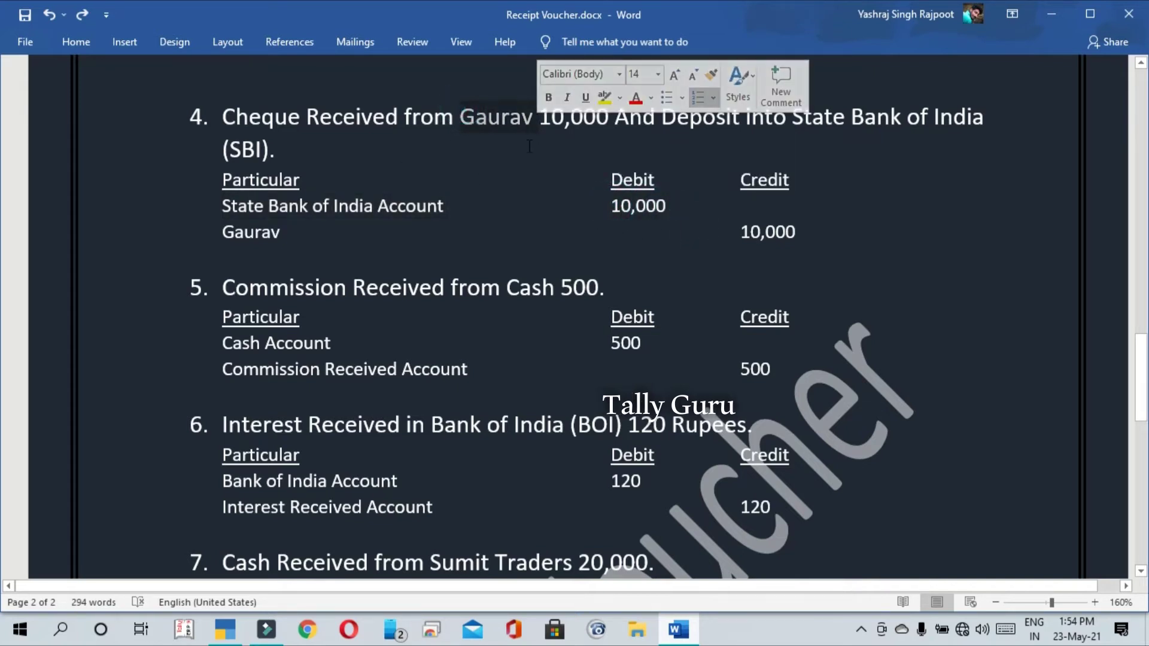
click(331, 232)
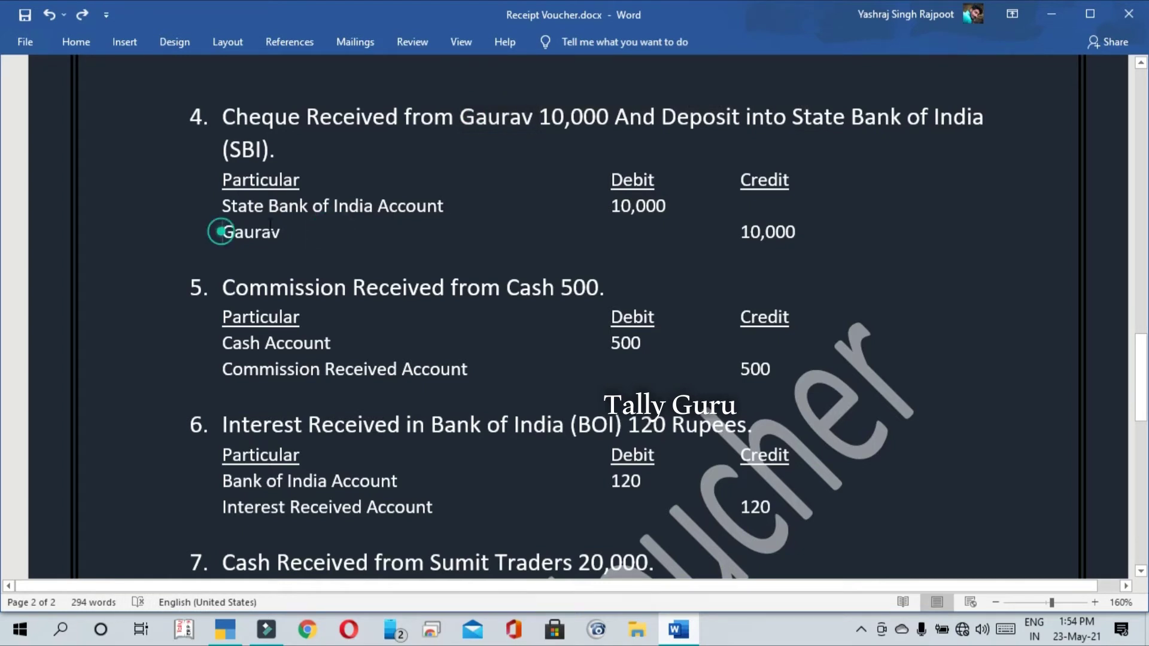
drag(223, 231, 281, 233)
click(293, 238)
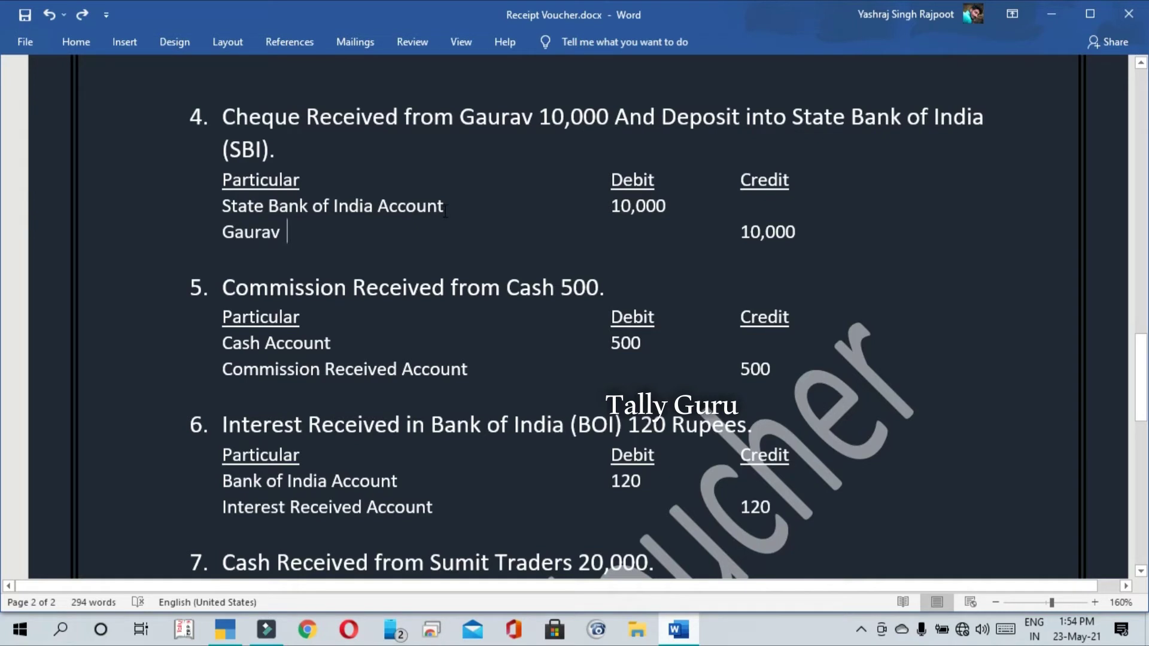
Compare example 4's State Bank of India Account debit line with the blank Receipt voucher in TallyPrime.
drag(444, 207, 222, 210)
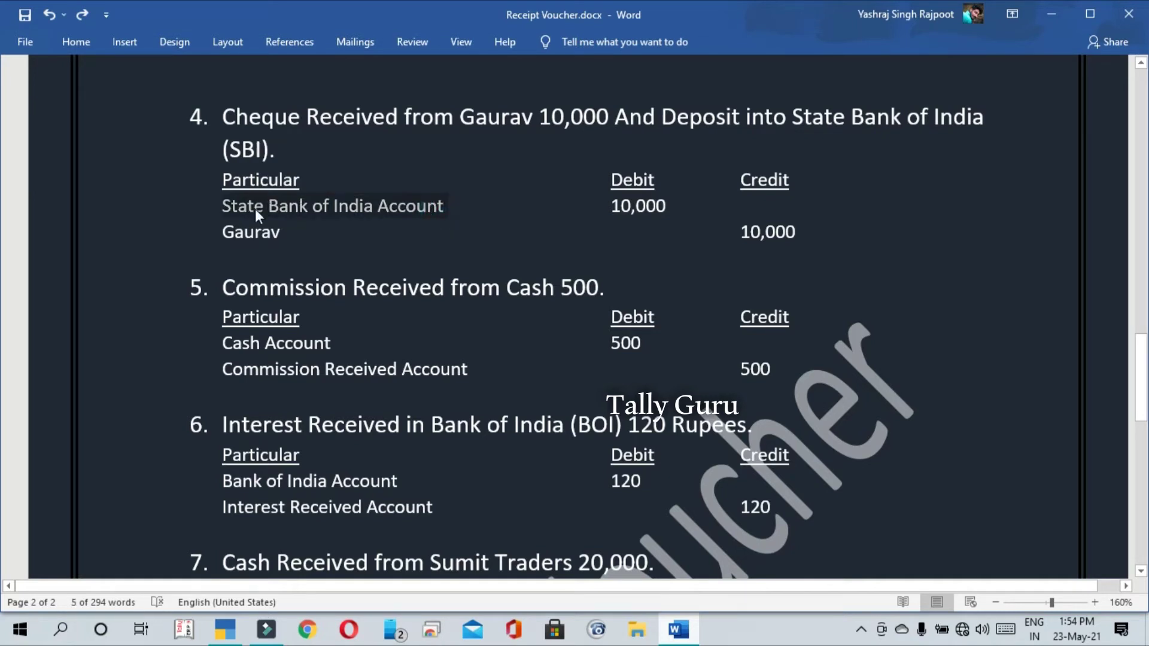
key(alt+Tab)
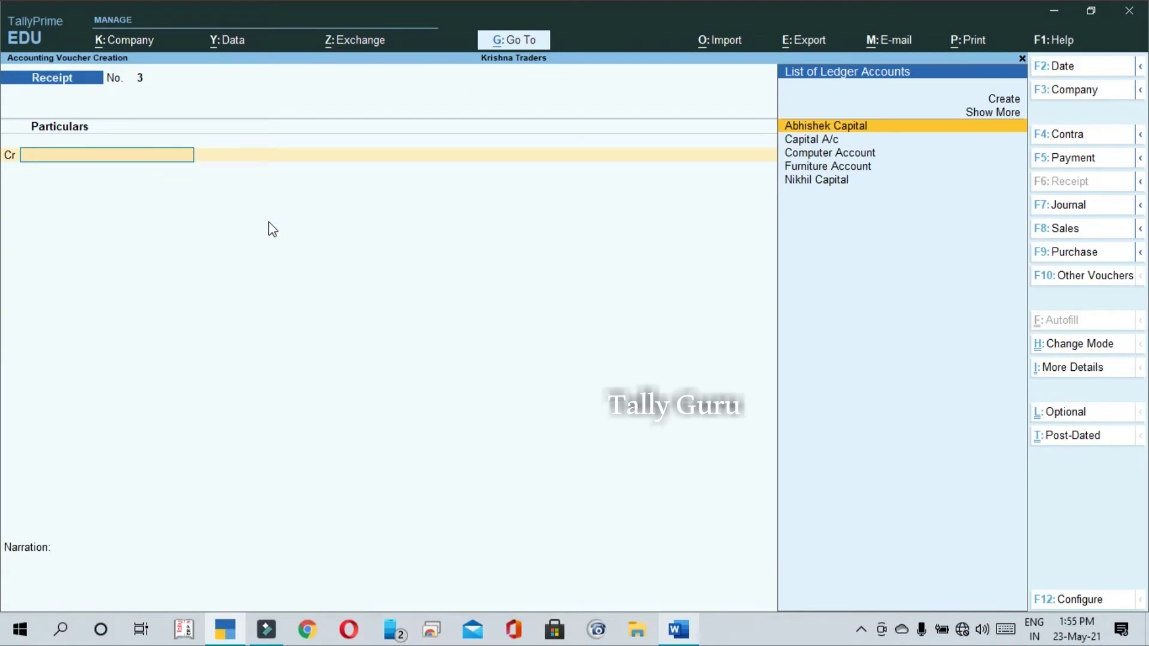
key(alt+Tab)
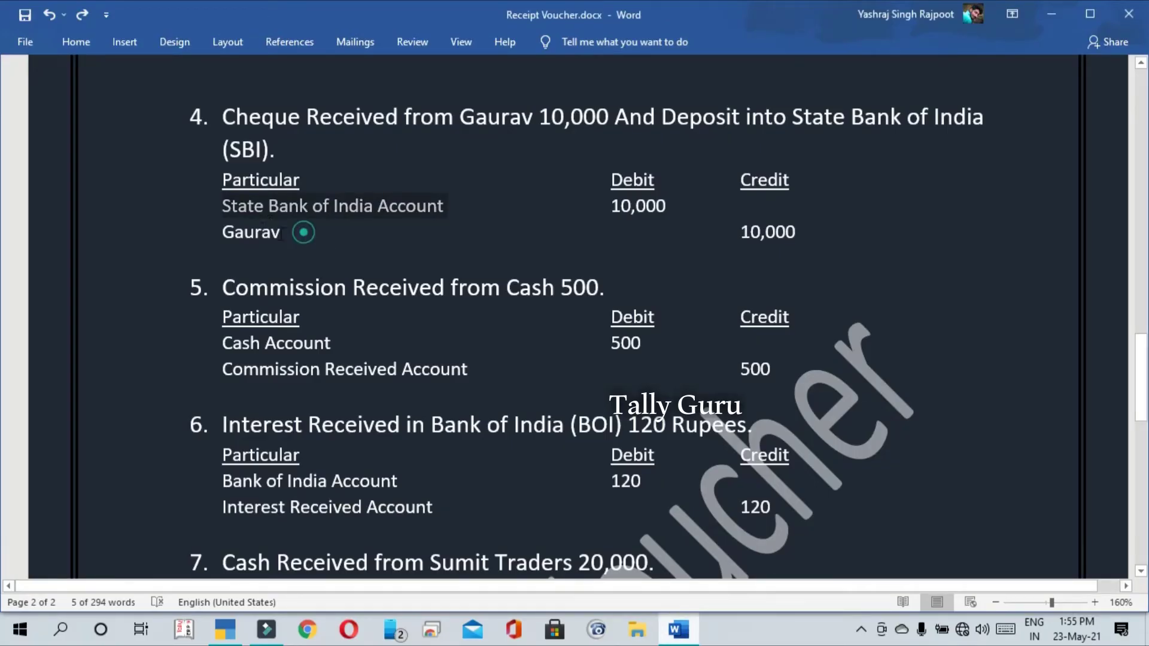
Select the cheque payer's name in example 4 and open a new ledger from the Receipt voucher's credit line in TallyPrime.
drag(304, 232, 223, 232)
key(alt+Tab)
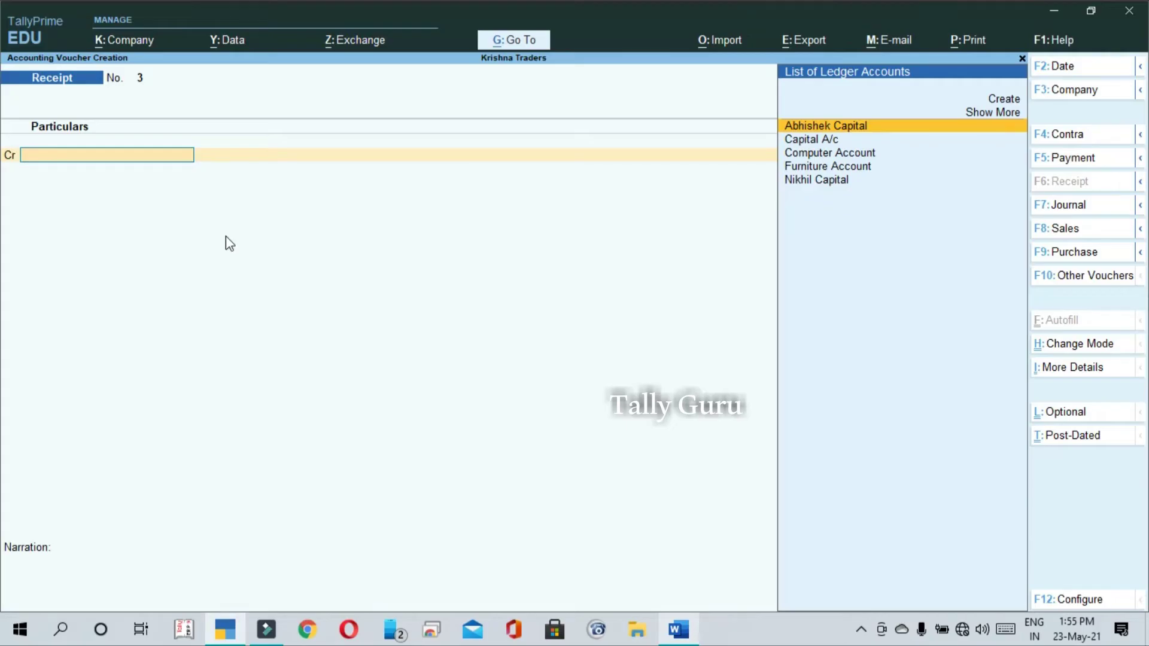
key(ctrl+alt+v)
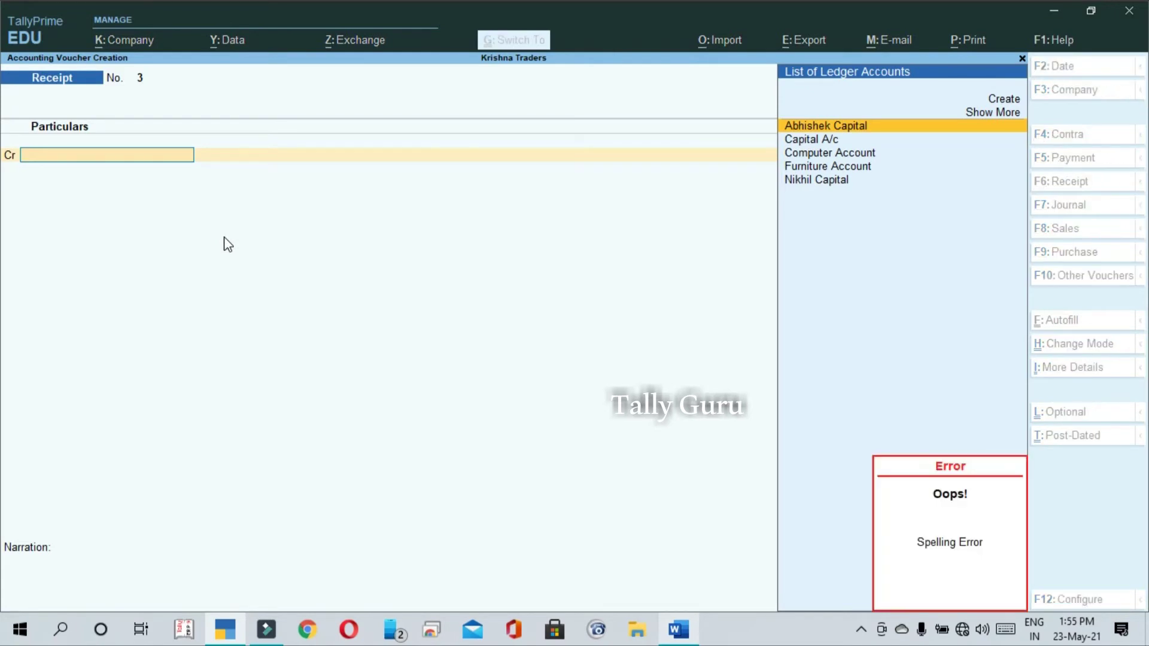
key(alt+c)
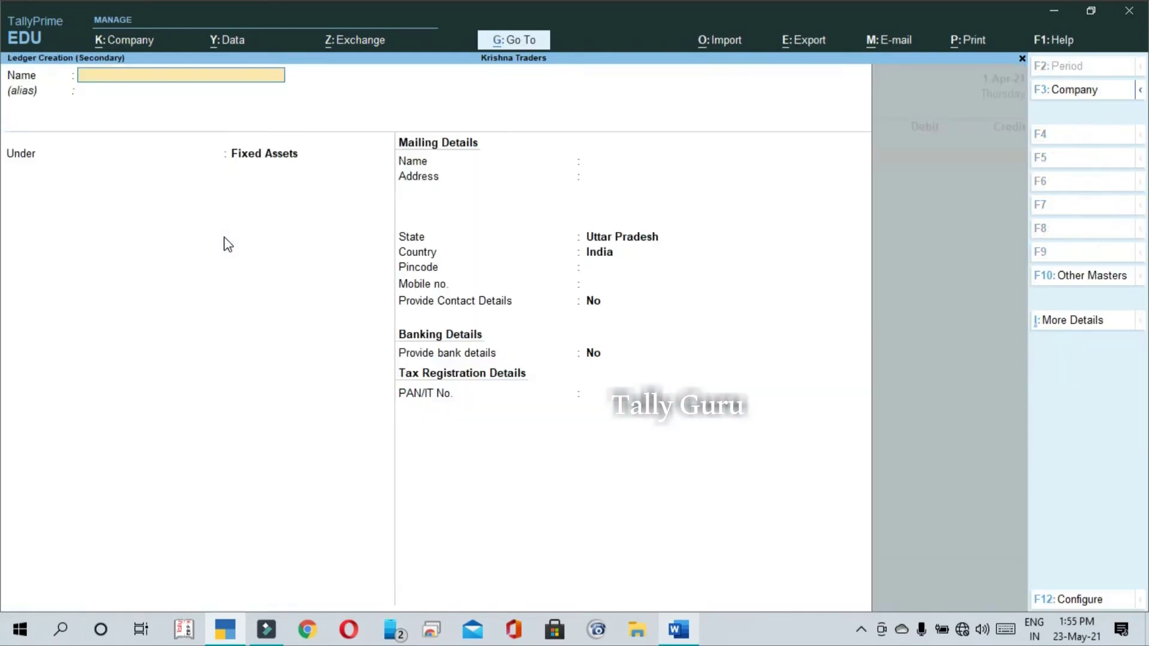
Create the cheque payer's ledger using the copied name, group it under Sundry Debtors, and save it.
key(ctrl+alt+v)
key(Return)
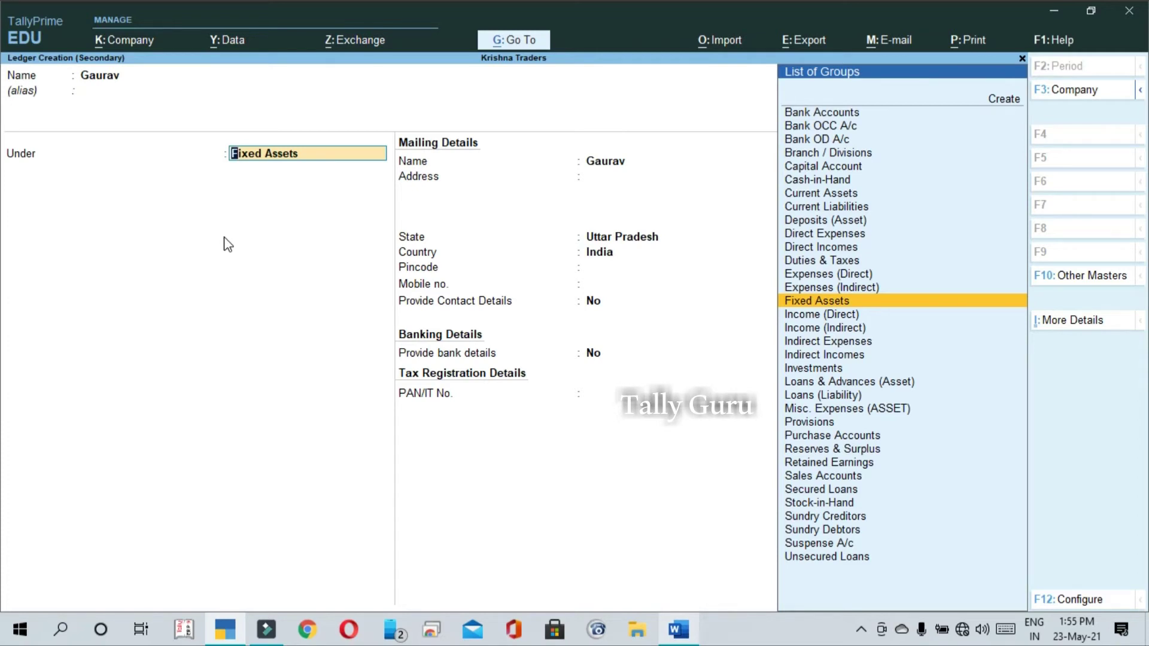
text(S)
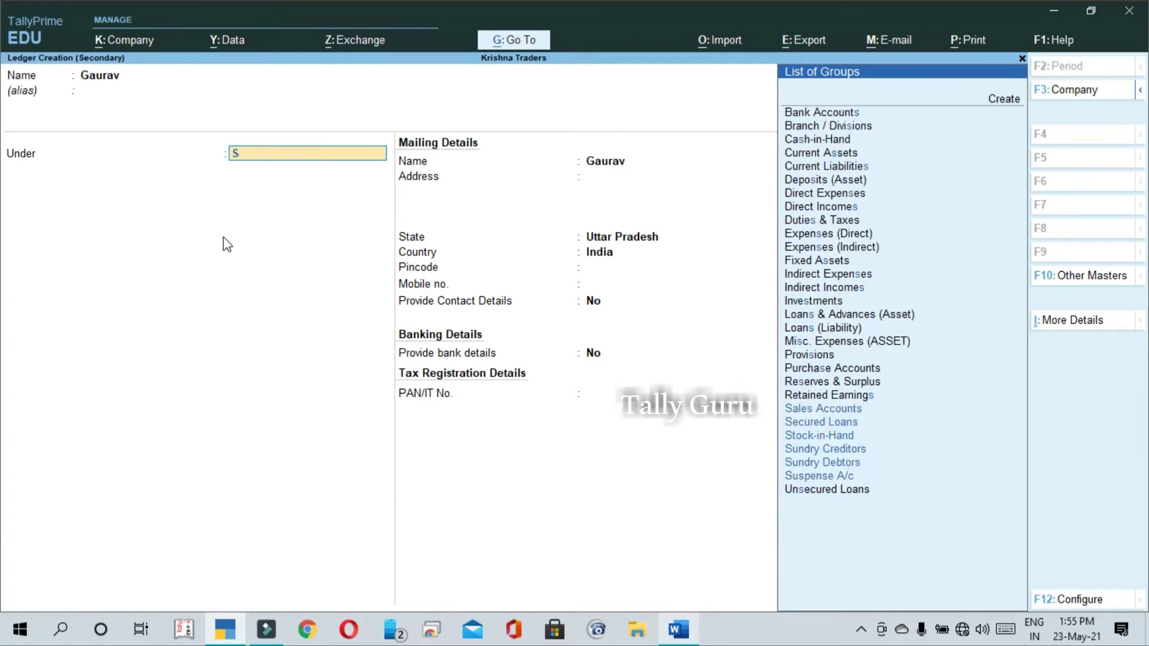
key(Down)
key(Down)
key(Down)
key(Down)
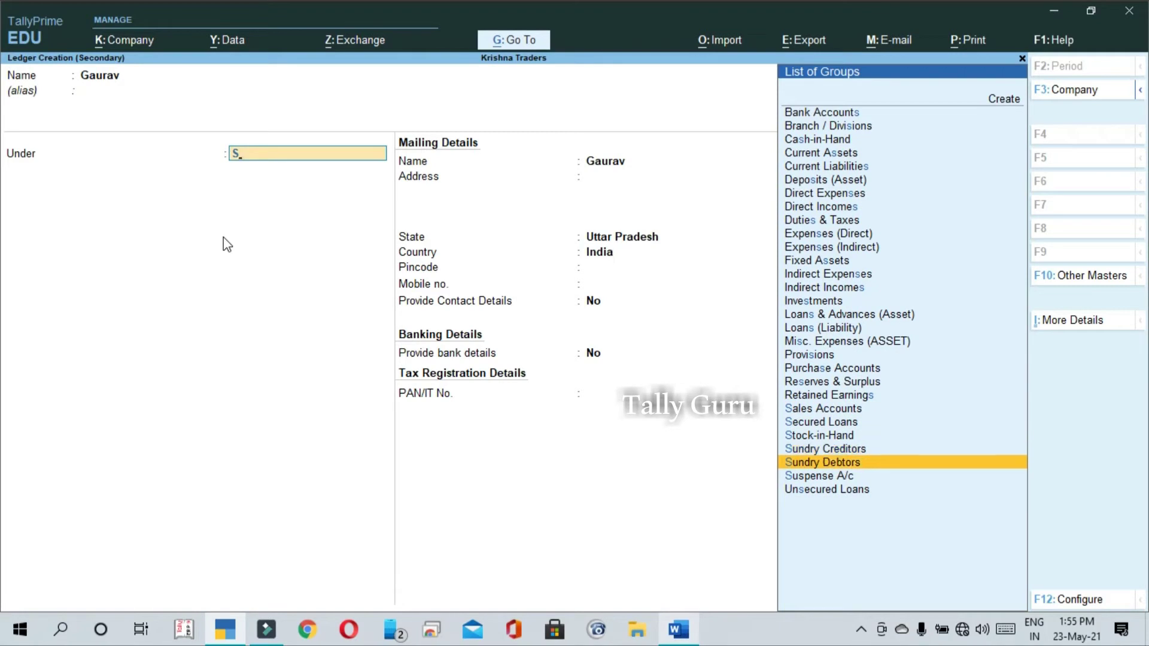
key(Return)
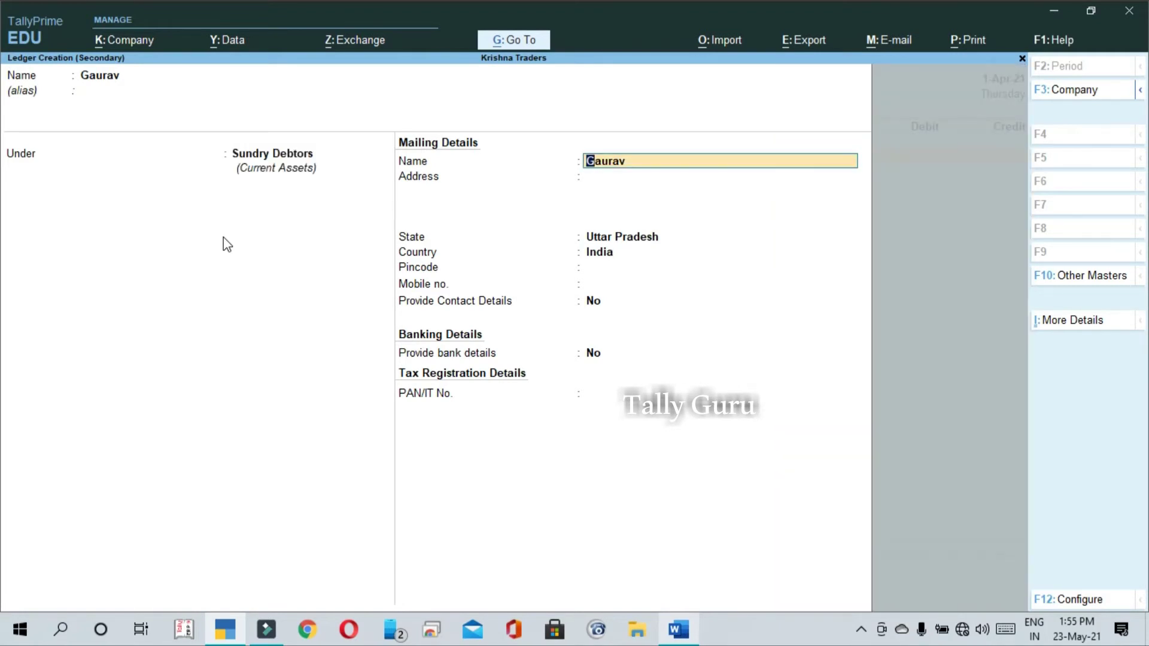
key(ctrl+a)
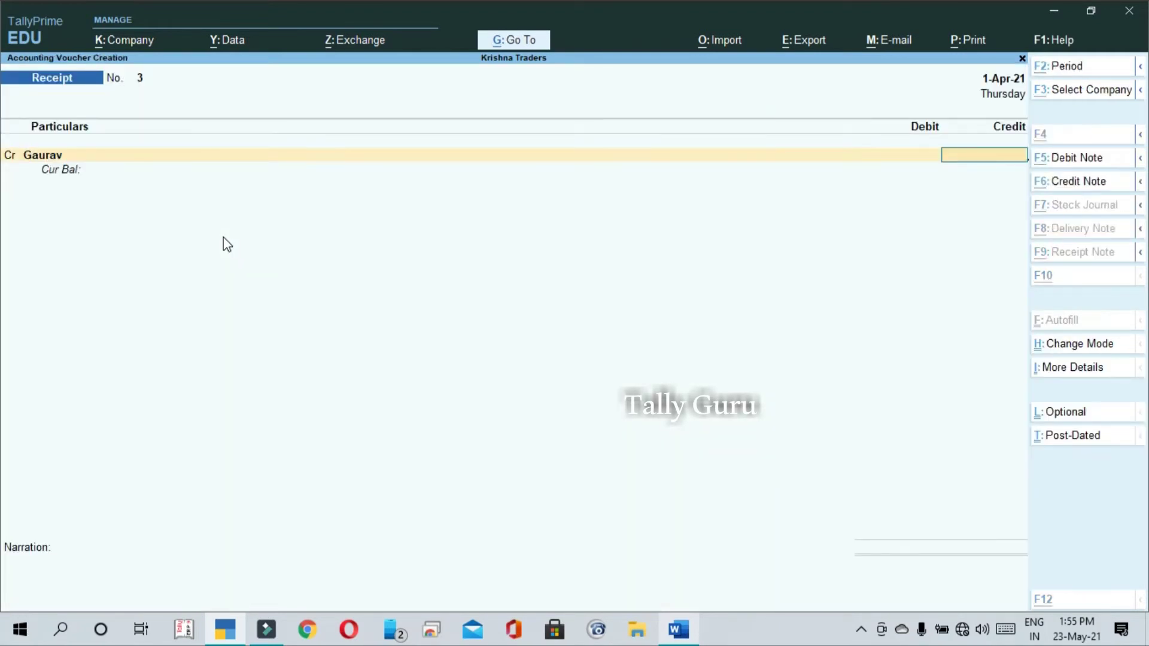
Check entry 4 in the Word document, then credit the payer's ledger with 10,000 in the TallyPrime receipt and start the debit line.
key(alt+Tab)
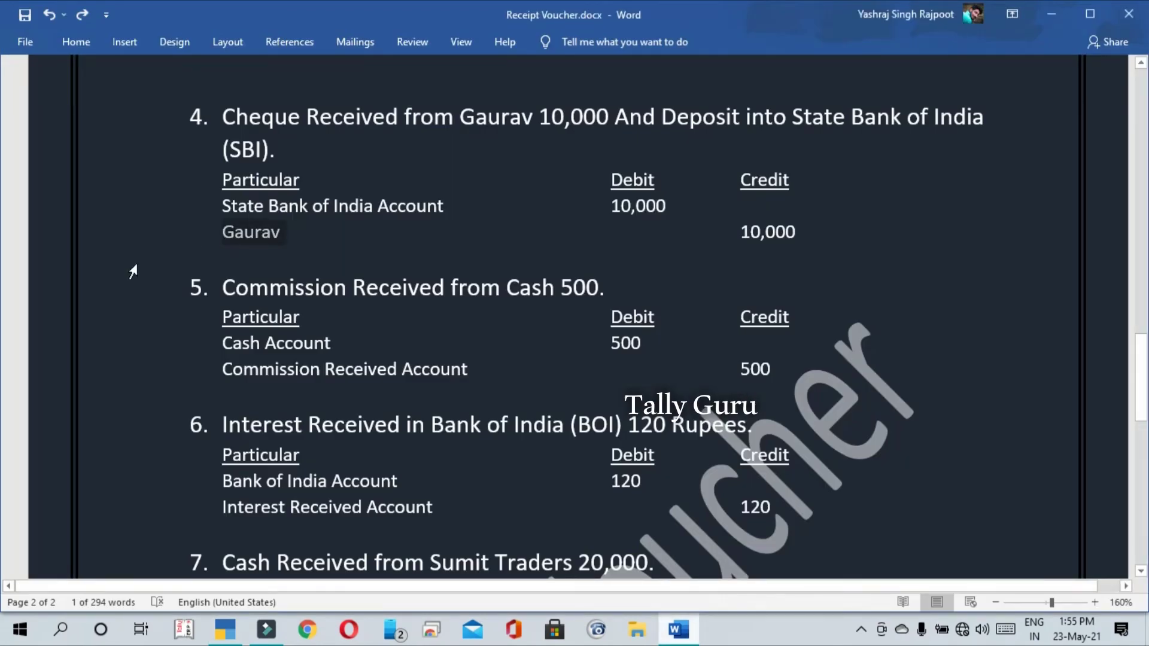
key(alt+Tab)
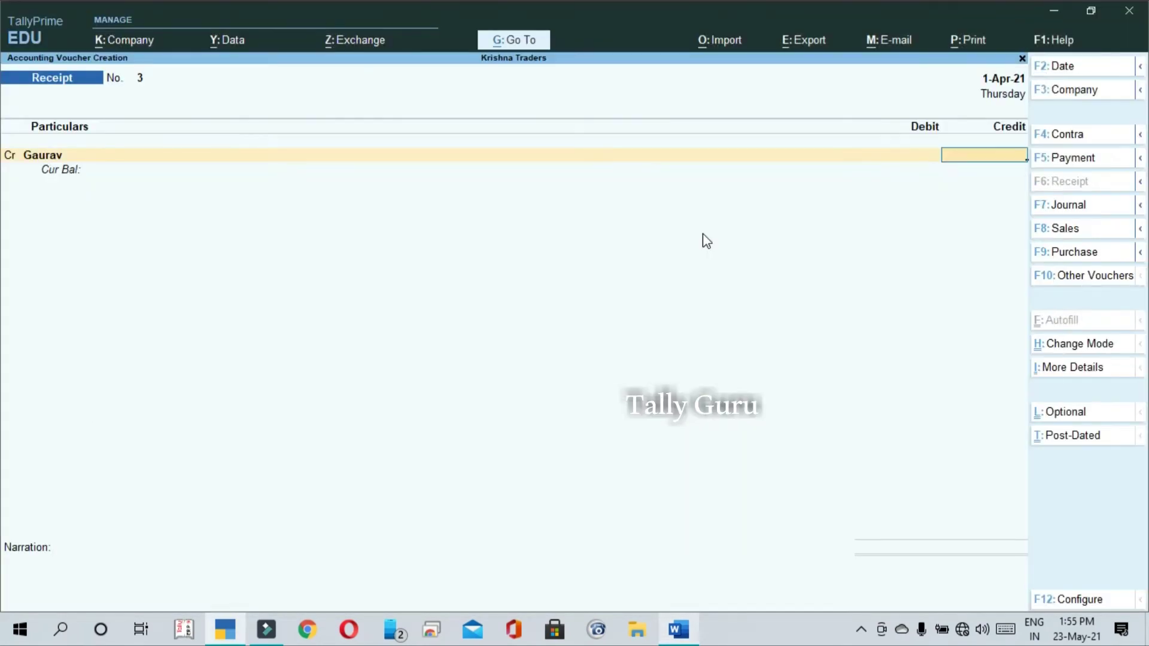
text(10000)
key(Return)
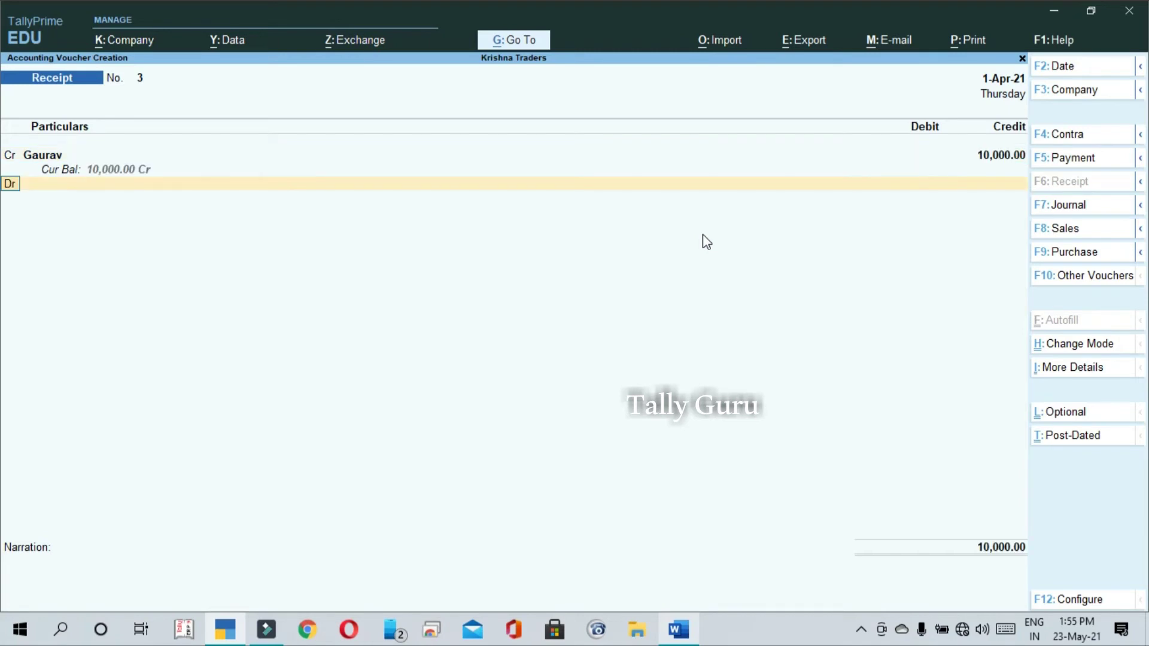
key(Return)
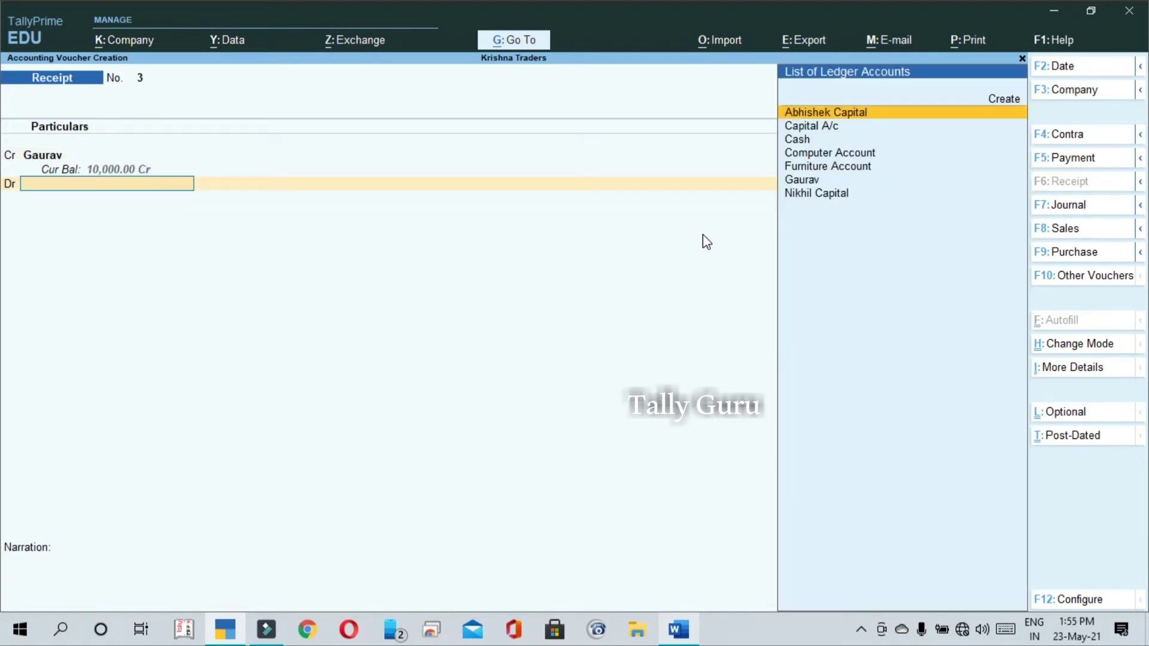
key(super+v)
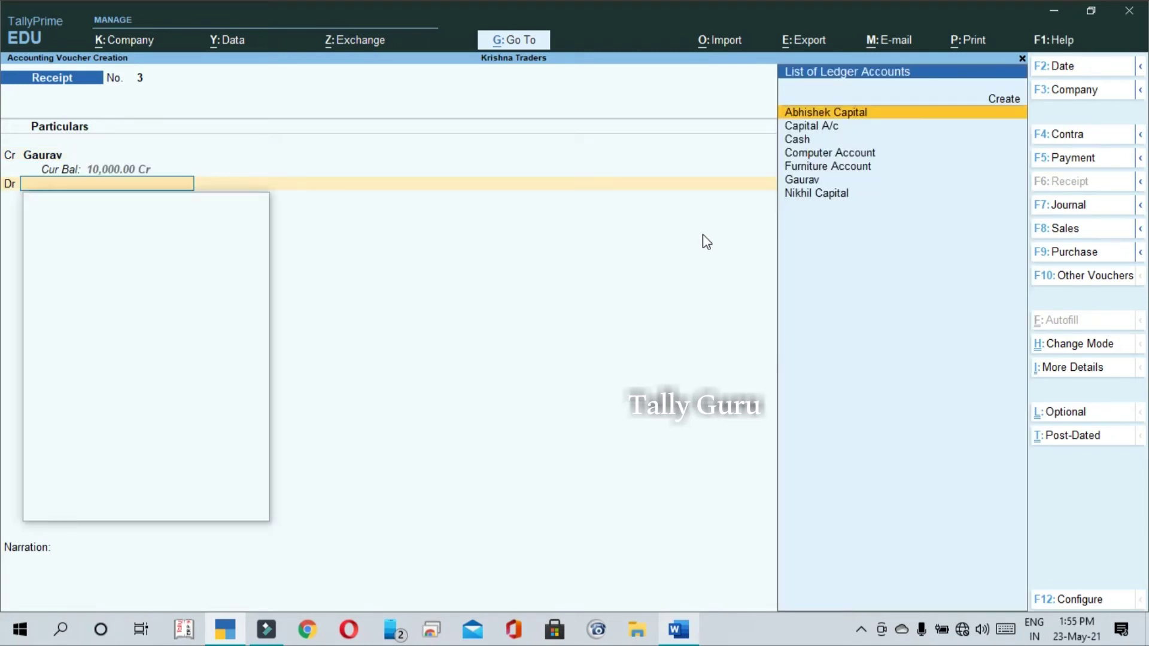
key(Down)
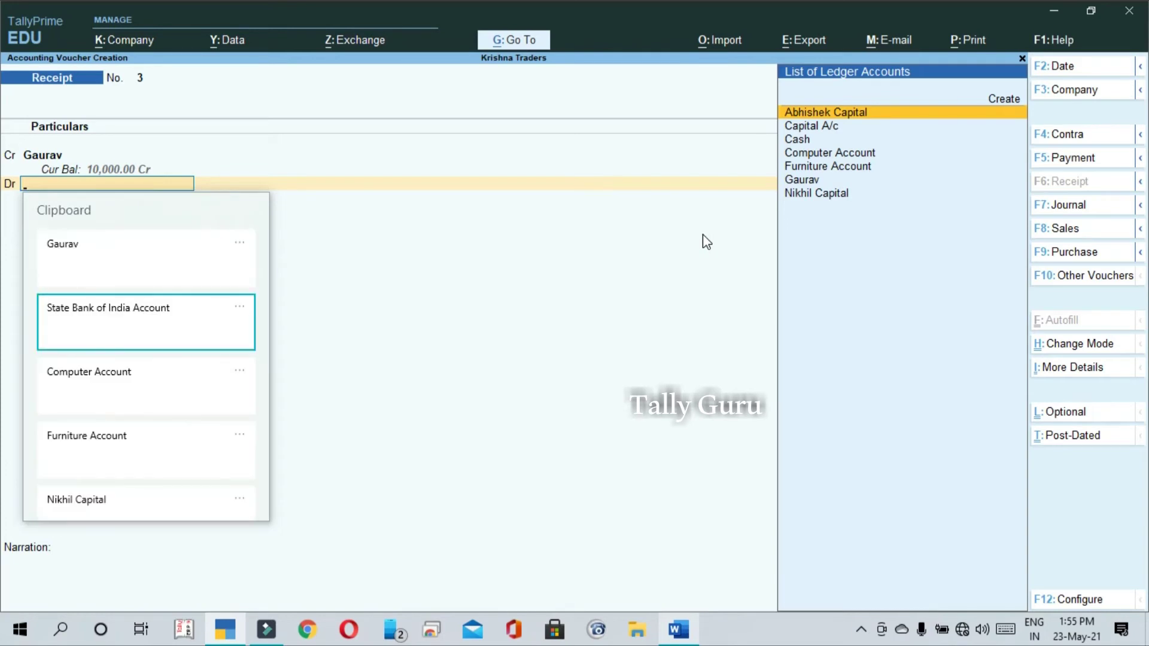
key(Return)
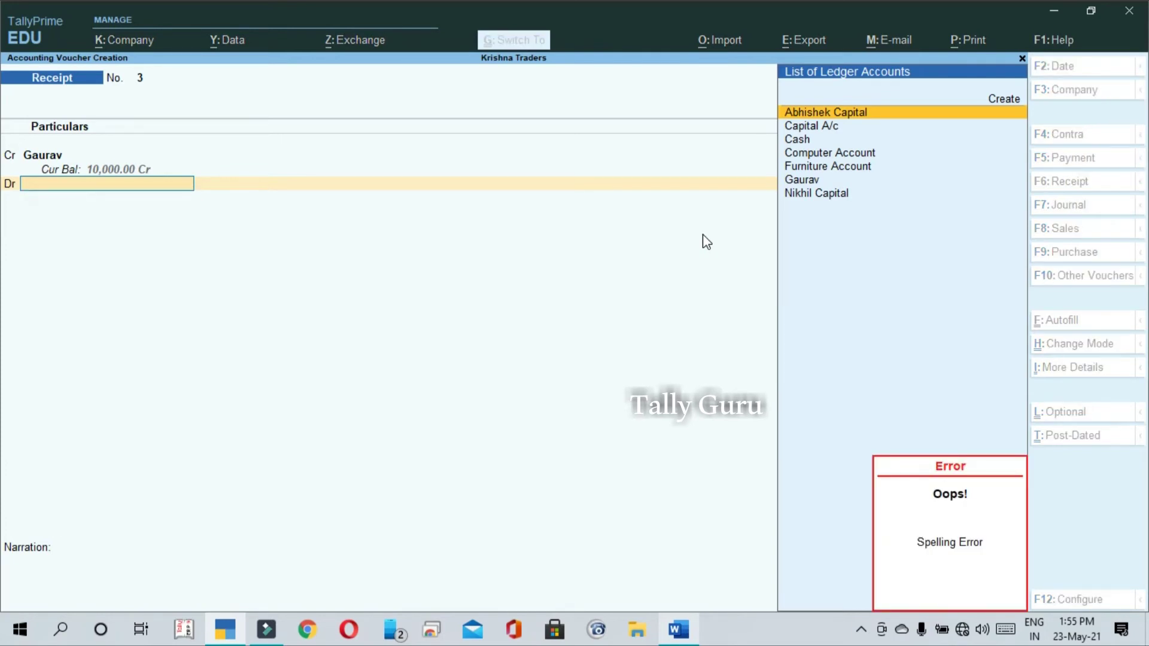
text(st)
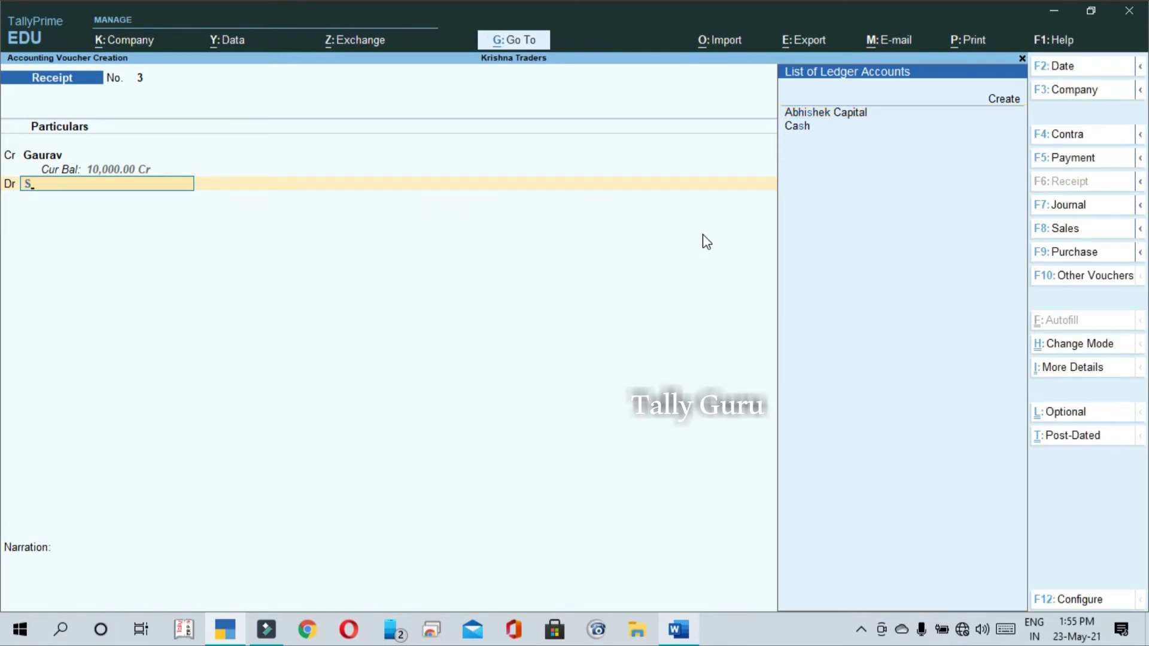
Copy State Bank of India Account from entry 4 in the Word document and paste it as a new ledger's name in TallyPrime.
key(alt+Tab)
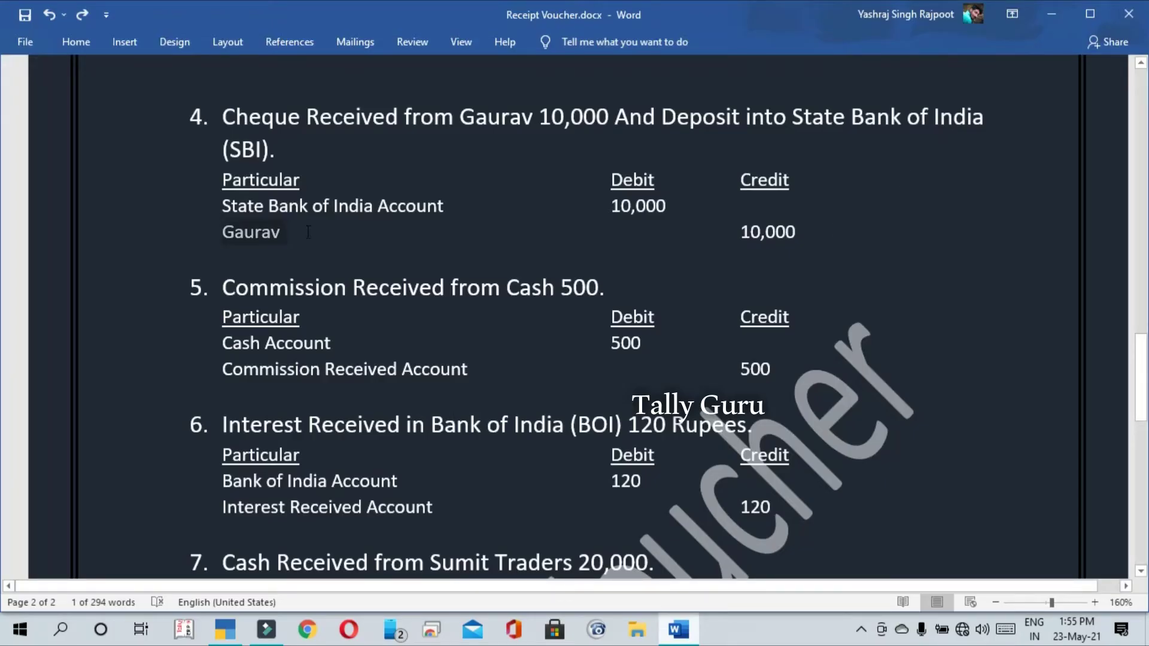
drag(437, 205, 230, 207)
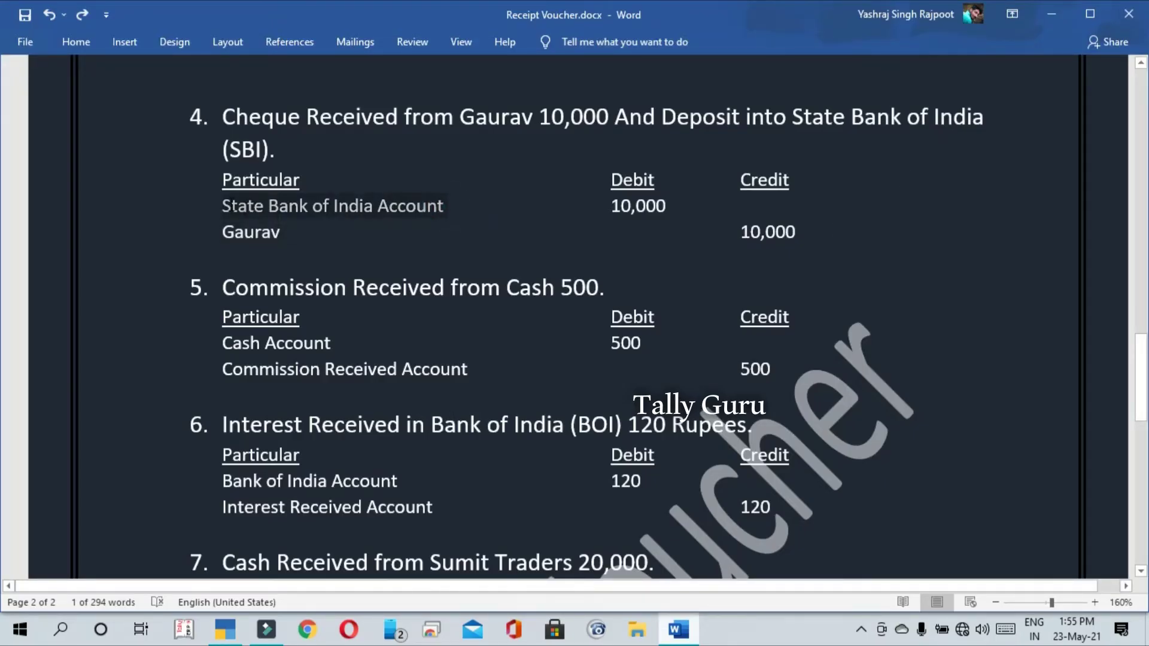
key(alt+Tab)
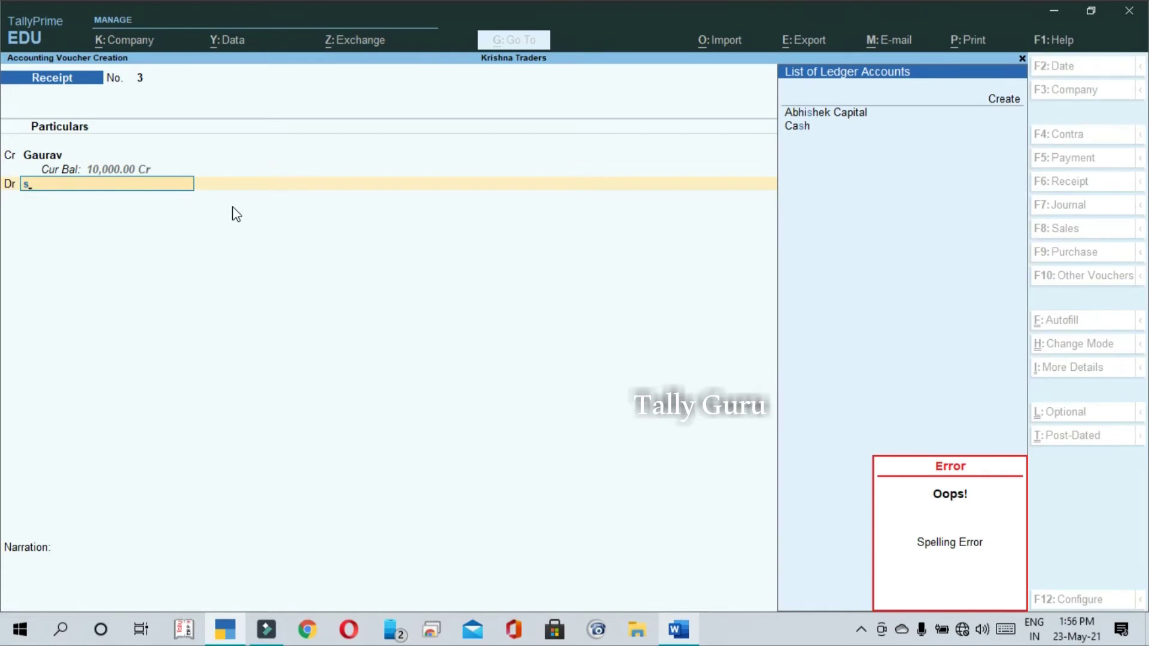
key(alt+c)
key(ctrl+alt+v)
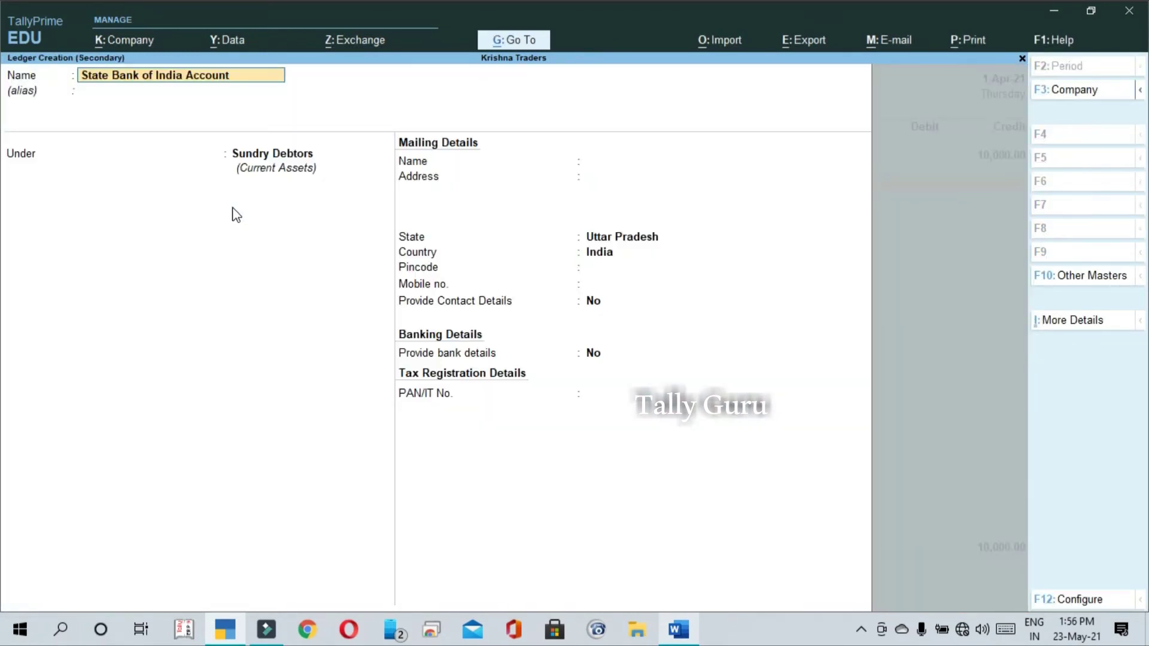
Shorten the new ledger's name to State Bank of India and give it the alias SBI.
key(BackSpace)
key(BackSpace)
key(BackSpace)
key(BackSpace)
key(BackSpace)
key(BackSpace)
key(BackSpace)
key(BackSpace)
key(Return)
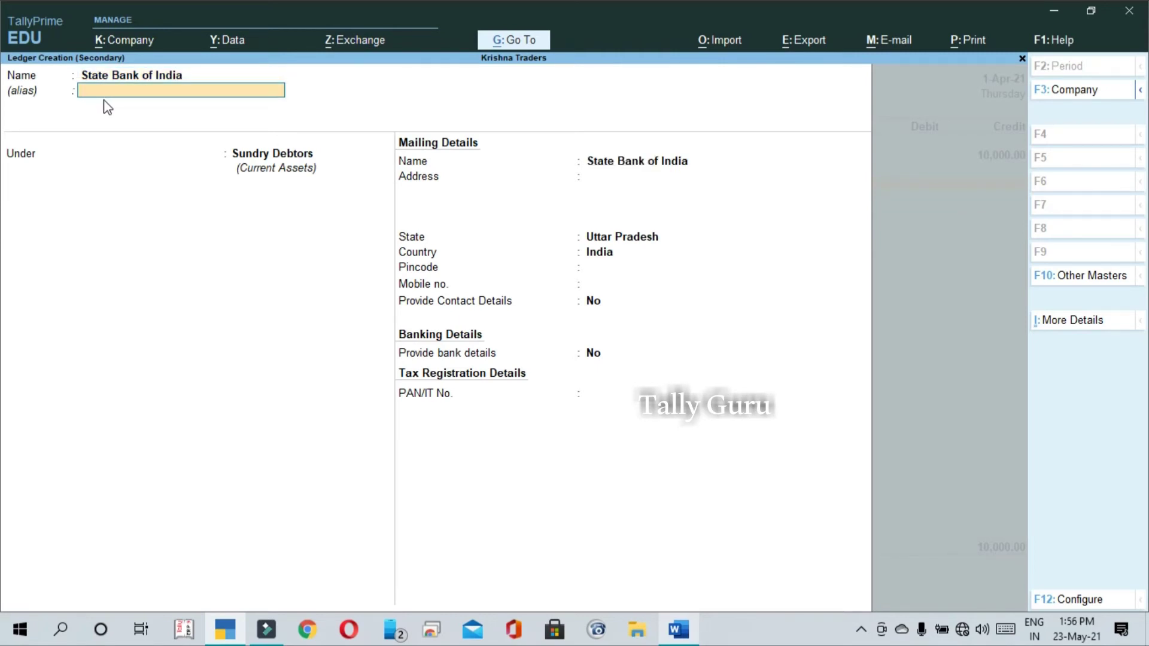
text(SBI)
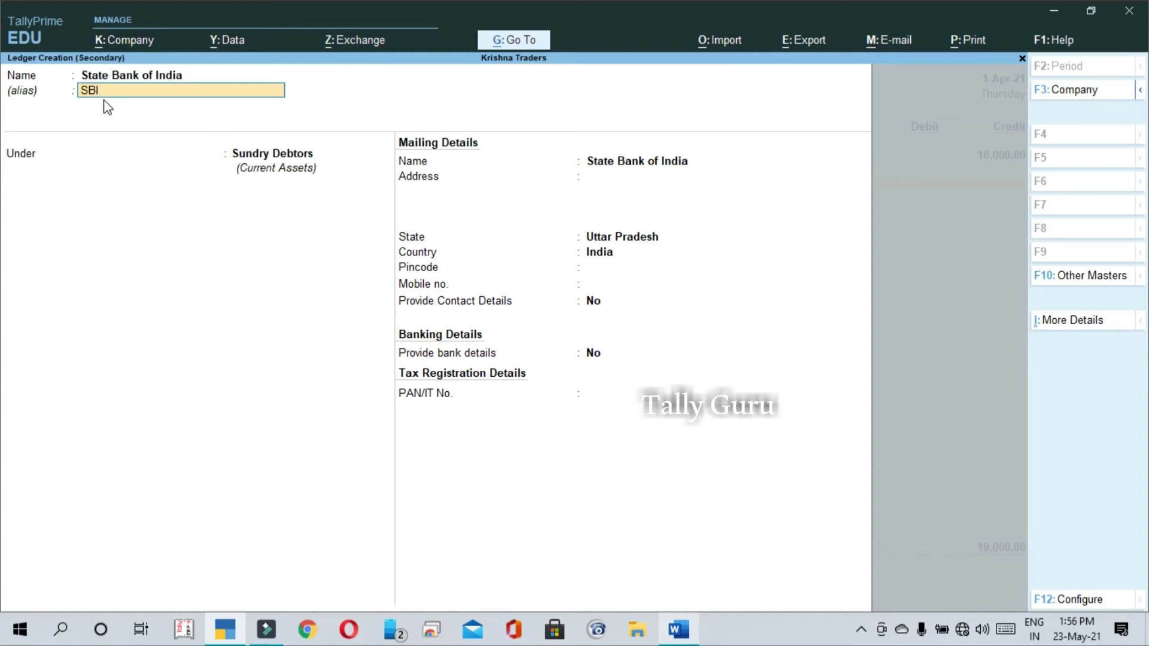
key(Return)
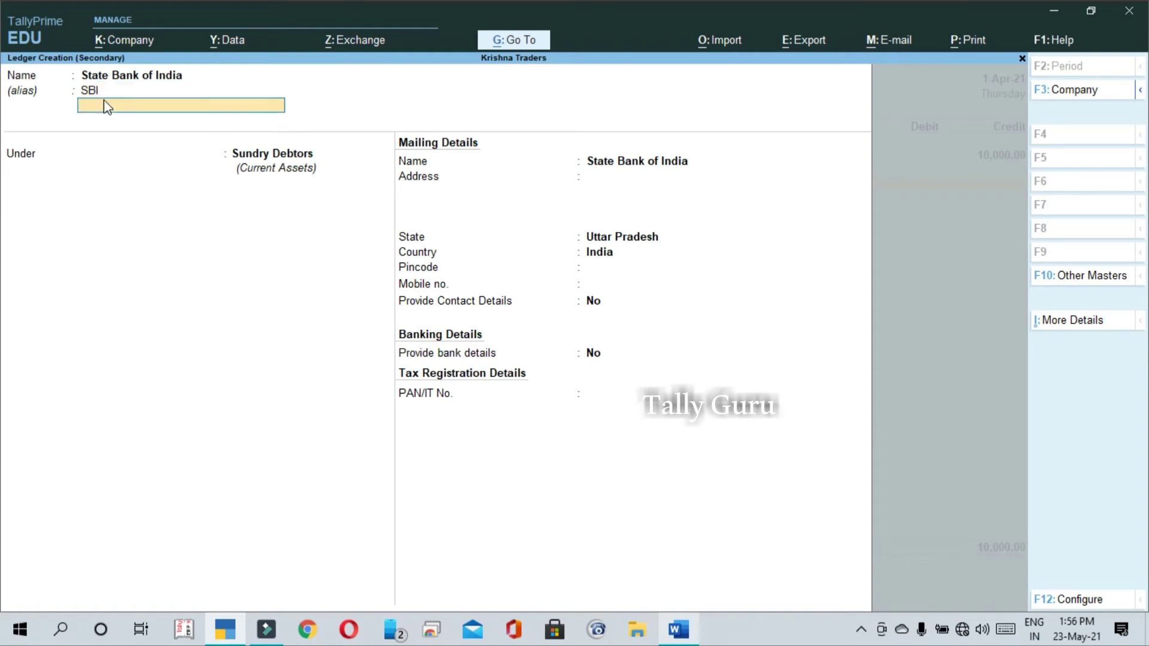
key(Return)
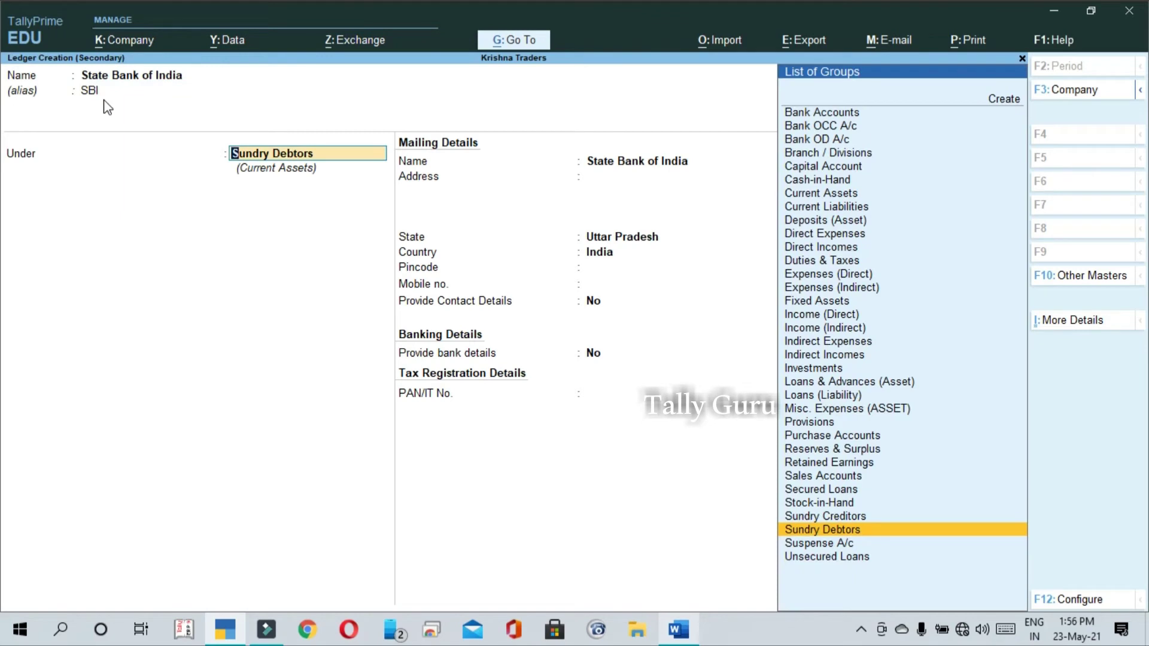
Group the State Bank of India ledger under Bank Accounts and save it into the receipt's debit line.
text(Ban)
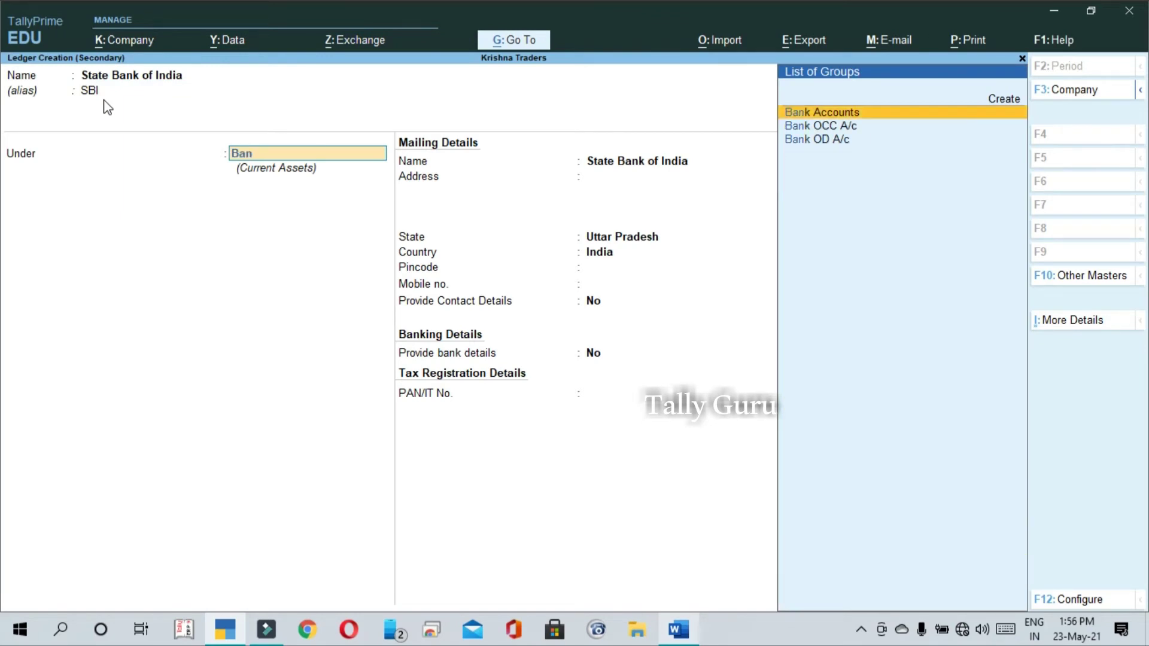
key(Return)
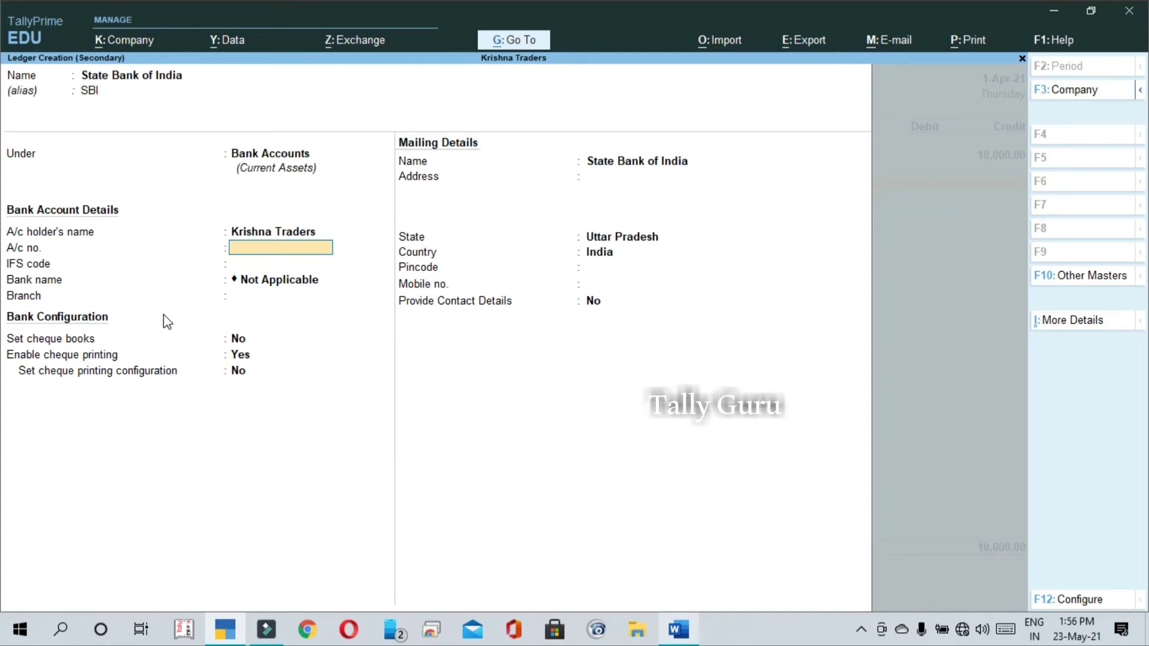
key(ctrl)
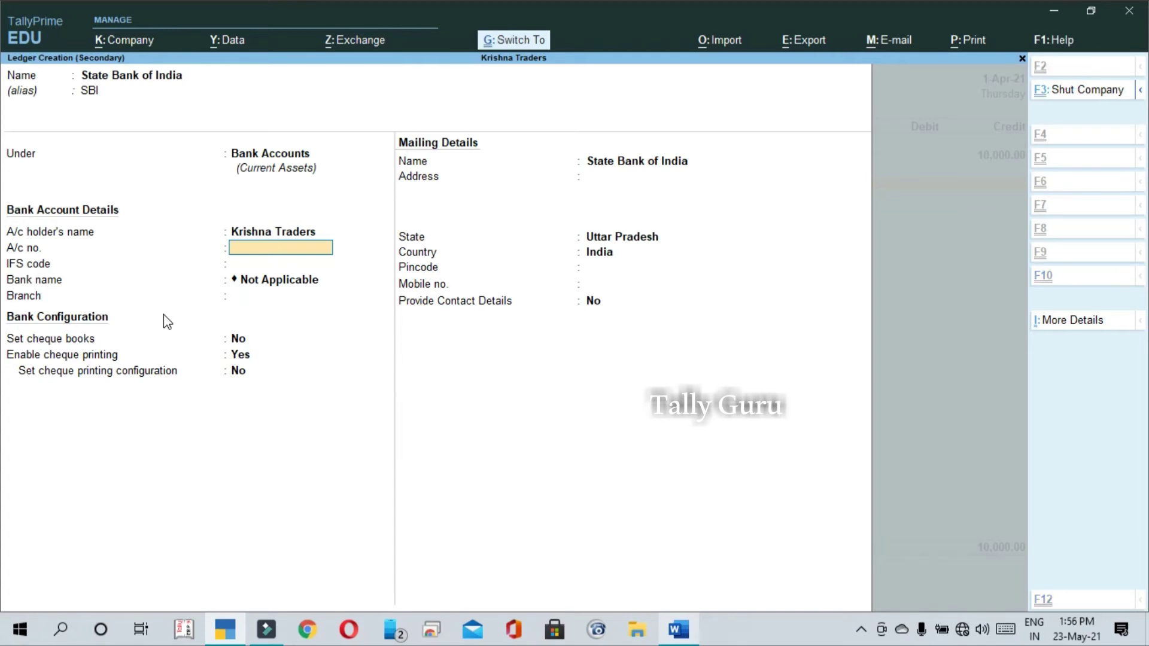
key(ctrl+a)
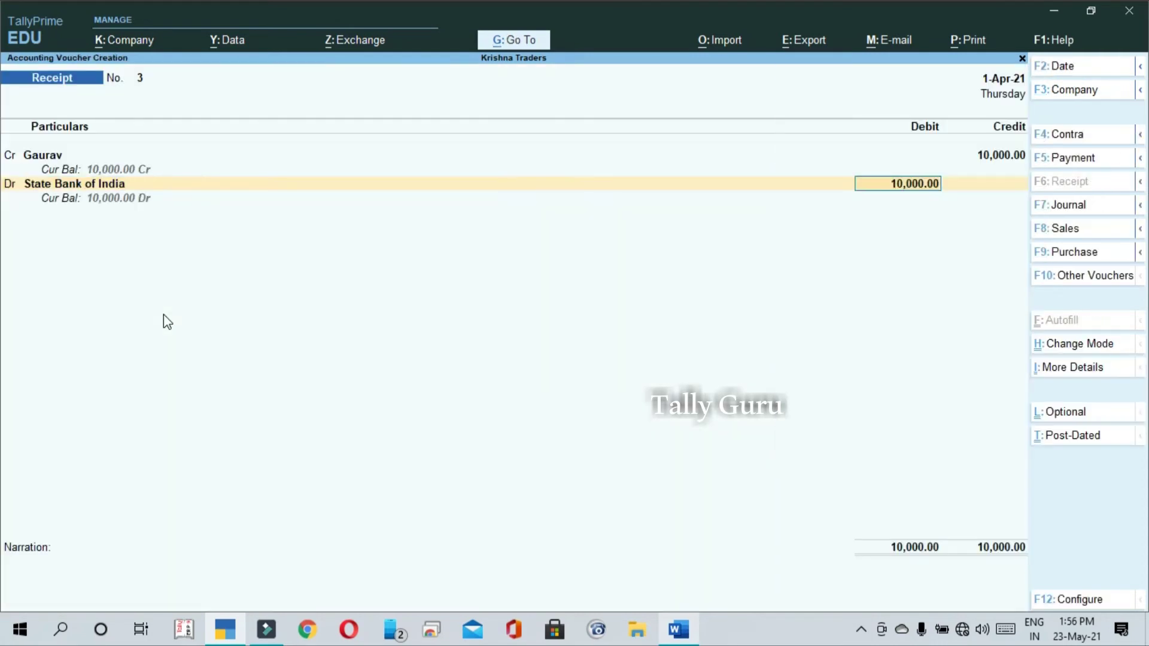
Accept the 10,000 debit and allocate the full amount to the bank with transaction type Cheque/DD.
key(Return)
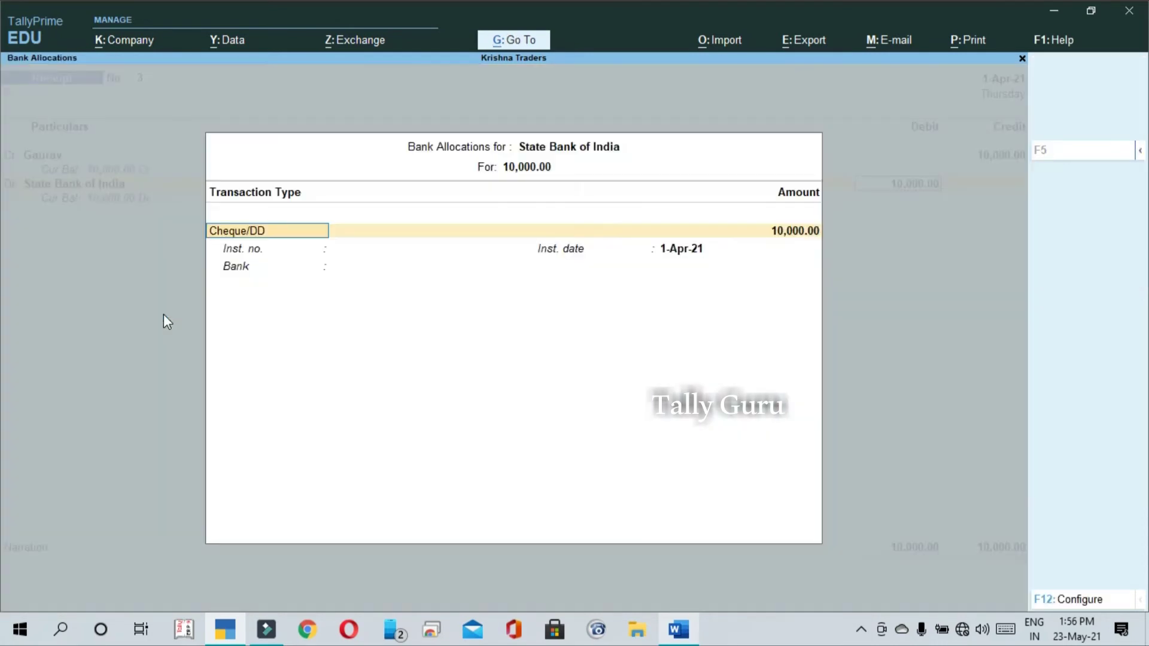
key(Return)
key(Return)
key(Return)
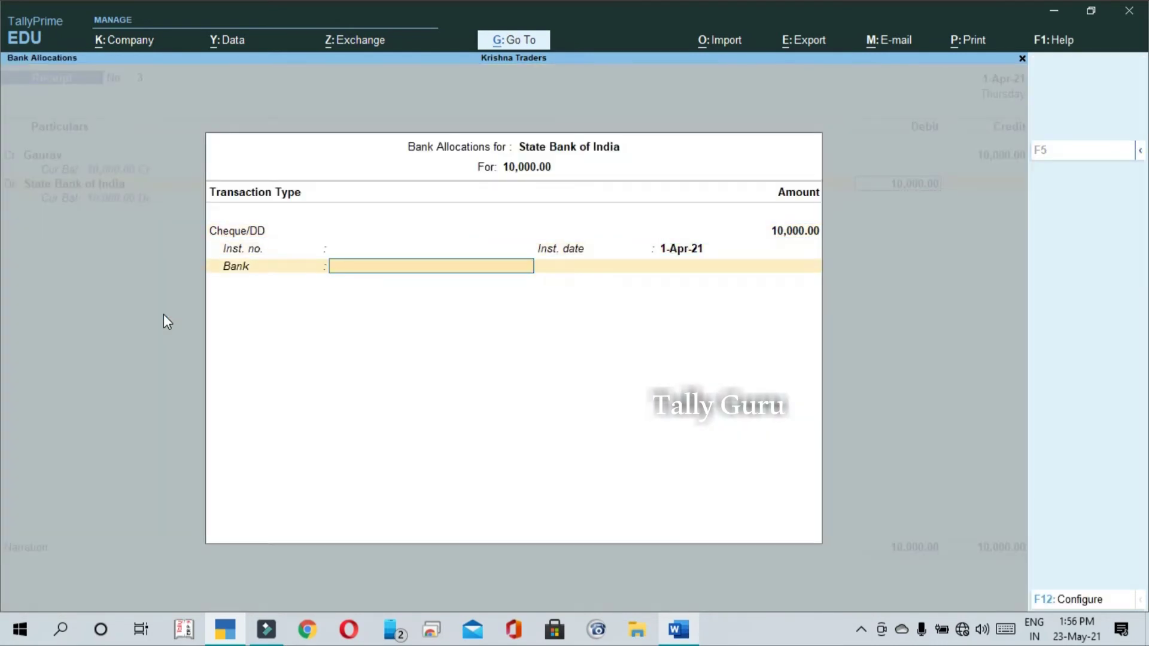
key(BackSpace)
key(BackSpace)
key(BackSpace)
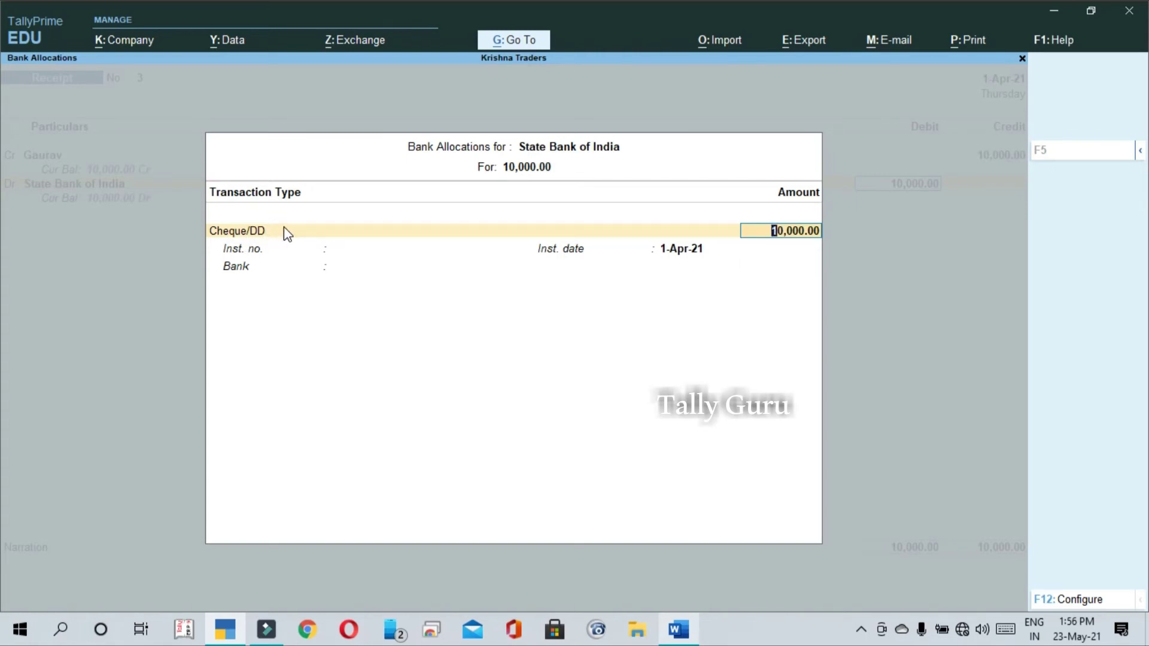
key(Return)
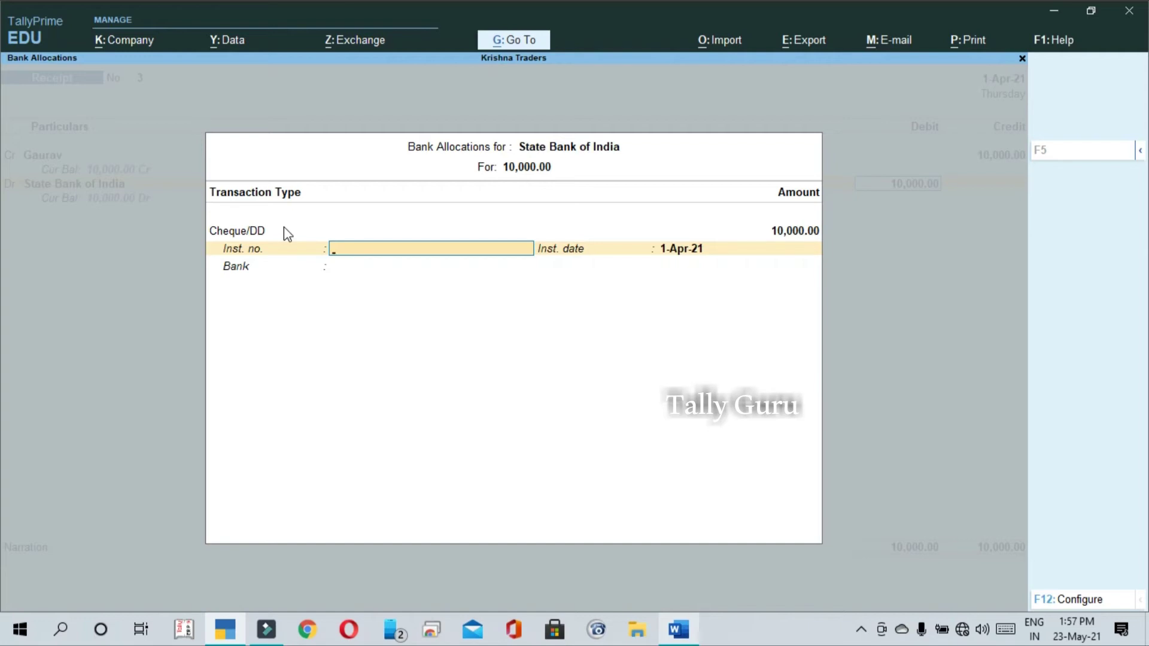
Set the cheque's instrument number to 123456 and its instrument date to 1-May-21.
text(123456)
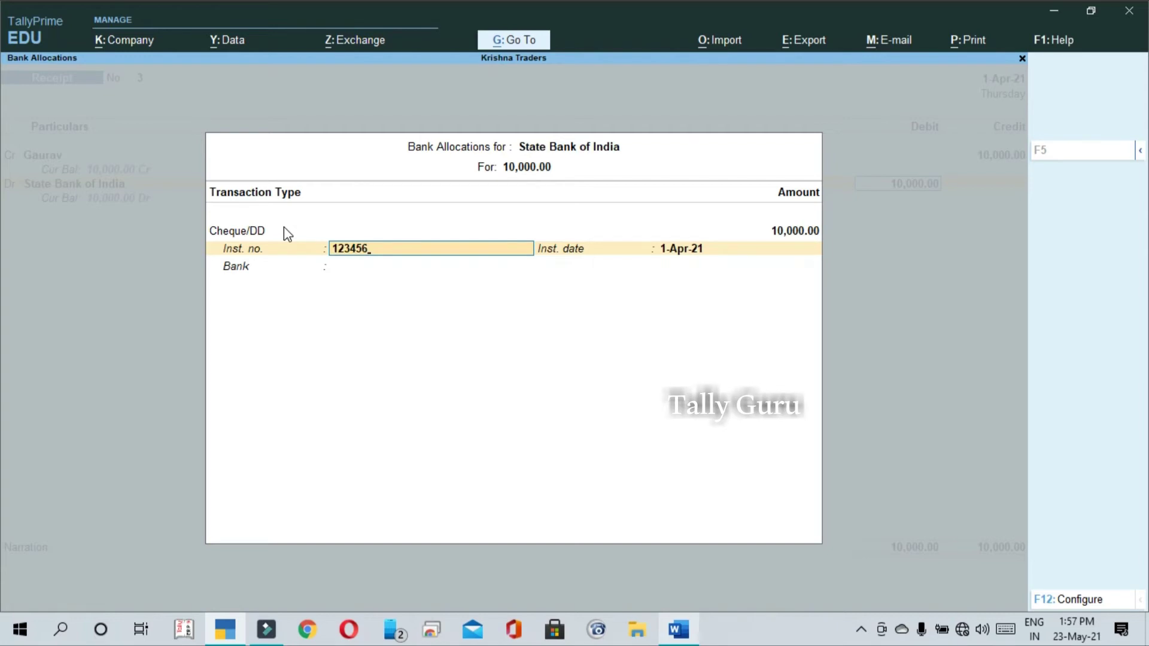
key(Return)
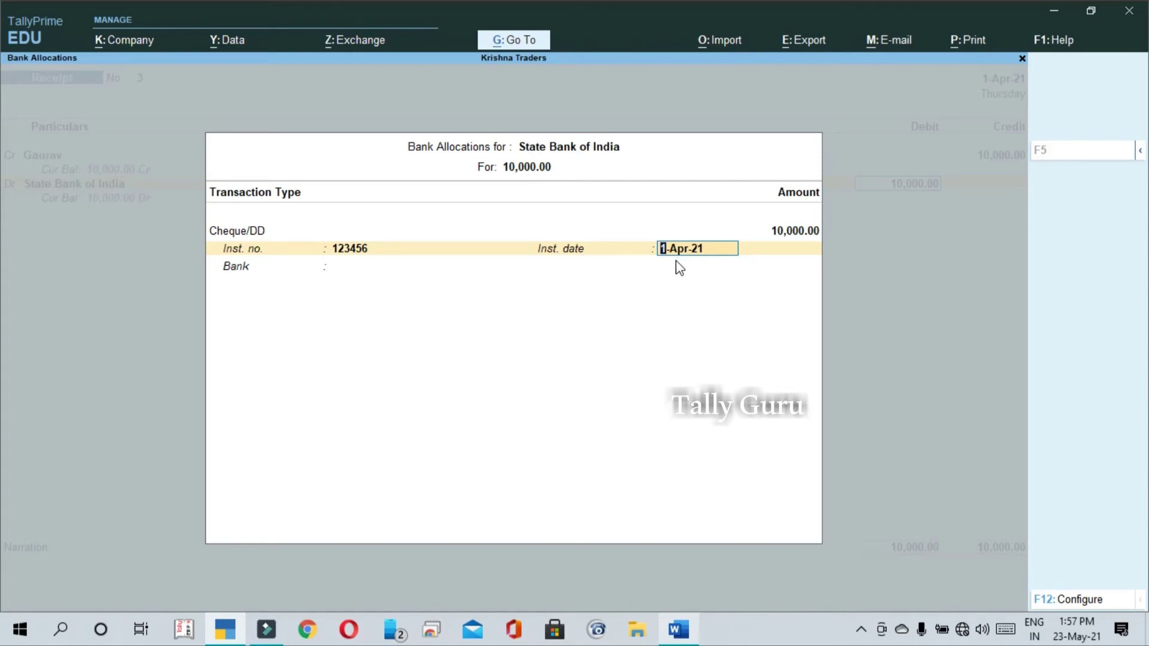
text(1-5)
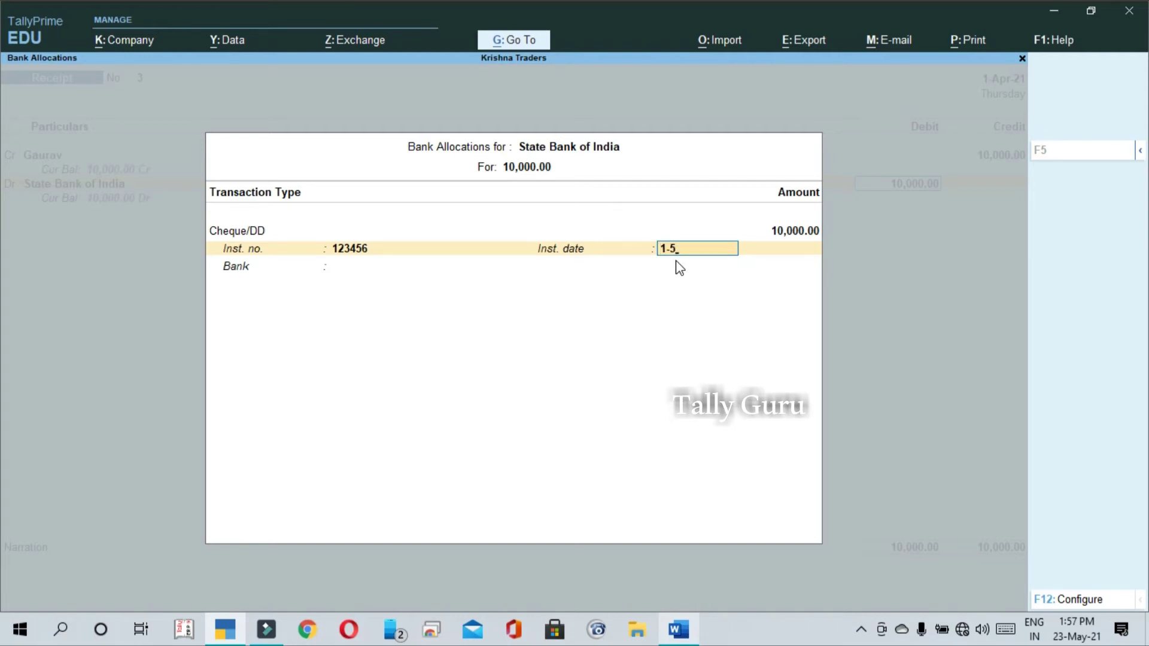
key(Return)
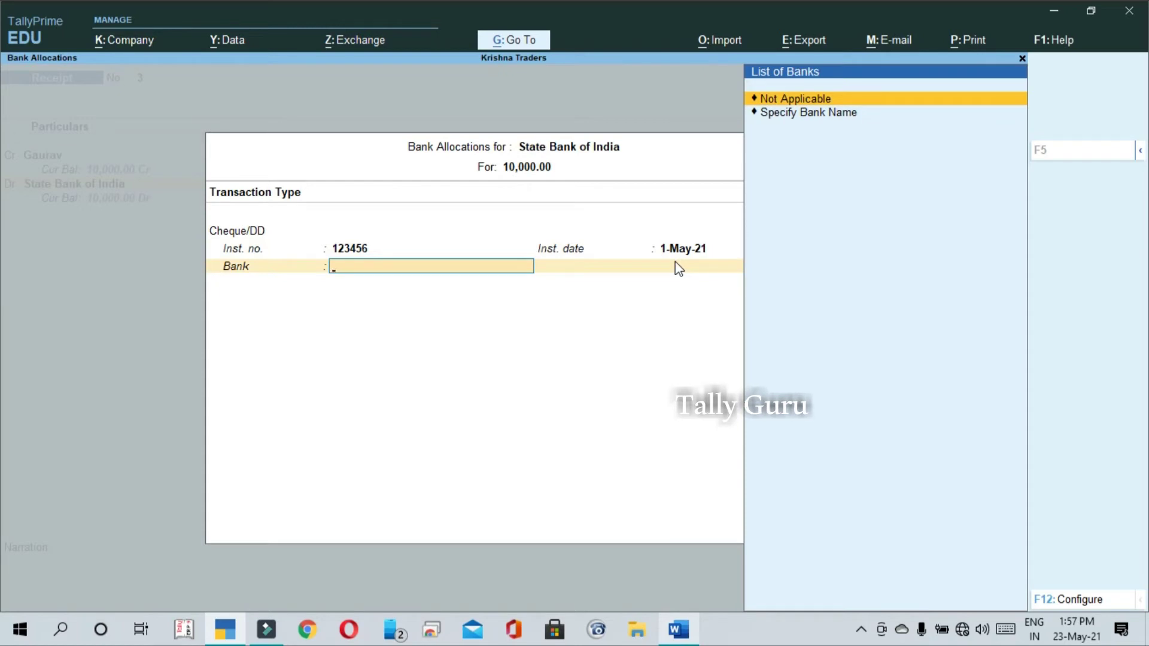
Choose Not Applicable as the cheque's bank and finish the bank allocation.
key(Down)
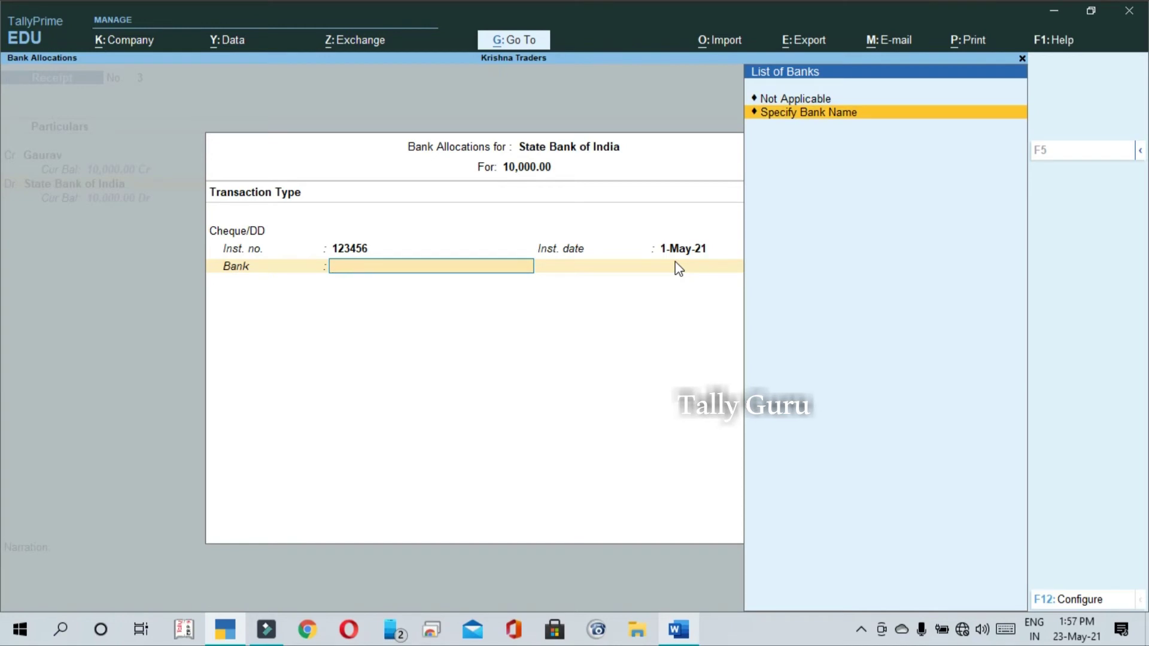
key(Up)
key(Return)
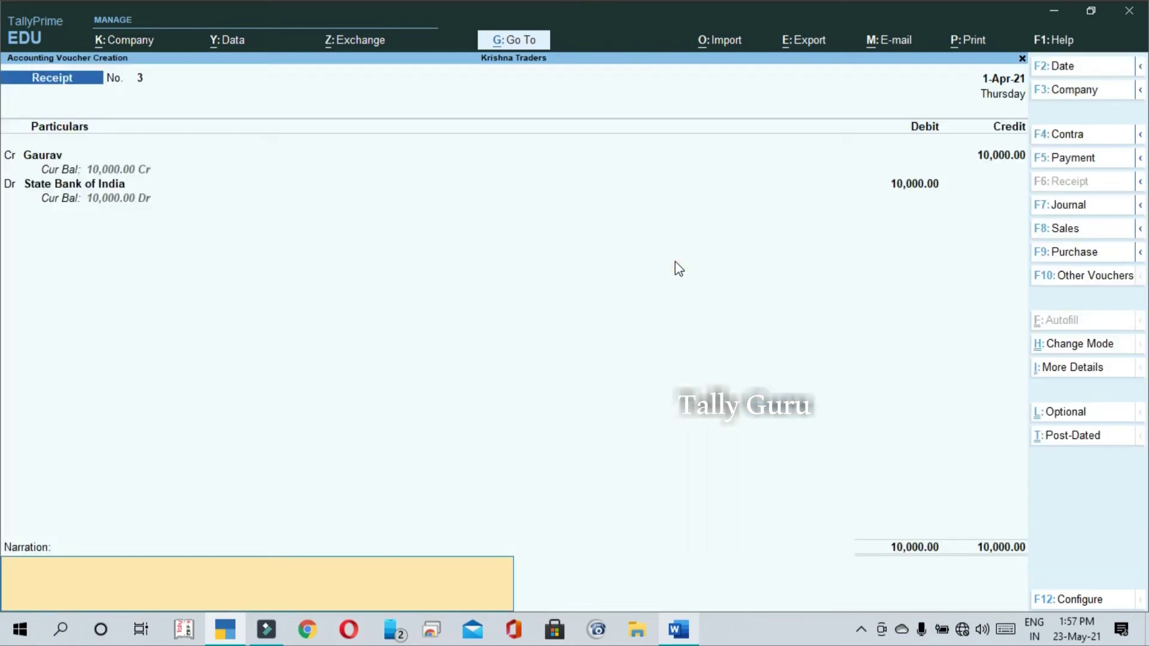
Set the receipt's voucher date to 1-5-2021, leave the narration empty and save the voucher.
key(F2)
text(1-5-)
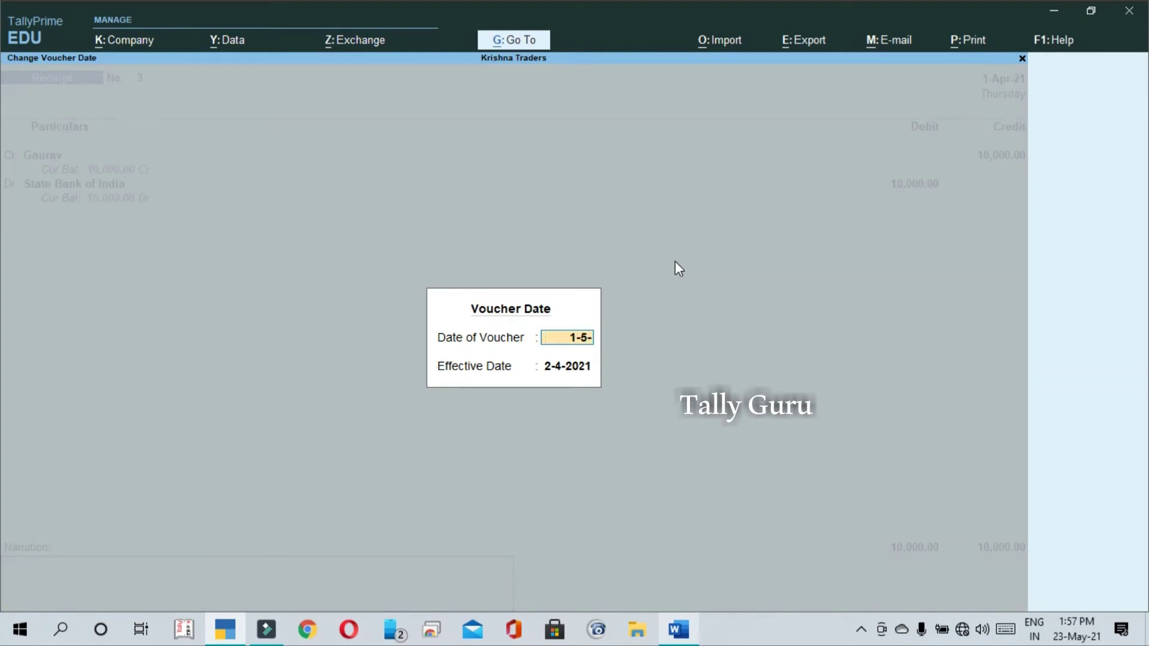
key(Return)
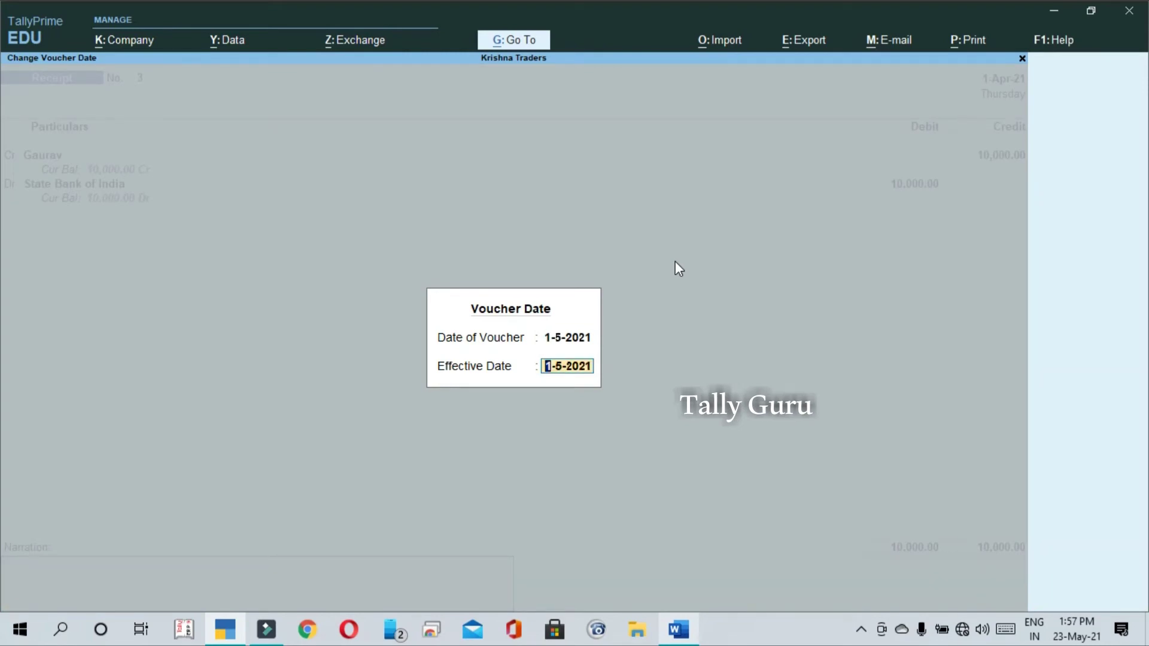
key(Return)
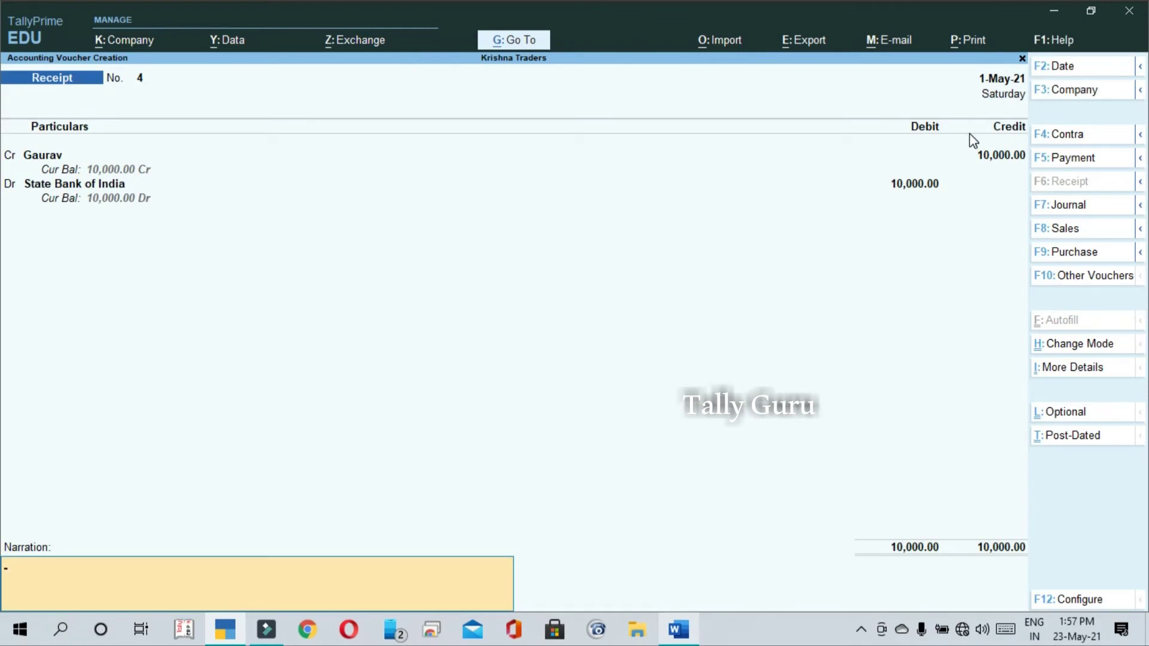
key(Return)
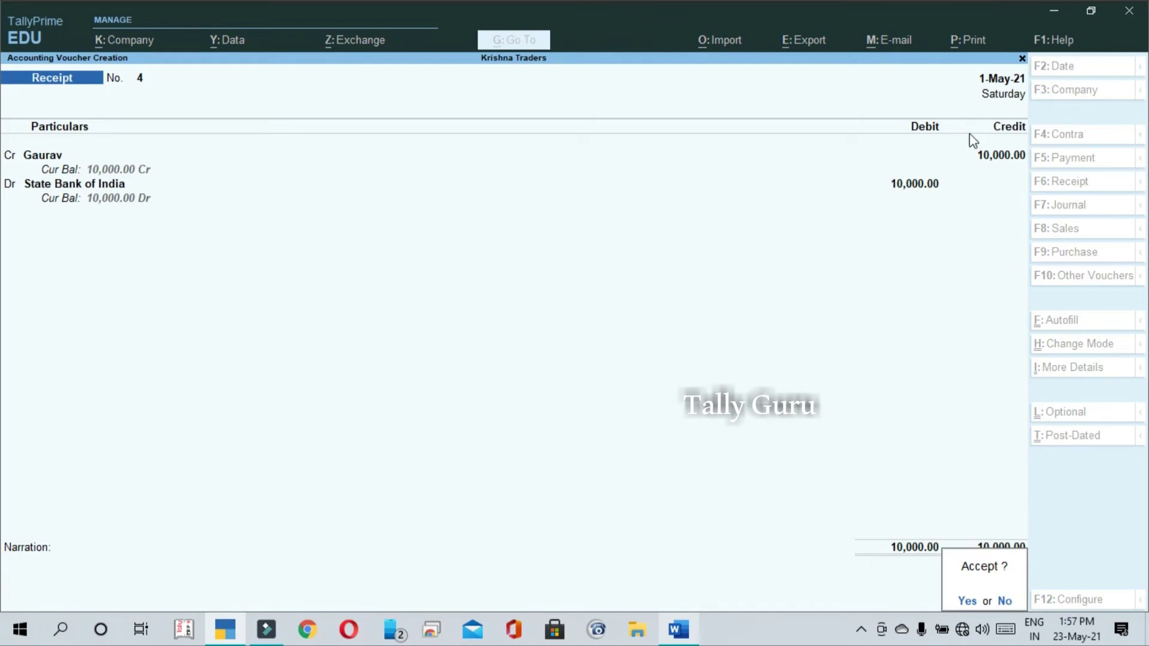
key(Return)
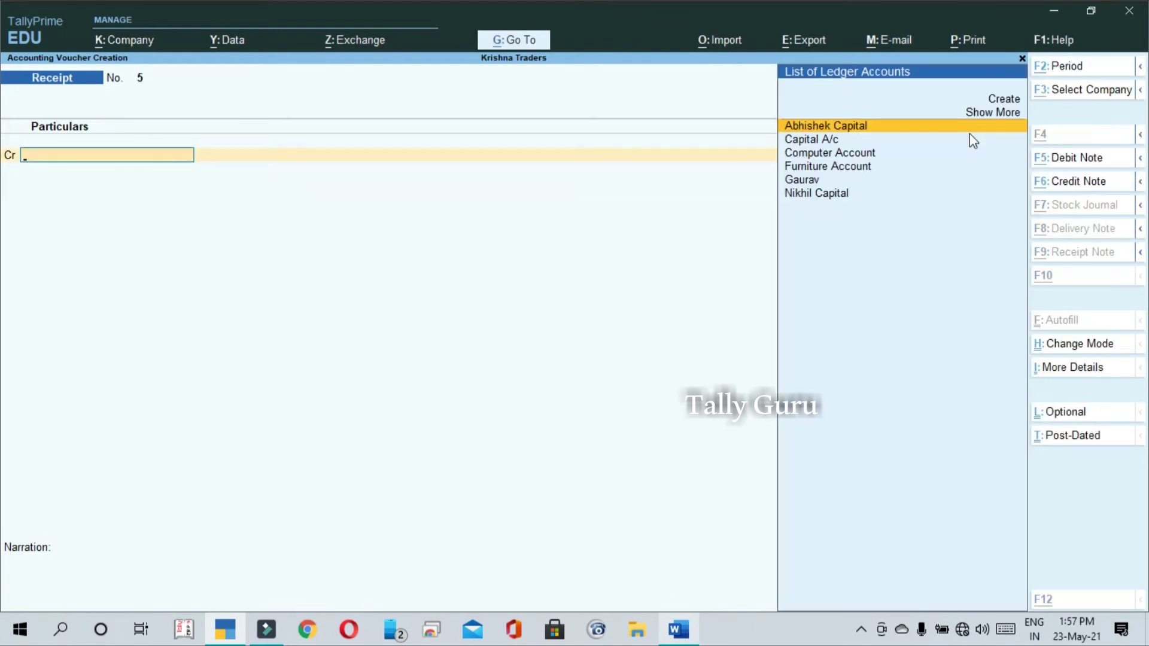
Open the Balance Sheet in detailed form and examine the Sundry Debtors group under Current Assets.
key(alt+g)
key(Return)
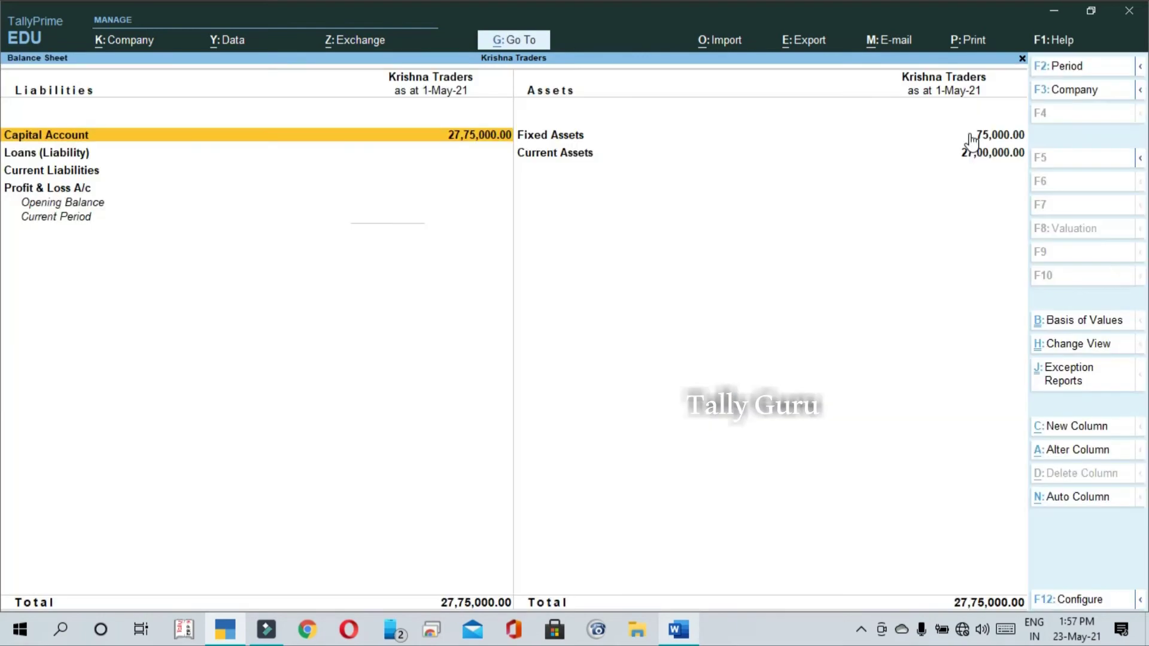
key(alt+F5)
key(Down)
key(Right)
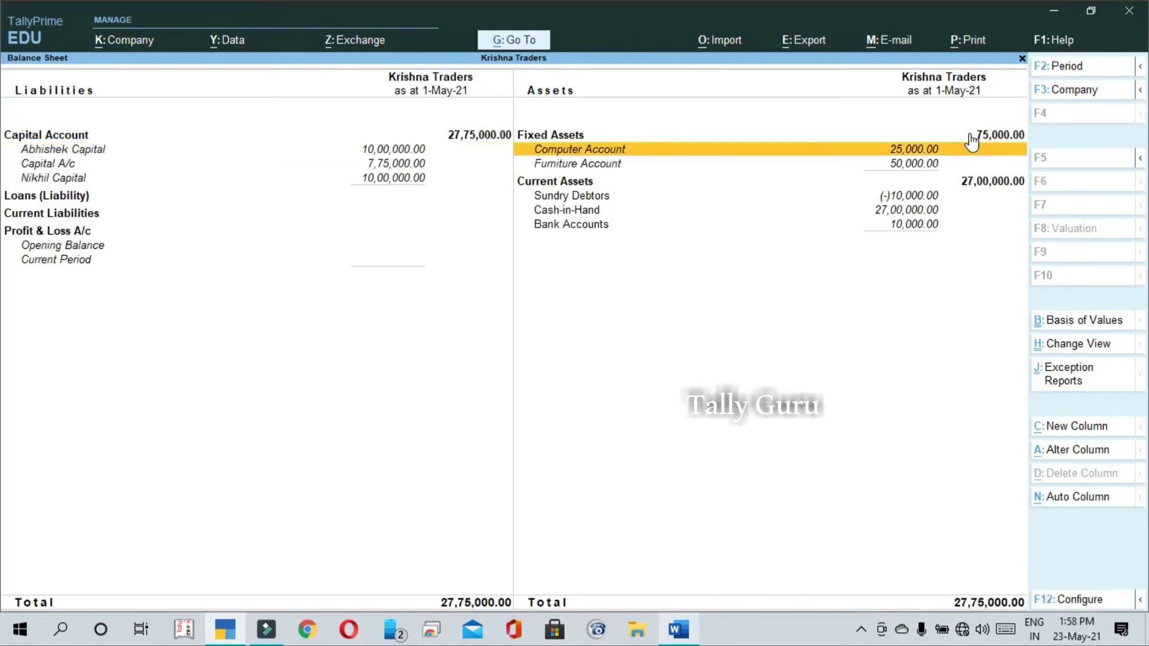
key(Down)
key(Down)
key(Down)
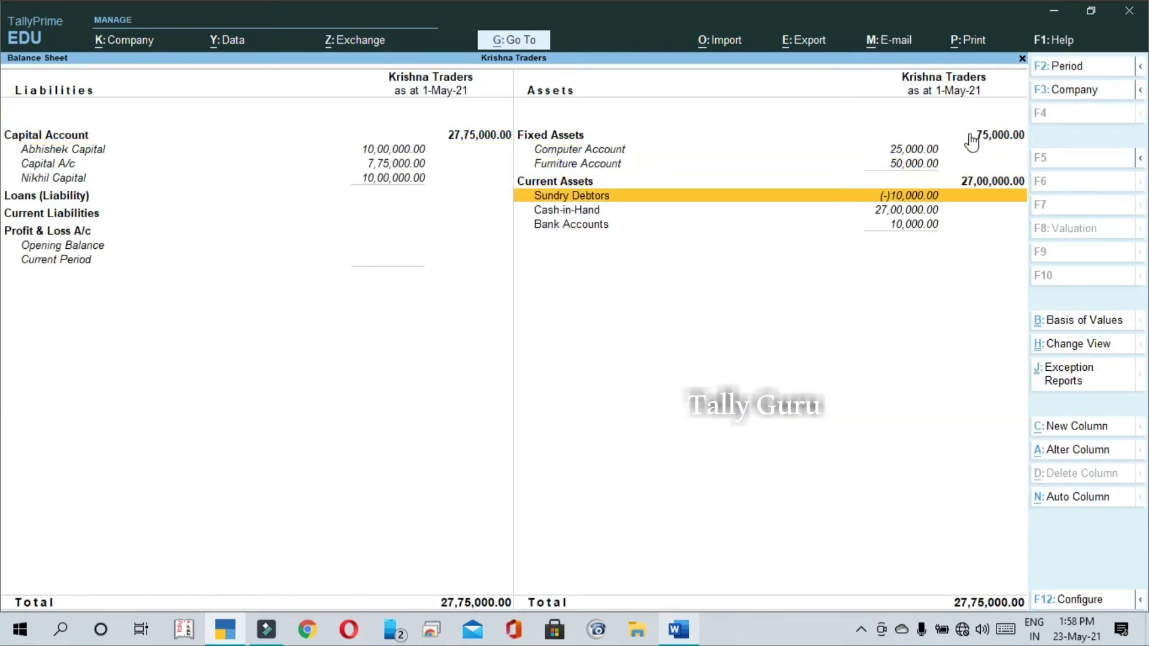
click(921, 197)
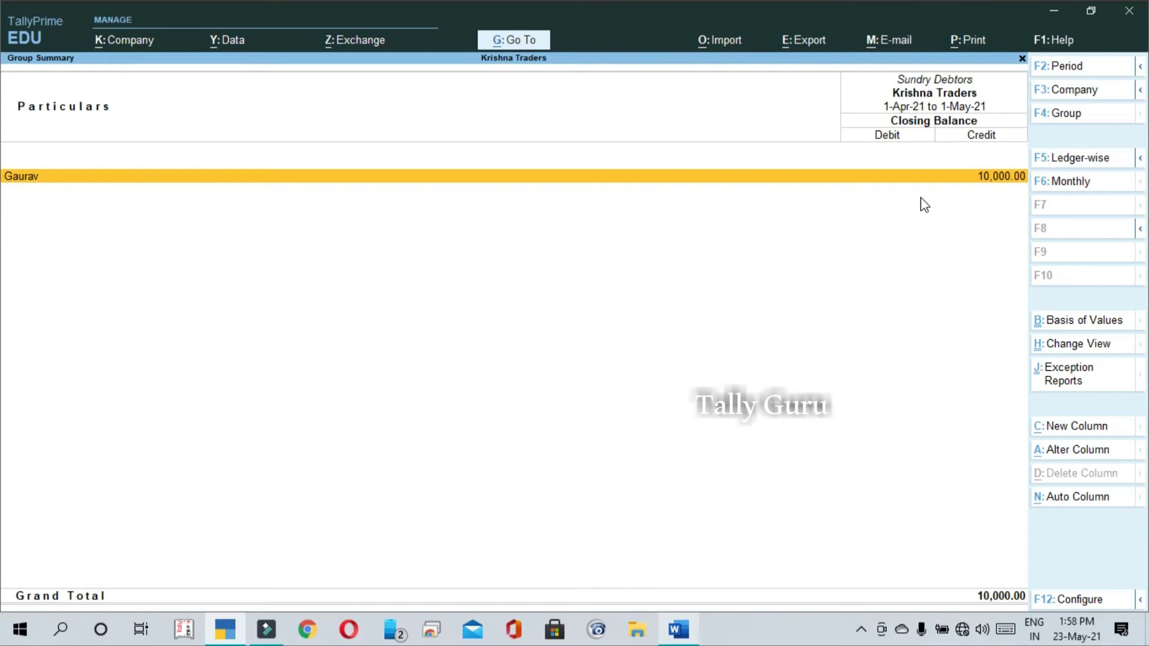
key(Escape)
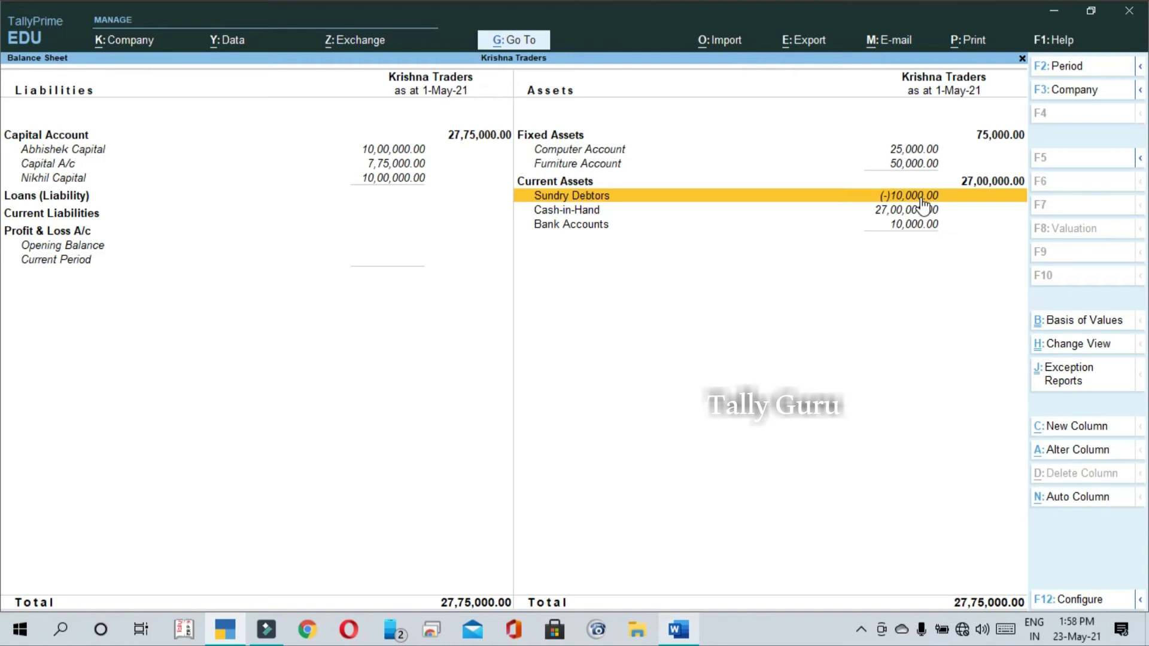
Examine the Cash ledger's monthly summary and the Bank Accounts group from the Balance Sheet, and return to the blank receipt voucher.
key(Down)
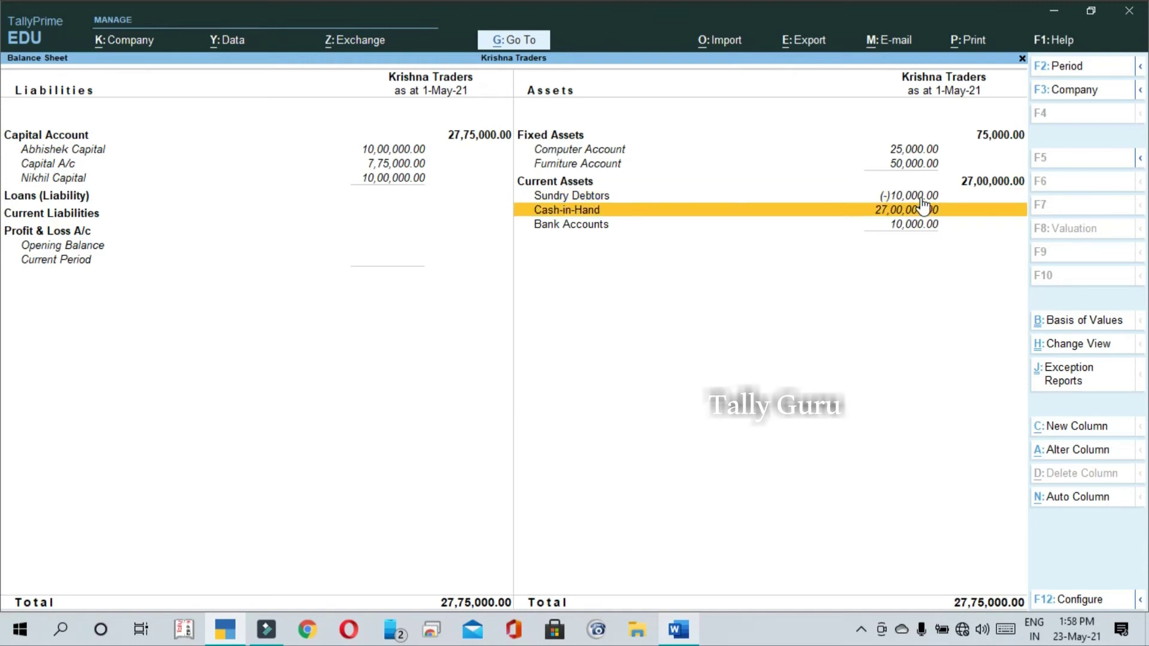
key(Return)
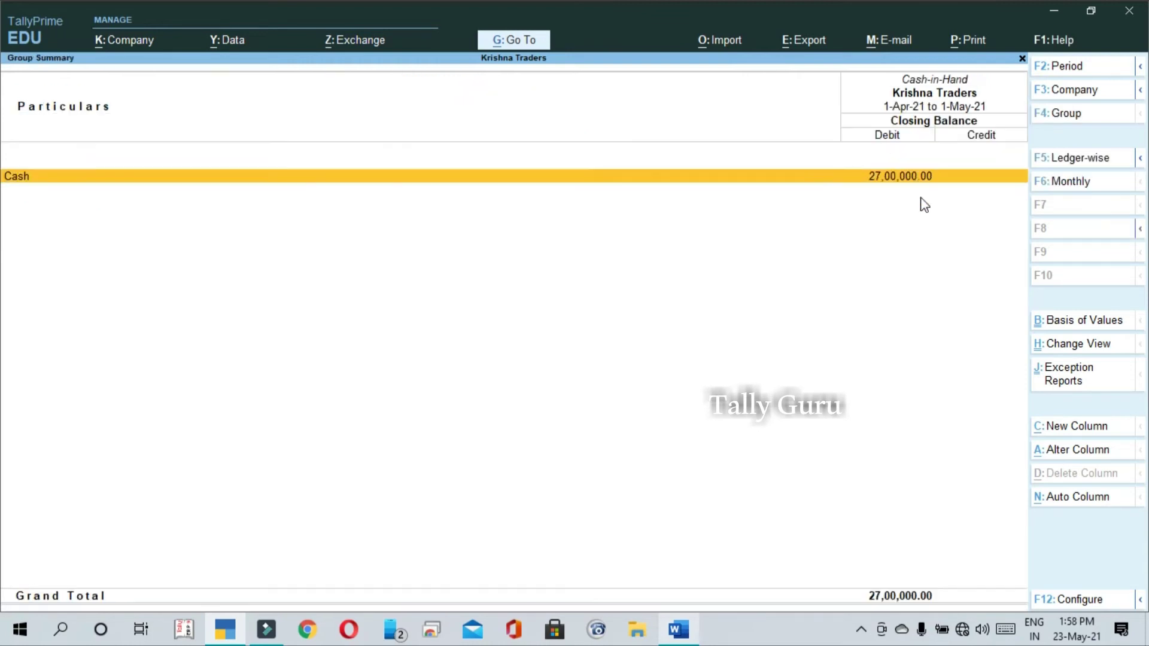
key(Return)
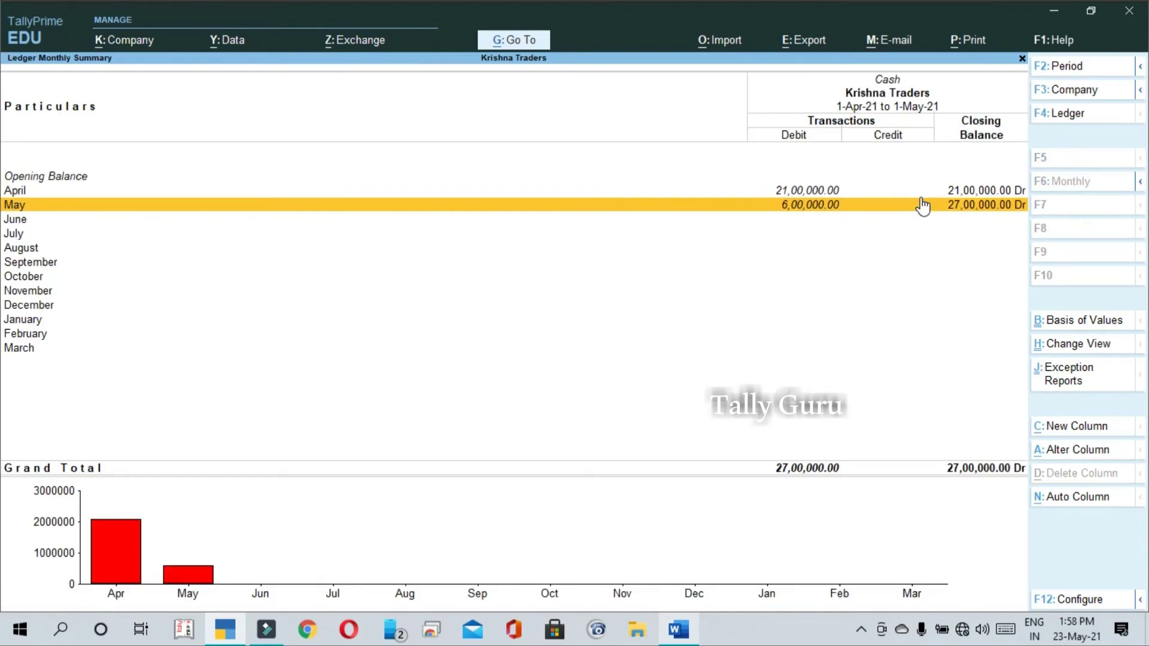
key(Escape)
key(Escape)
key(Down)
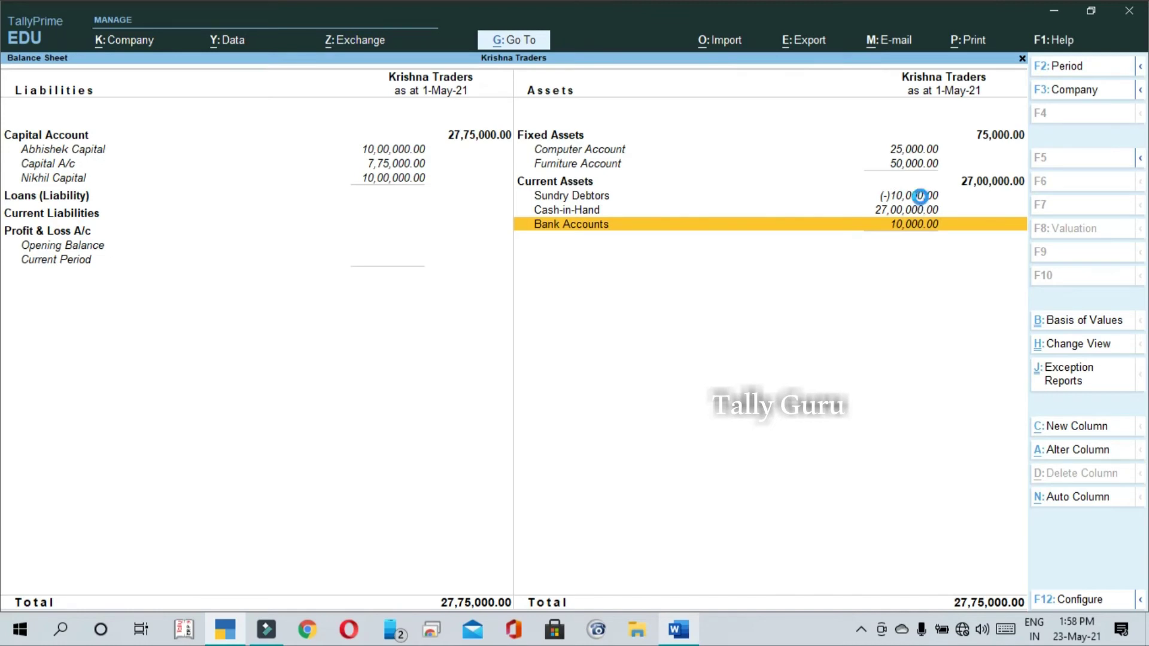
key(Return)
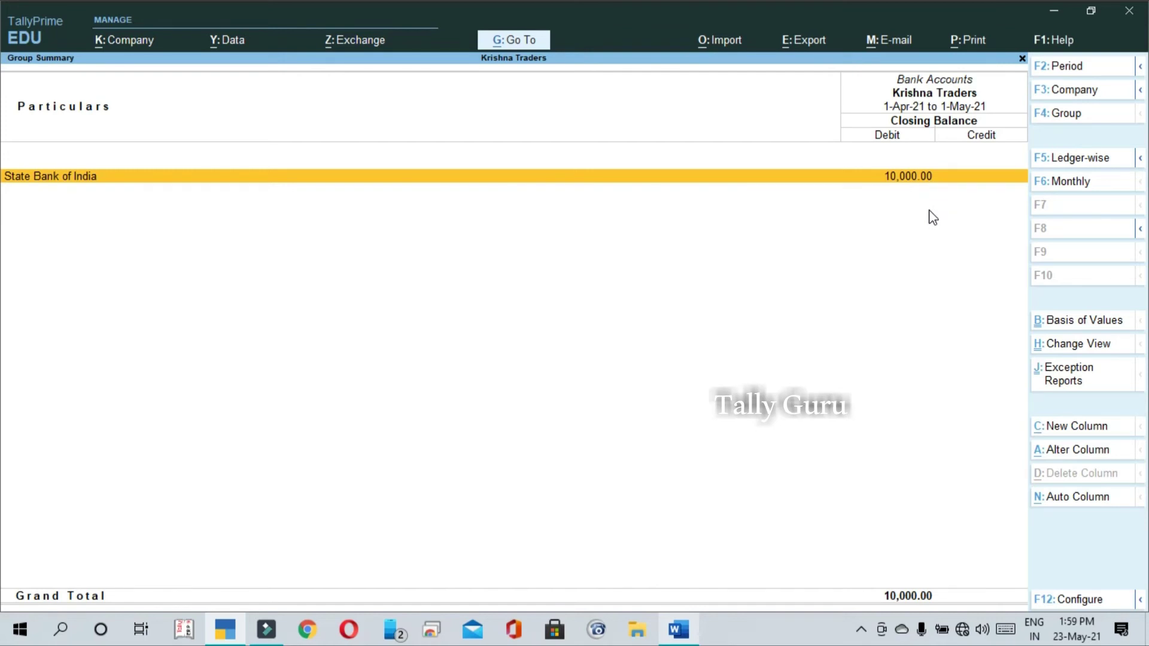
key(Escape)
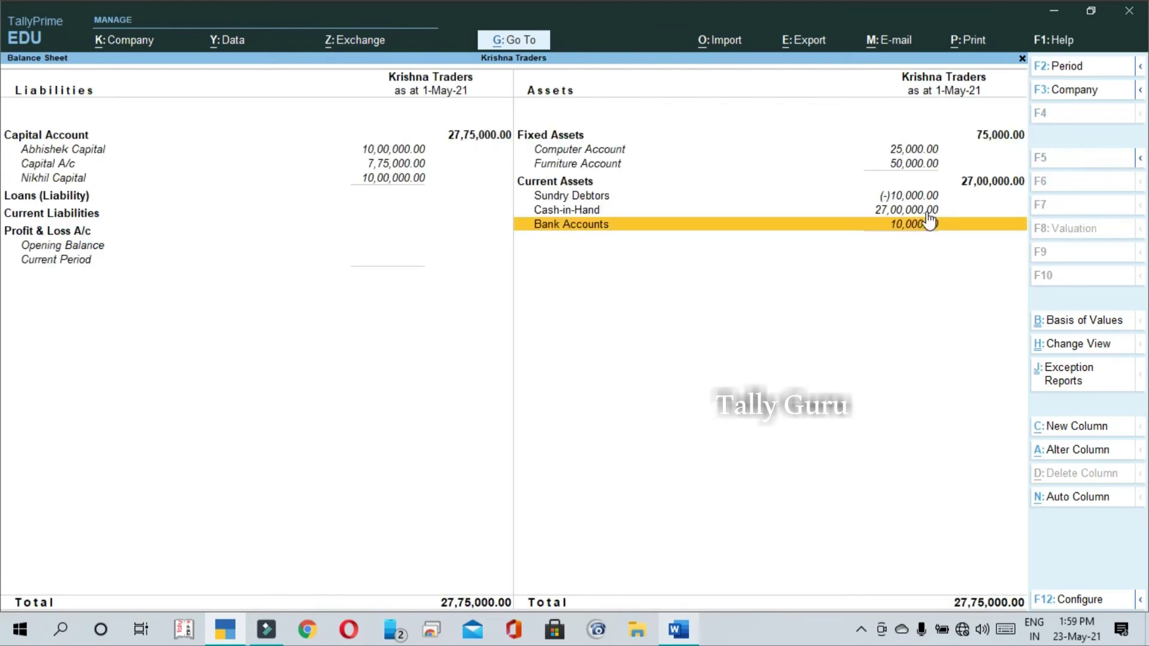
key(Up)
key(Up)
key(F6)
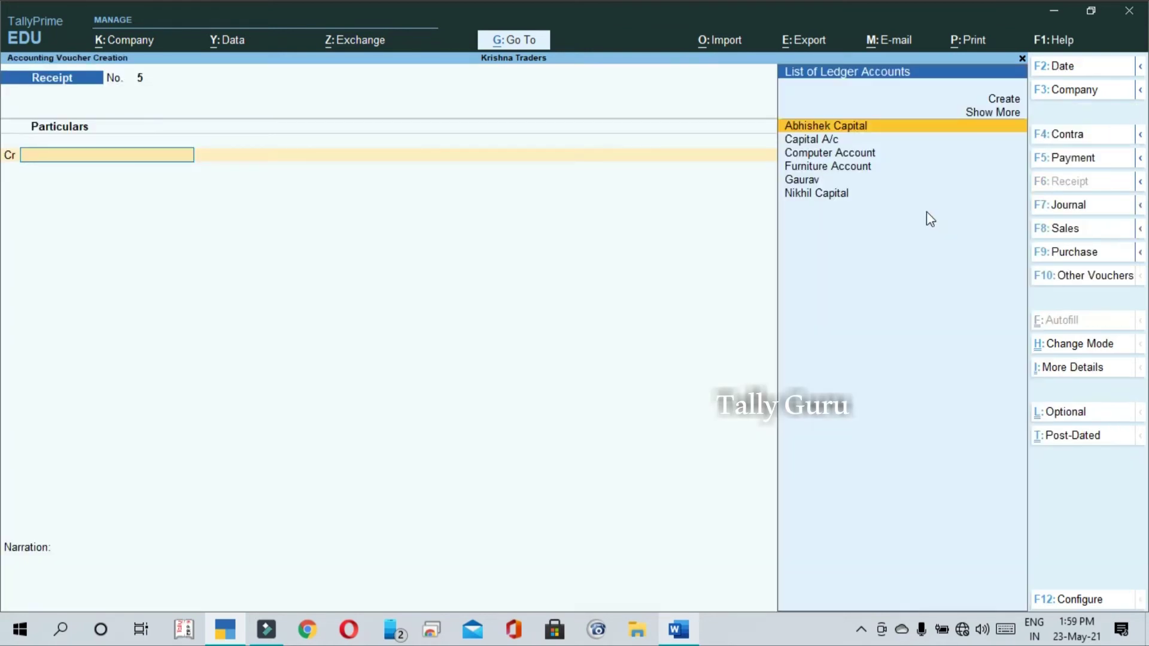
Switch to the Word exercise list and read entry 5, the 500 cash commission, with its debit and credit accounts.
key(alt+Tab)
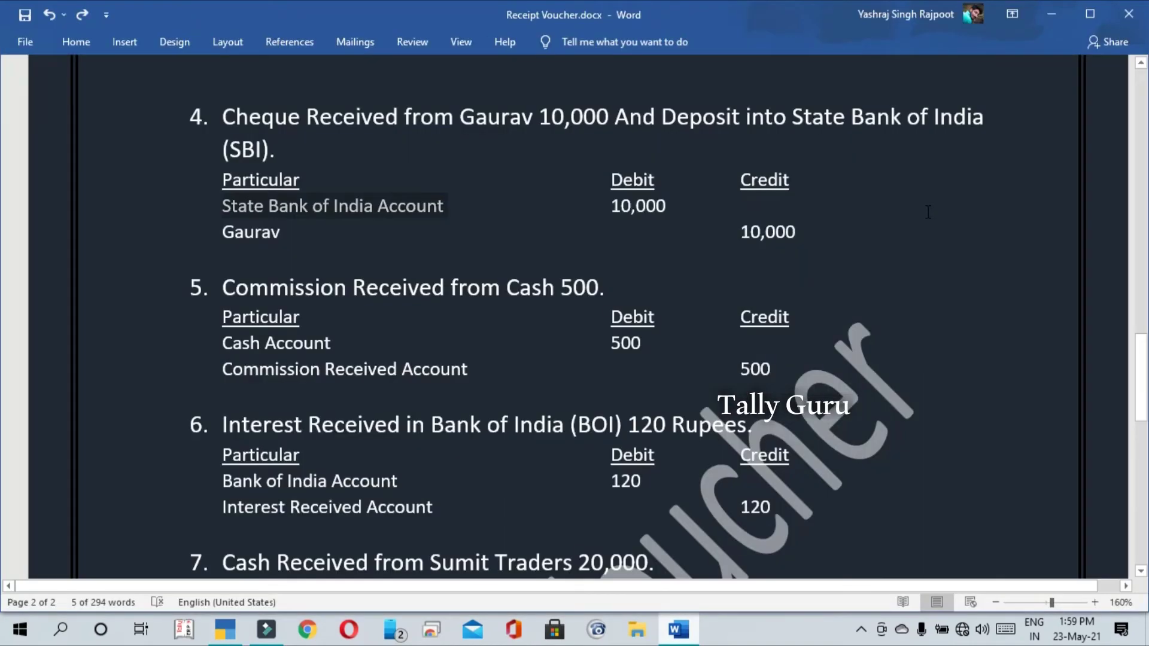
click(314, 296)
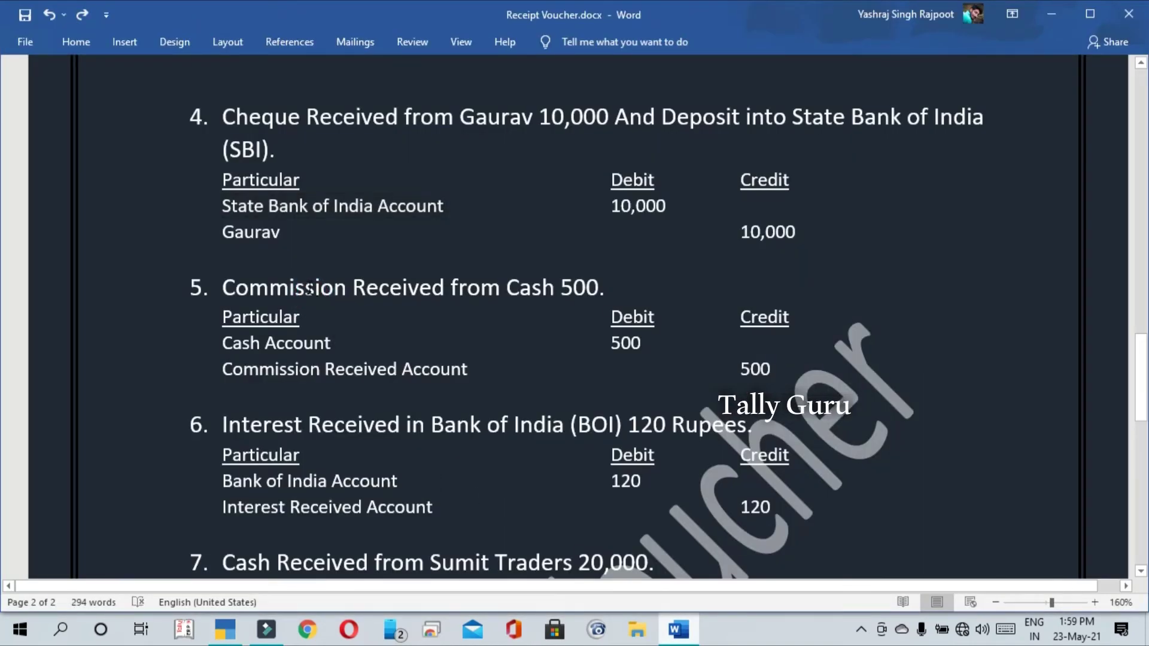
click(506, 287)
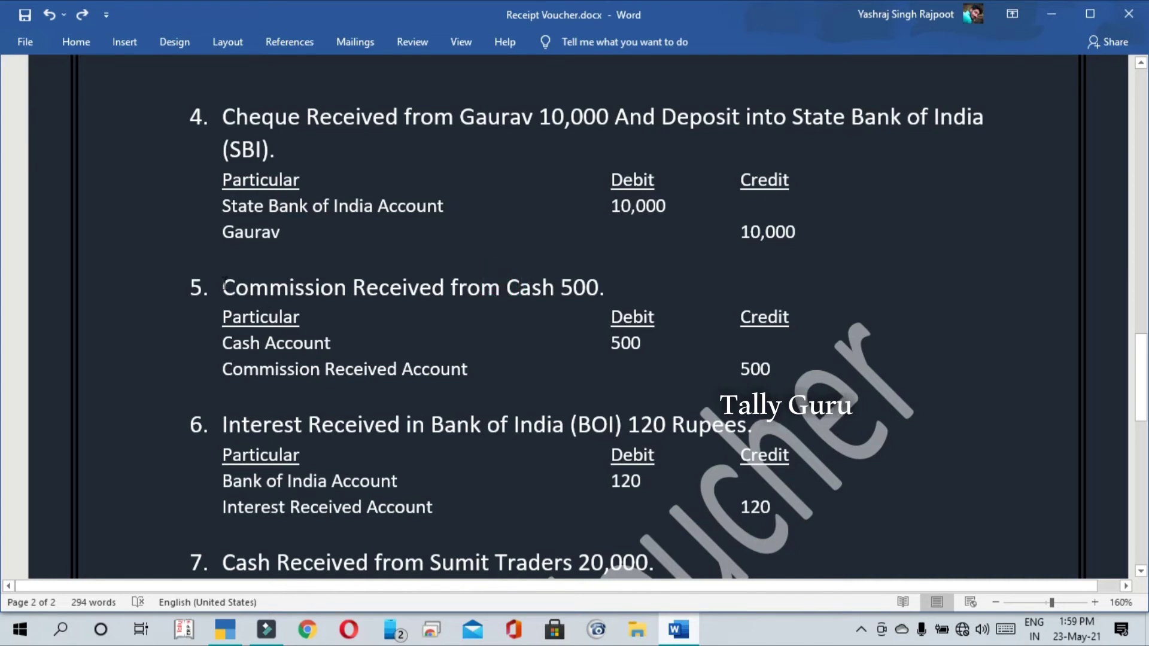
drag(224, 287, 559, 292)
click(588, 305)
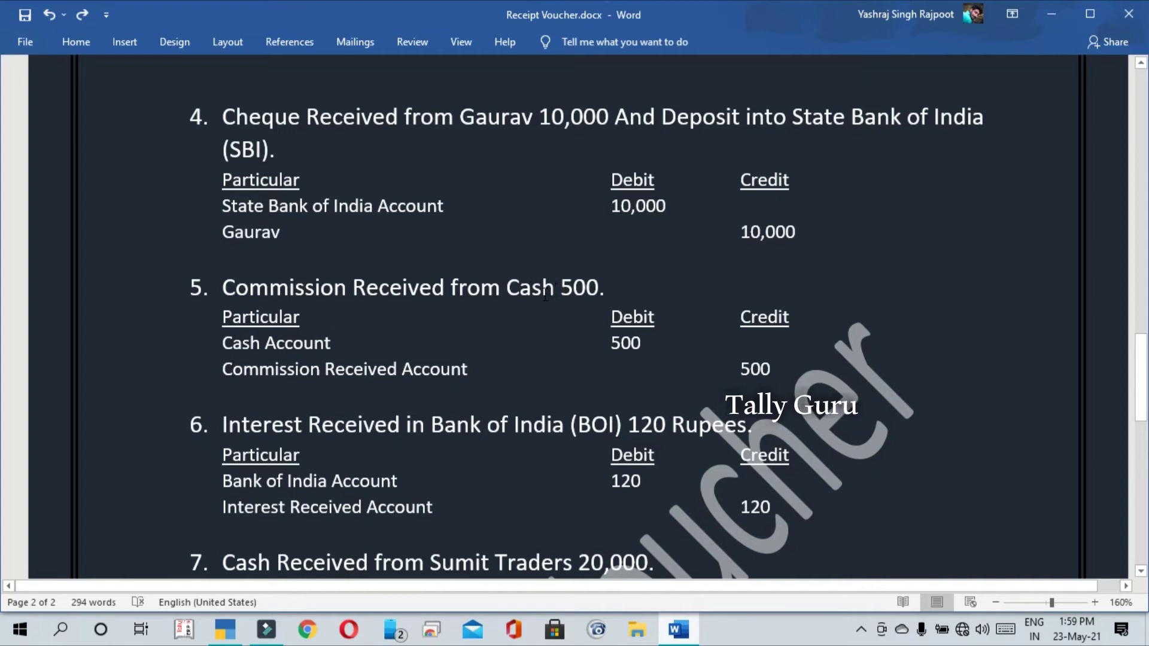
drag(223, 341, 333, 353)
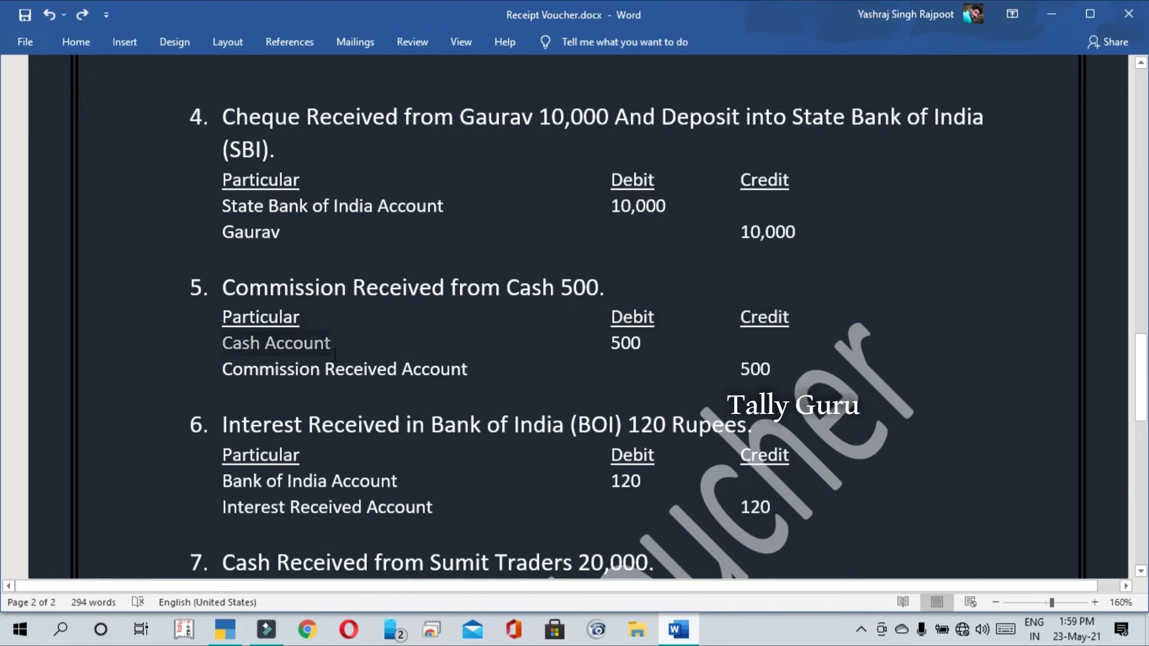
click(352, 344)
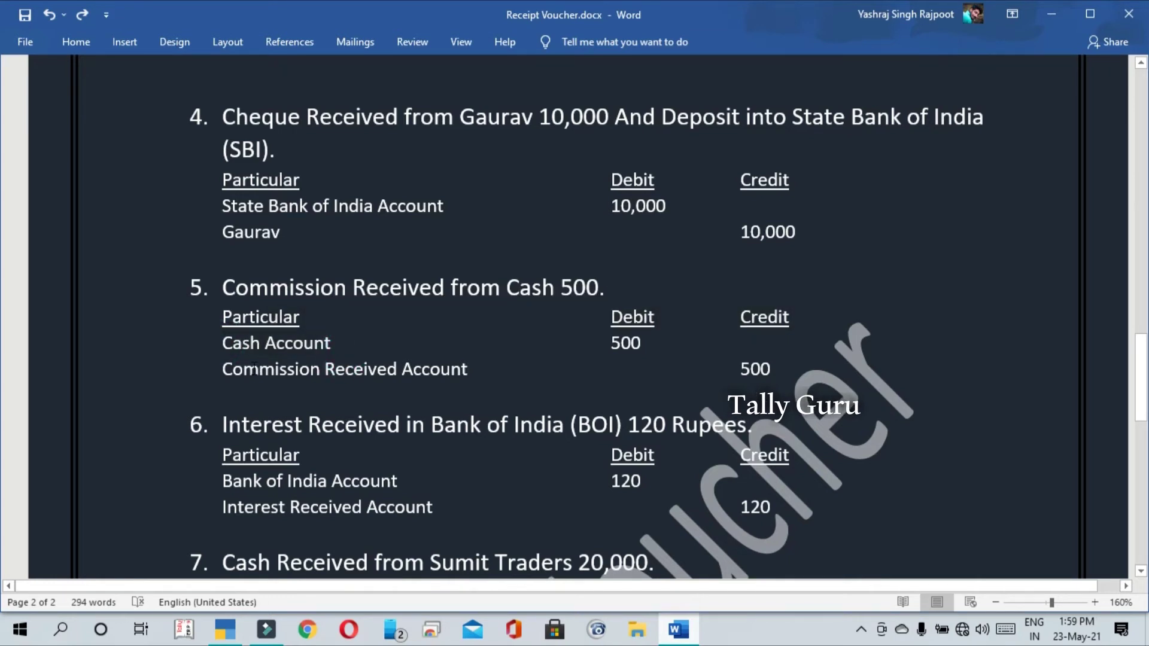
drag(223, 369, 452, 369)
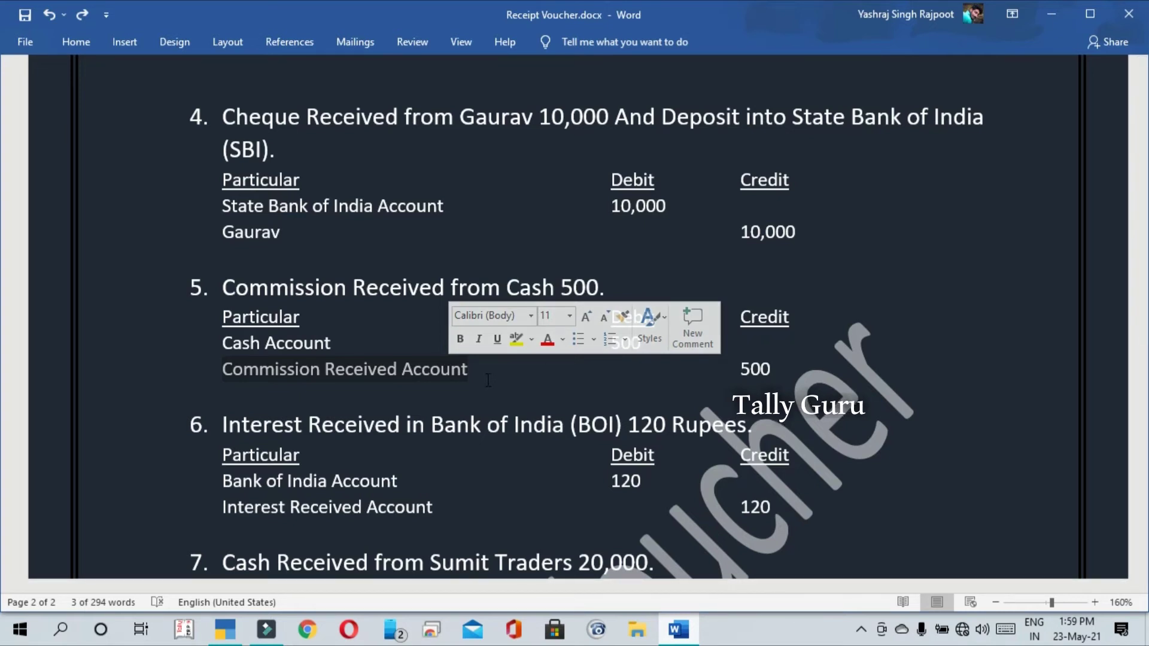
click(486, 392)
drag(471, 362, 223, 370)
click(333, 408)
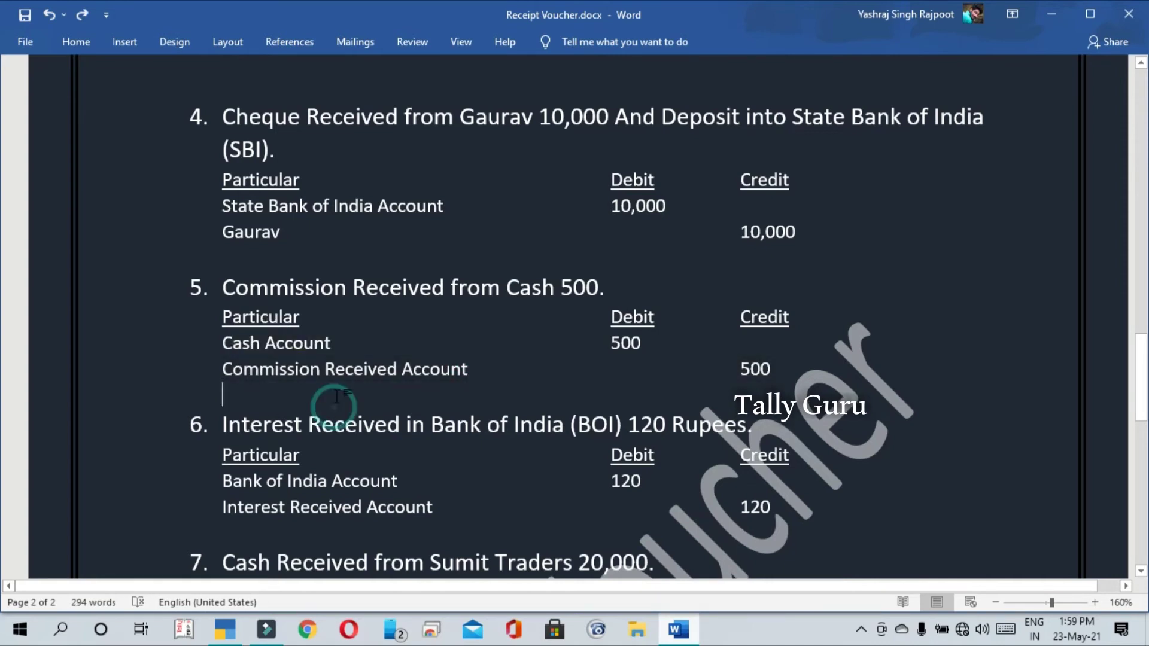
Copy Commission Received Account from the Word list and paste it as the name of a new ledger in TallyPrime.
click(471, 375)
drag(329, 383, 229, 371)
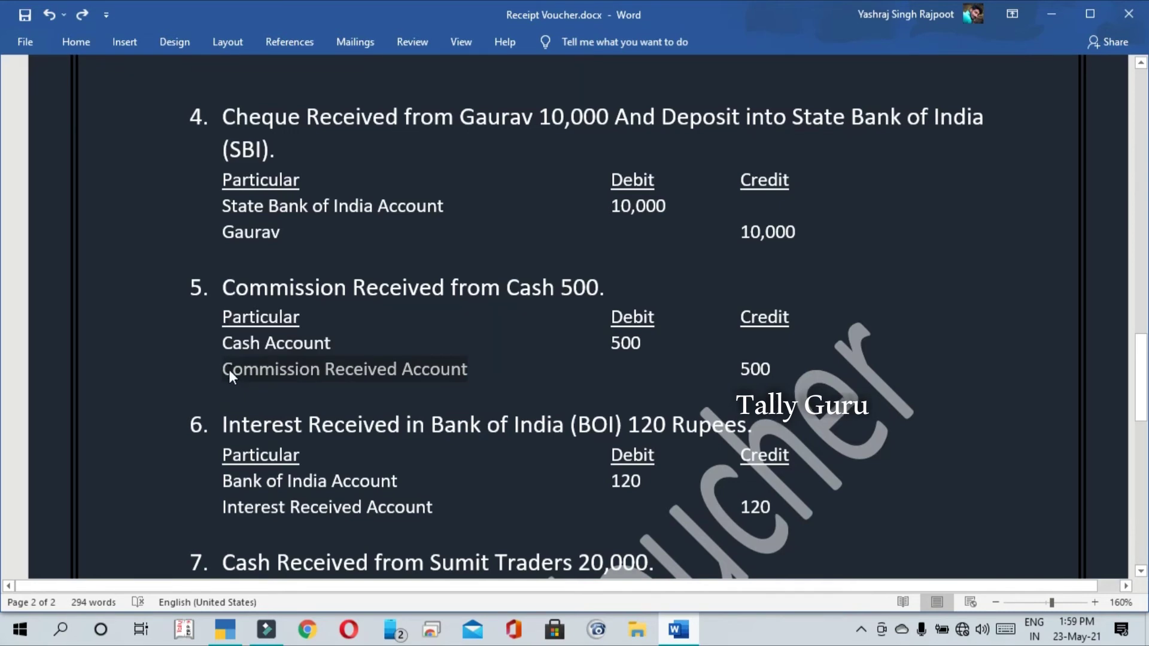
key(alt+Tab)
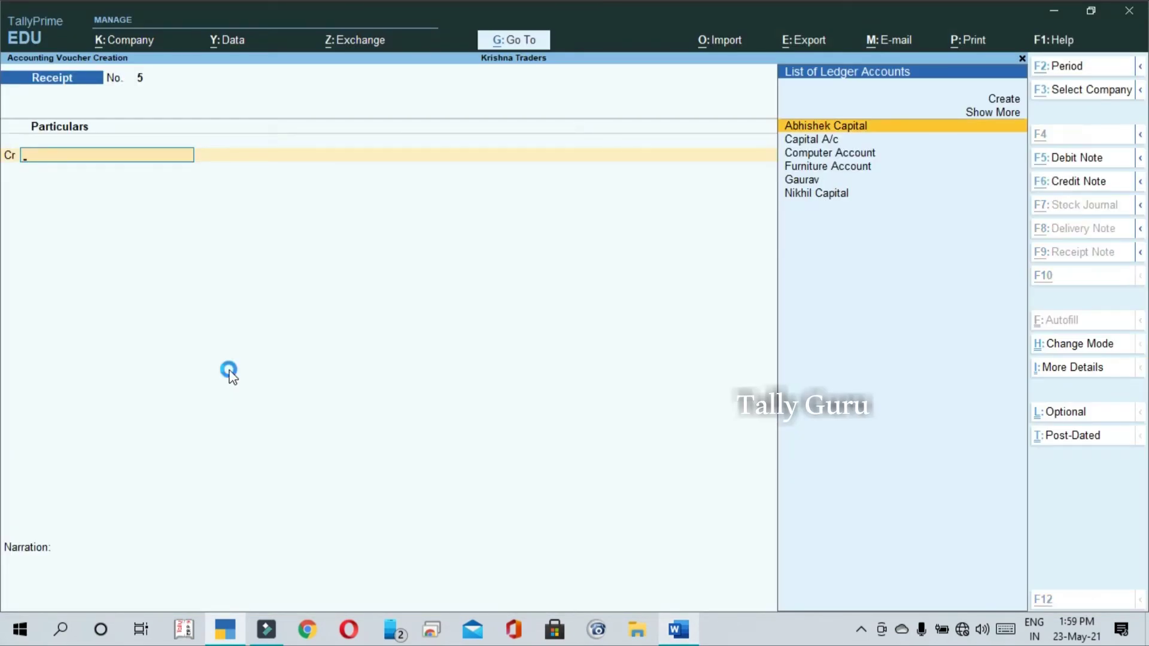
key(alt+c)
key(ctrl+alt+v)
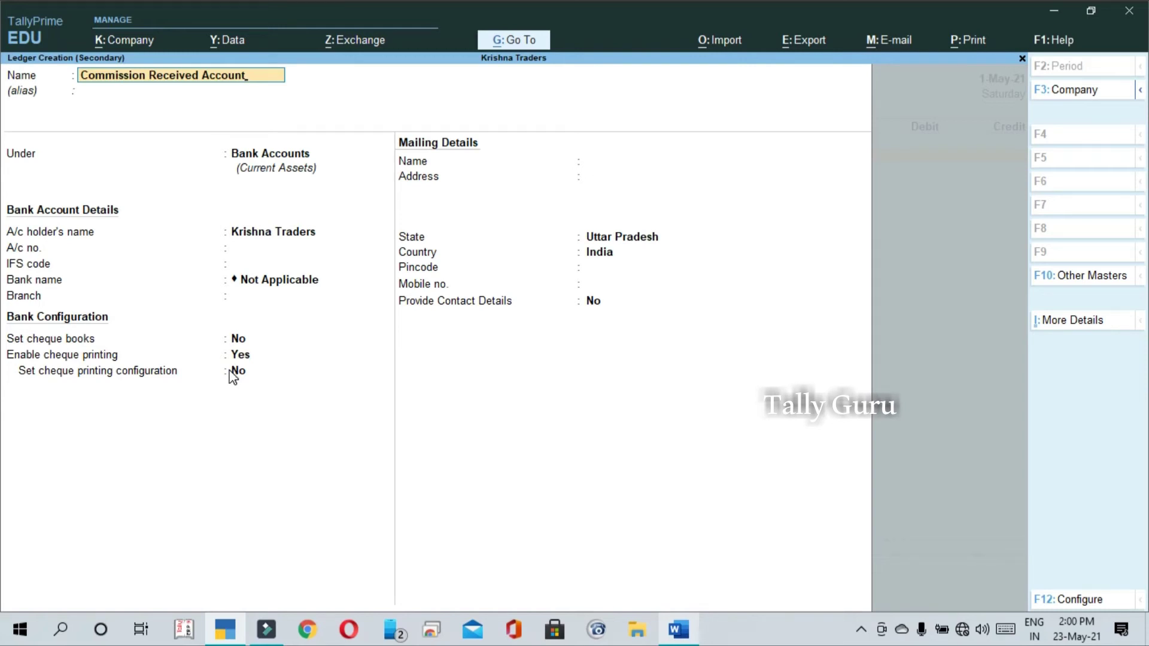
Leave the new ledger's alias empty and group it under Indirect Incomes.
key(Return)
key(Return)
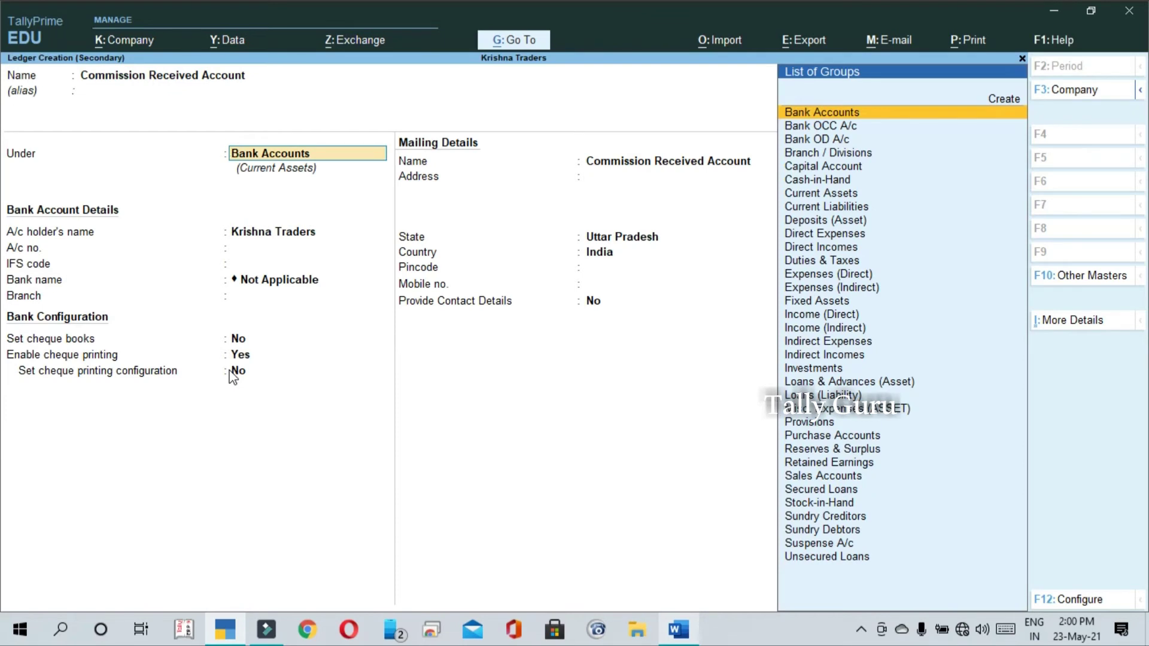
text(In)
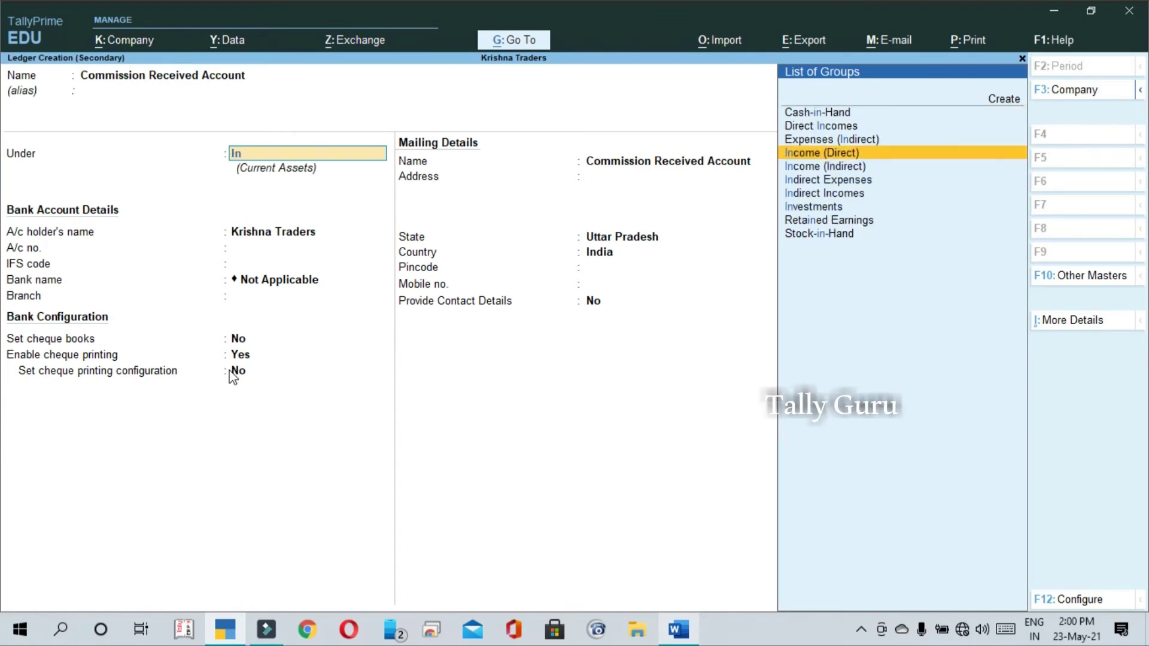
key(Down)
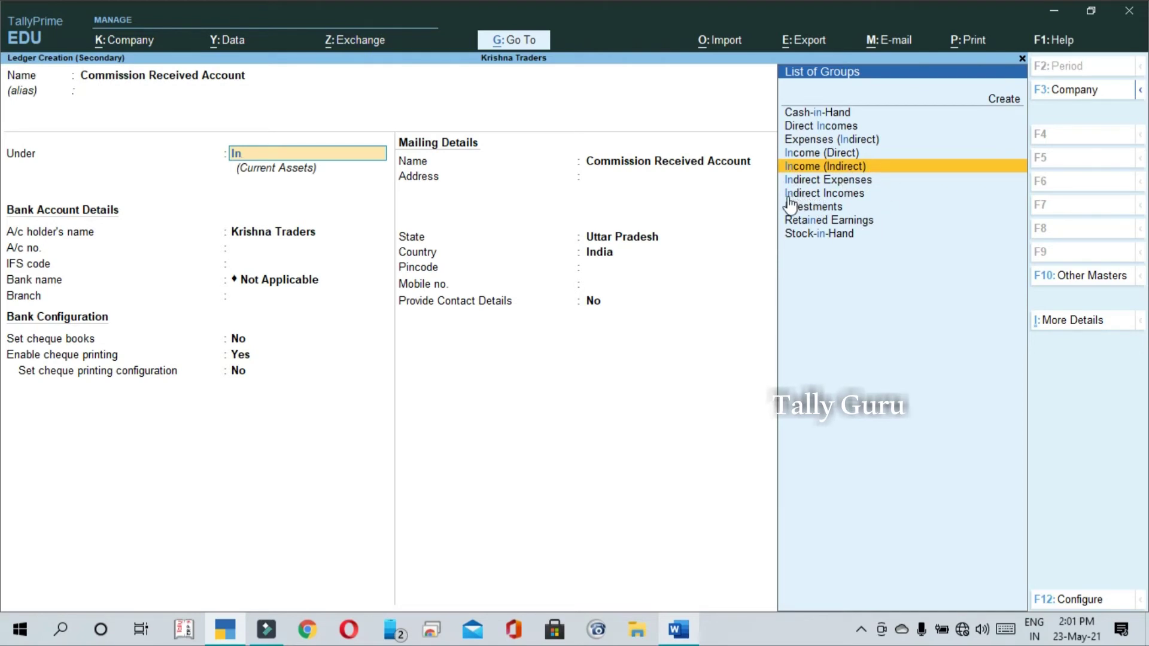
click(826, 193)
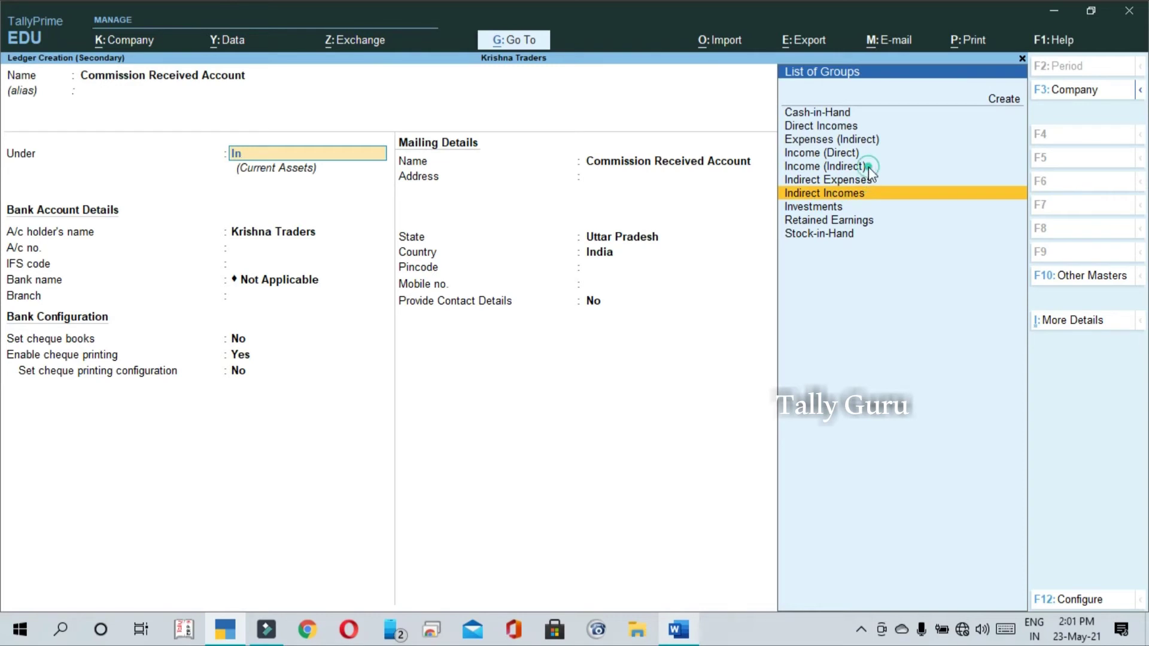
click(861, 166)
click(868, 196)
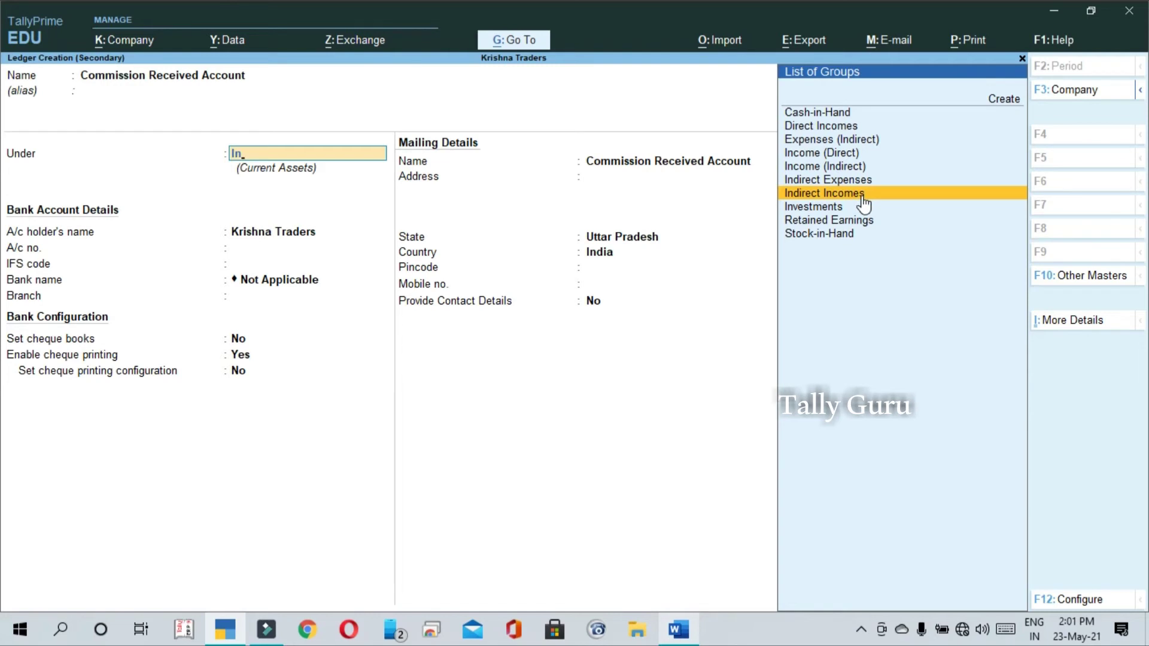
click(863, 202)
Open the Indirect Incomes group's alteration form from the ledger's group setting.
key(BackSpace)
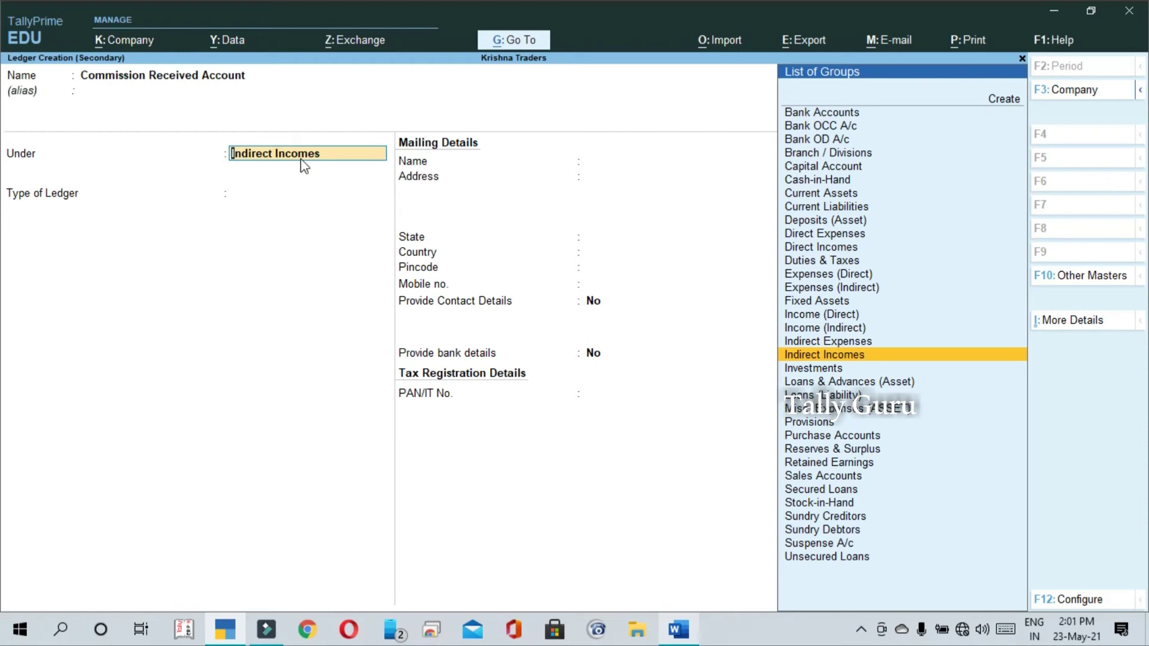
key(ctrl+Return)
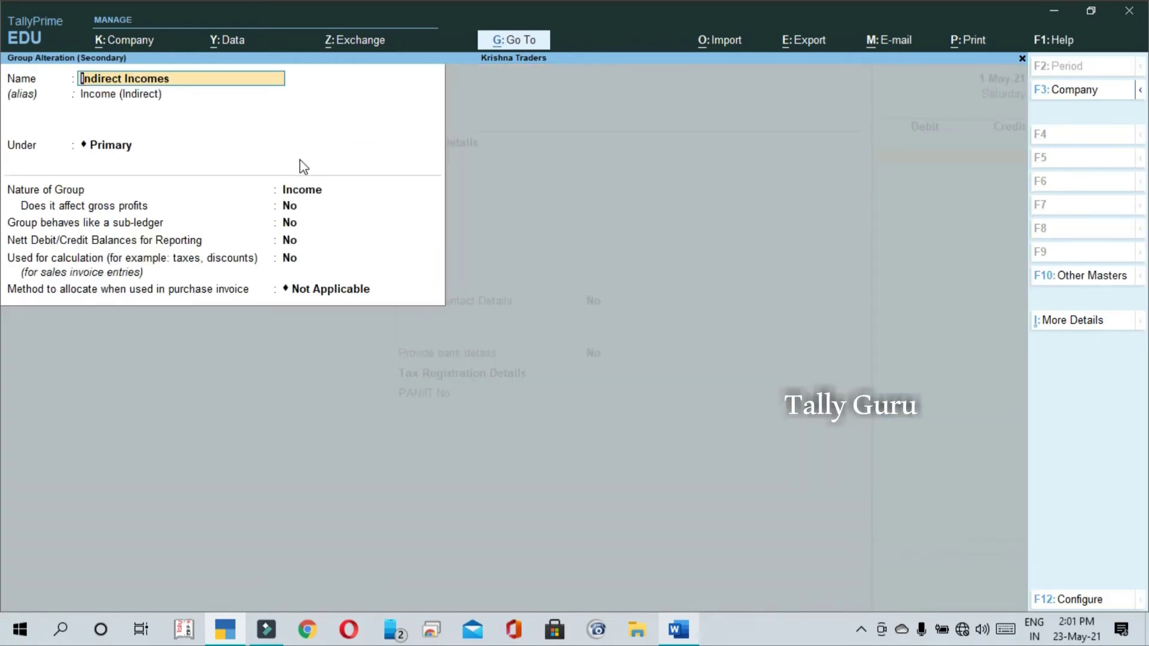
Accept the Indirect Incomes group form and save the Commission Received Account ledger with its ledger type as Not Applicable.
click(97, 98)
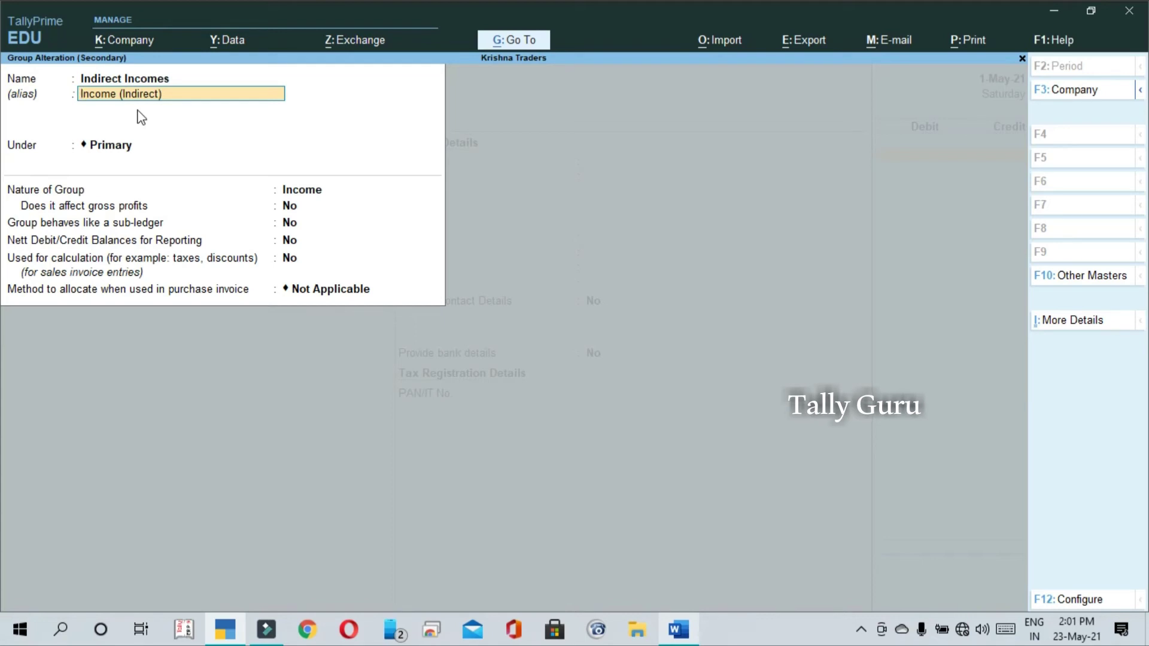
key(Up)
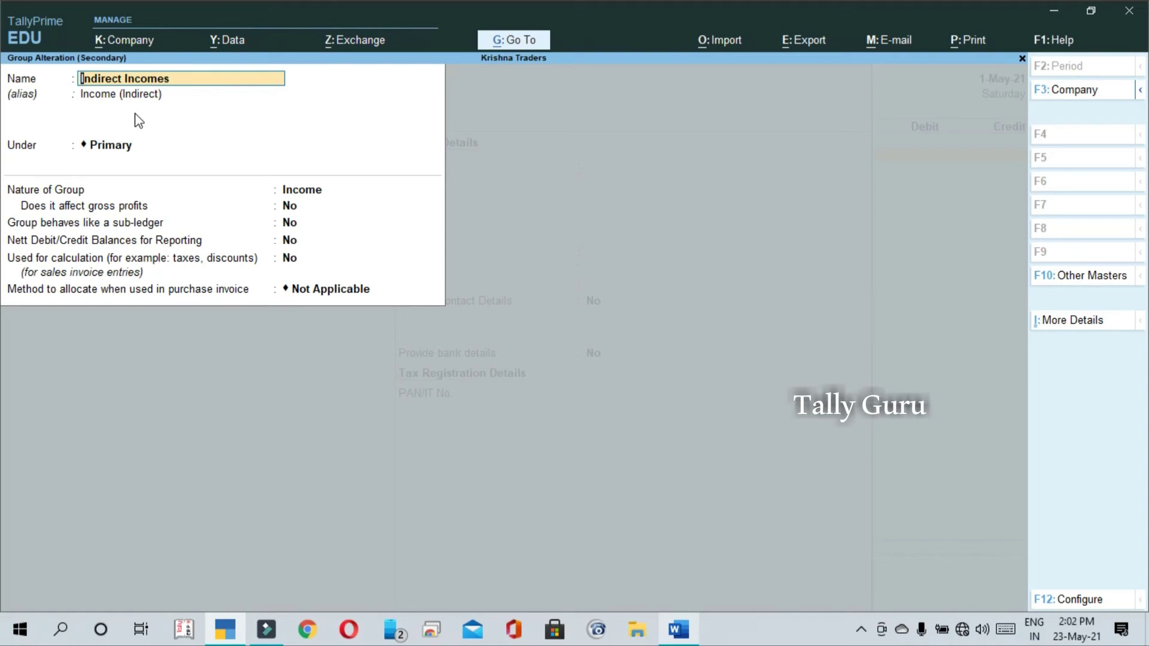
key(ctrl+a)
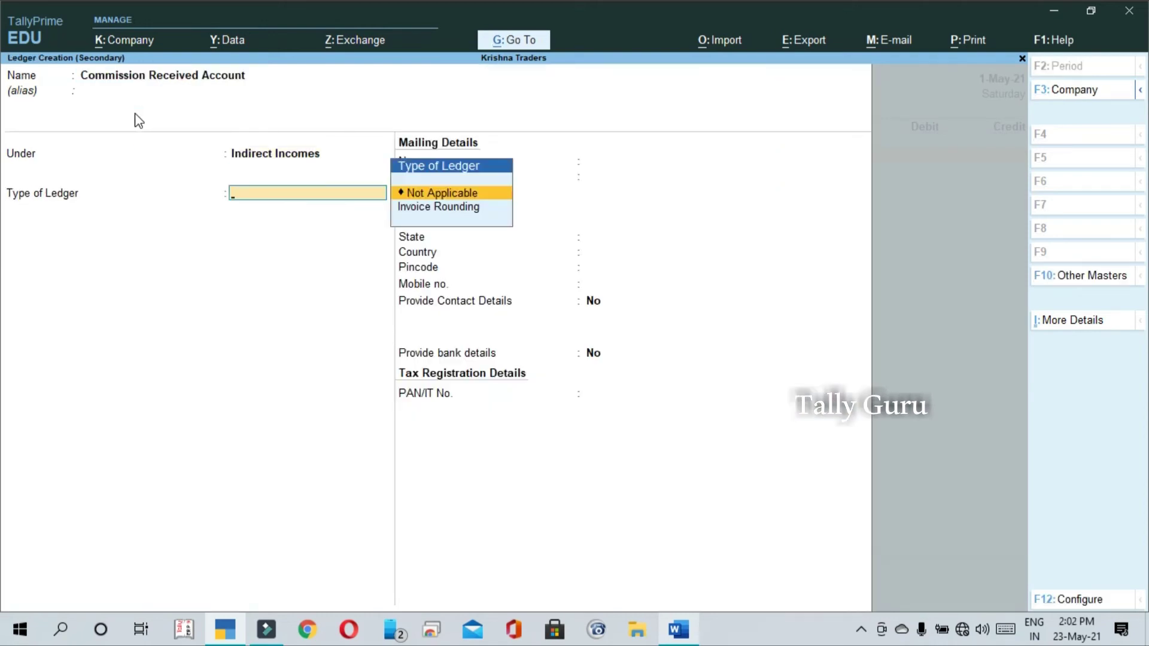
key(Return)
key(ctrl+a)
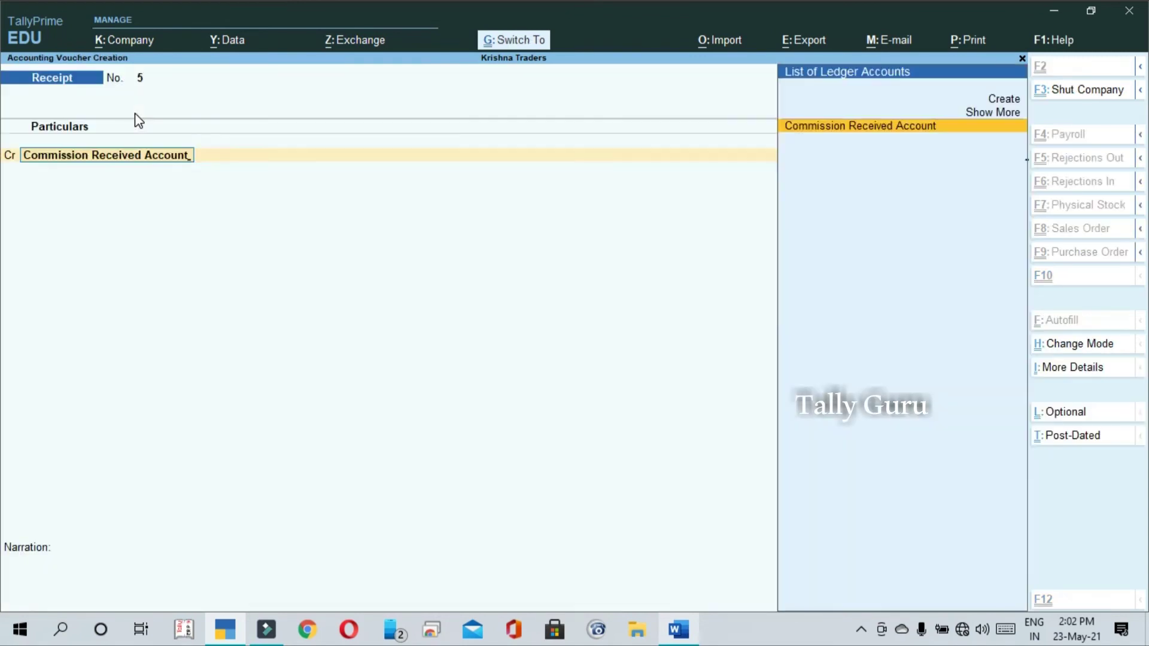
Check entry 5 in the Word list and credit Commission Received Account with 500 in the receipt voucher.
key(alt+Tab)
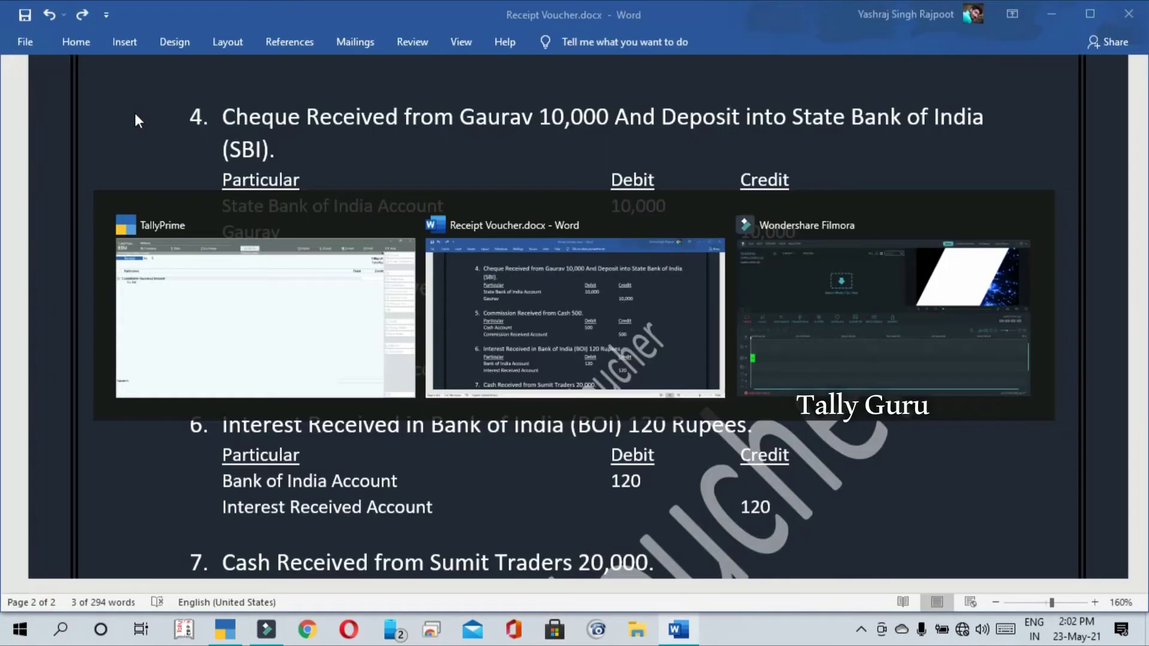
key(alt+Tab)
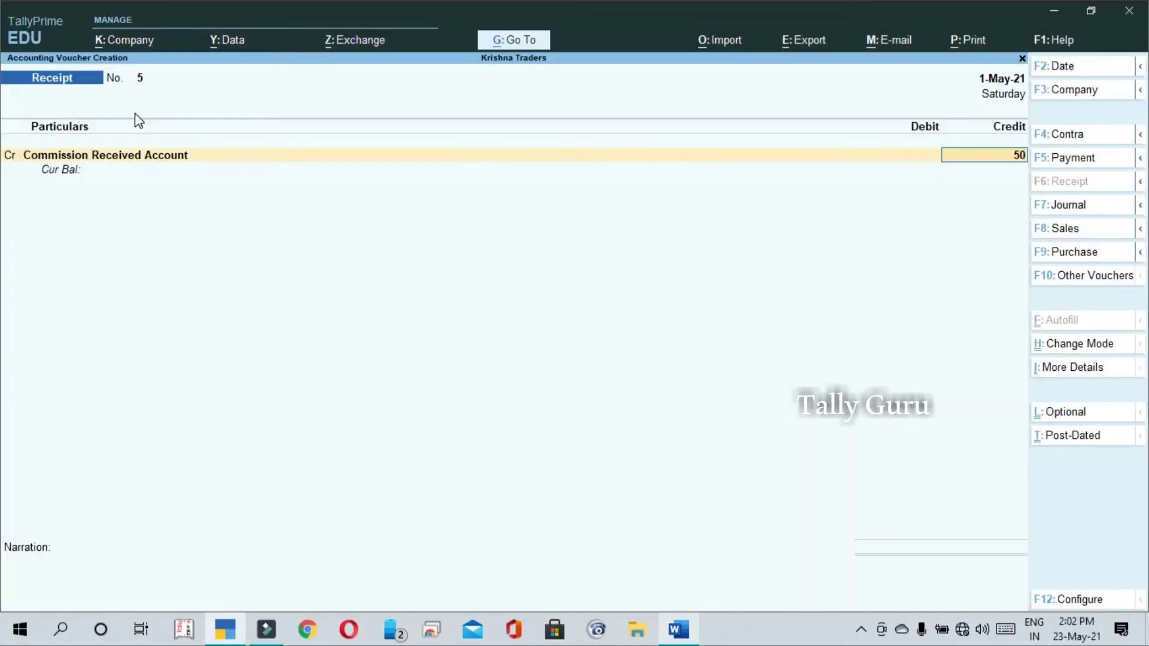
key(Return)
key(Return)
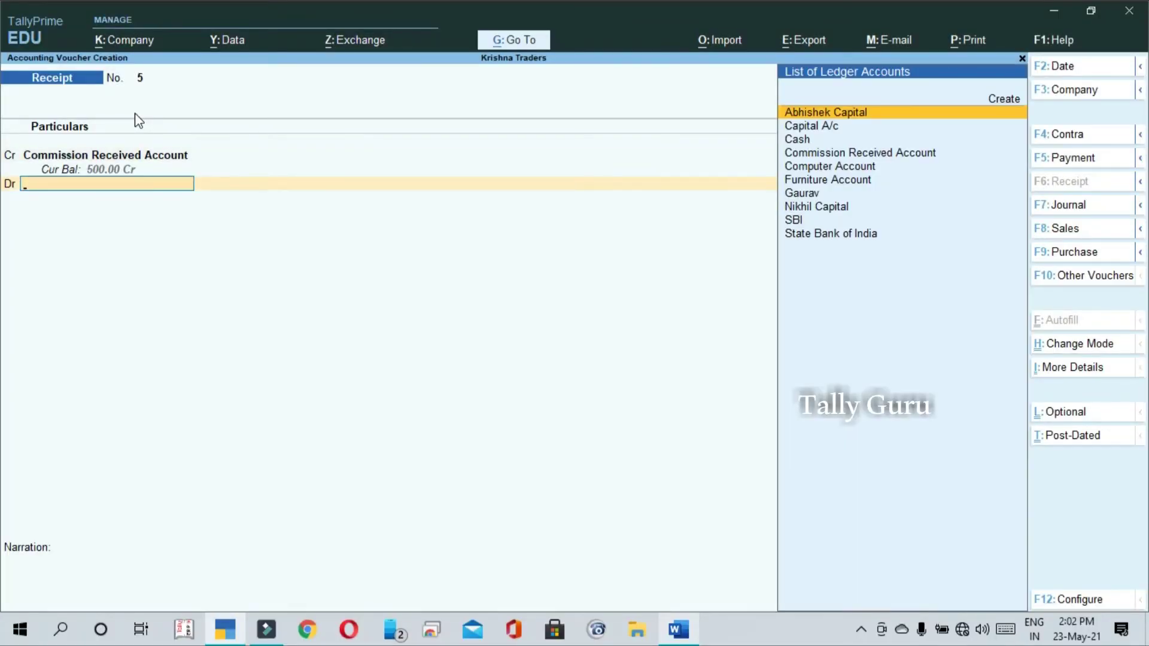
Debit Cash with 500, leave the narration empty and save the receipt voucher.
key(Down)
key(Down)
key(Return)
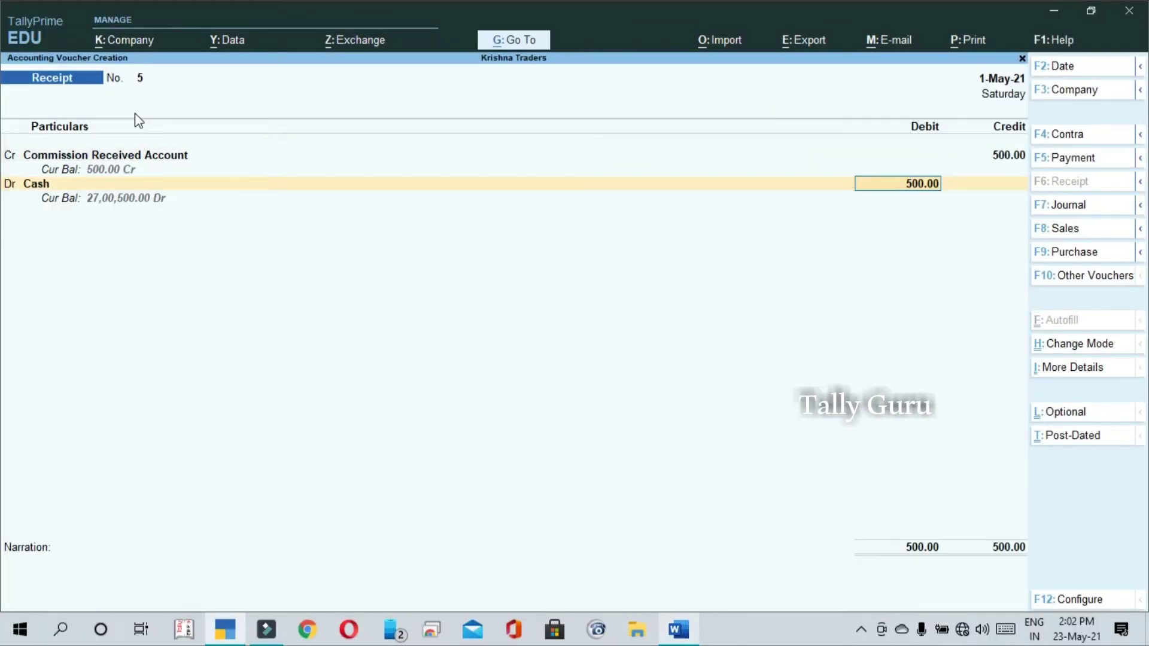
key(alt+Tab)
key(alt+Tab)
key(Return)
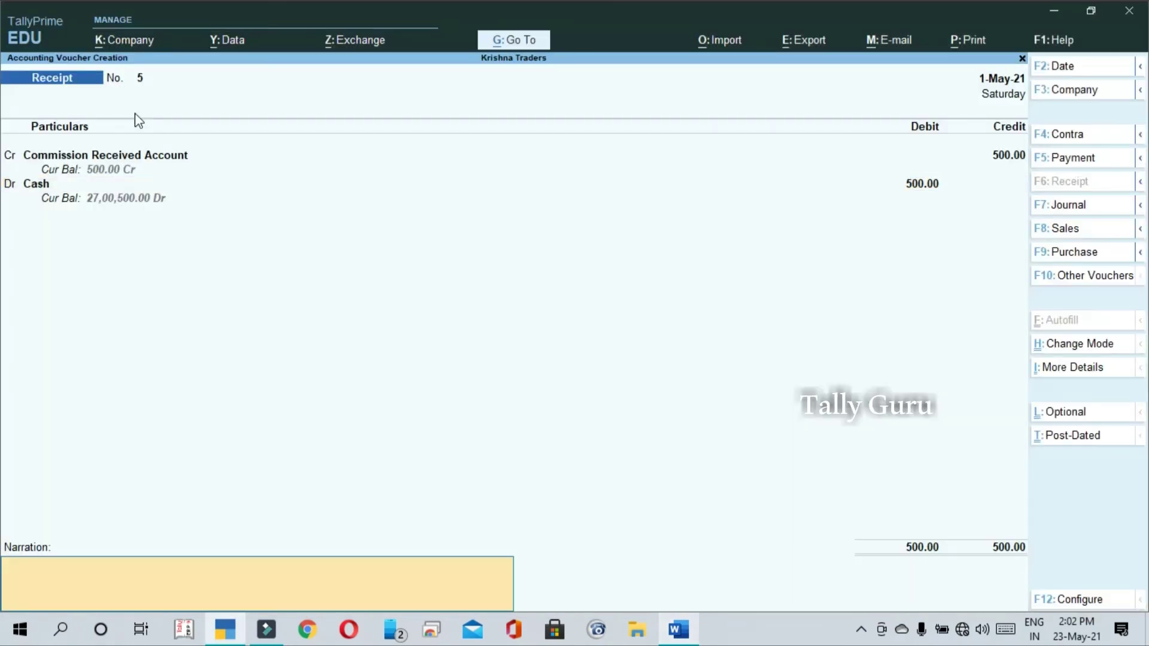
key(Return)
key(Return)
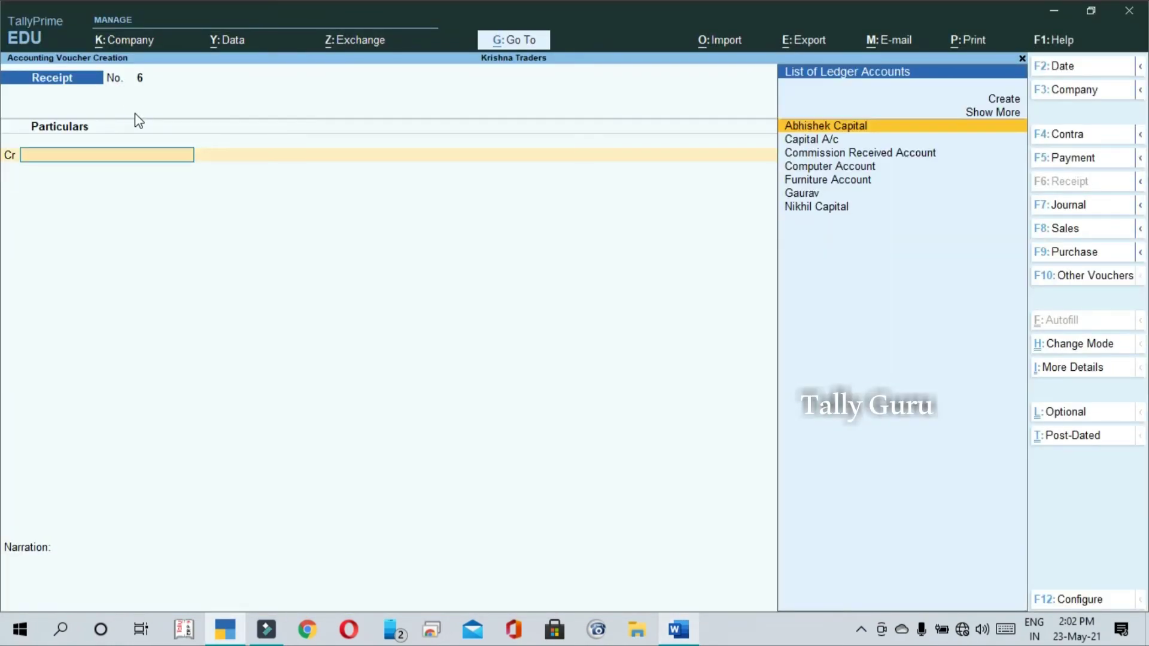
Open the company's Balance Sheet report and expand it to the detailed view.
key(ctrl)
key(alt+g)
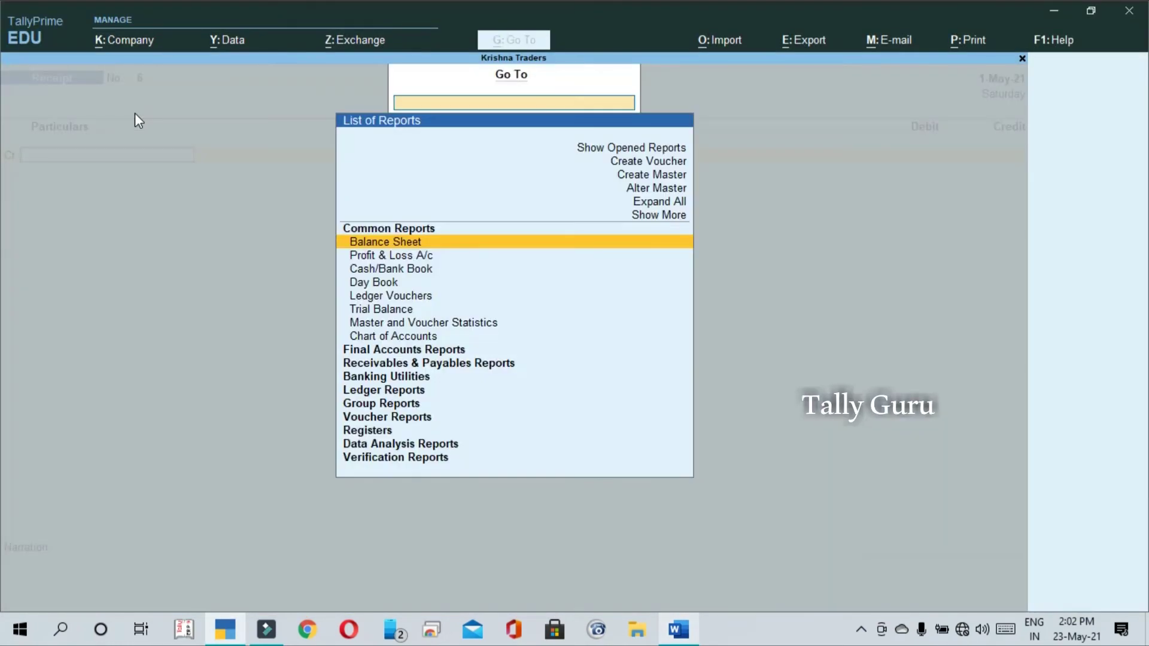
key(Up)
key(Down)
key(Return)
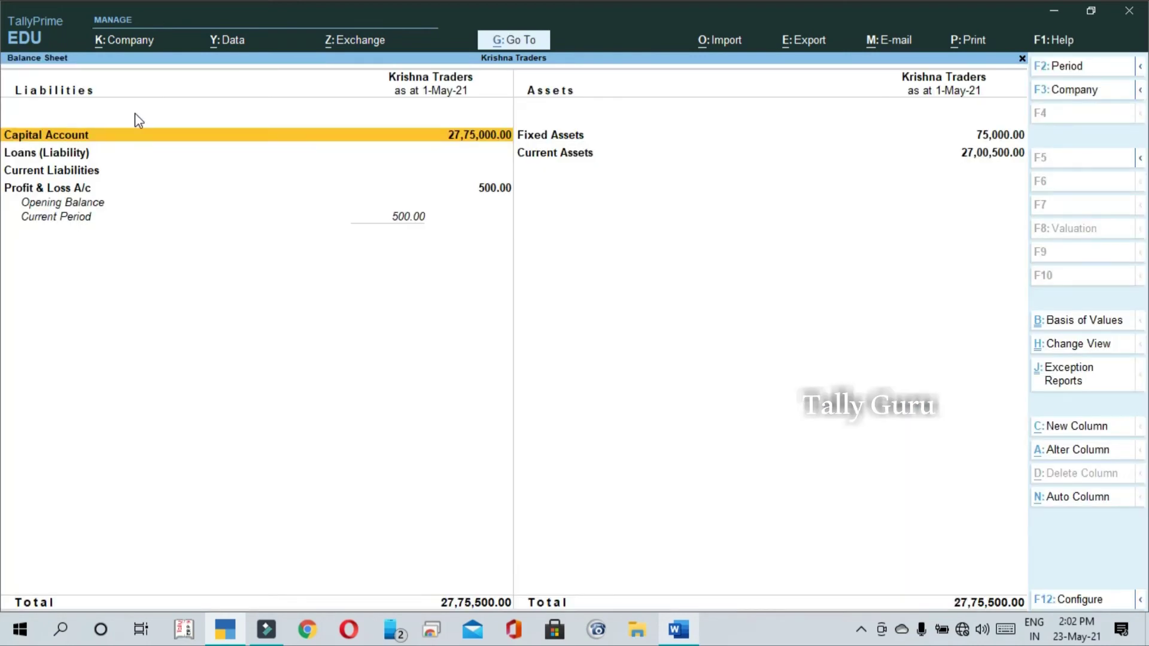
key(alt+F5)
Examine the Profit & Loss A/c from the Balance Sheet with Indirect Incomes expanded, and return to the Balance Sheet.
key(Down)
key(Down)
key(Down)
key(Down)
key(Down)
key(Down)
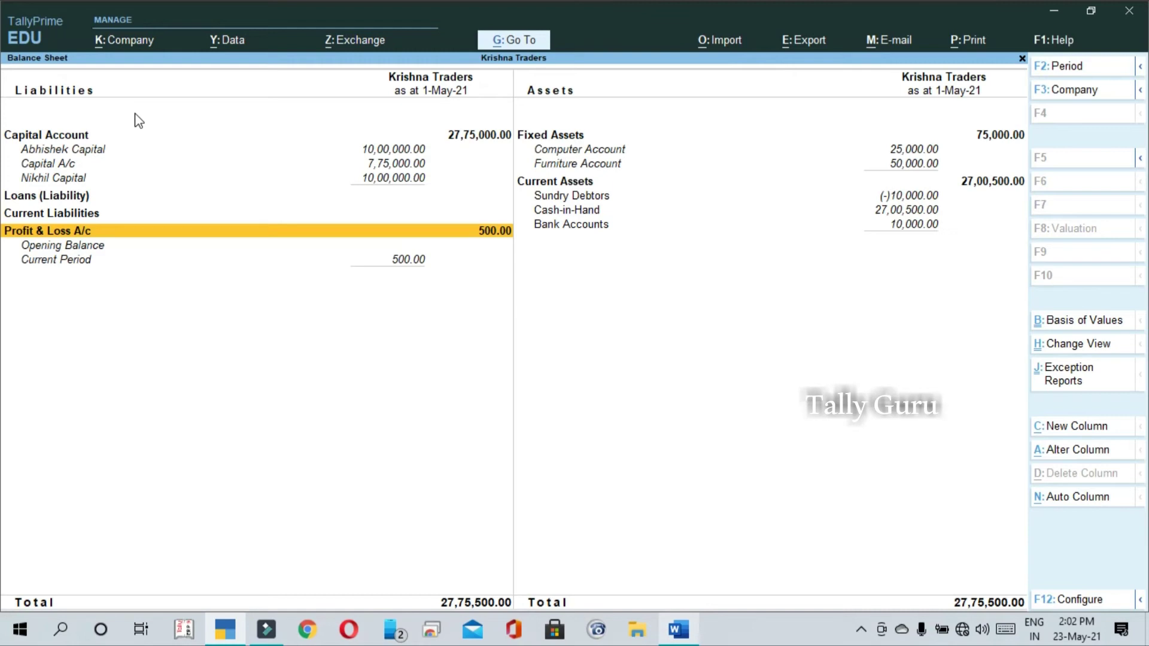
key(Return)
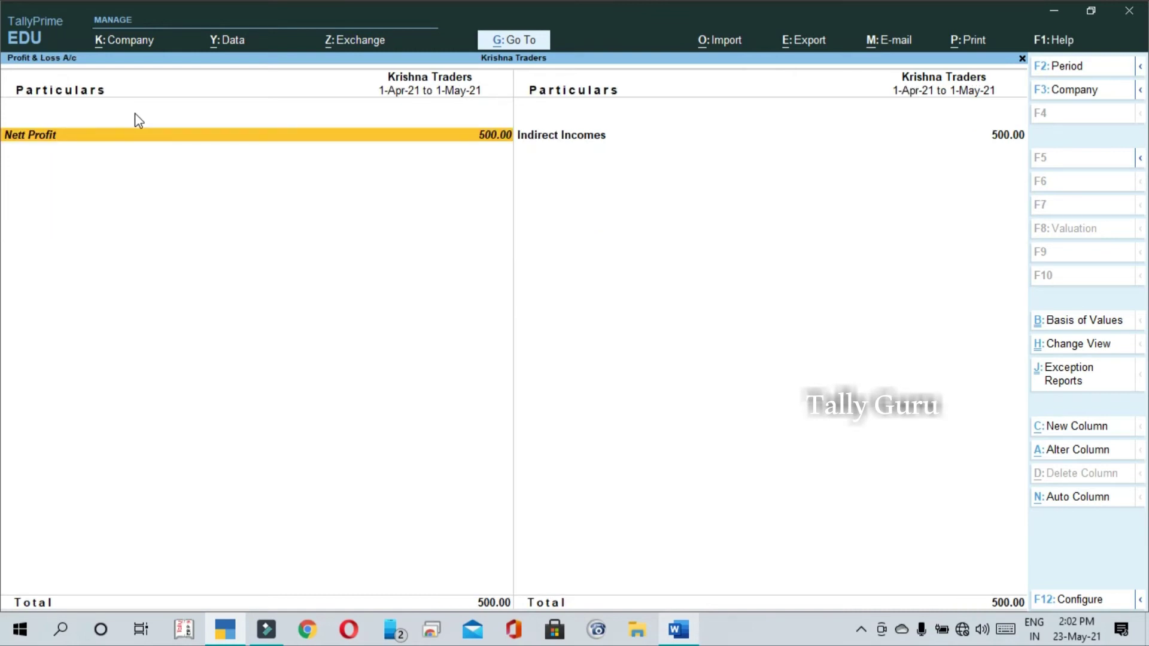
key(Right)
key(alt+F5)
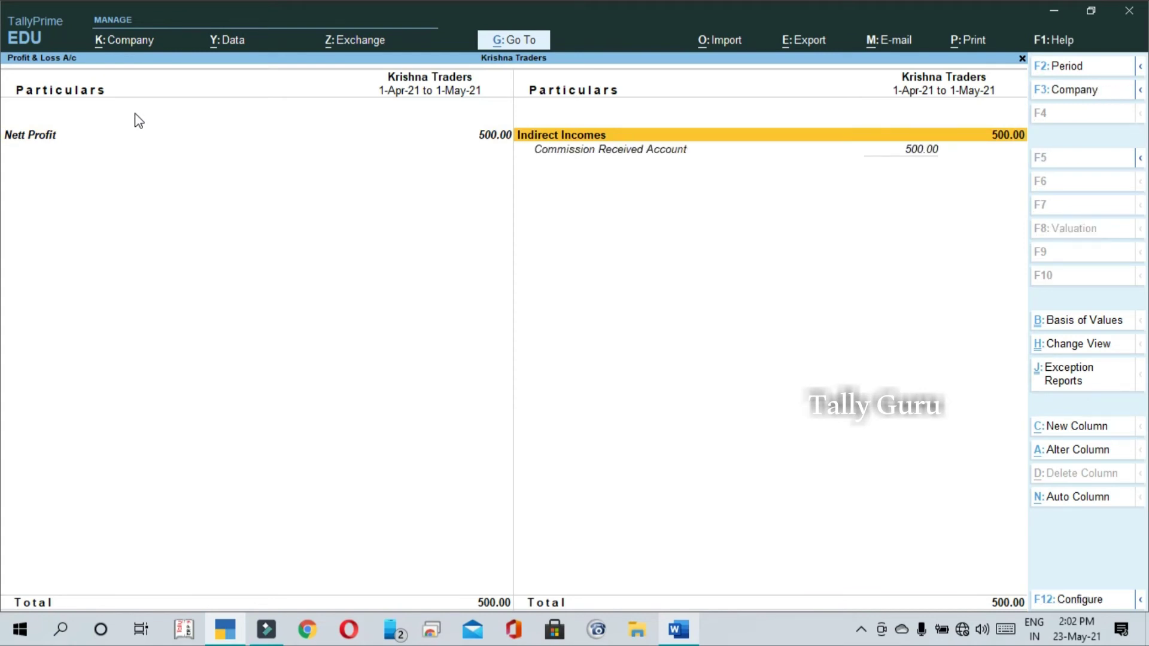
key(Down)
key(Escape)
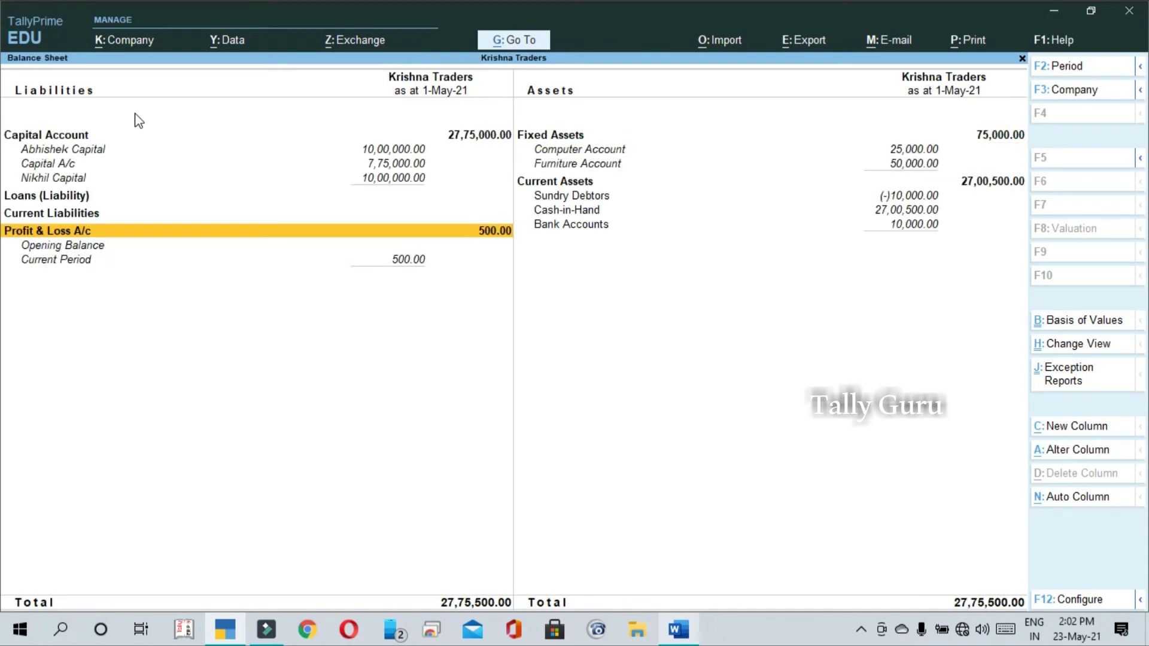
Drill down from Cash-in-Hand through the Cash ledger's monthly summary to its May vouchers.
key(Up)
key(Right)
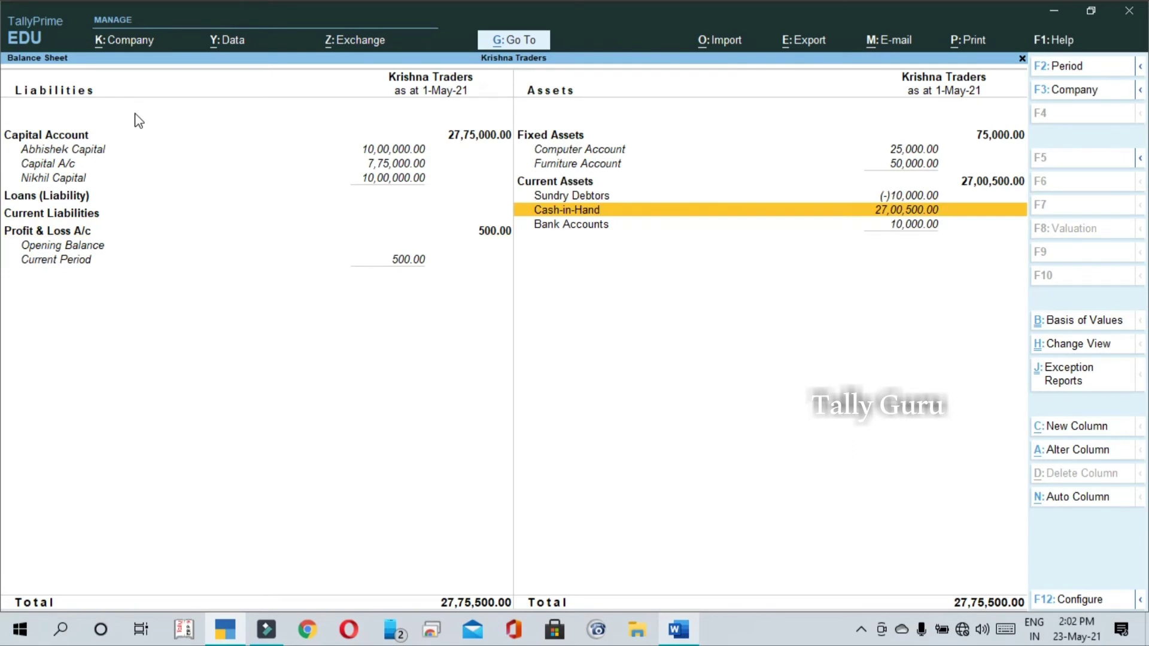
key(Return)
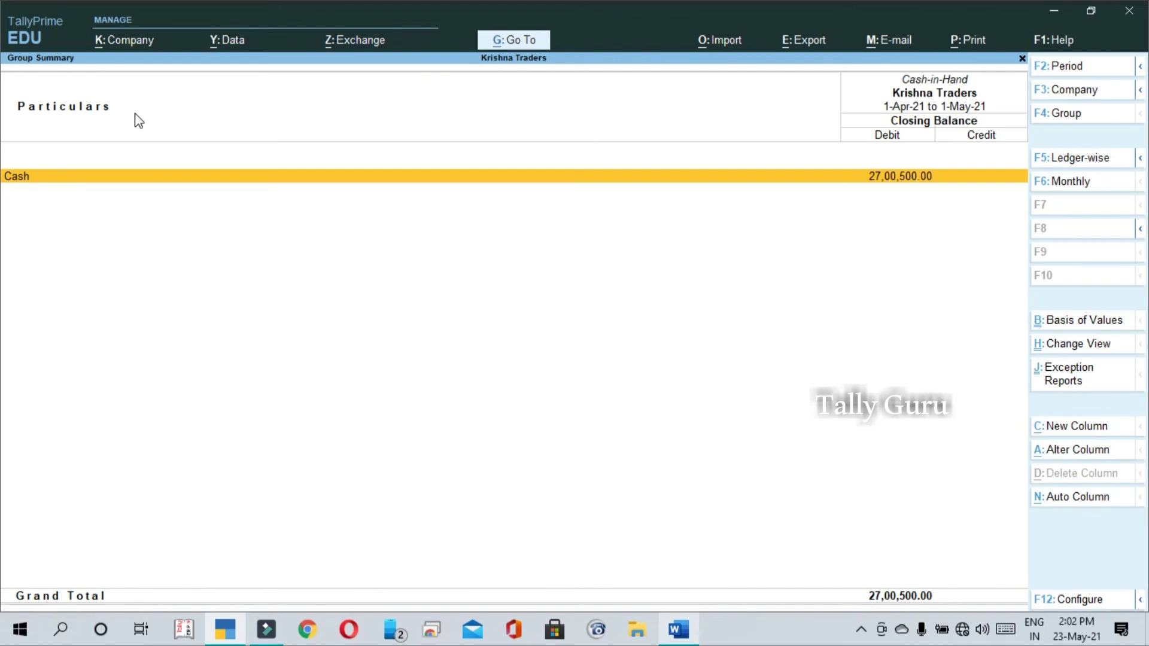
key(Return)
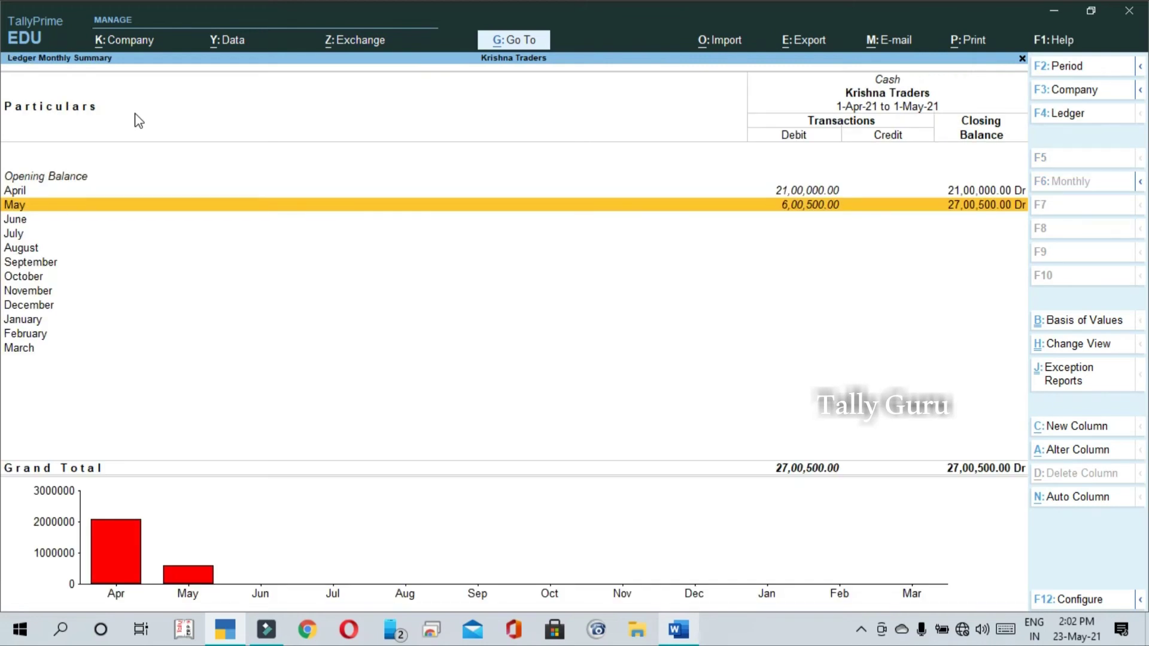
key(Up)
key(Down)
key(Return)
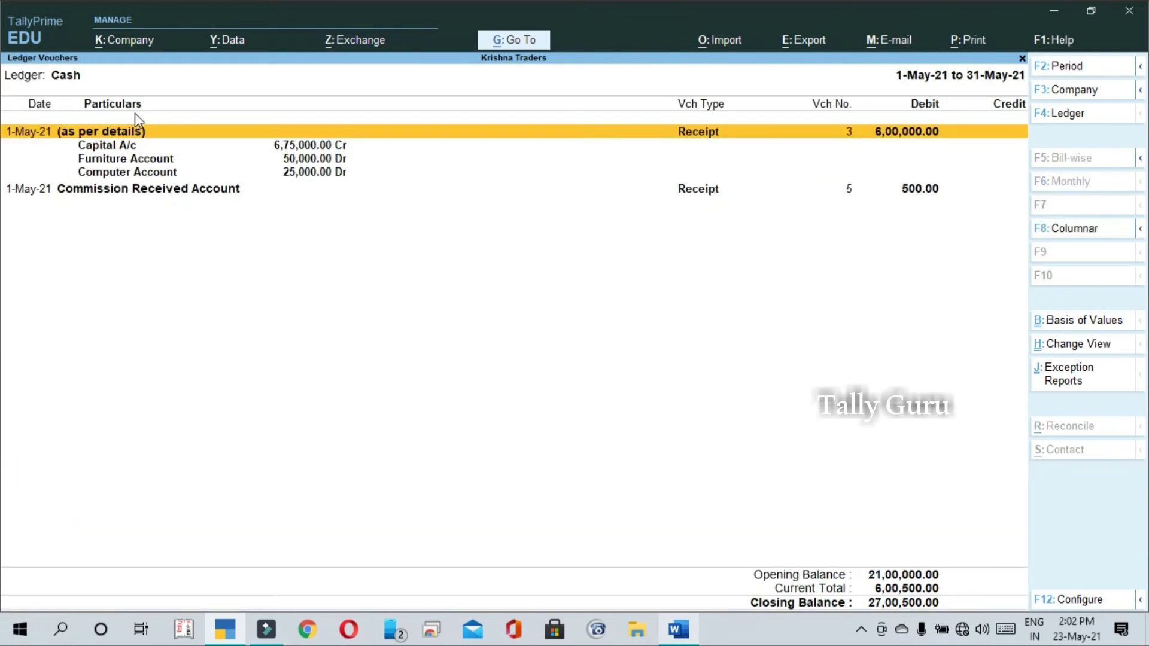
key(Escape)
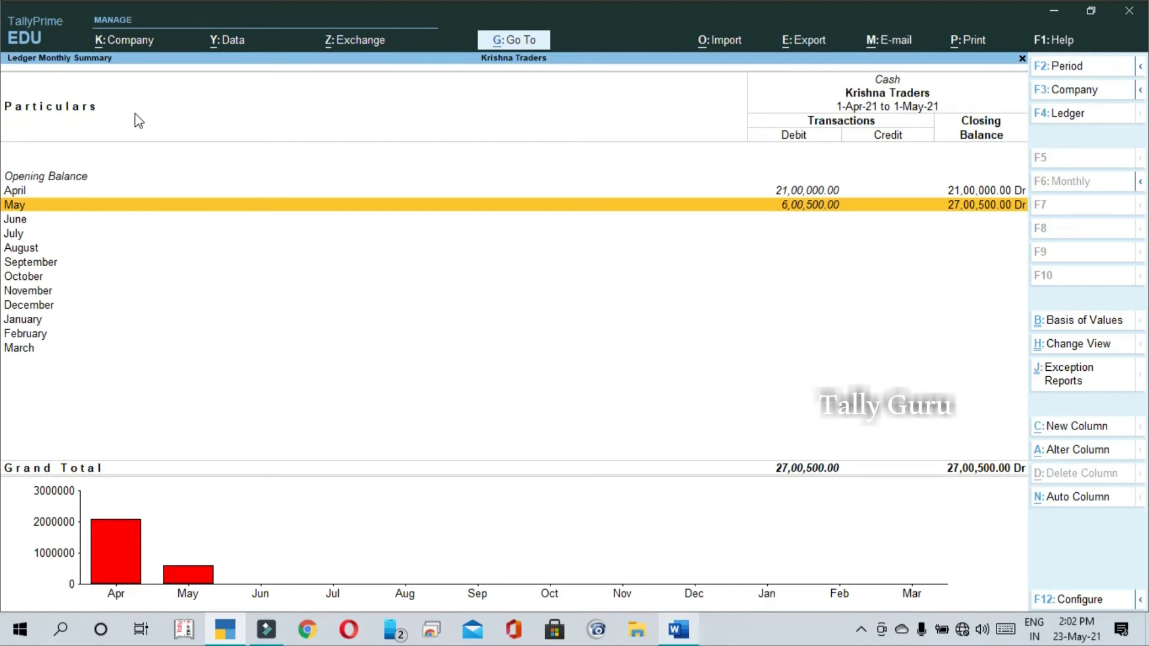
Reopen the Cash ledger's May vouchers, compare the condensed and detailed views at the commission receipt, and return to voucher creation.
key(Return)
key(Down)
key(Down)
key(Down)
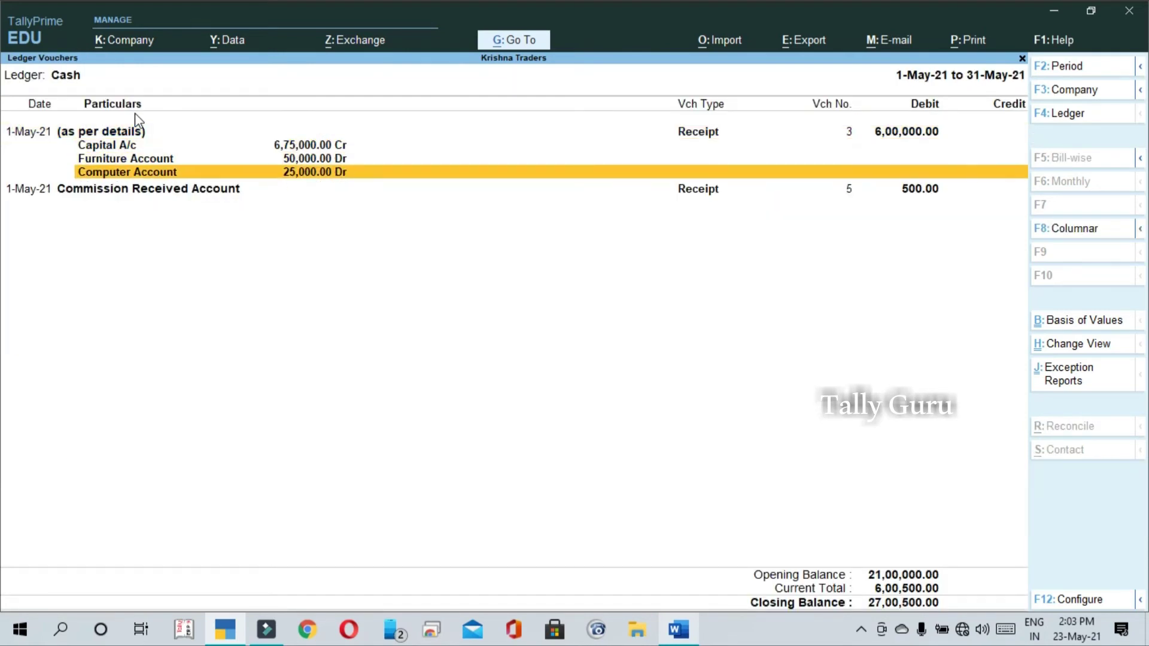
key(Down)
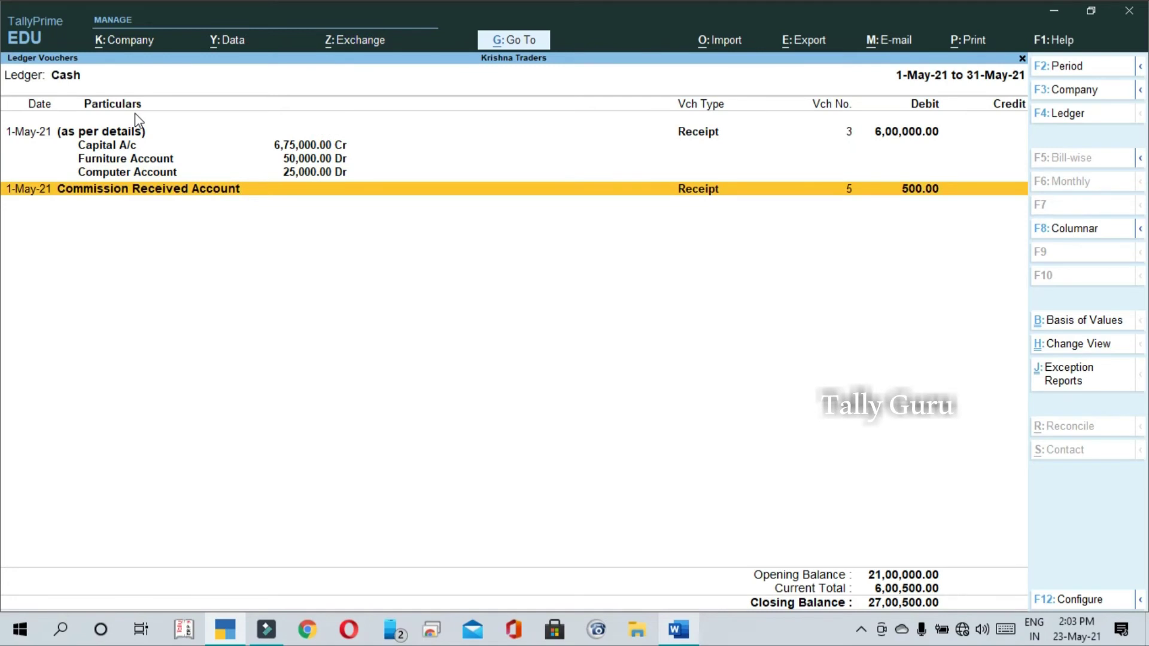
key(alt+F8)
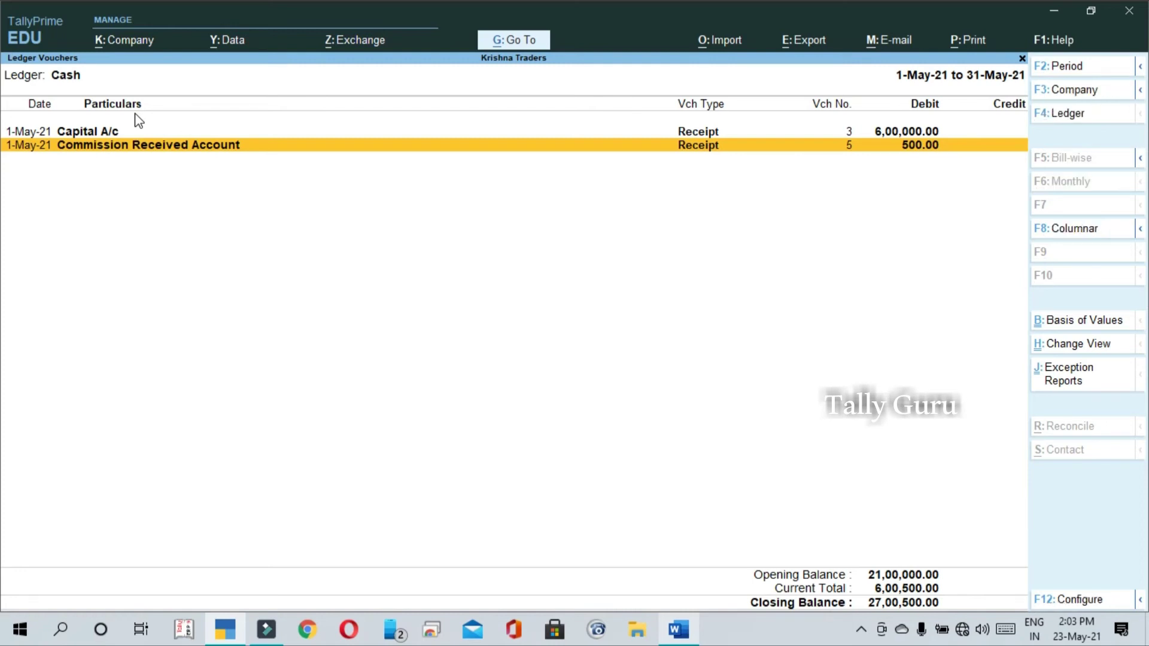
key(alt+F8)
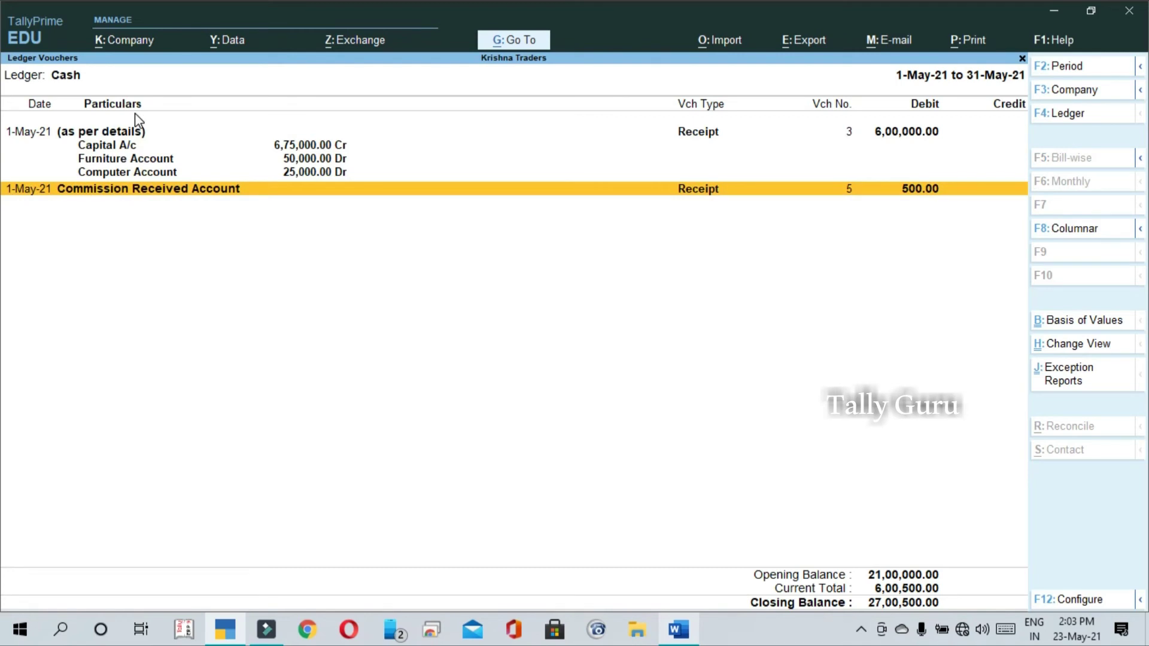
key(Escape)
key(Escape)
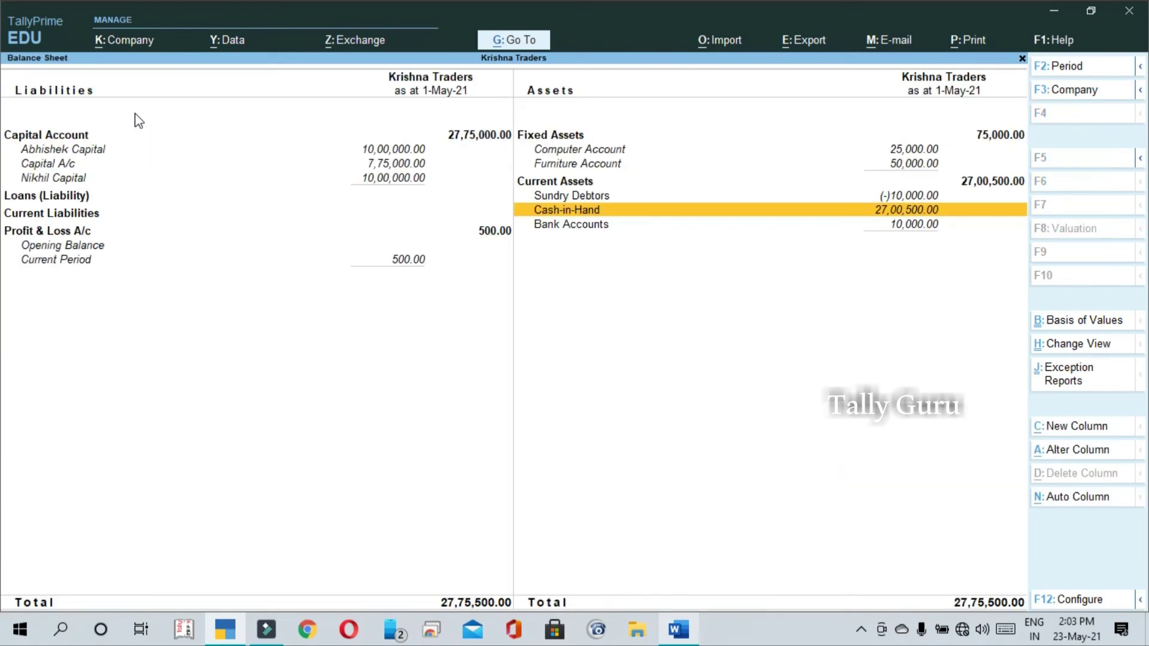
key(Escape)
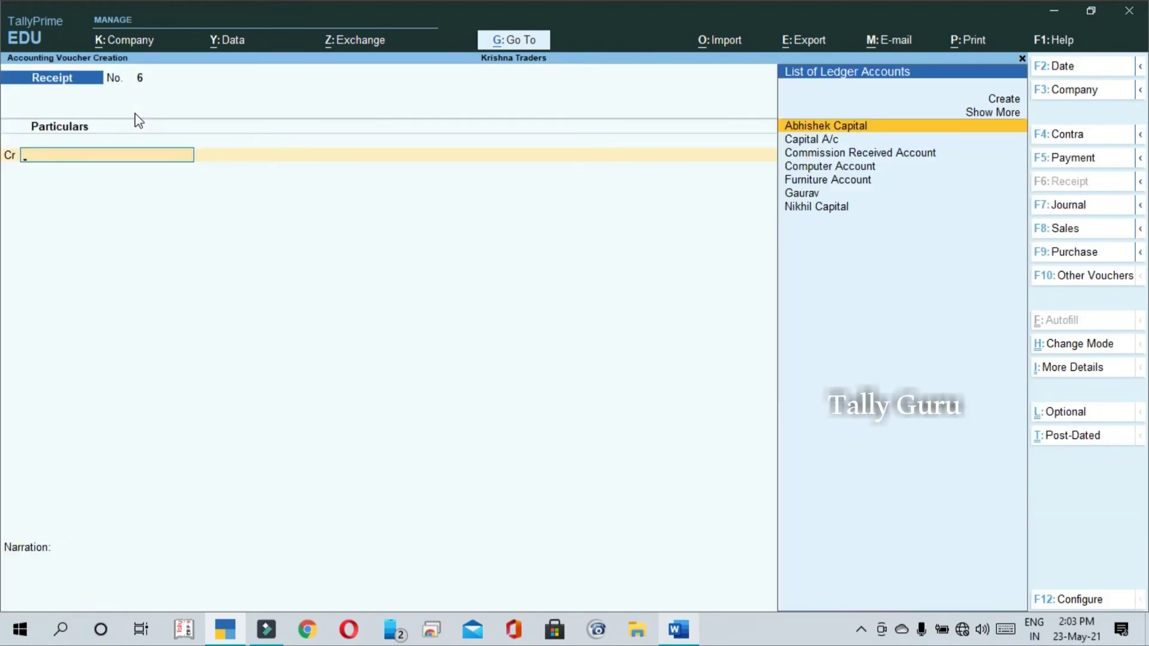
Switch to the Word exercise list, read entry 6 on bank interest, and copy the account name Interest Received Account.
key(alt+Tab)
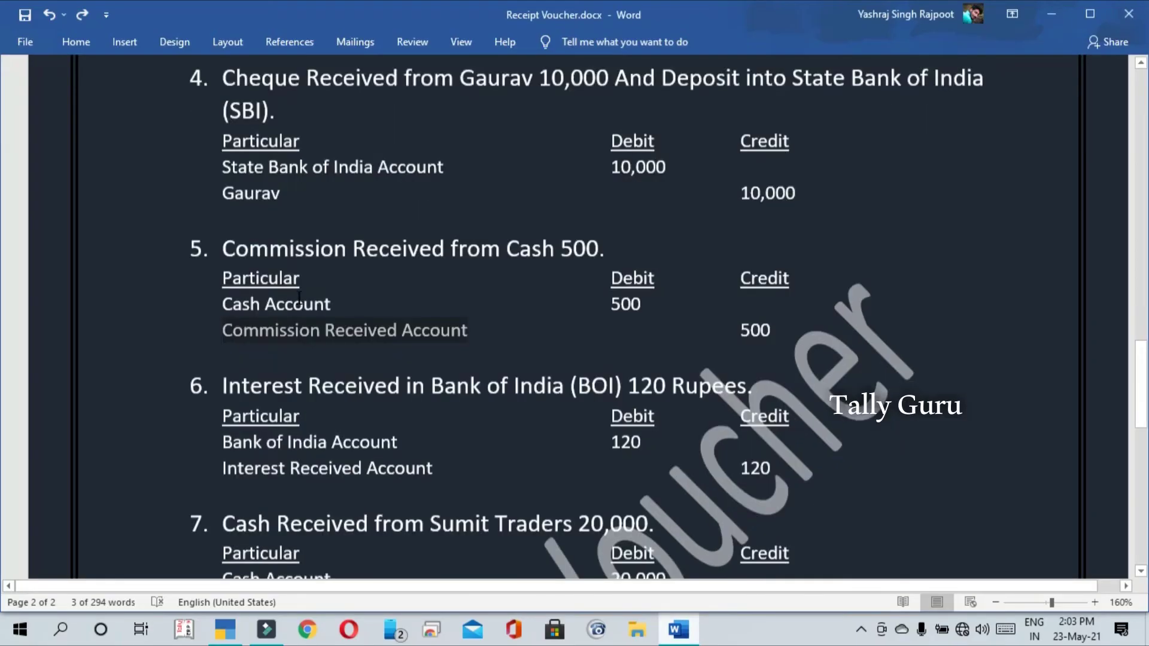
scroll(300, 298, down, 3)
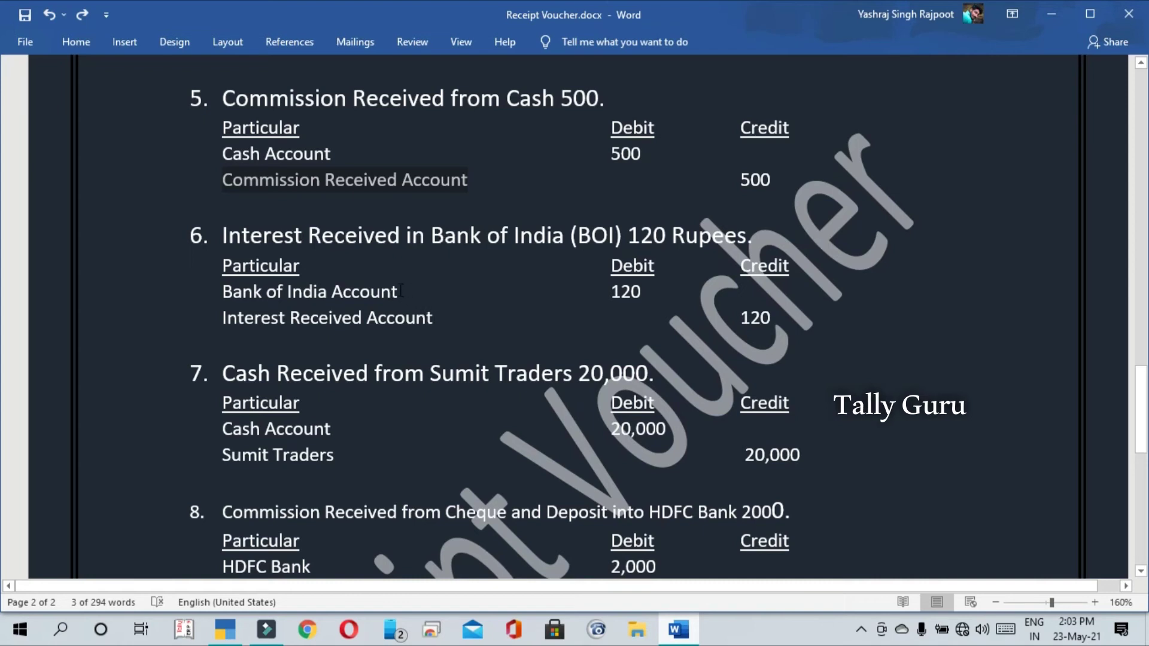
click(398, 291)
triple_click(430, 318)
key(ctrl+c)
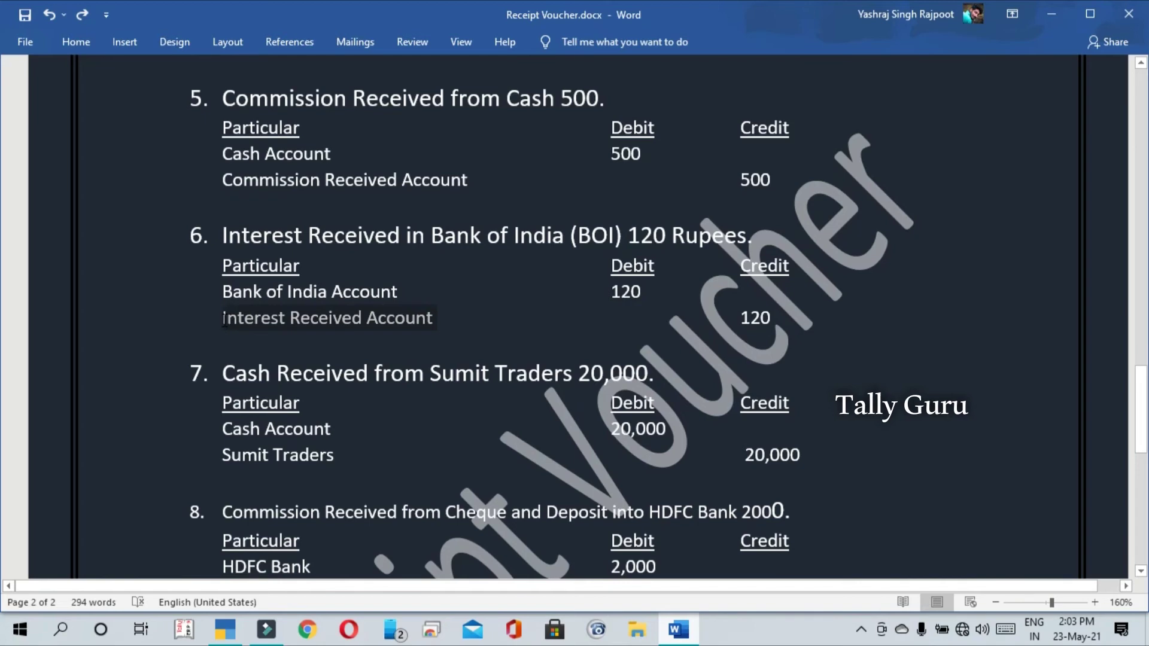
Create a ledger in TallyPrime with the pasted name Interest Received Account under Indirect Incomes and save it.
key(alt+Tab)
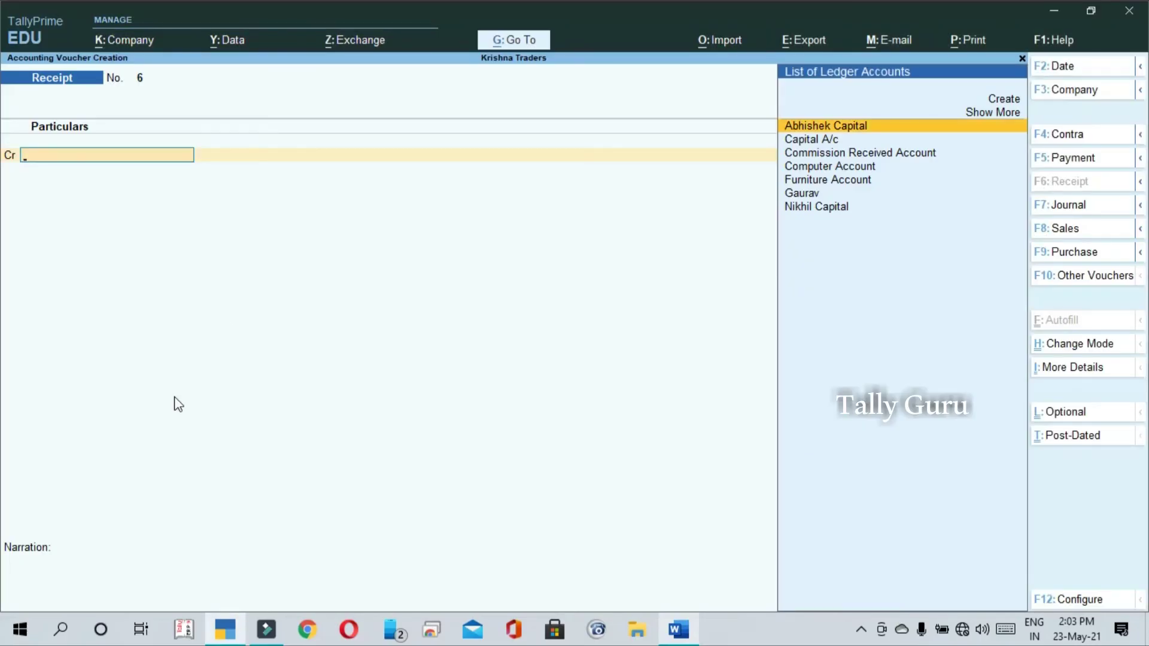
key(alt+c)
key(ctrl+v)
key(Return)
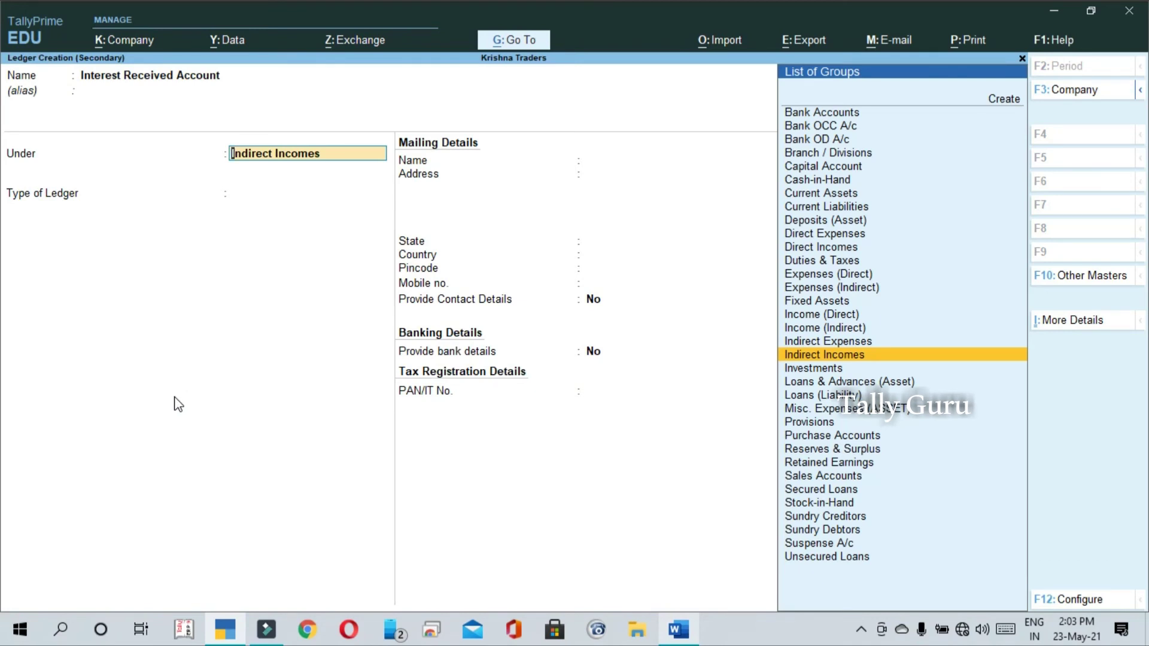
key(ctrl)
key(ctrl+a)
Restore the missing Interest Received Account text in Word's entry 6, and credit that account with 120 in TallyPrime's receipt voucher.
key(alt+Tab)
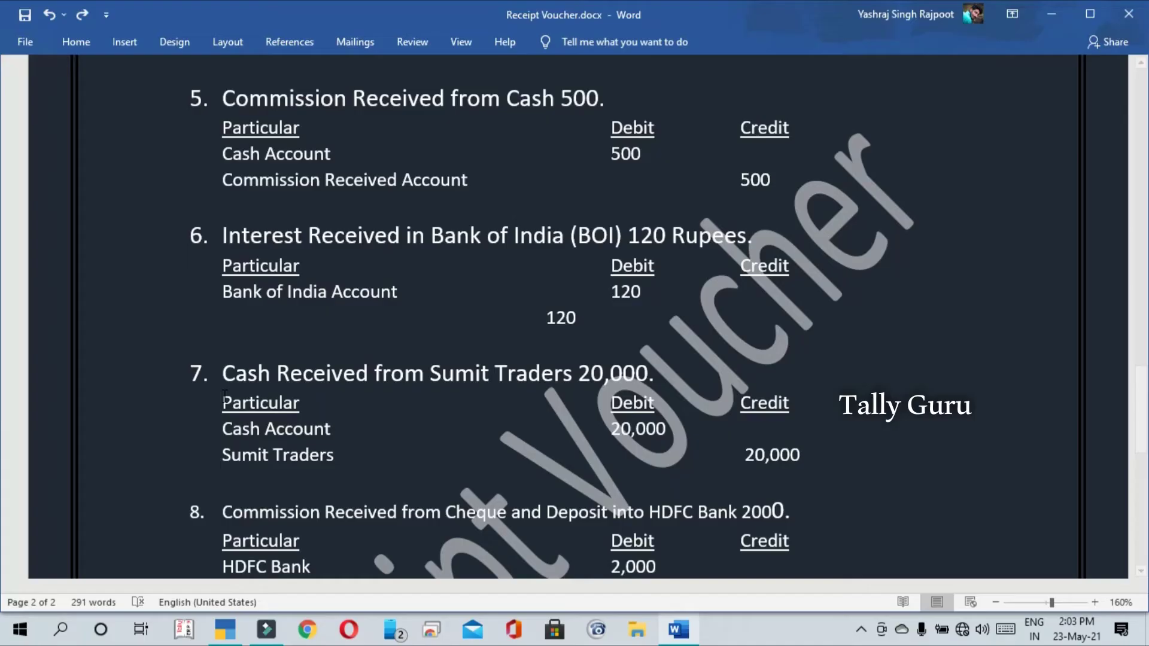
key(ctrl+v)
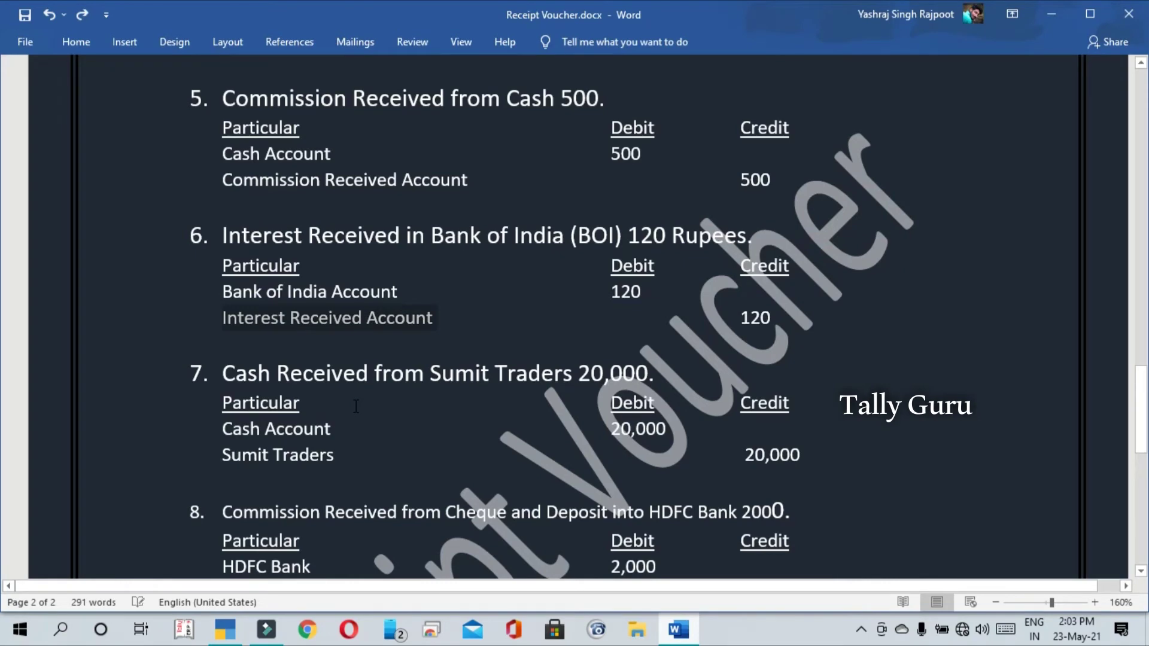
key(alt+Tab)
text(120)
key(Return)
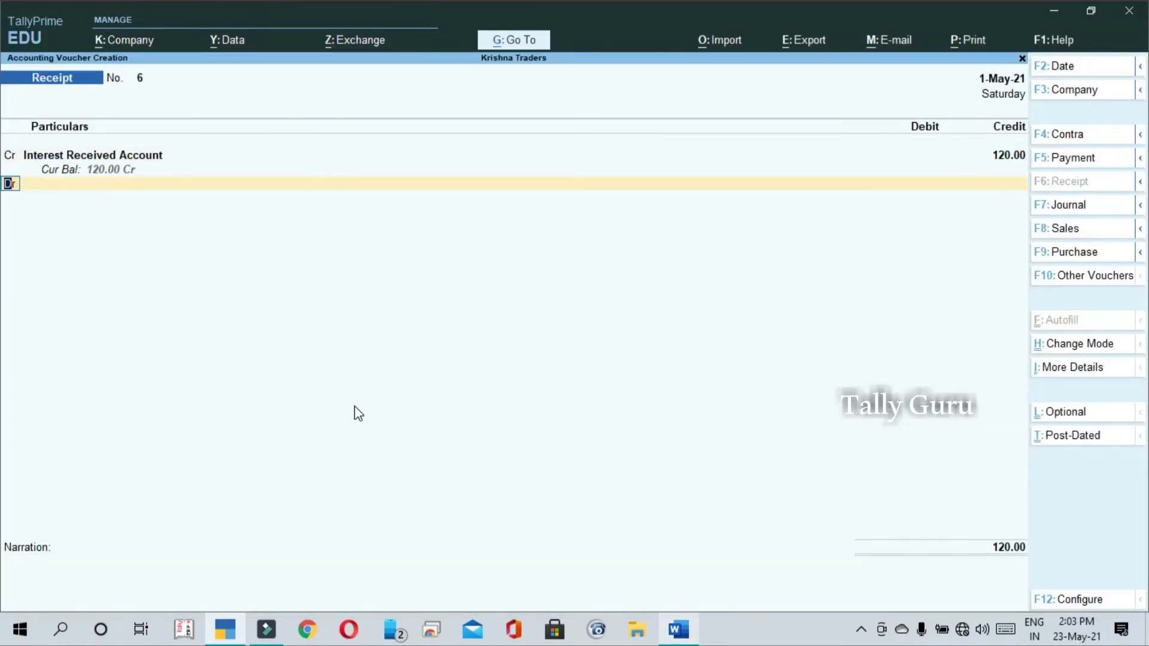
Switch to the Word exercise list and copy the account name Bank of India Account from entry 6.
key(Return)
key(alt+Tab)
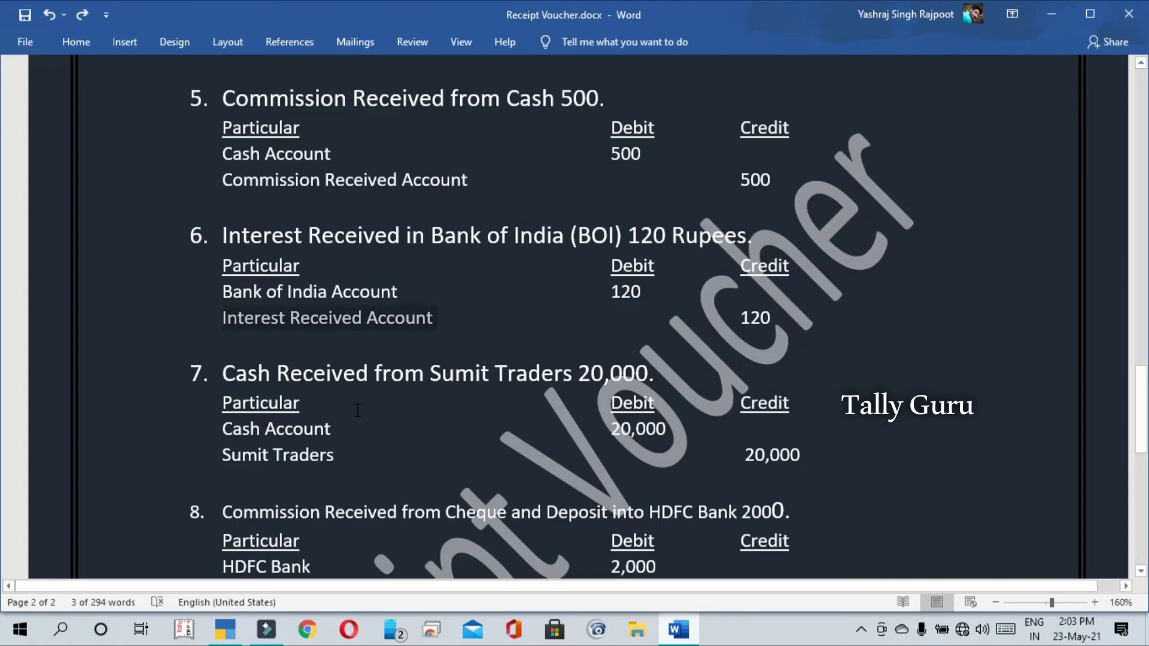
click(395, 289)
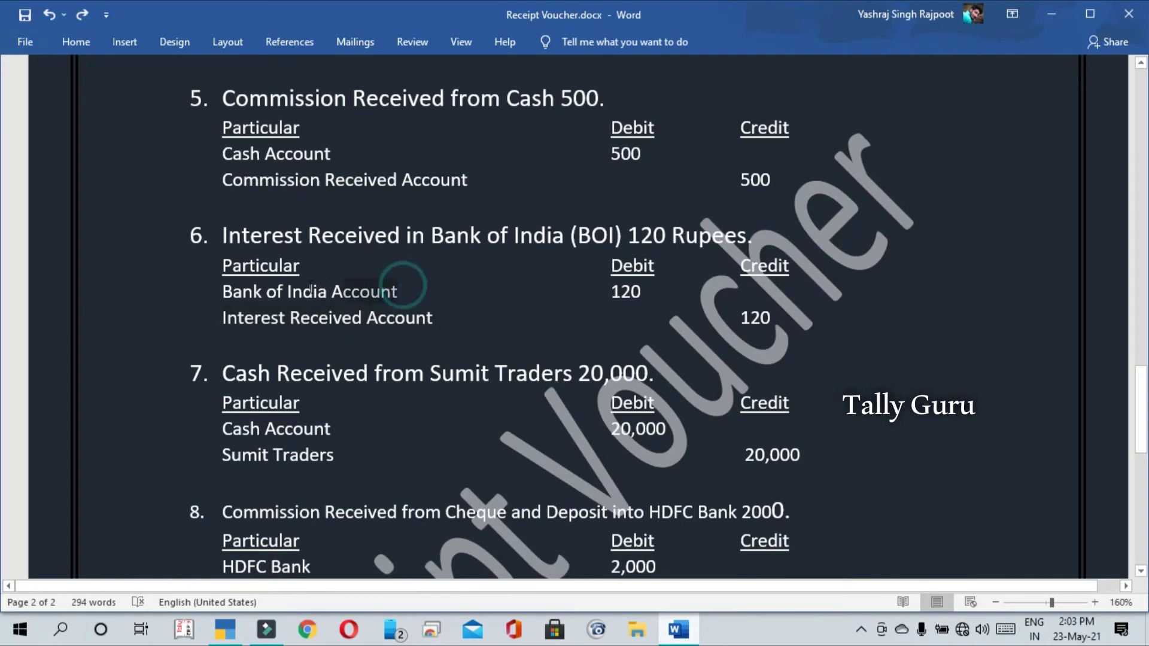
drag(344, 292, 235, 296)
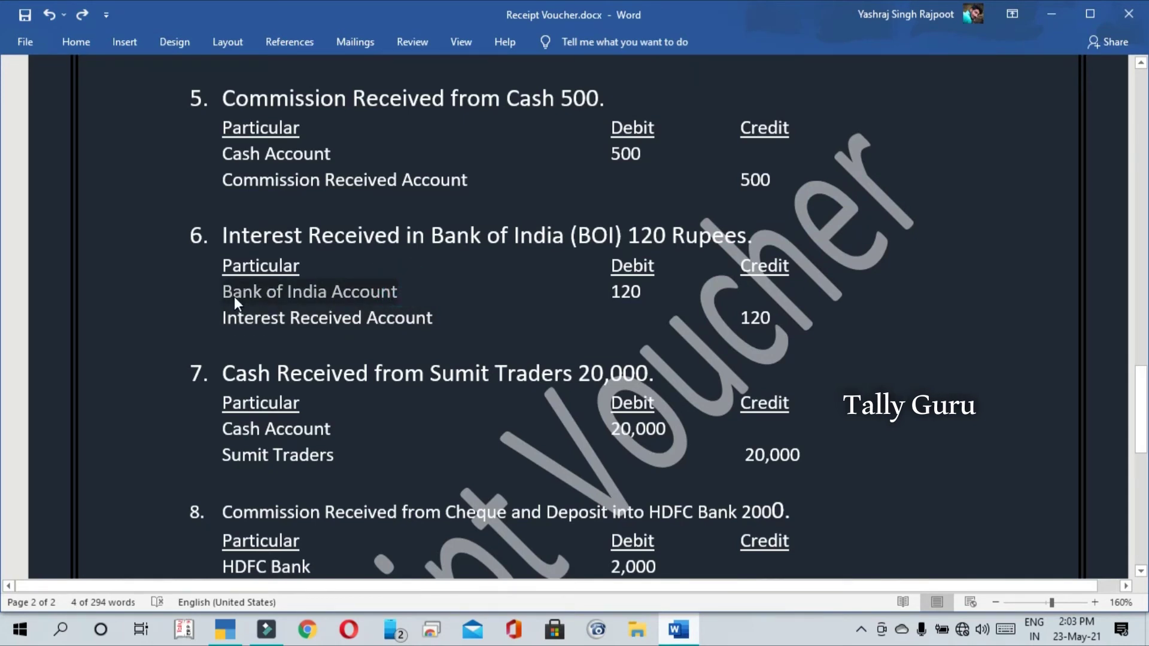
key(ctrl+c)
Create a ledger in TallyPrime named Bank of India under Bank Accounts, trimming Account from the pasted name, and save it.
key(alt+Tab)
key(ctrl+alt+v)
key(BackSpace)
key(BackSpace)
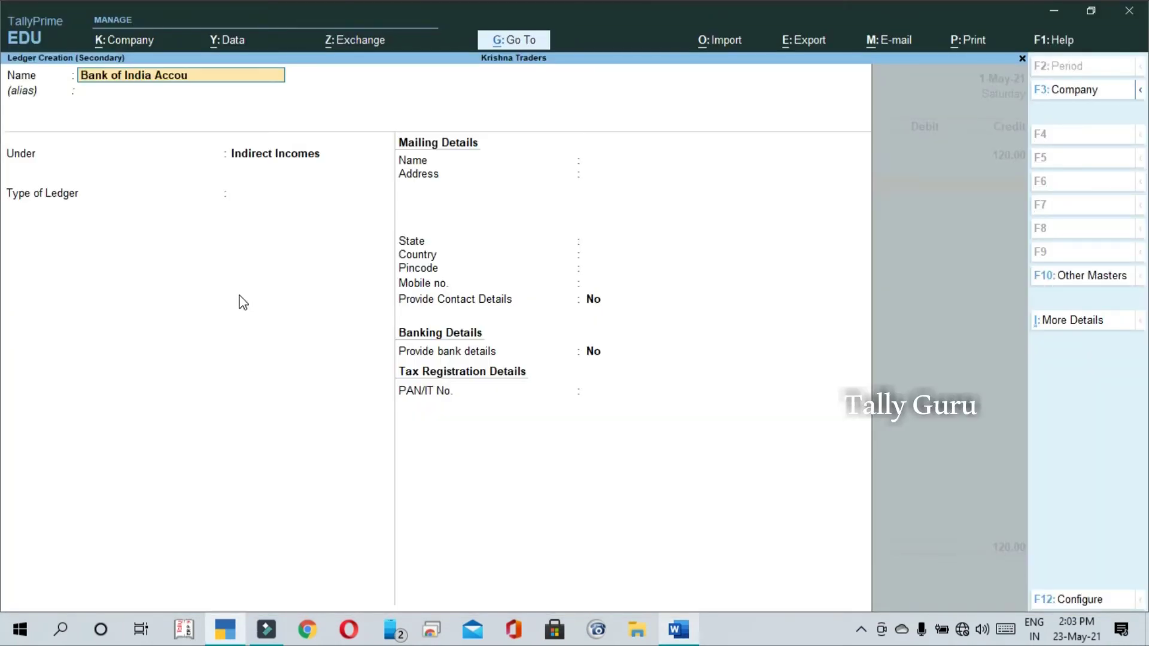
key(BackSpace)
key(BackSpace)
key(BackSpace)
key(BackSpace)
key(BackSpace)
key(BackSpace)
key(Return)
key(Return)
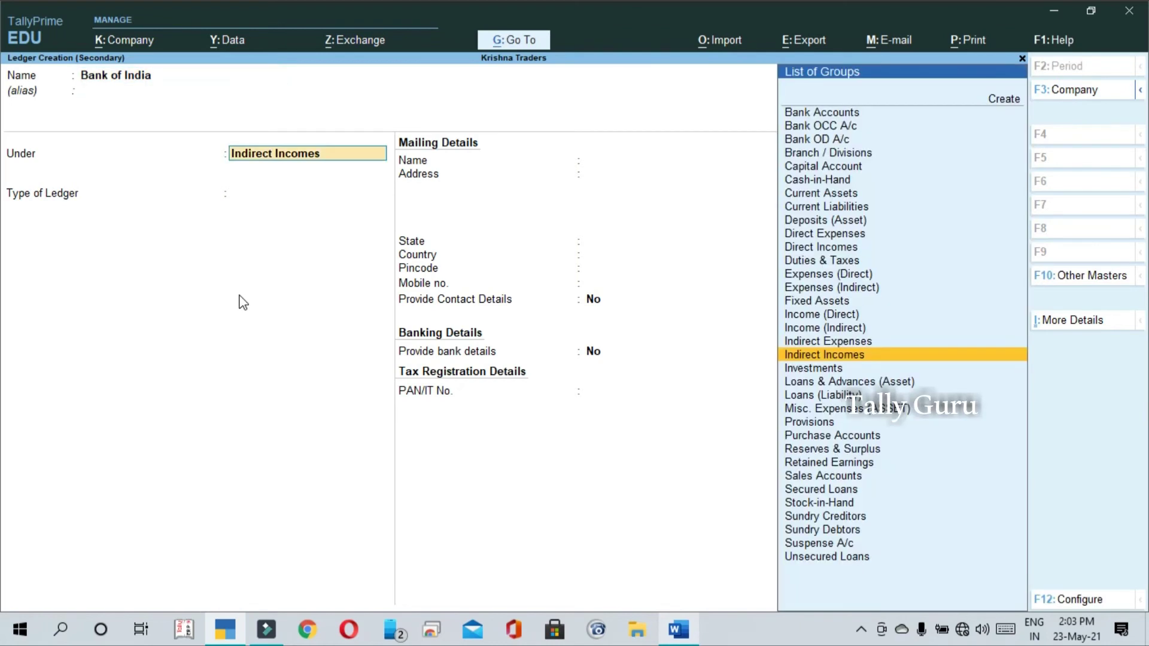
text(b)
key(Return)
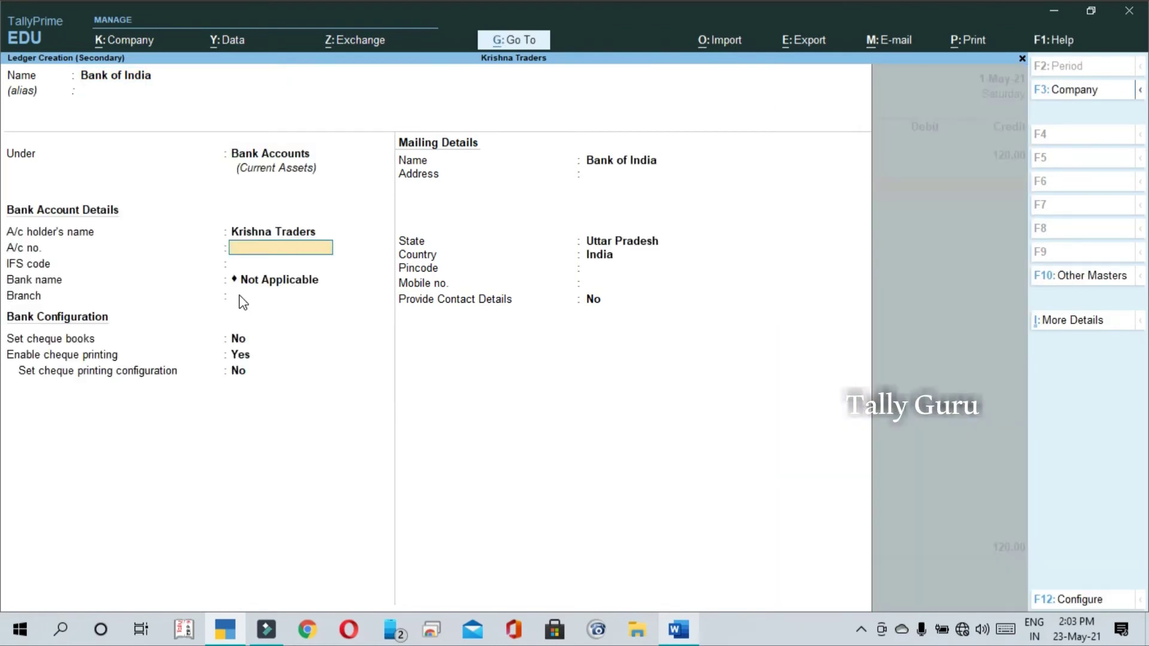
key(ctrl)
key(ctrl+a)
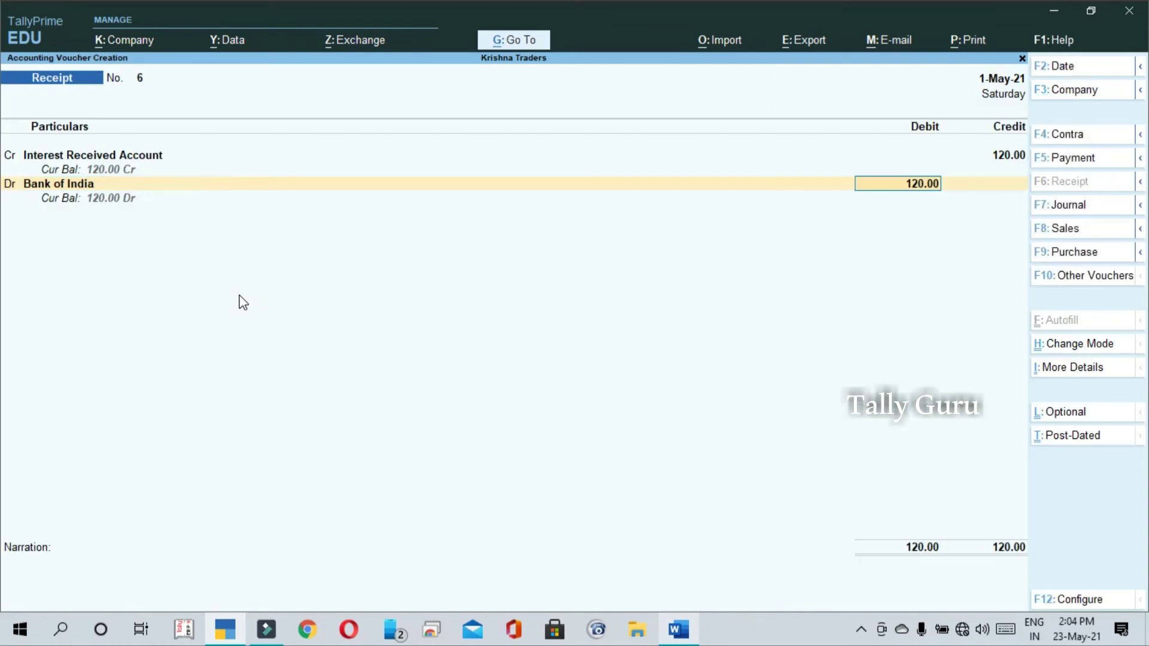
Debit Bank of India with 120, allocate it as Cheque/DD, leave the narration empty and save the receipt voucher.
key(Return)
key(Return)
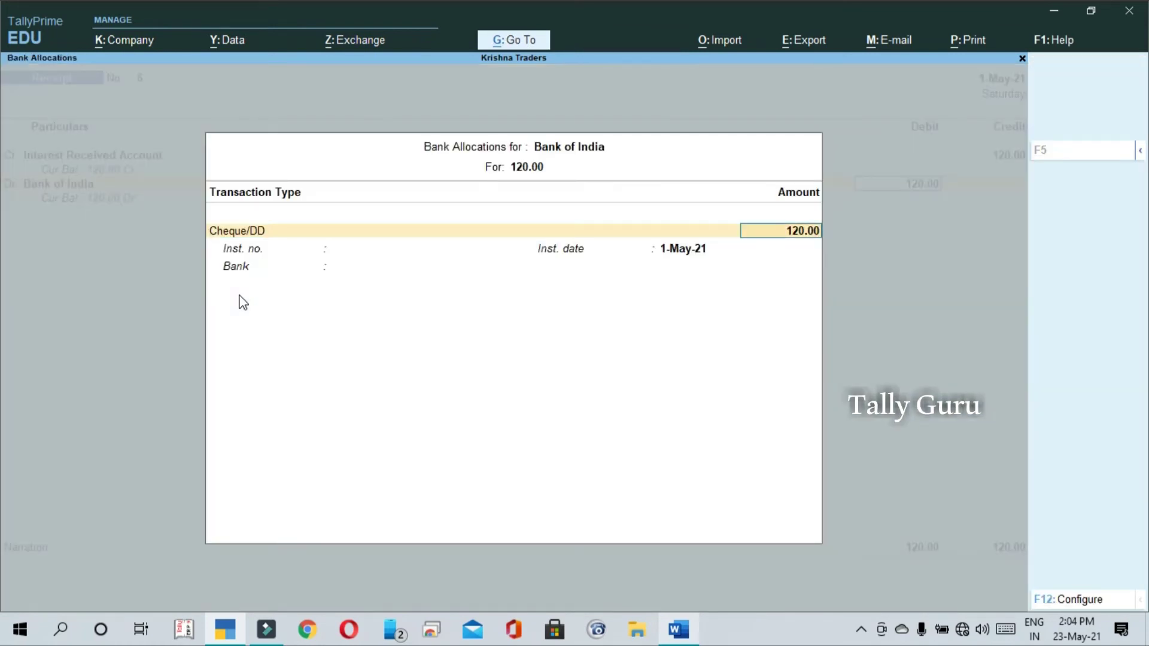
key(Return)
key(Return)
key(Return)
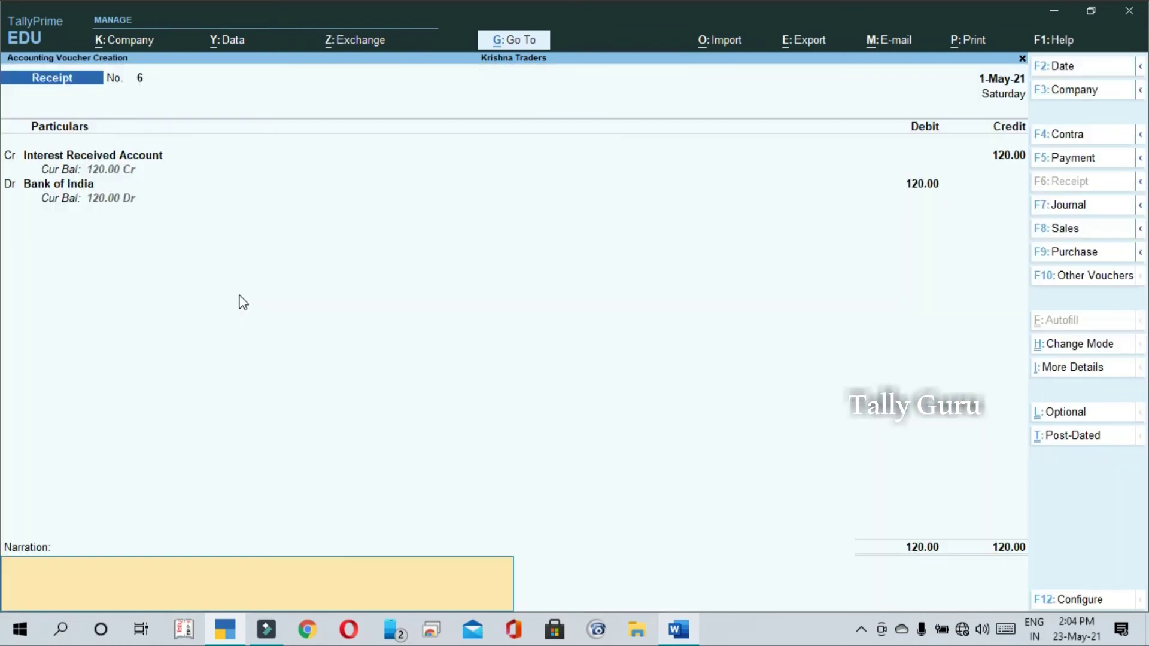
key(Return)
key(Return)
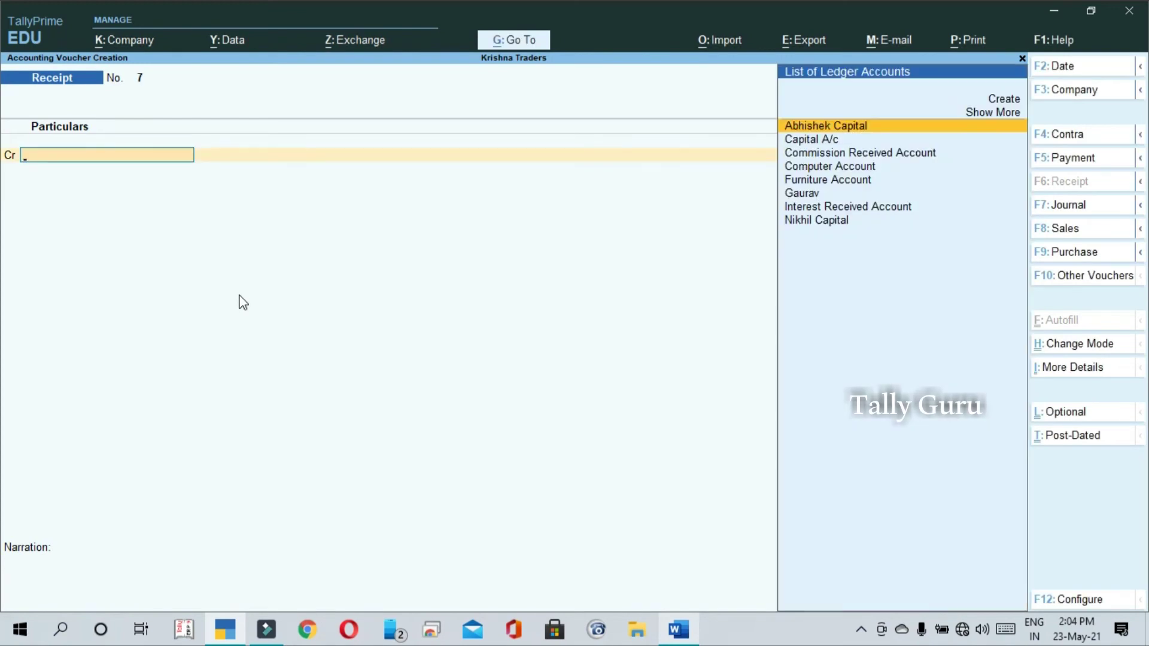
Open the detailed Balance Sheet and drill down into the Profit & Loss A/c to its Indirect Incomes.
key(alt+g)
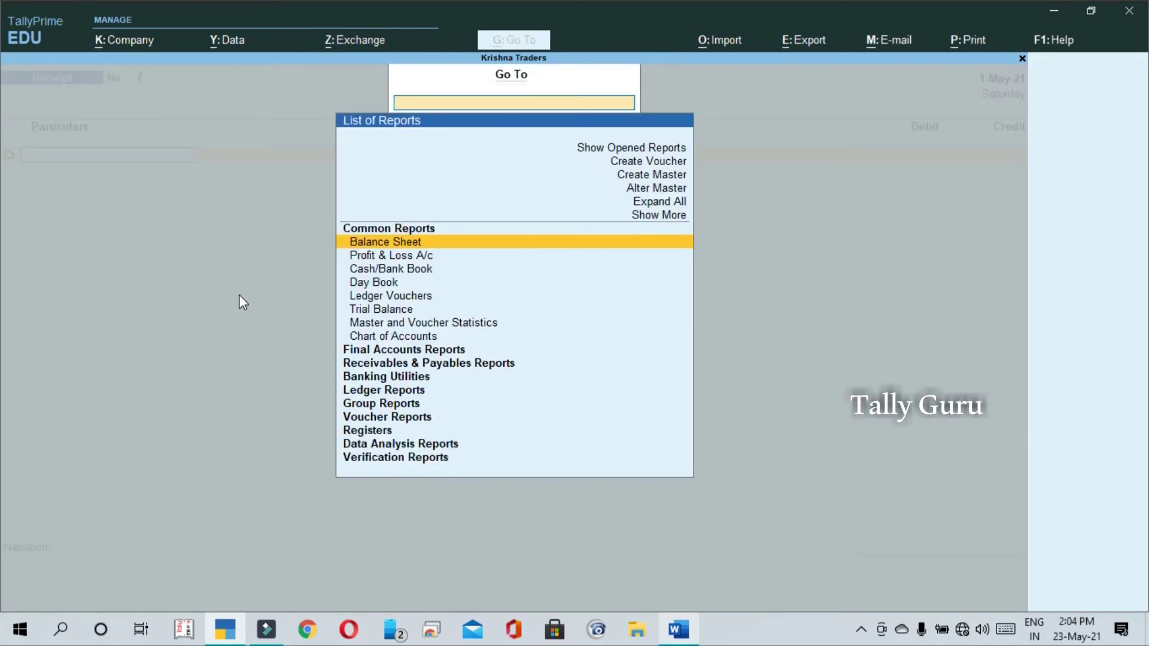
key(Return)
key(alt+F5)
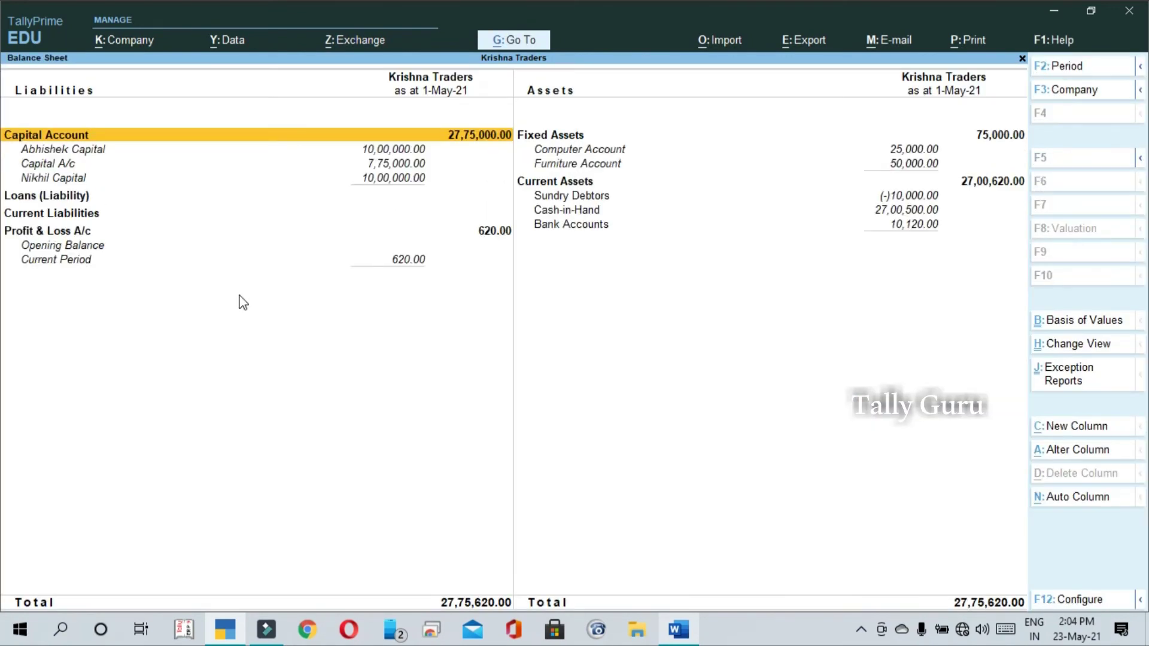
key(Down)
key(Down)
key(Down)
key(Down)
key(Down)
key(Down)
key(Return)
key(Right)
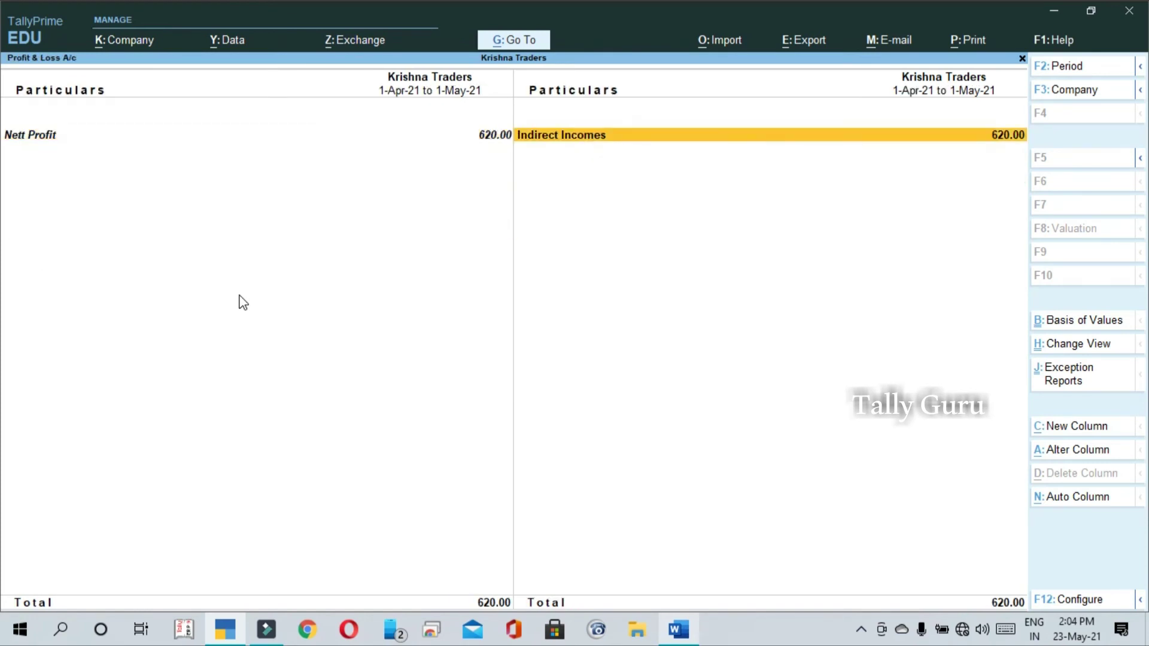
Expand Indirect Incomes in the Profit & Loss A/c and review the commission and interest received entries.
key(alt)
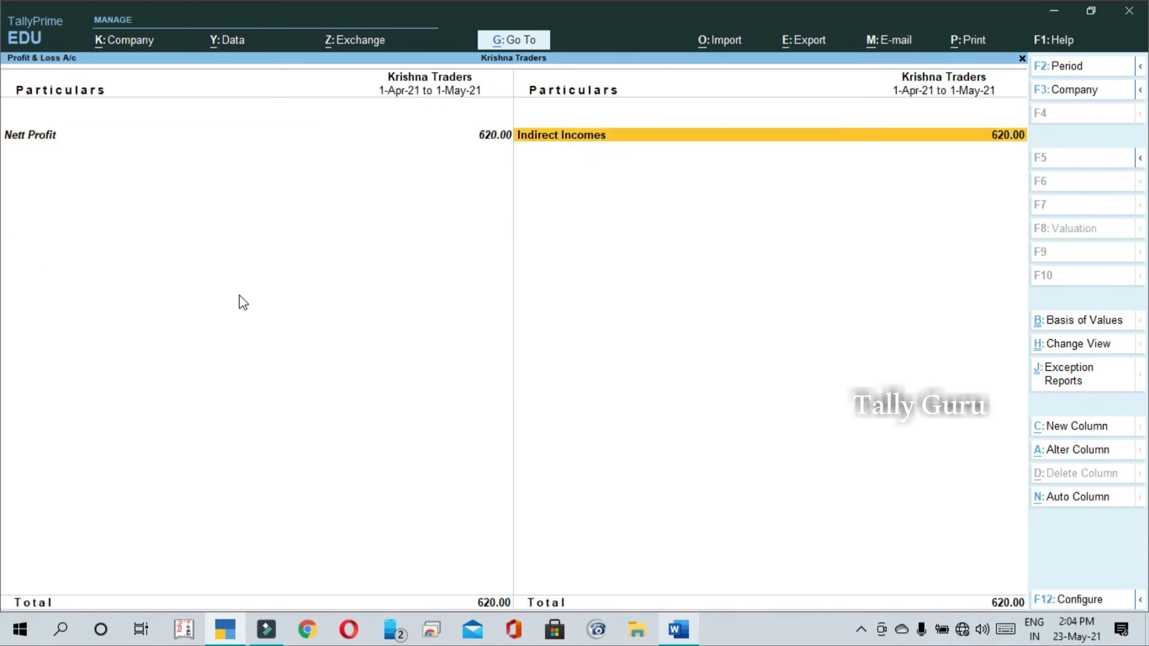
key(shift+Return)
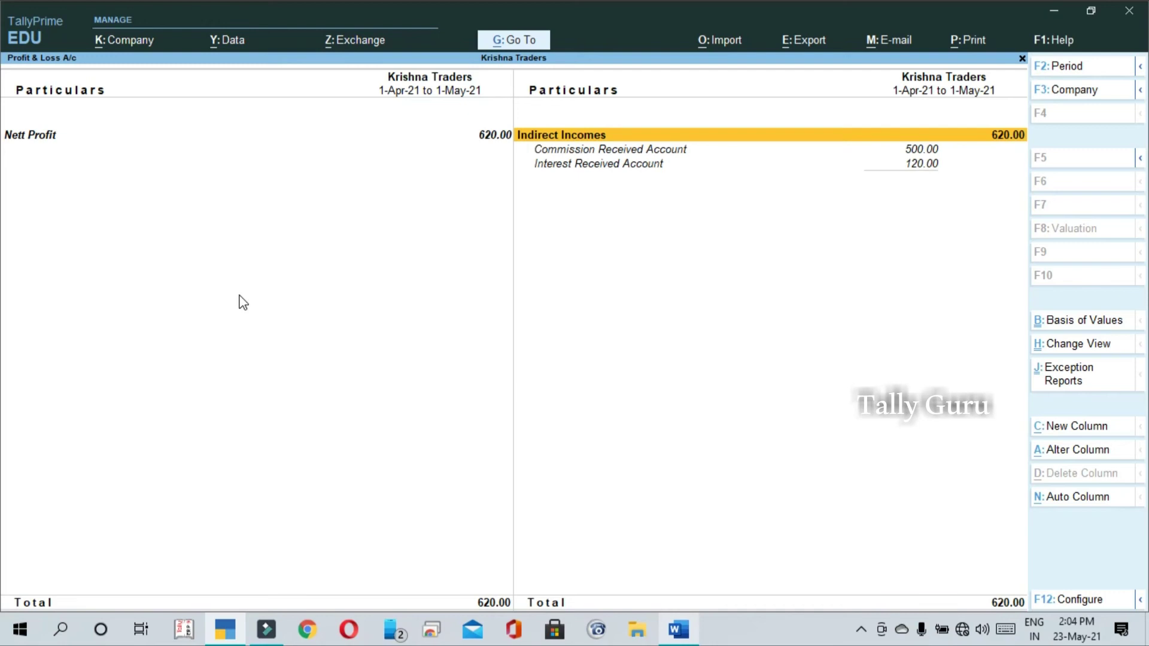
key(Down)
key(Down)
key(Up)
key(Up)
key(Down)
key(Down)
key(Up)
key(Up)
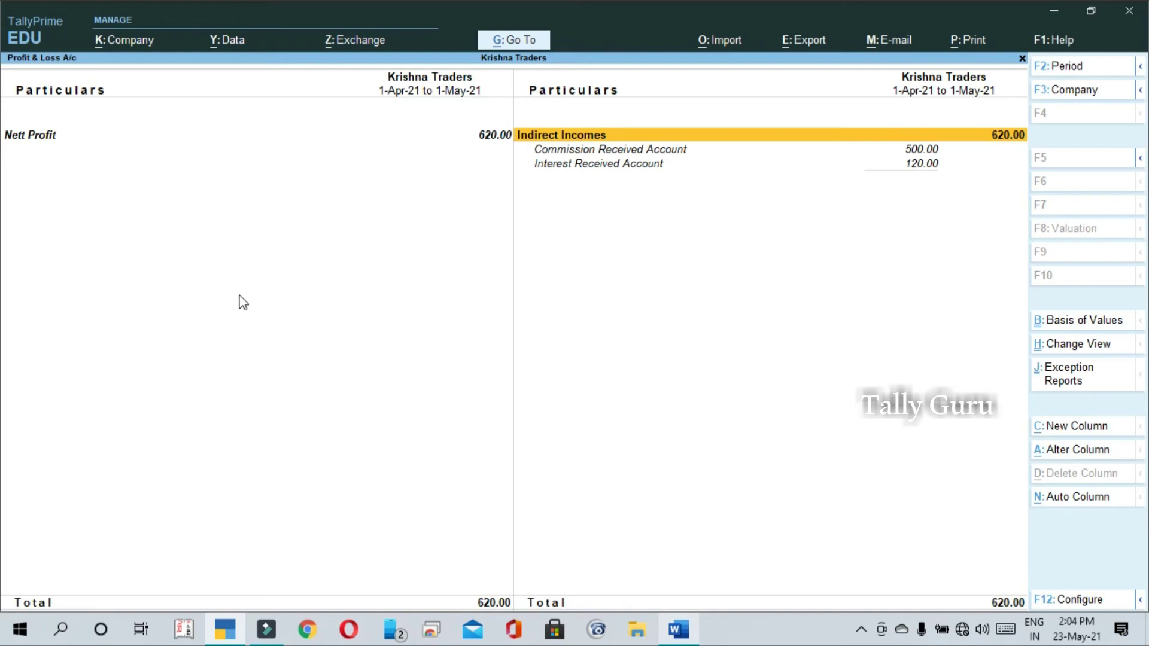
key(Down)
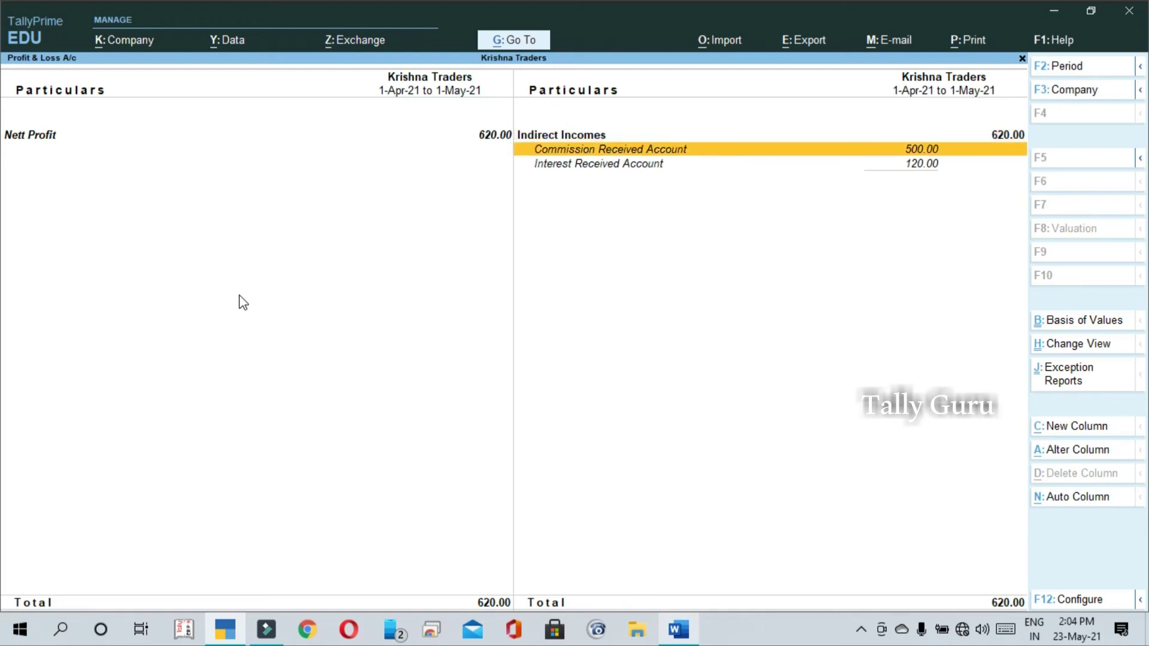
key(Down)
key(Up)
key(Down)
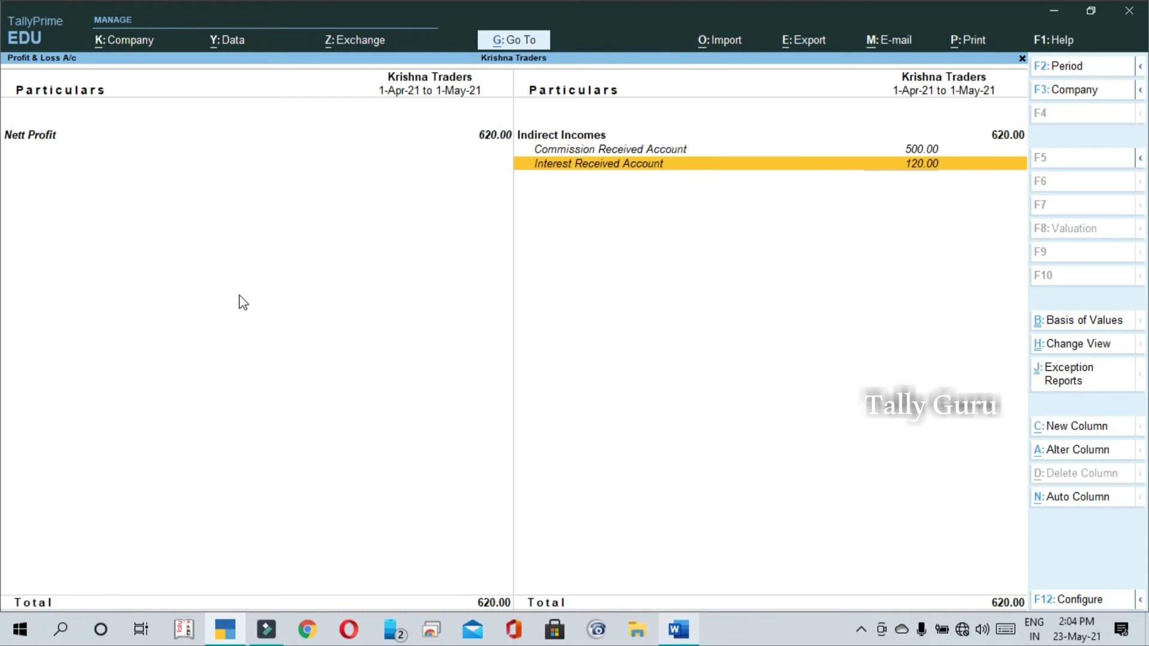
Return to the Balance Sheet, examine the individual ledgers under Bank Accounts, and go back to voucher creation.
key(Escape)
key(Up)
key(Right)
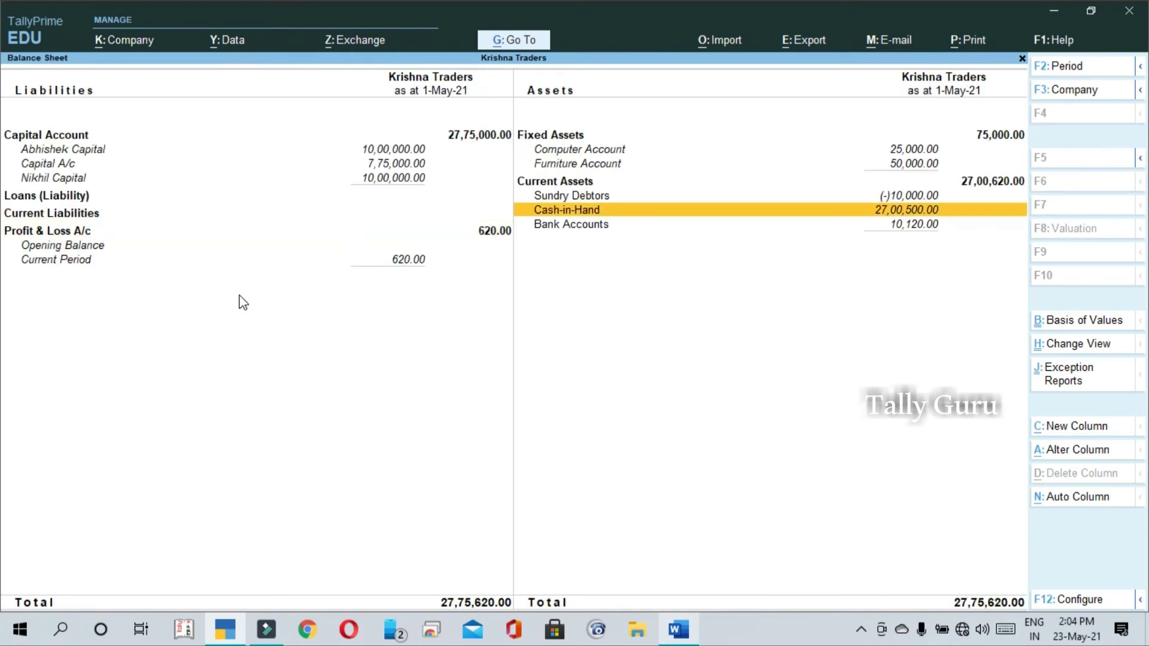
key(Down)
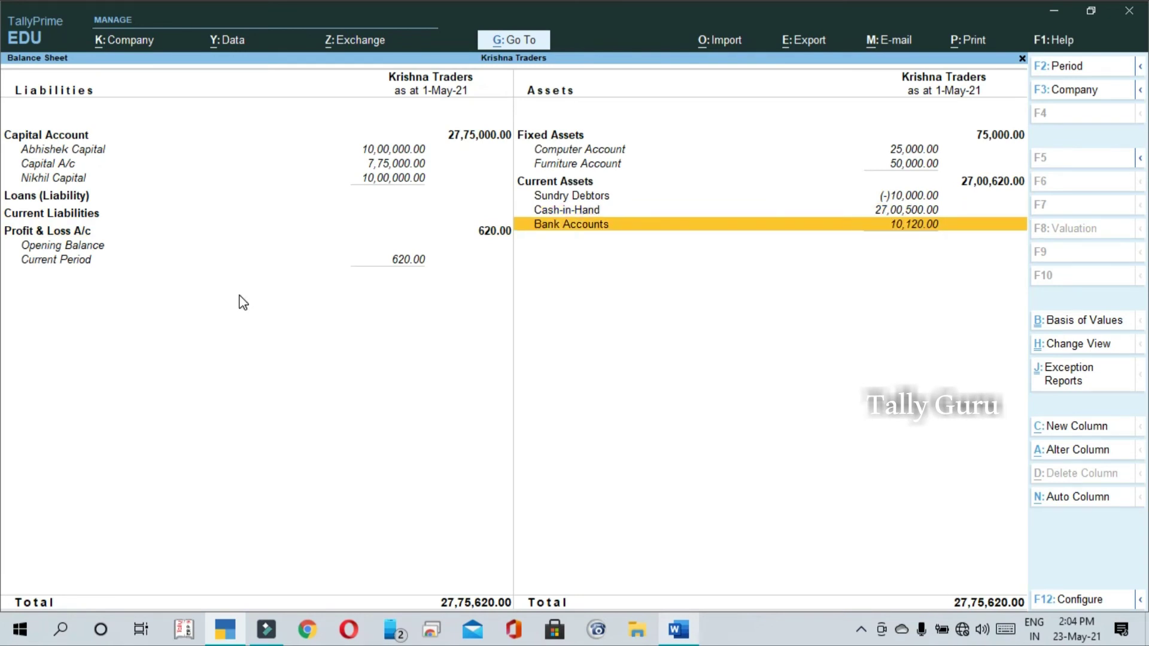
key(Return)
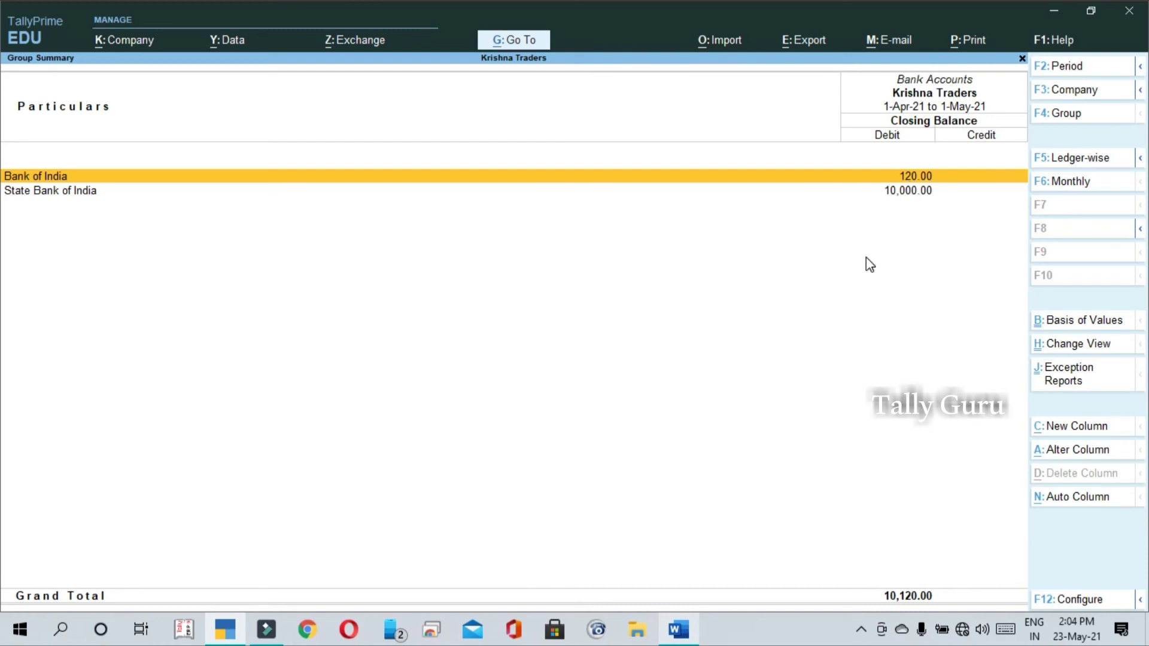
key(Escape)
key(Escape)
Switch to the Word exercise list, read entry 7 on cash received, and select the account name Sumit Traders for copying.
key(alt+Tab)
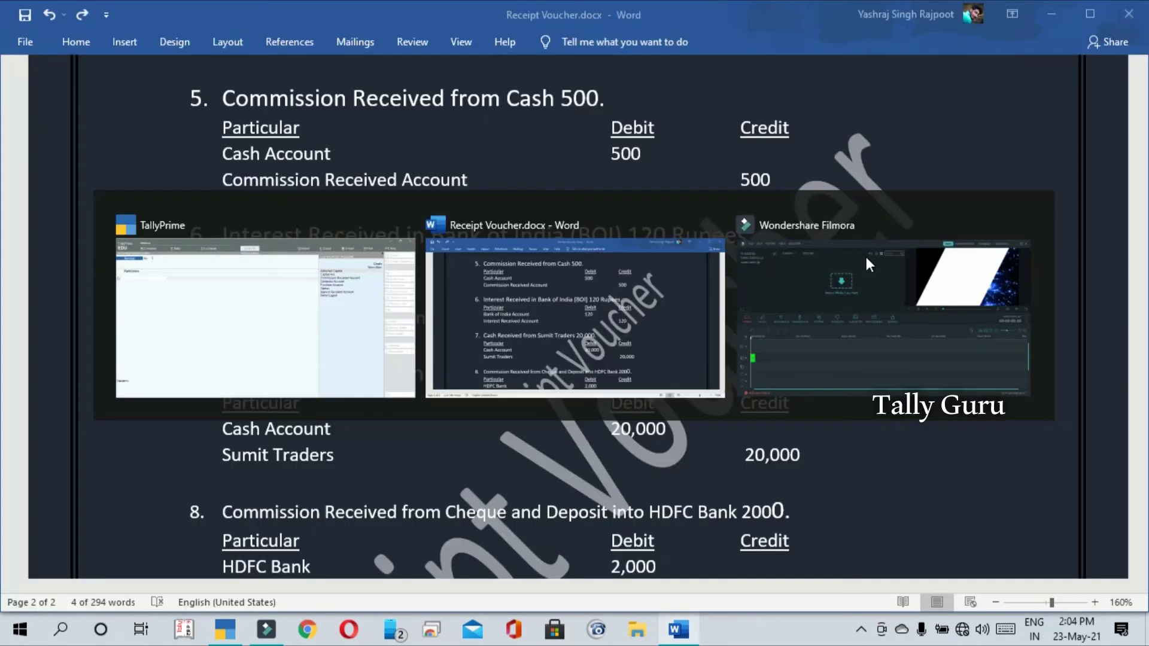
scroll(815, 311, down, 5)
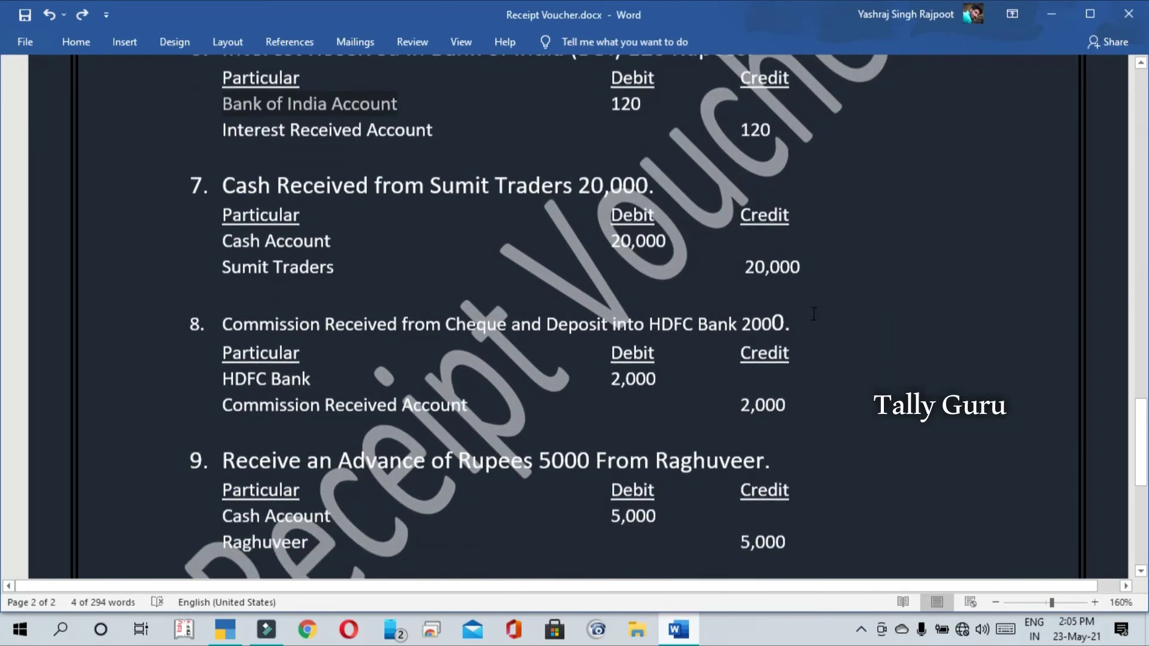
scroll(814, 313, down, 1)
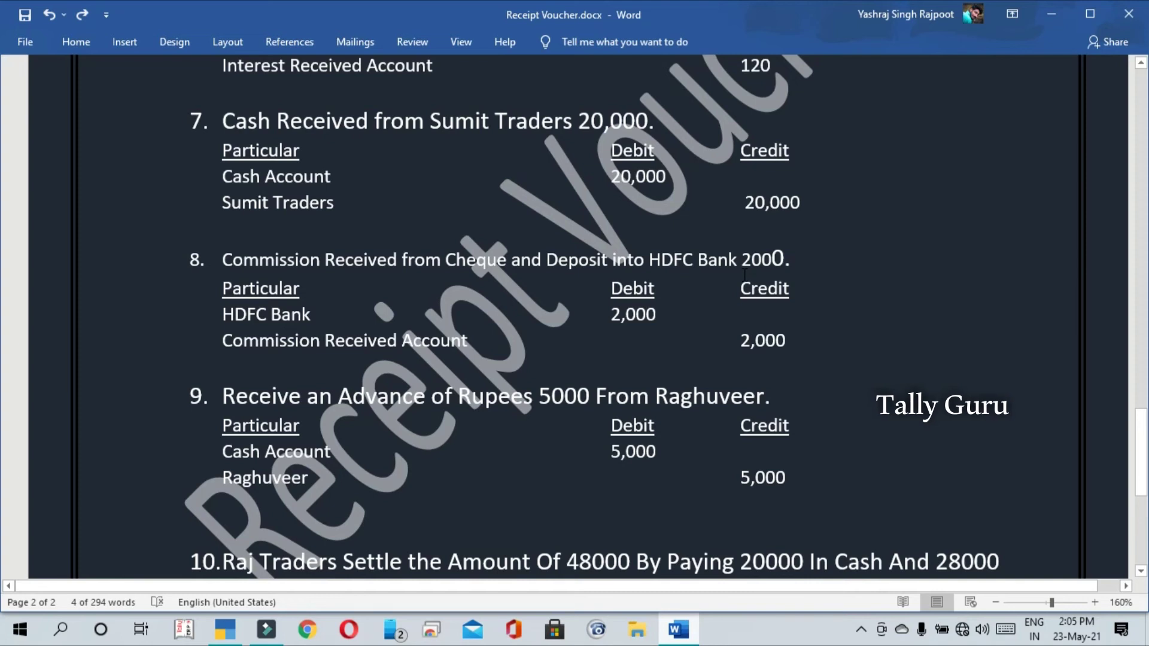
drag(334, 202, 226, 201)
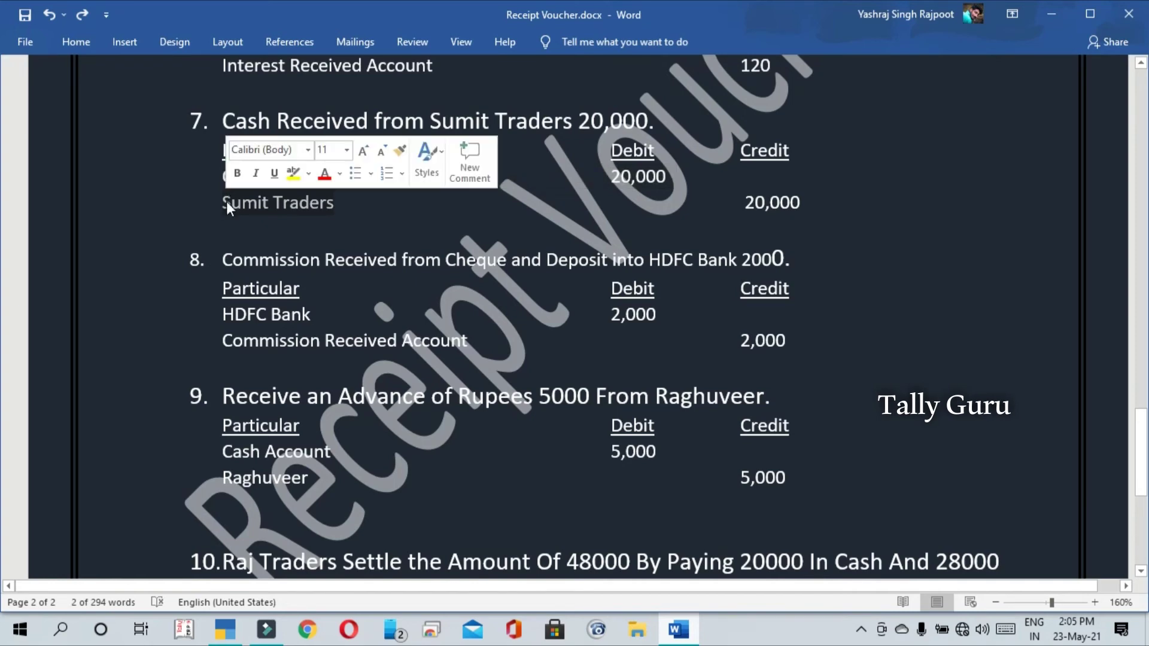
Create a ledger in TallyPrime with the pasted name Sumit Traders under Sundry Debtors and save it.
key(alt+Tab)
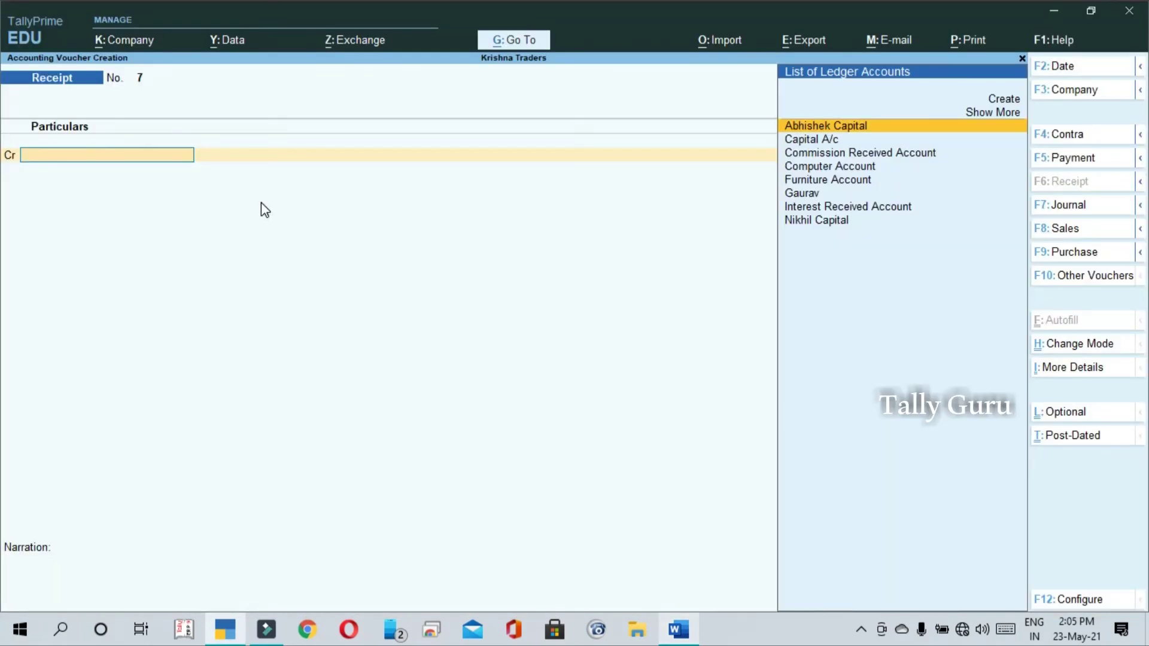
key(alt+c)
key(ctrl+alt+v)
key(Return)
key(Return)
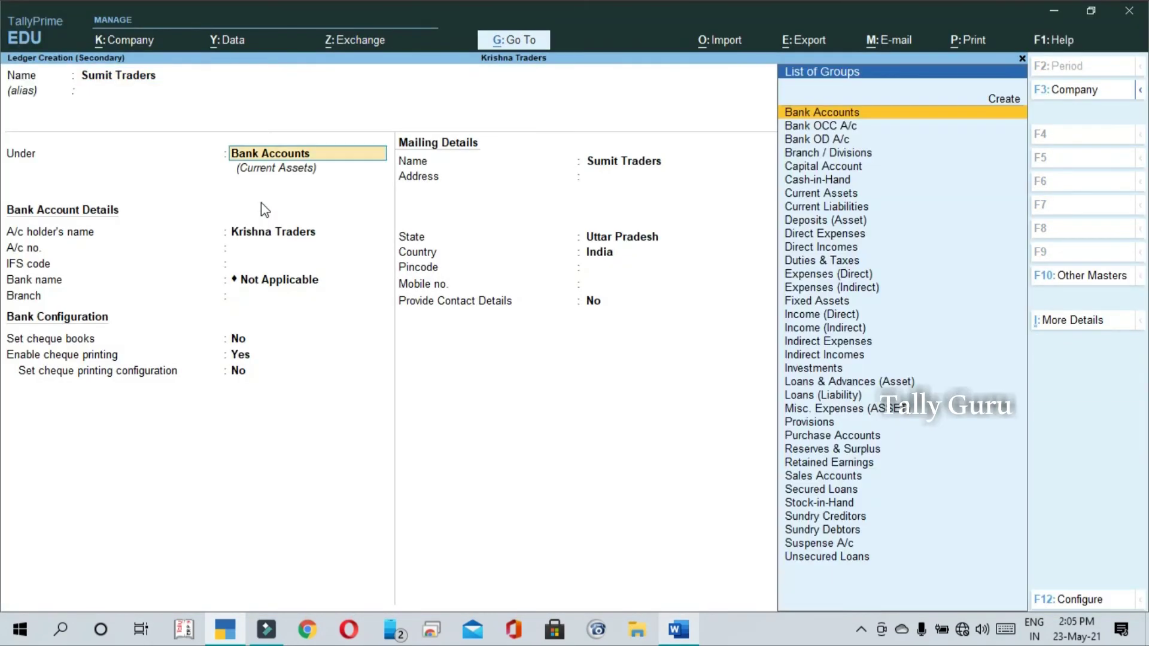
text(s)
key(Down)
key(Down)
key(Down)
key(Down)
key(Return)
key(ctrl+a)
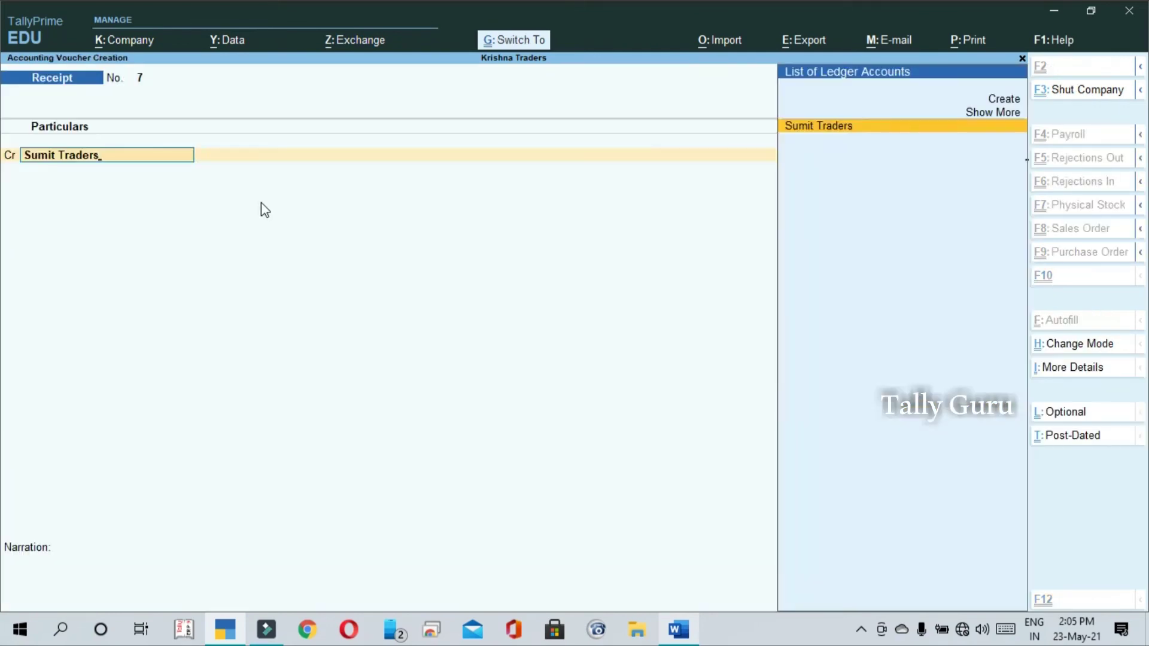
Check the entry 7 amount in Word and credit Sumit Traders with 20,000 in TallyPrime's receipt voucher.
key(Return)
key(alt+Tab)
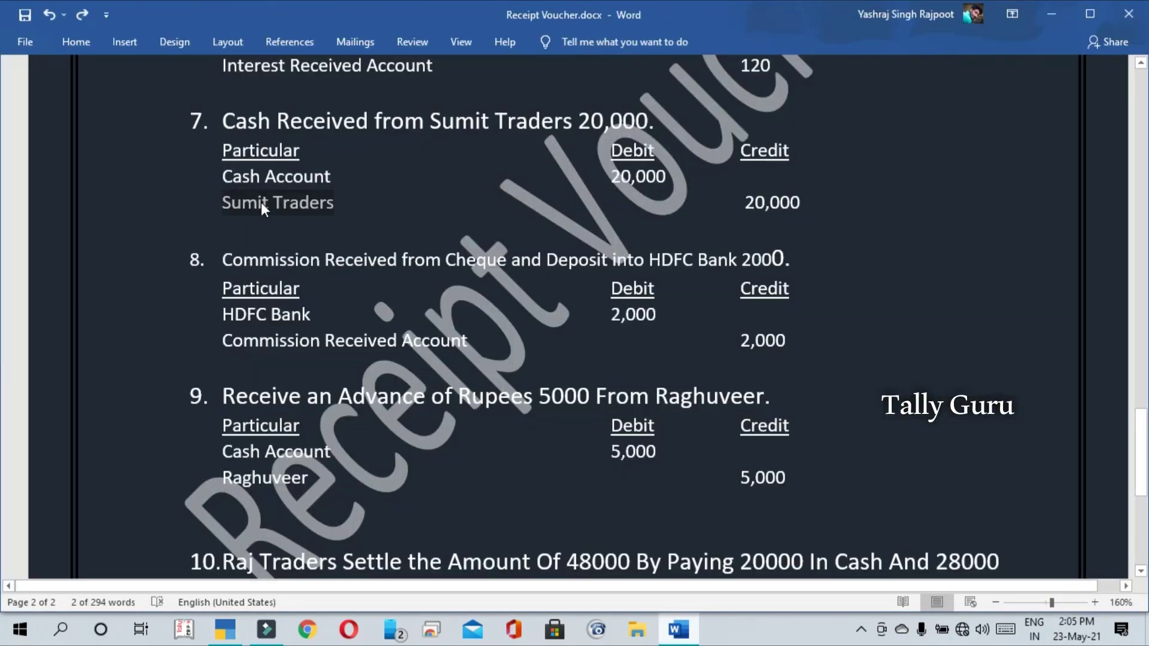
key(alt+Tab)
text(2000)
key(Return)
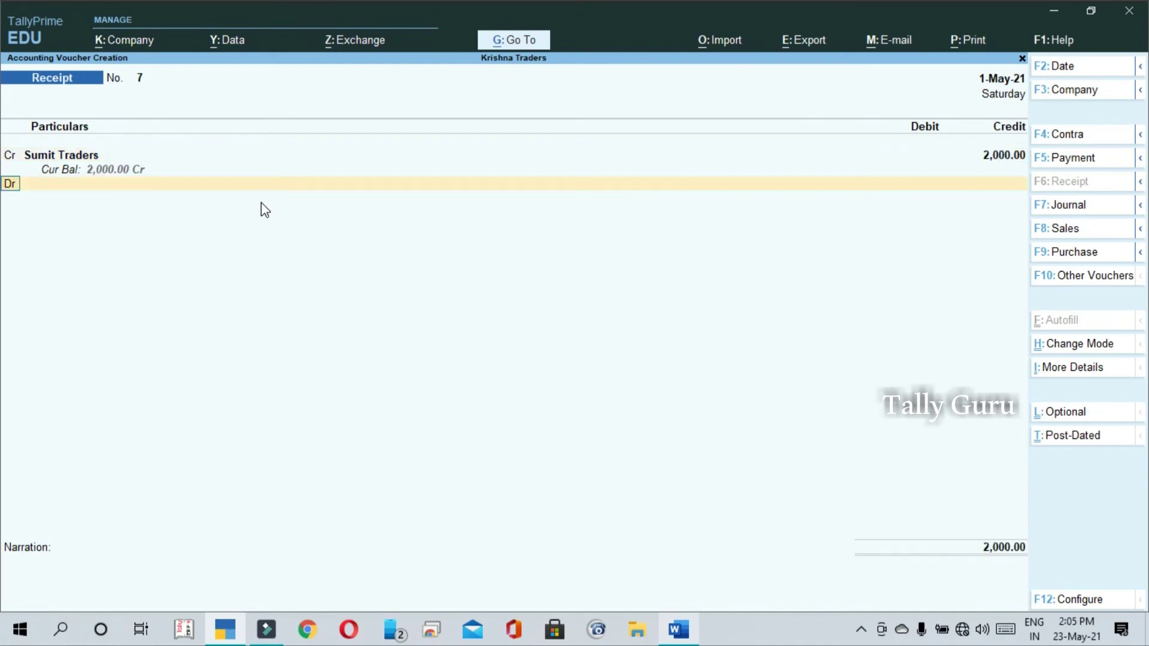
text(20000)
key(Return)
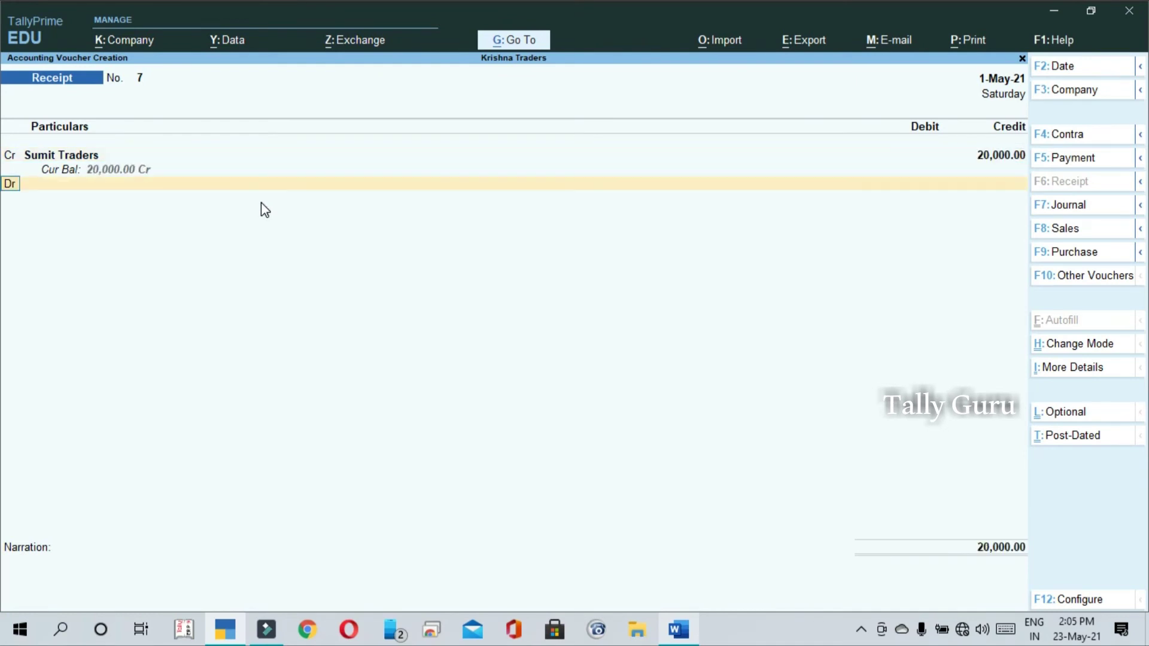
Debit Cash with 20,000, leave the narration empty and accept the receipt voucher.
key(Down)
key(Down)
key(Down)
key(Return)
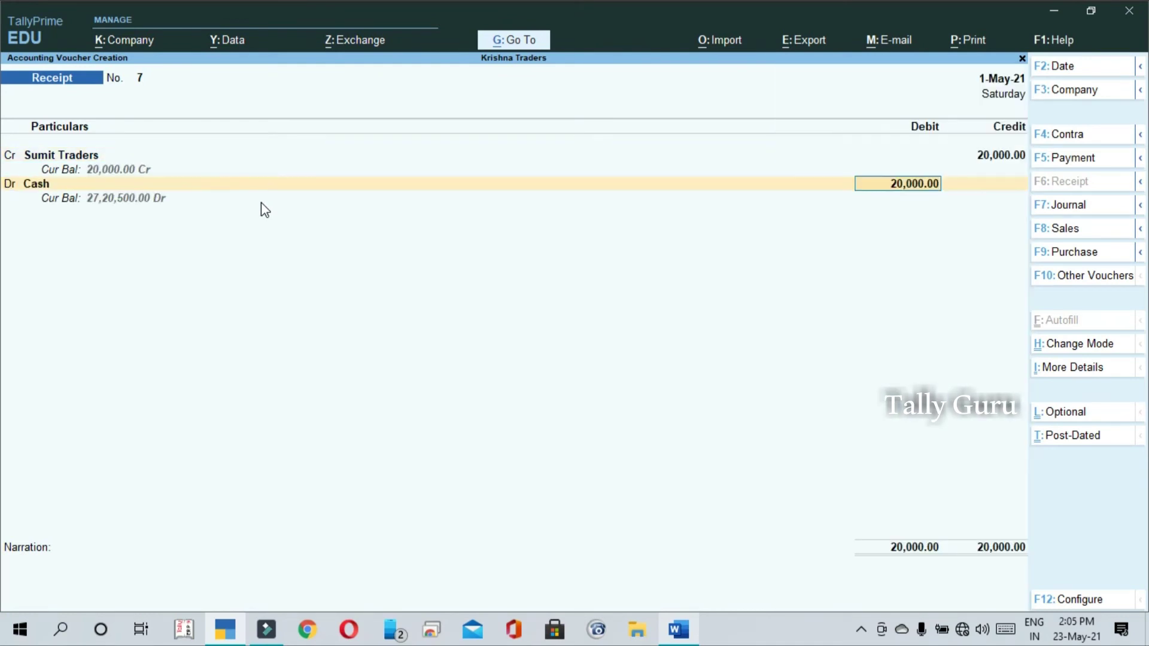
key(Return)
key(Return)
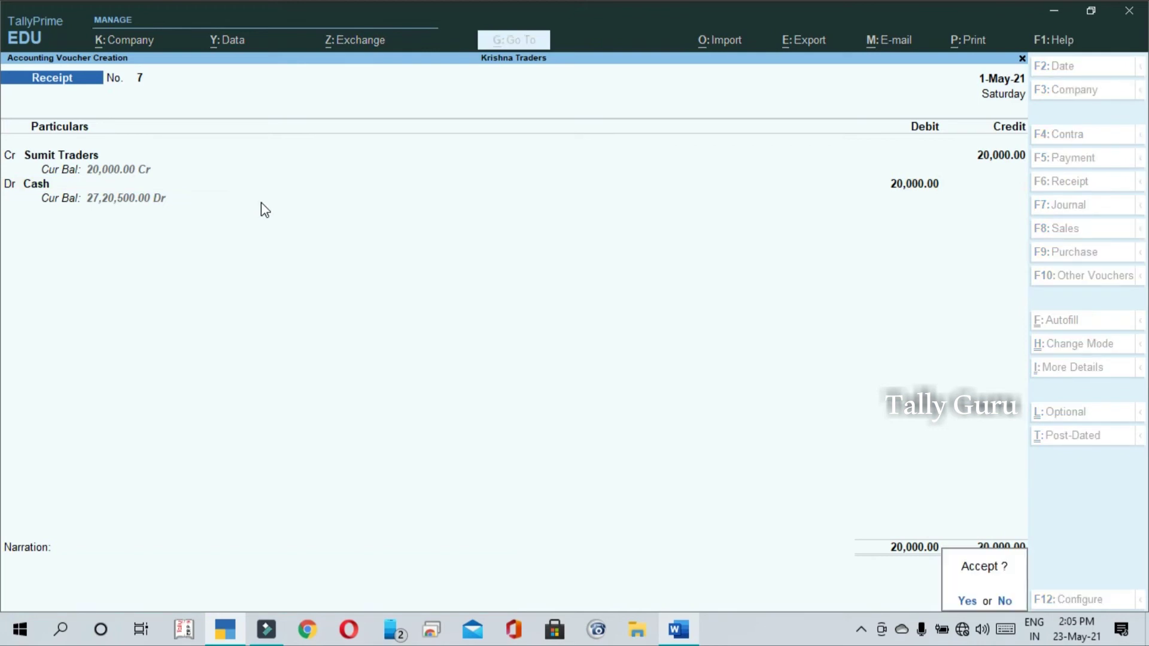
key(y)
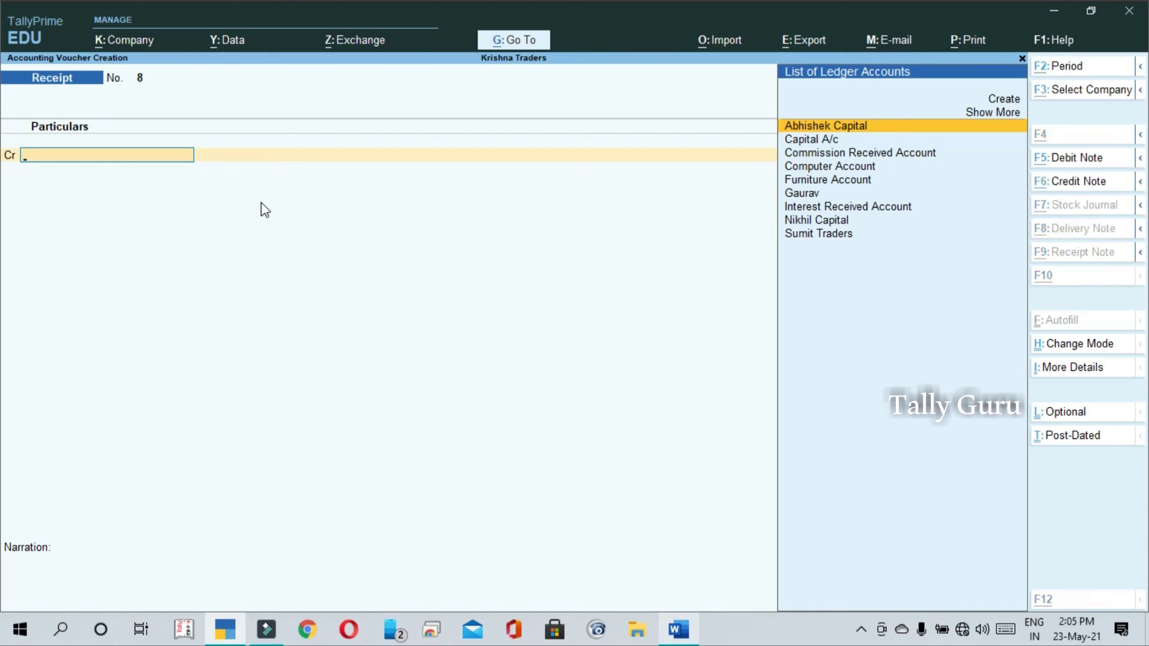
Open the Balance Sheet and show it in detailed format to examine the effect of the Sumit Traders receipt.
key(alt+g)
key(Return)
key(alt+F5)
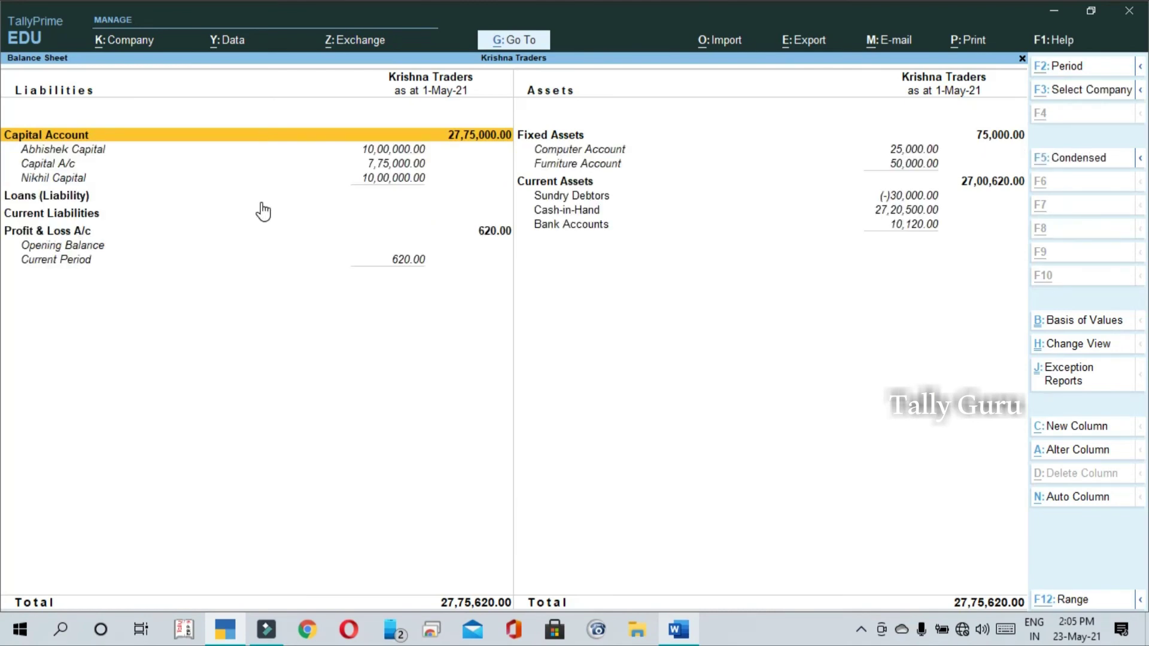
Drill down into Sundry Debtors under Current Assets to examine the balances of its party ledgers.
key(Right)
key(Down)
key(Down)
key(Down)
key(Down)
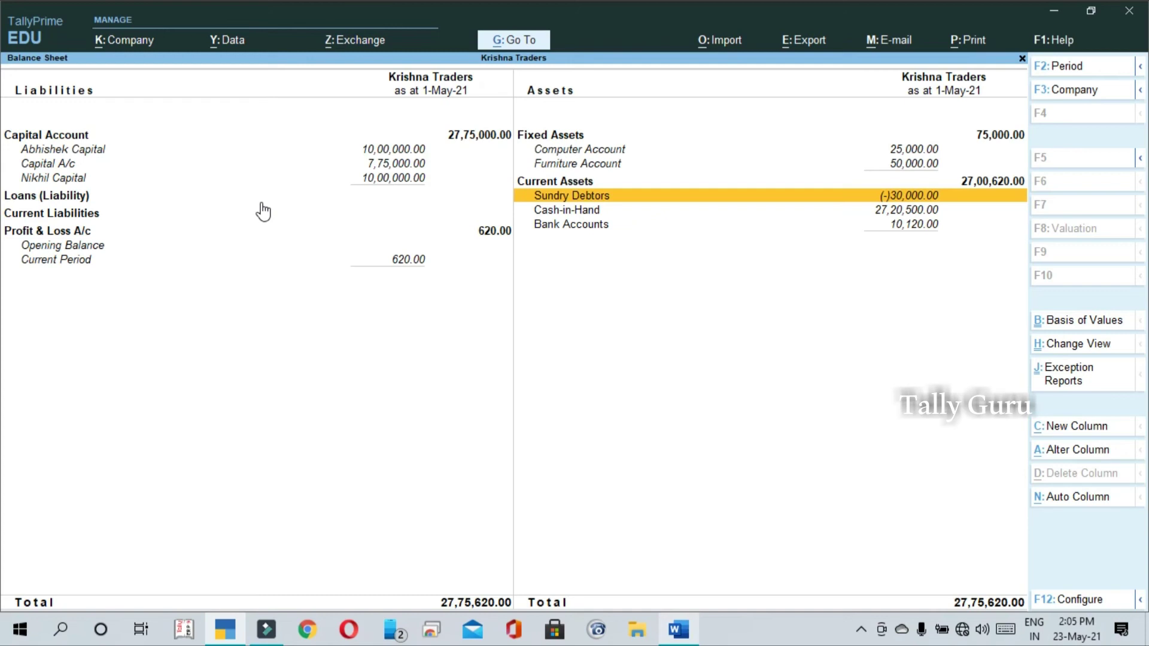
key(Return)
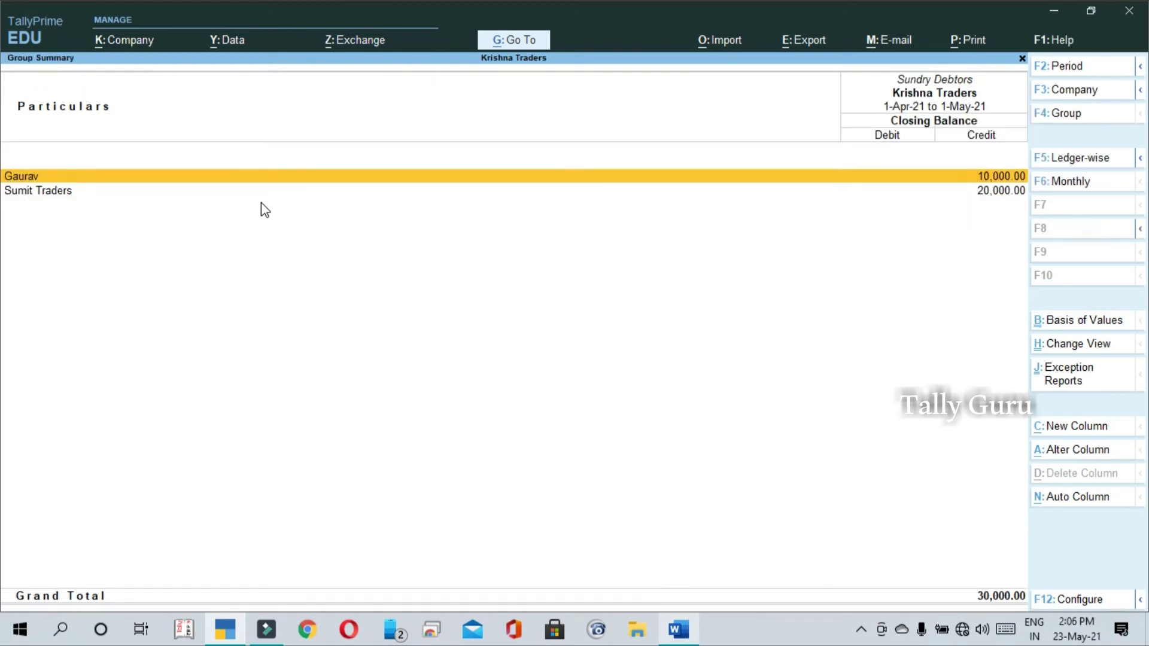
key(Down)
key(Up)
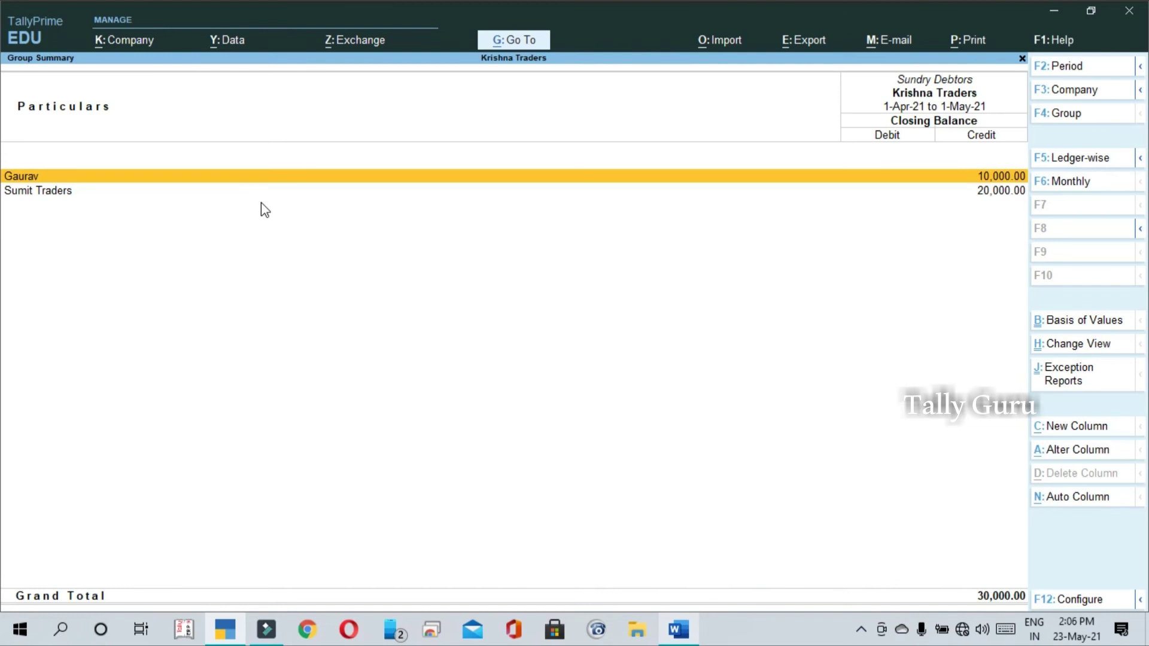
Close the reports and quit the blank receipt voucher to return to the Gateway of Tally.
key(Escape)
key(Escape)
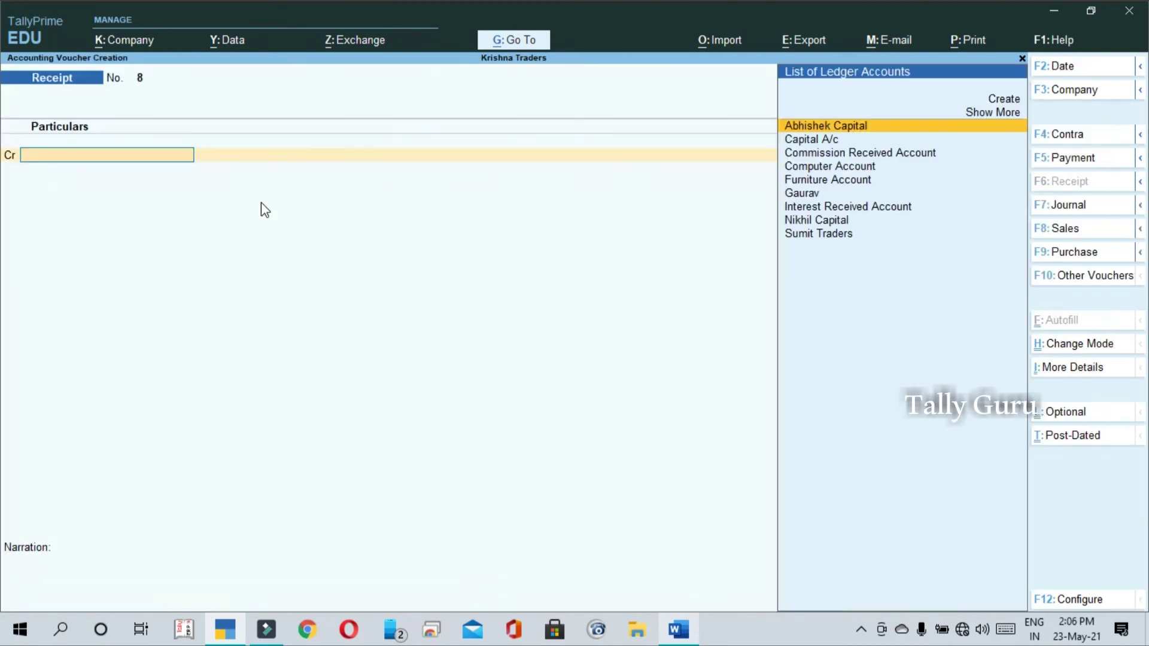
key(Escape)
key(y)
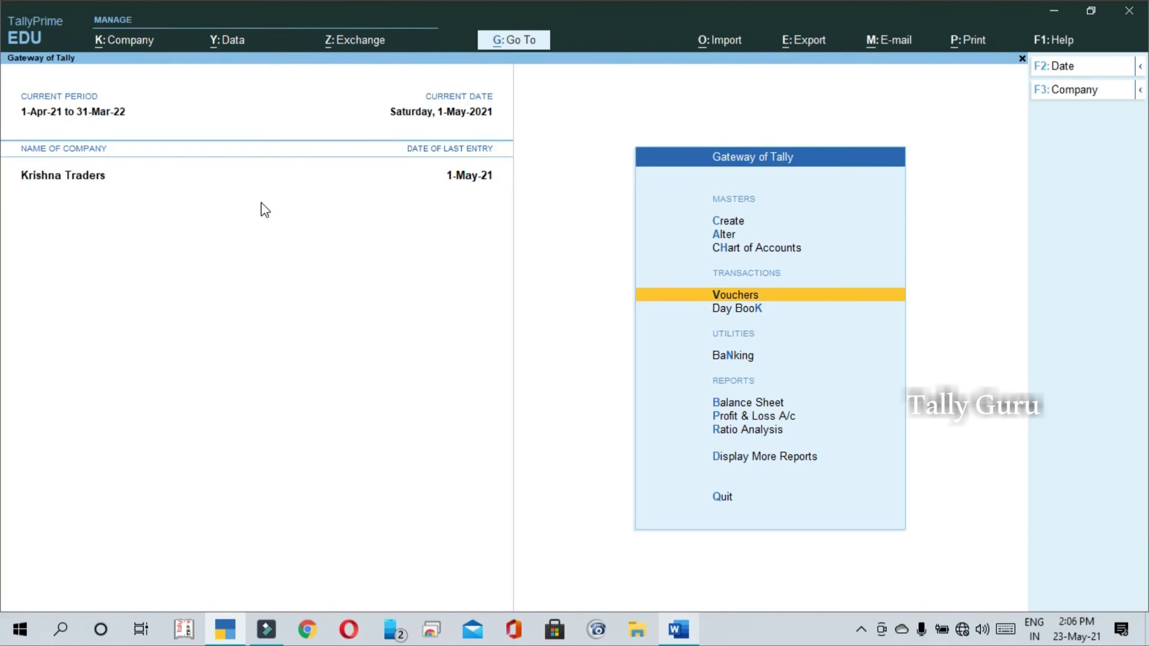
Open the Day Book from the additional accounting reports to examine the 1-May-21 receipts.
key(Down)
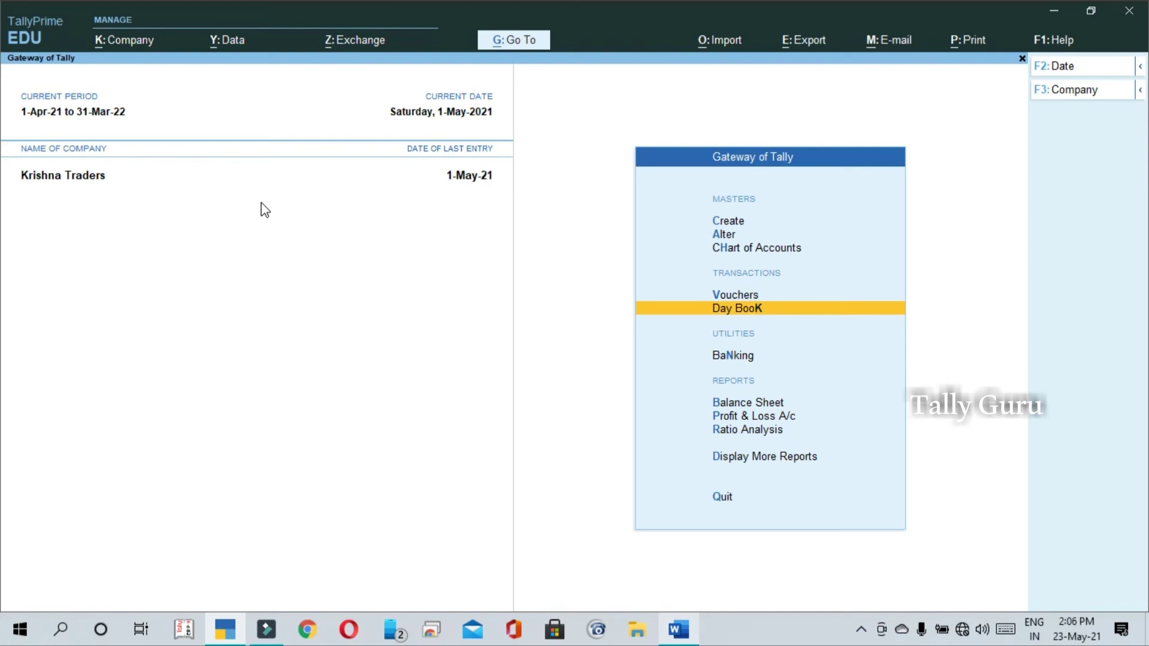
key(Up)
key(Down)
key(Down)
key(Down)
key(Down)
key(Down)
key(Down)
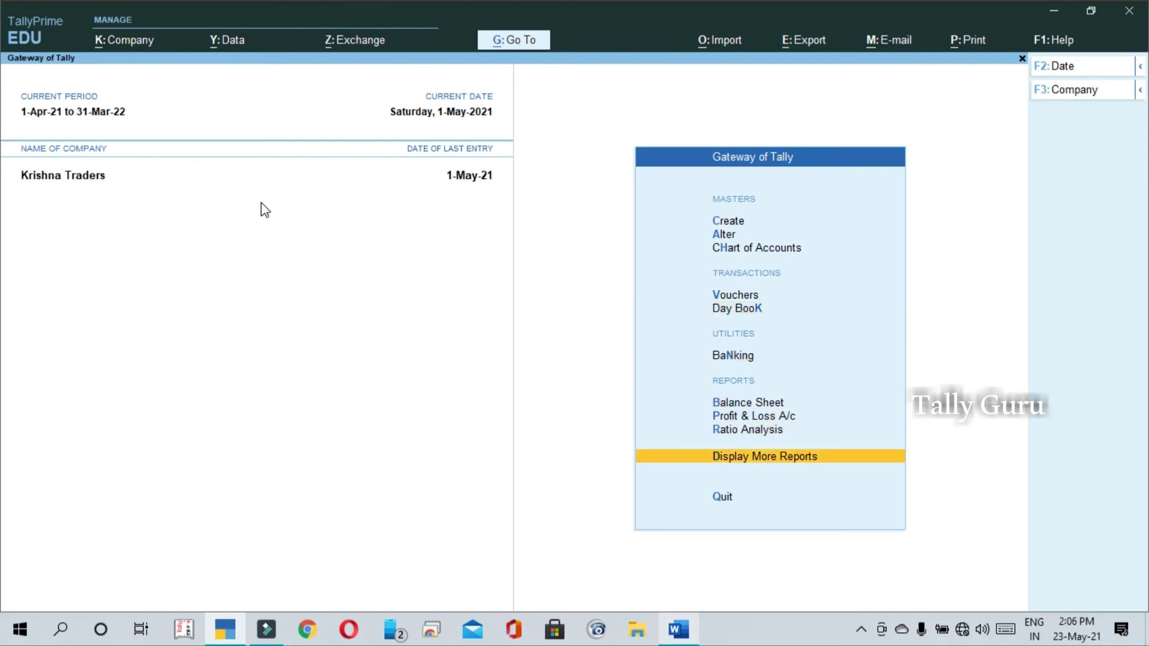
key(Return)
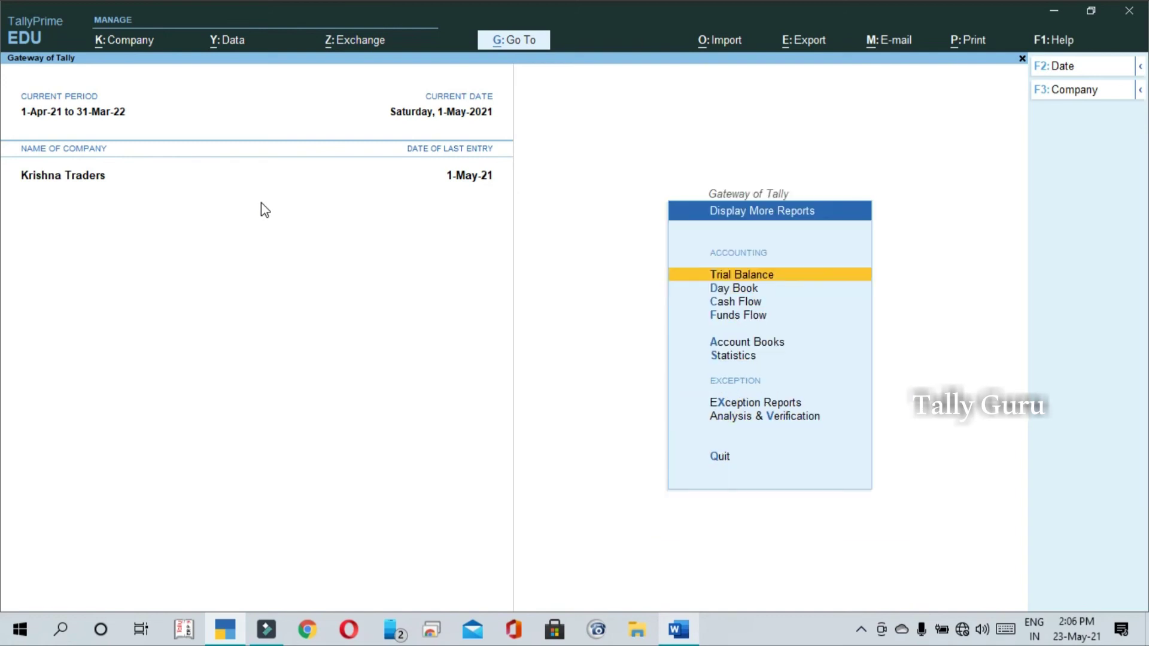
key(Down)
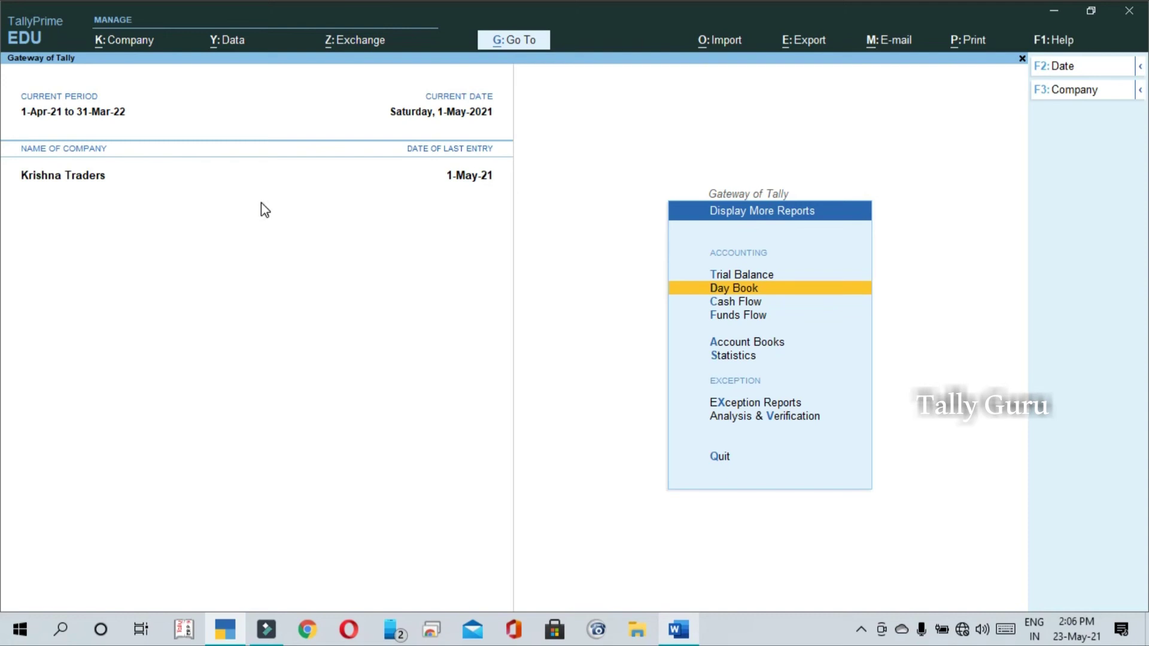
key(Return)
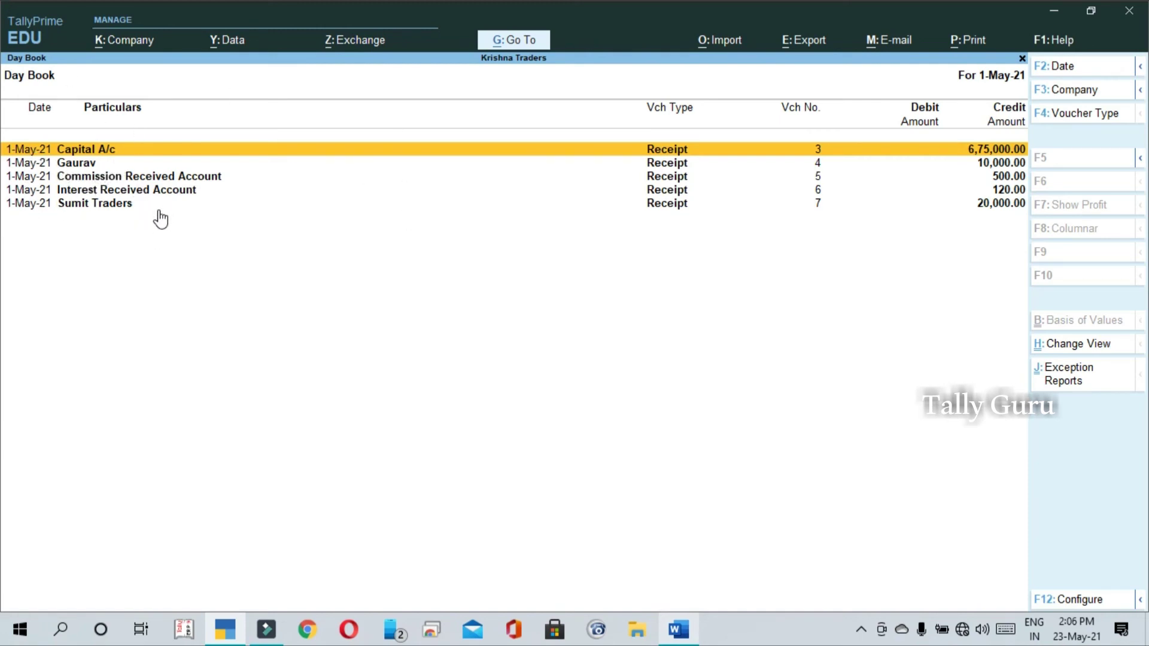
Open the Sumit Traders receipt from the Day Book for alteration, keeping Sumit Traders credited with 20,000.
key(Down)
key(Down)
key(Down)
key(Down)
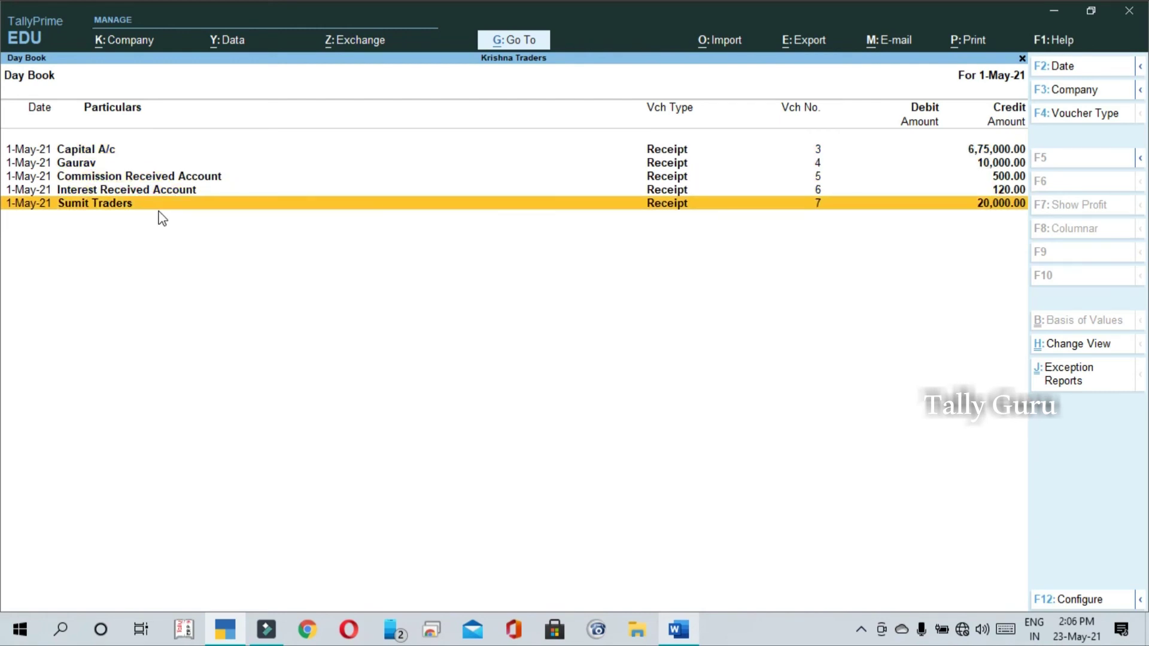
key(Return)
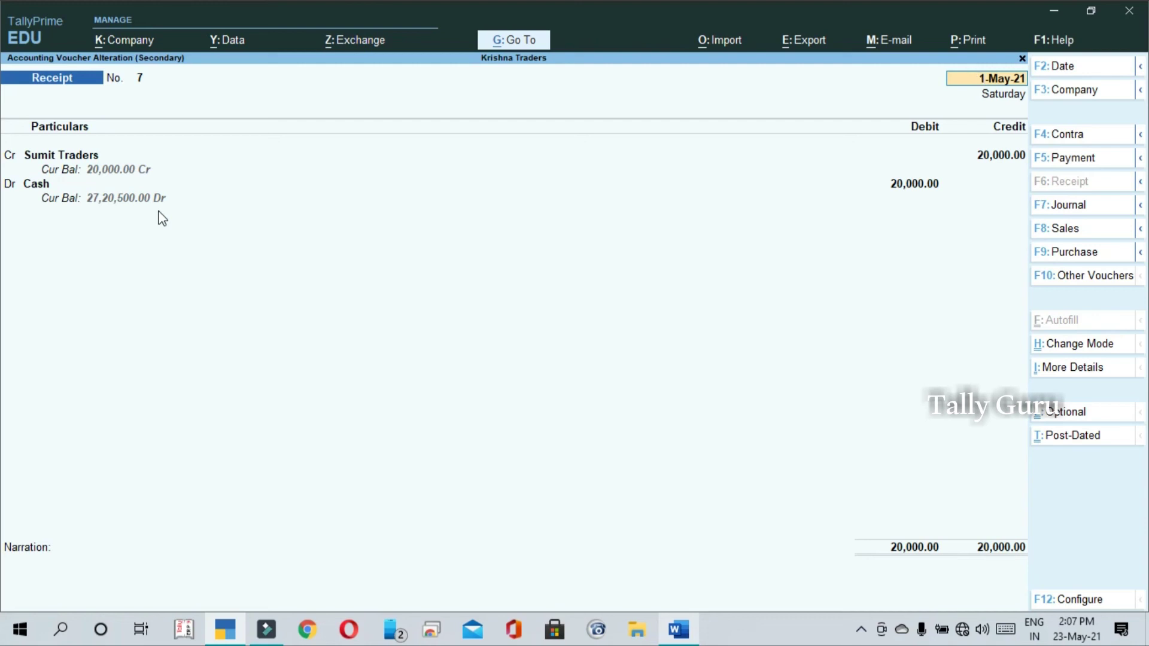
key(Return)
key(Return)
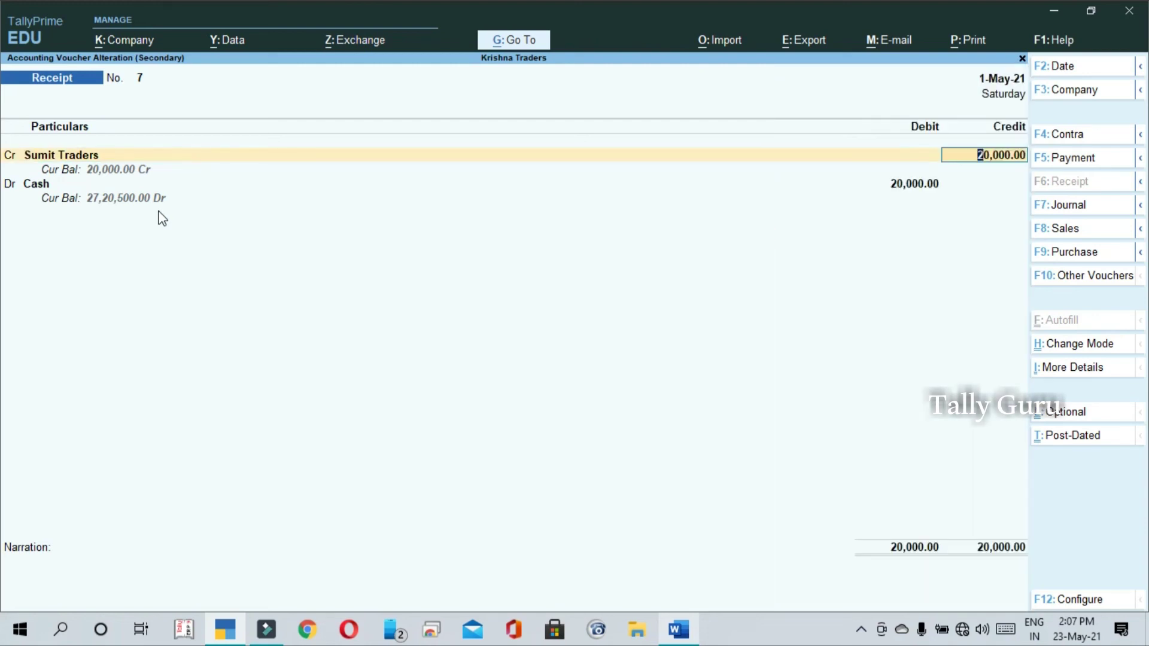
key(BackSpace)
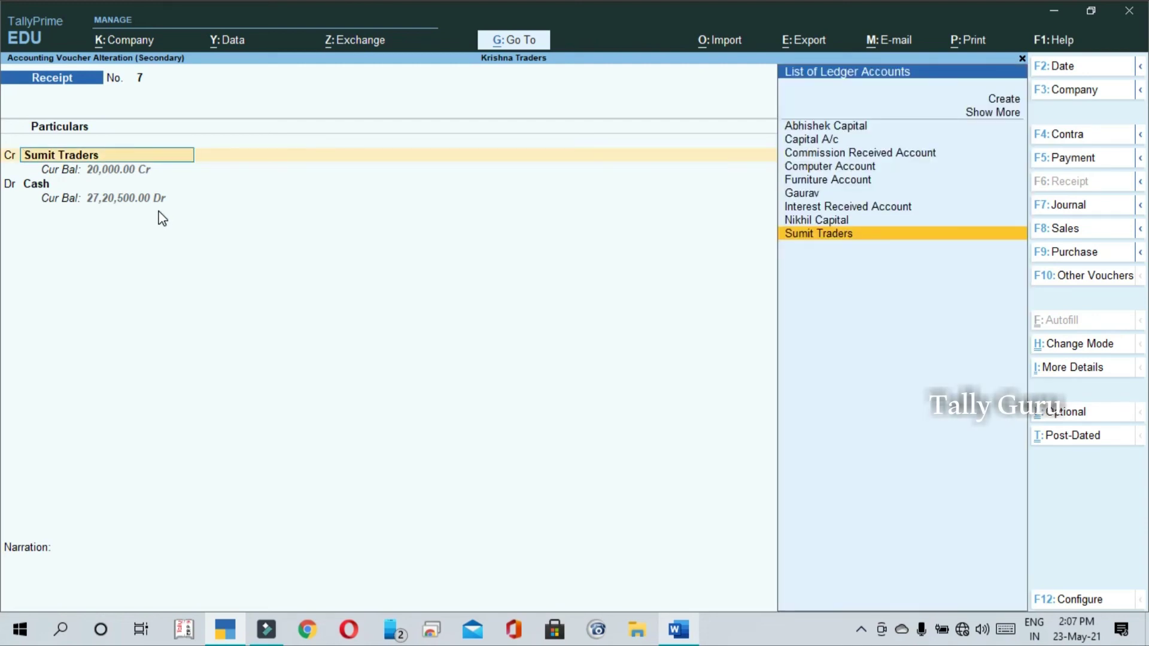
key(Up)
key(Up)
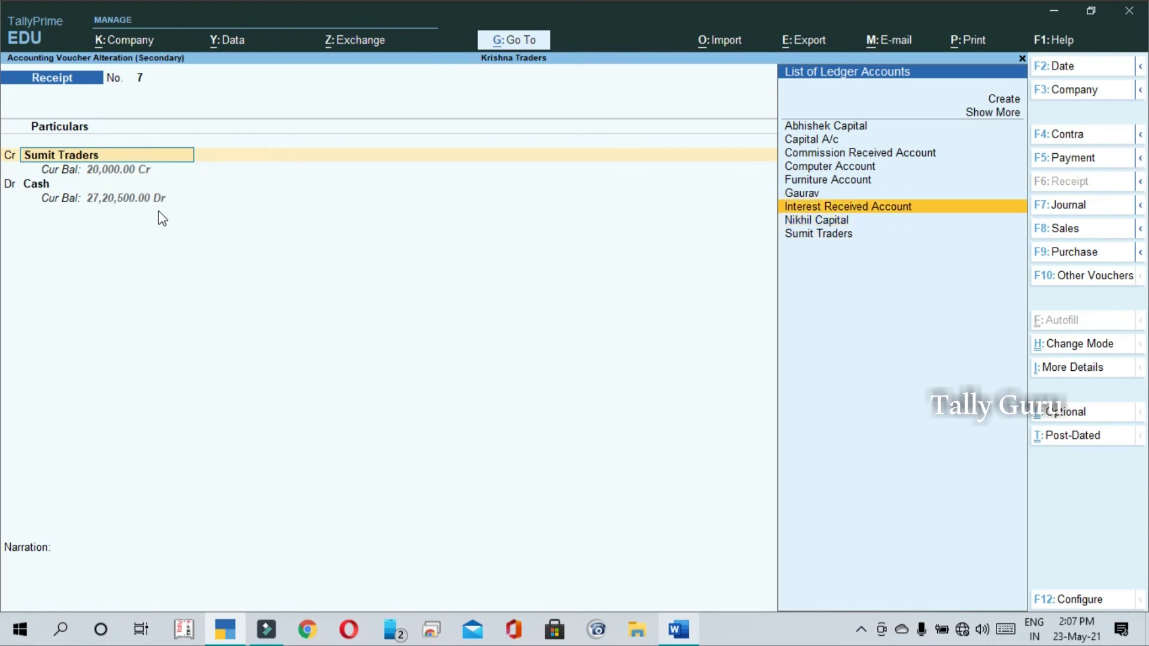
key(Down)
key(Down)
key(Return)
key(Return)
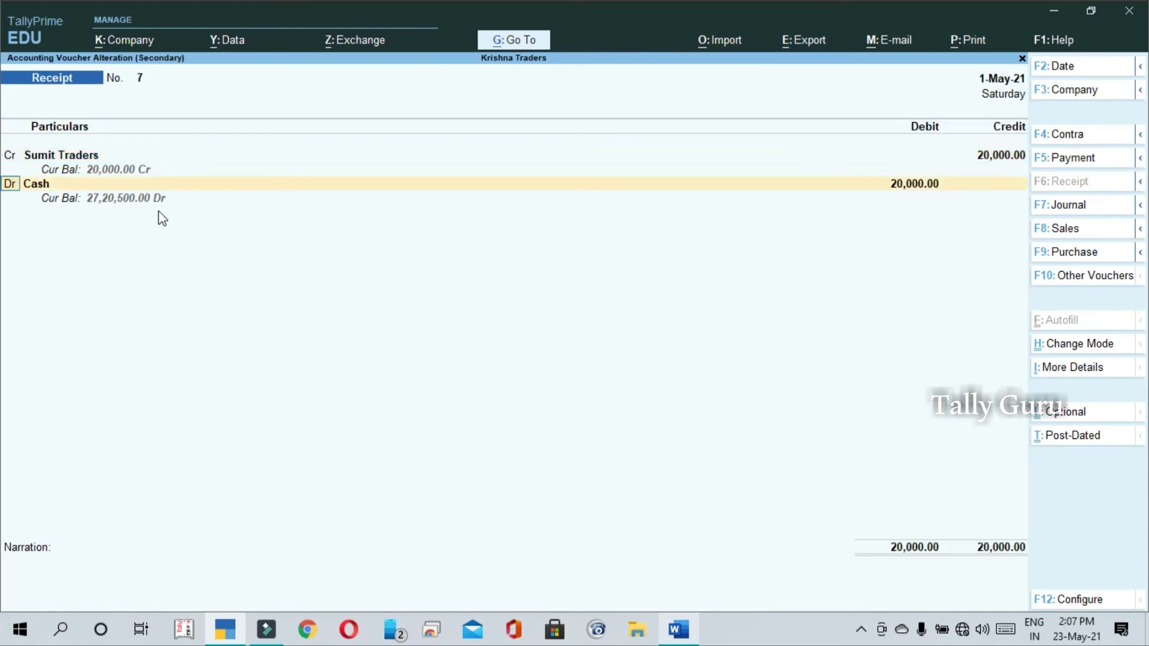
Try Bank of India, followed by State Bank of India, as the debit ledger of the Sumit Traders receipt.
key(Return)
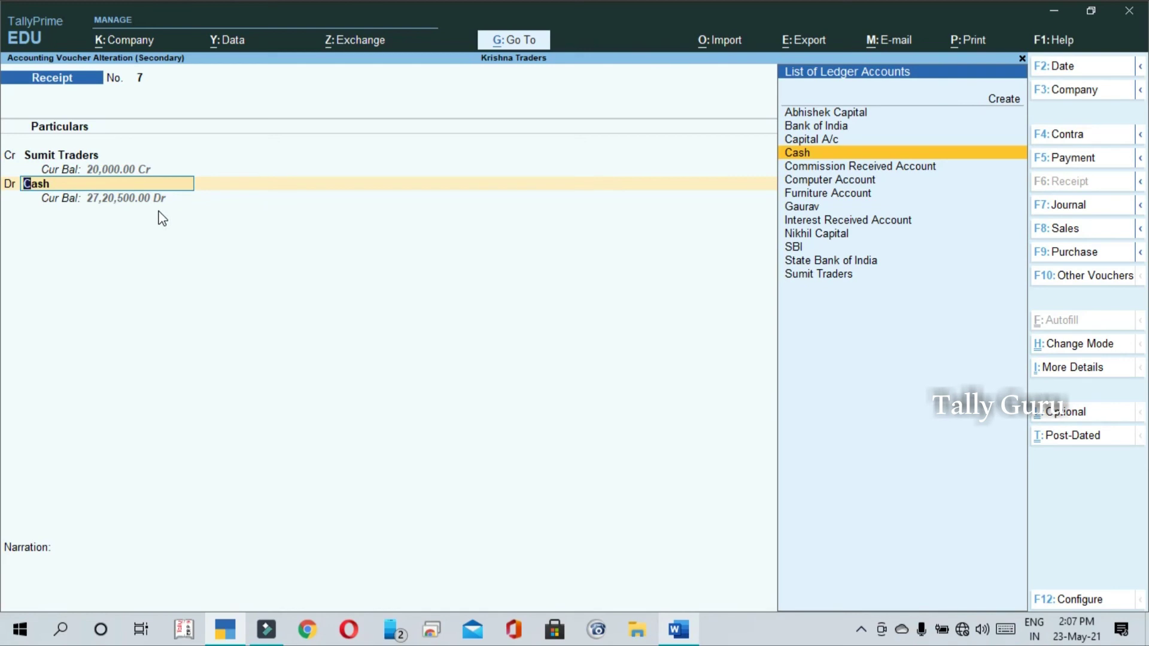
key(Up)
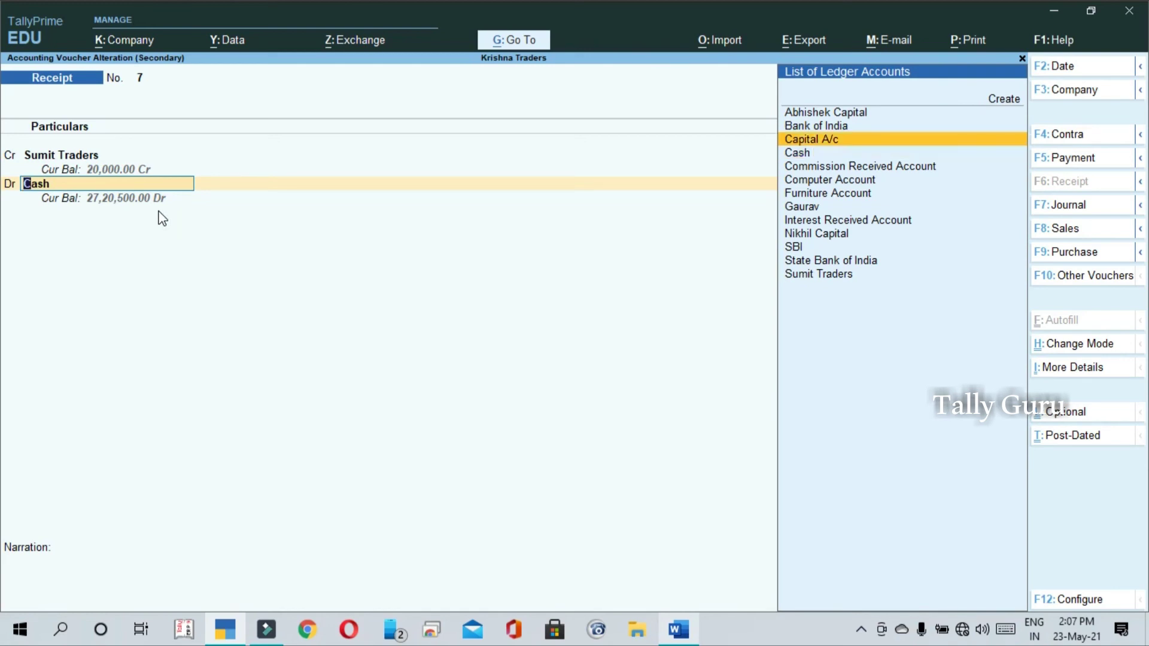
key(Up)
key(Return)
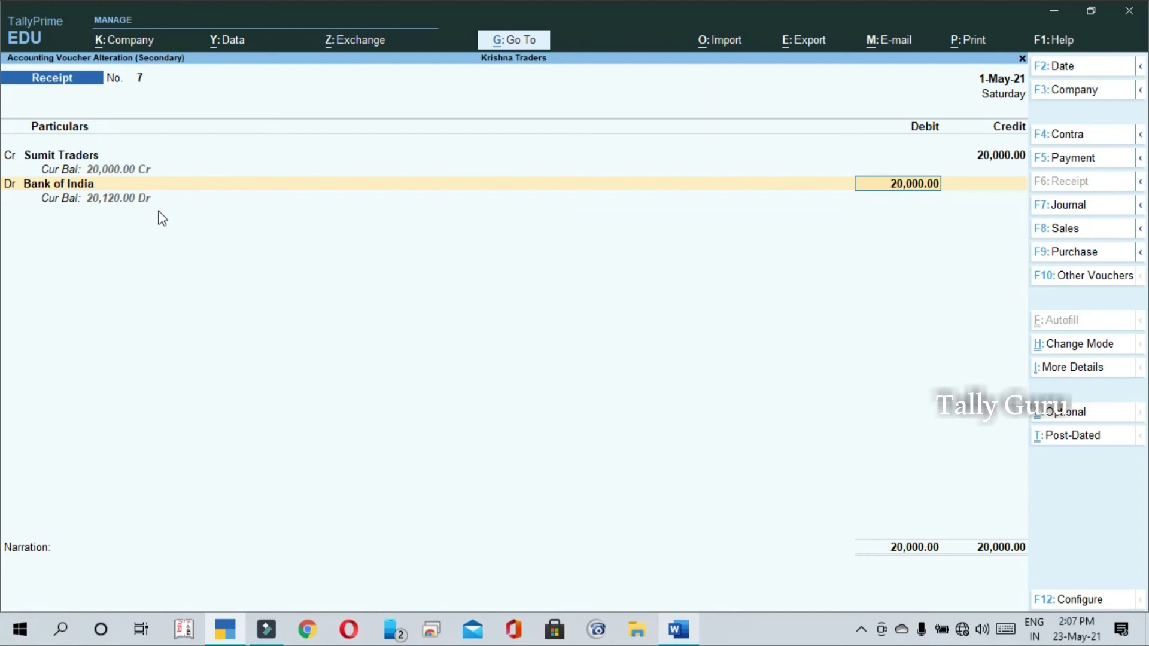
key(BackSpace)
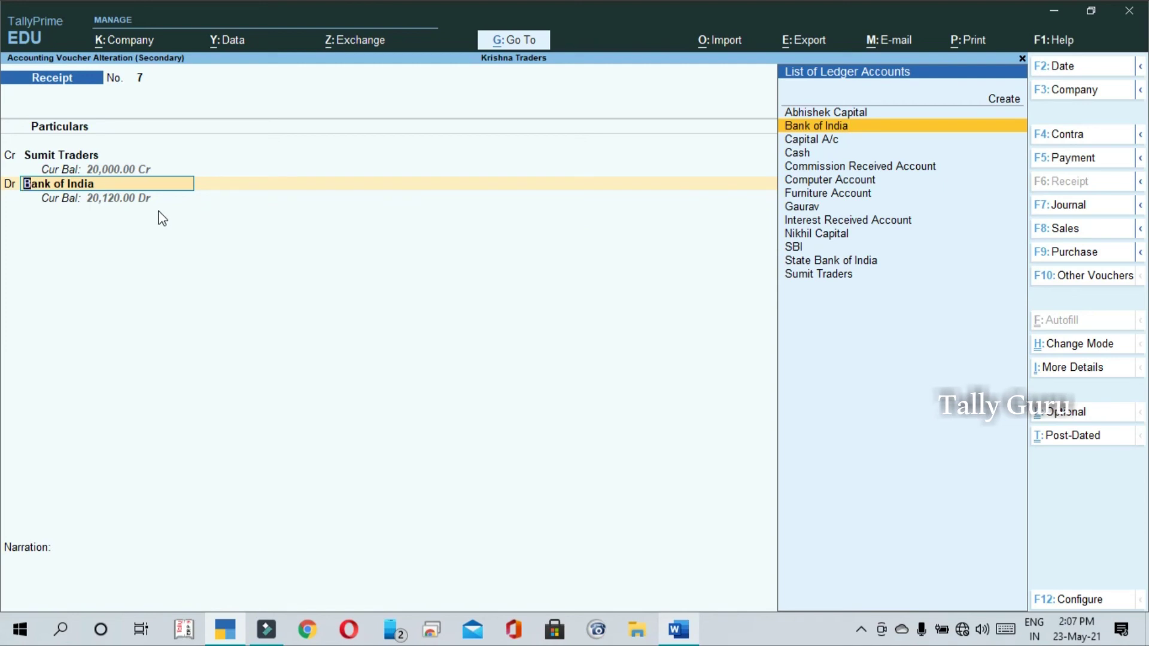
text(St)
key(Return)
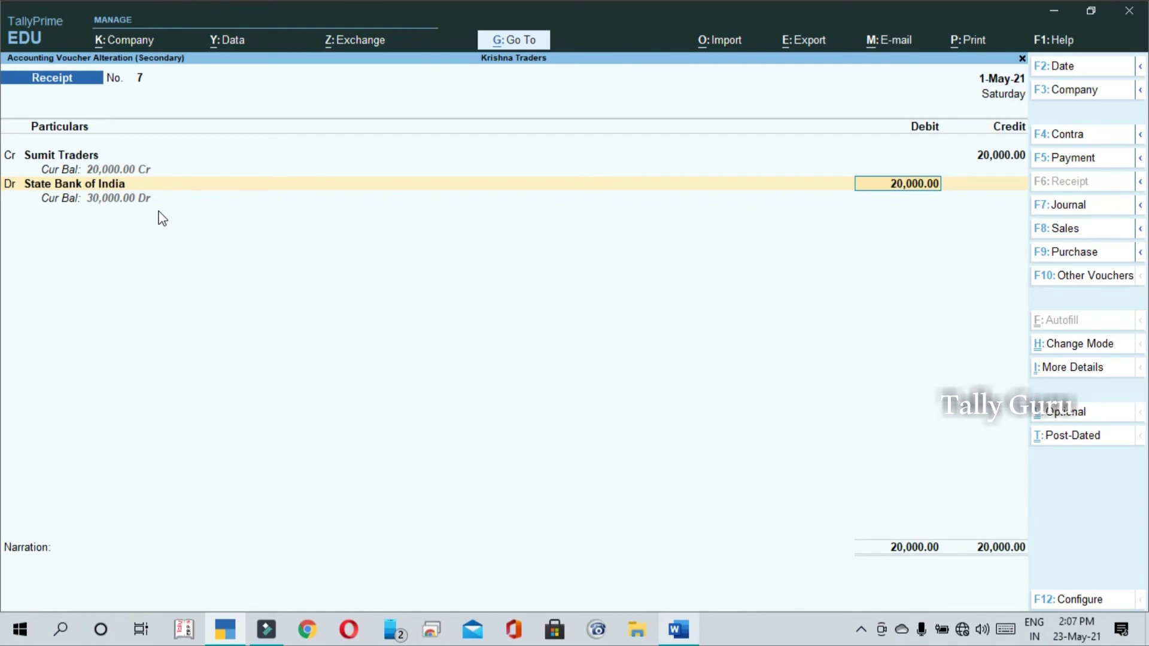
Alter the Sumit Traders ledger from the voucher's credit line, placing it under Sundry Creditors, and save it.
key(BackSpace)
key(BackSpace)
key(BackSpace)
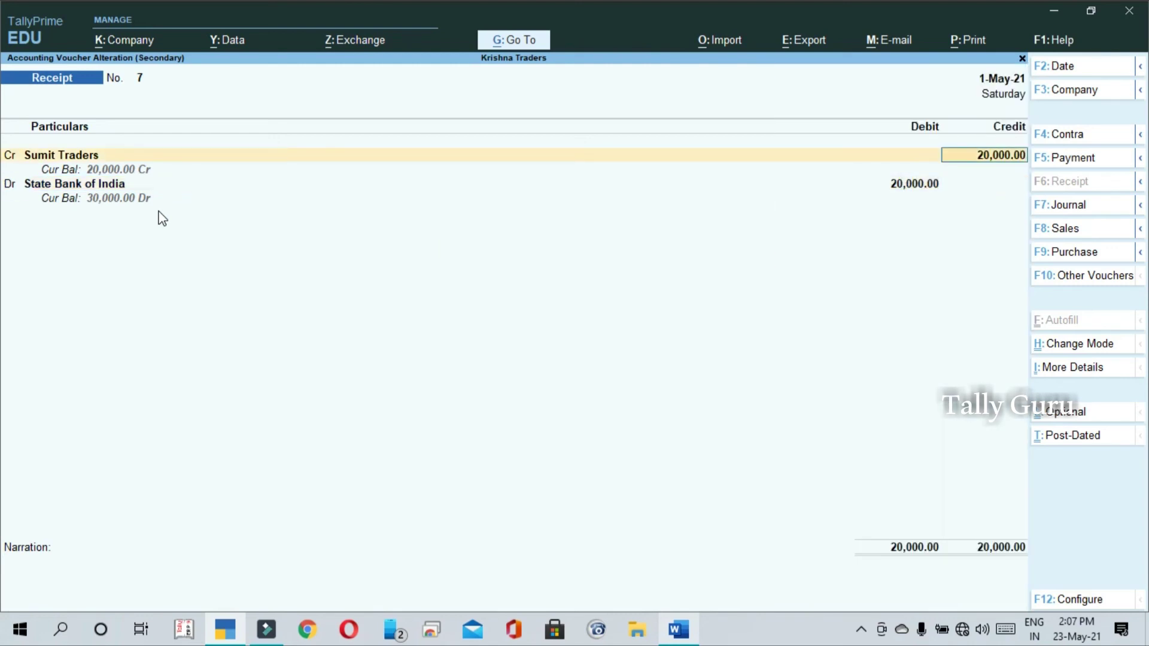
key(Return)
key(BackSpace)
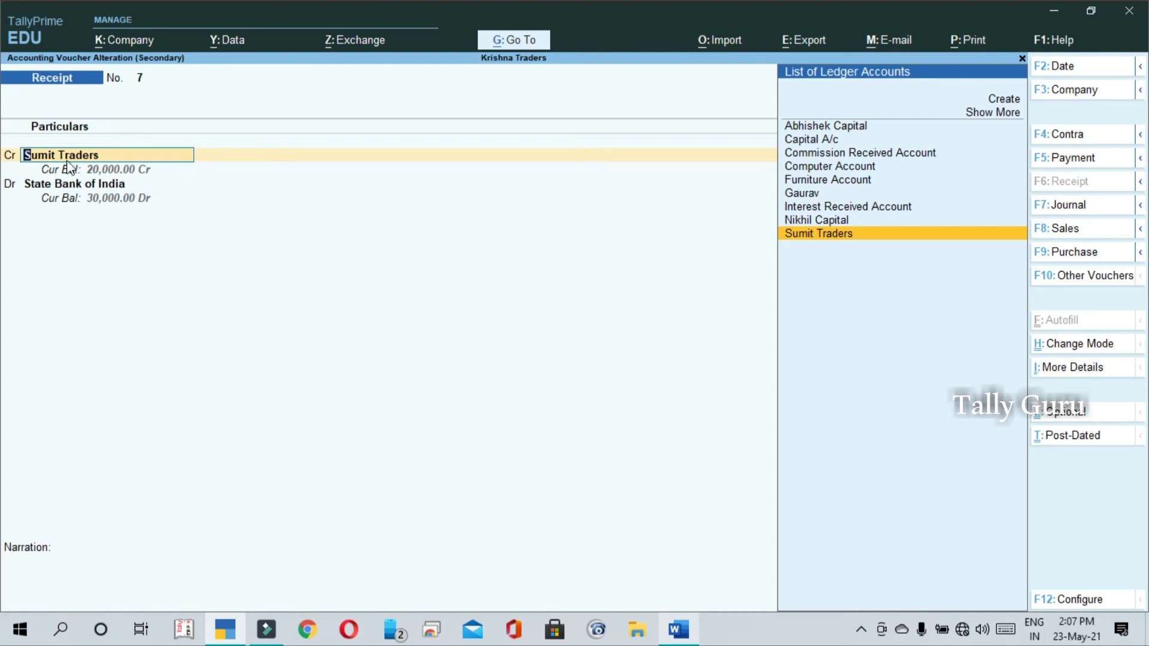
key(Return)
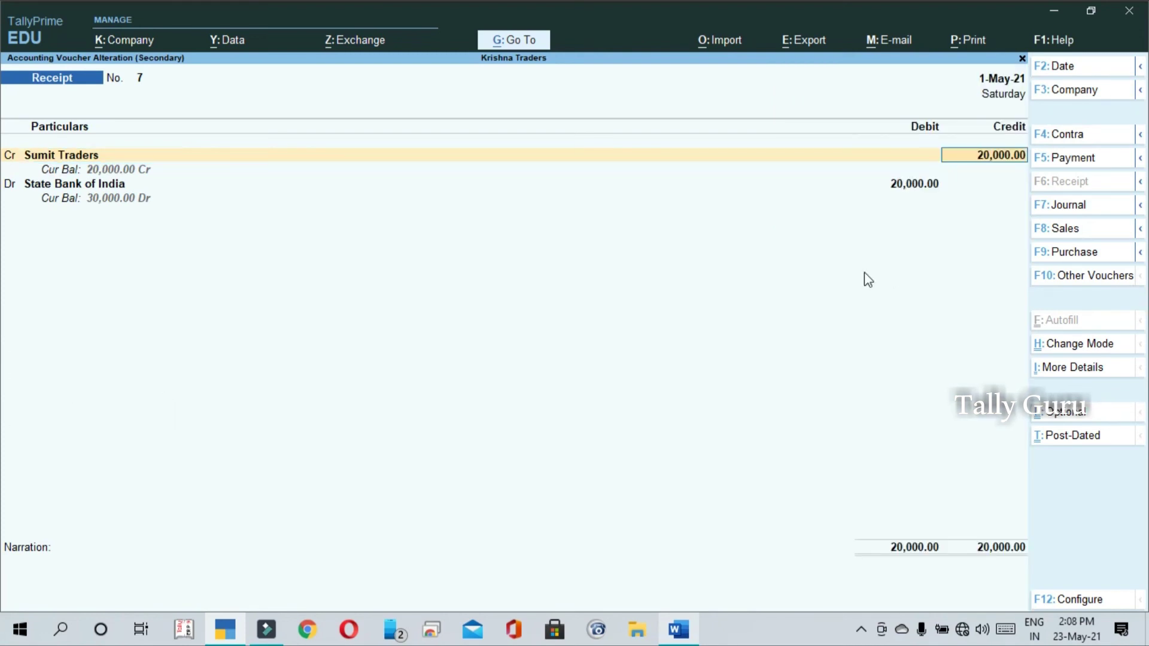
key(BackSpace)
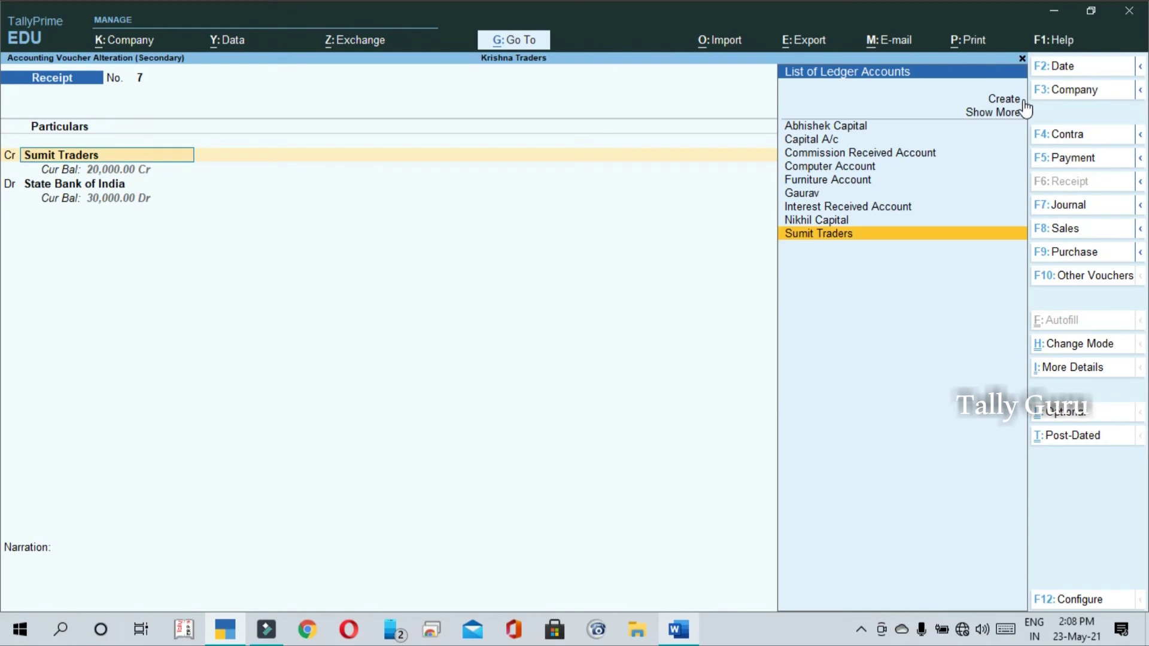
key(ctrl+Return)
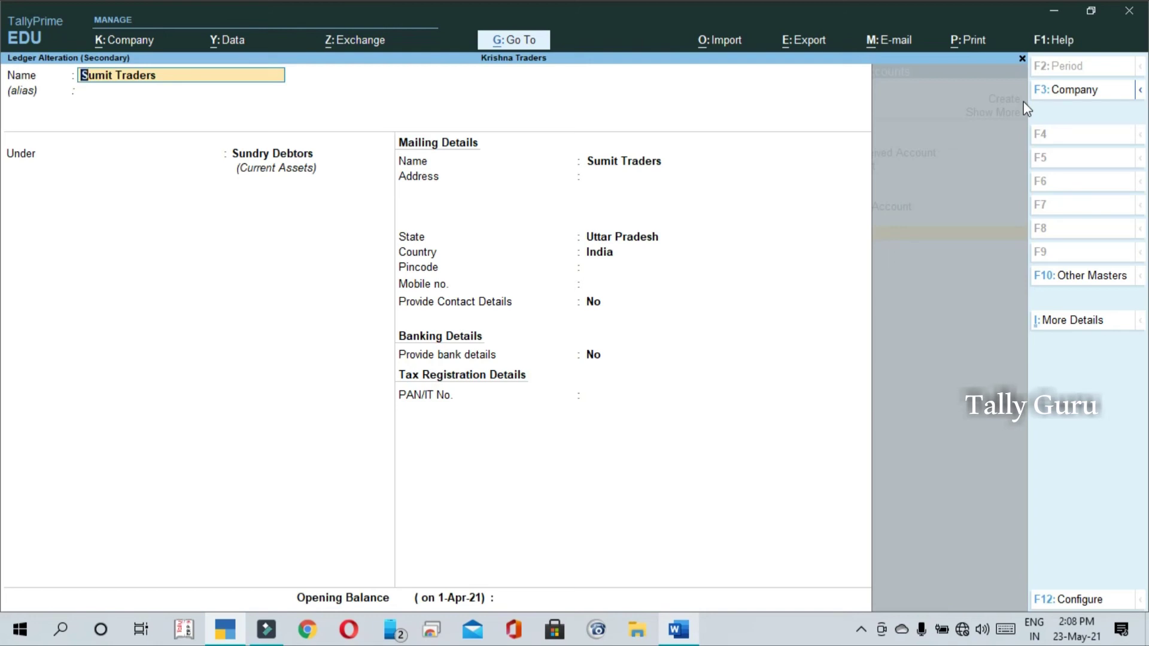
key(Return)
key(Return)
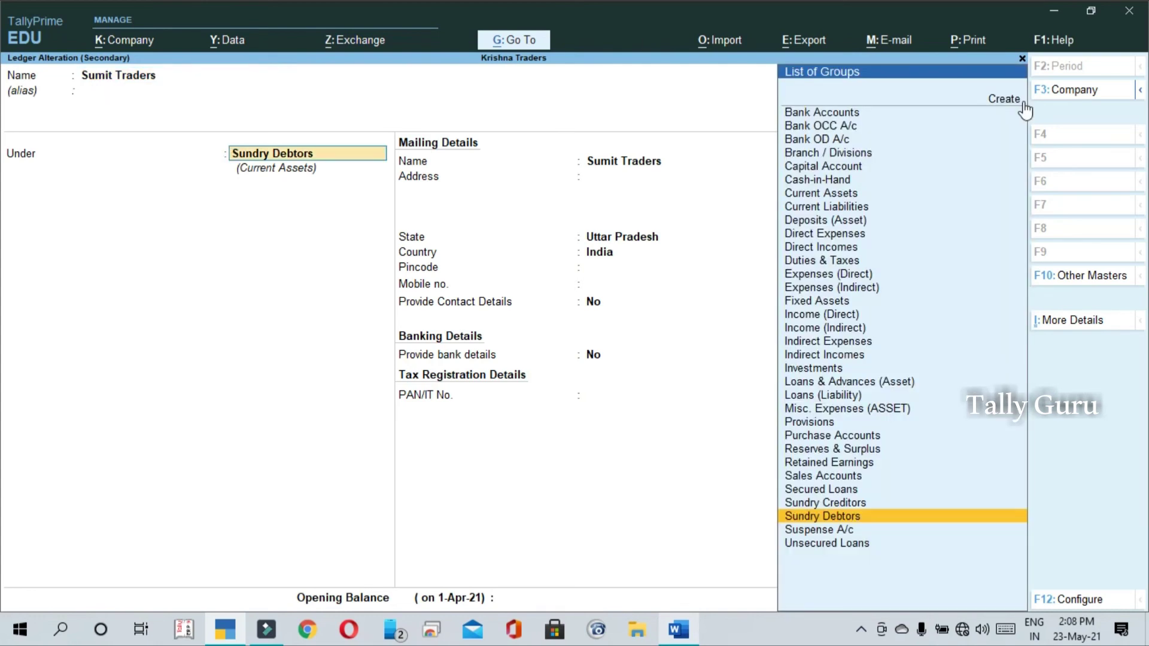
key(Up)
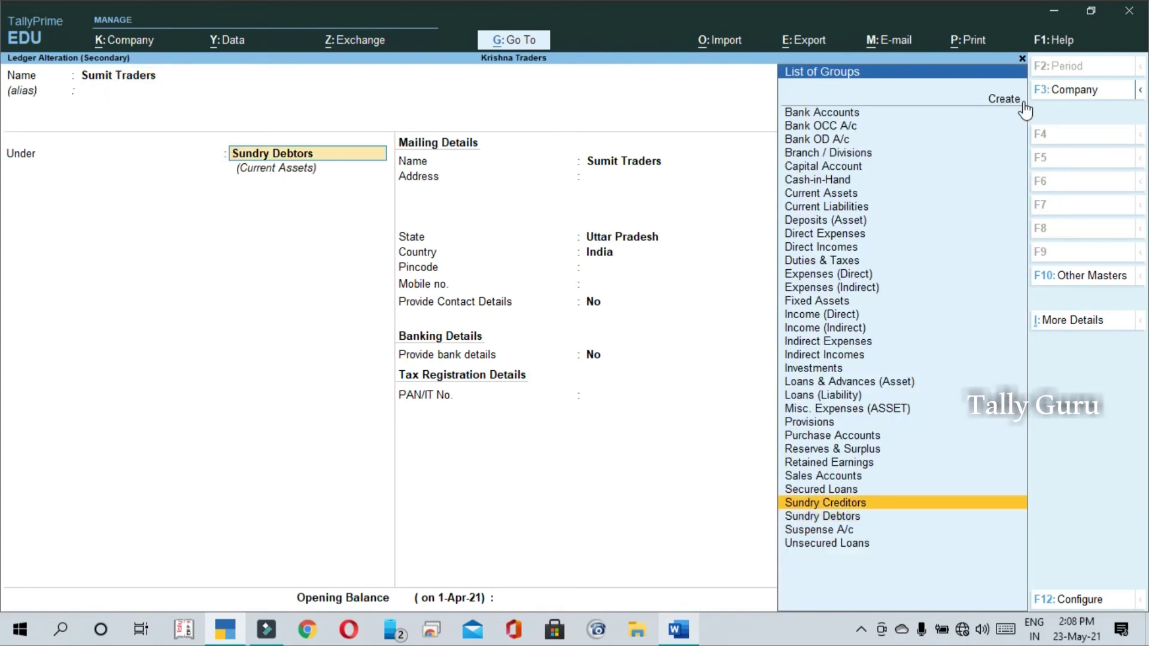
key(Return)
key(ctrl+a)
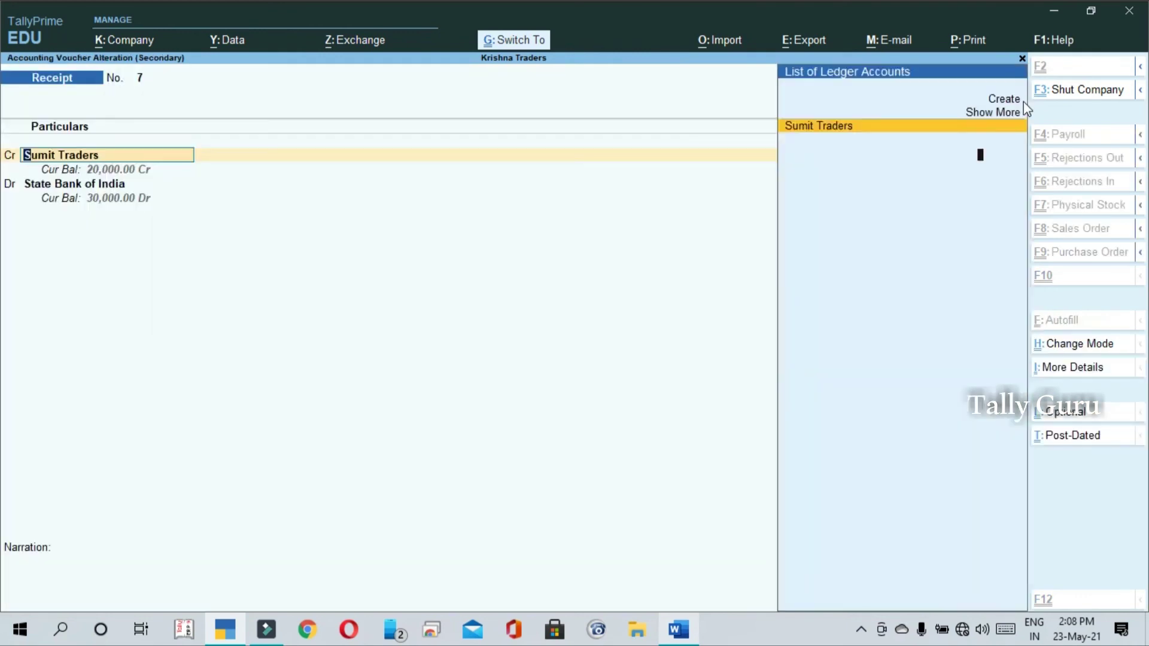
Restore Cash as the debit ledger of the Sumit Traders receipt and accept the altered voucher.
key(Return)
key(Return)
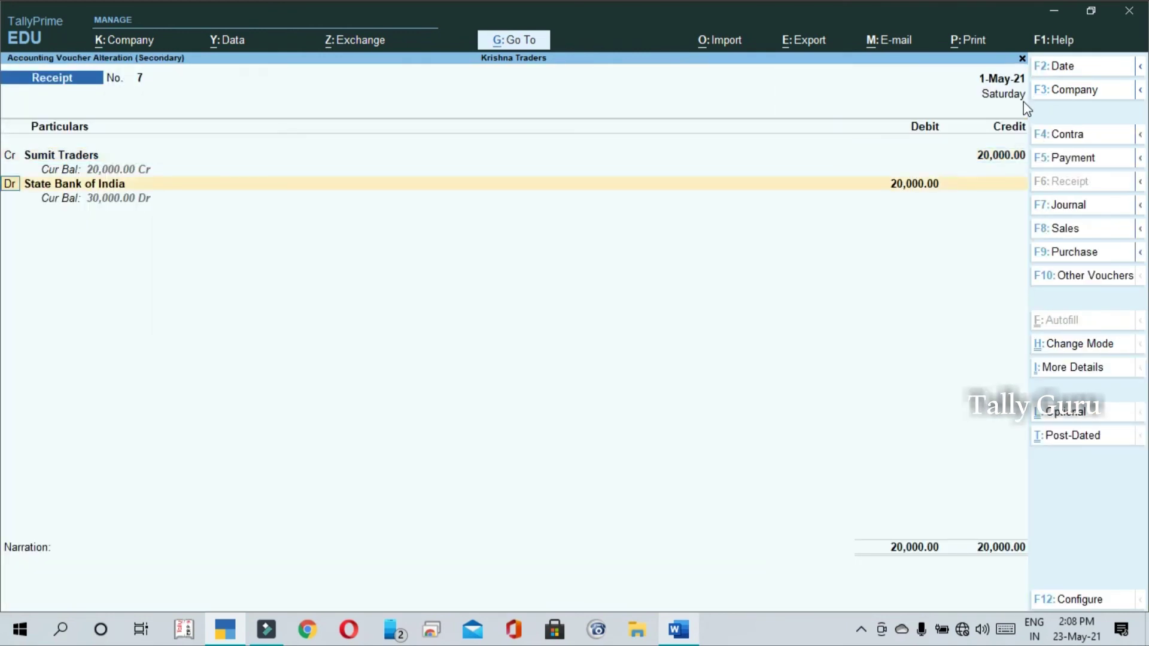
key(Return)
key(Up)
key(Up)
key(Up)
key(Up)
key(Up)
key(Up)
key(Up)
key(Up)
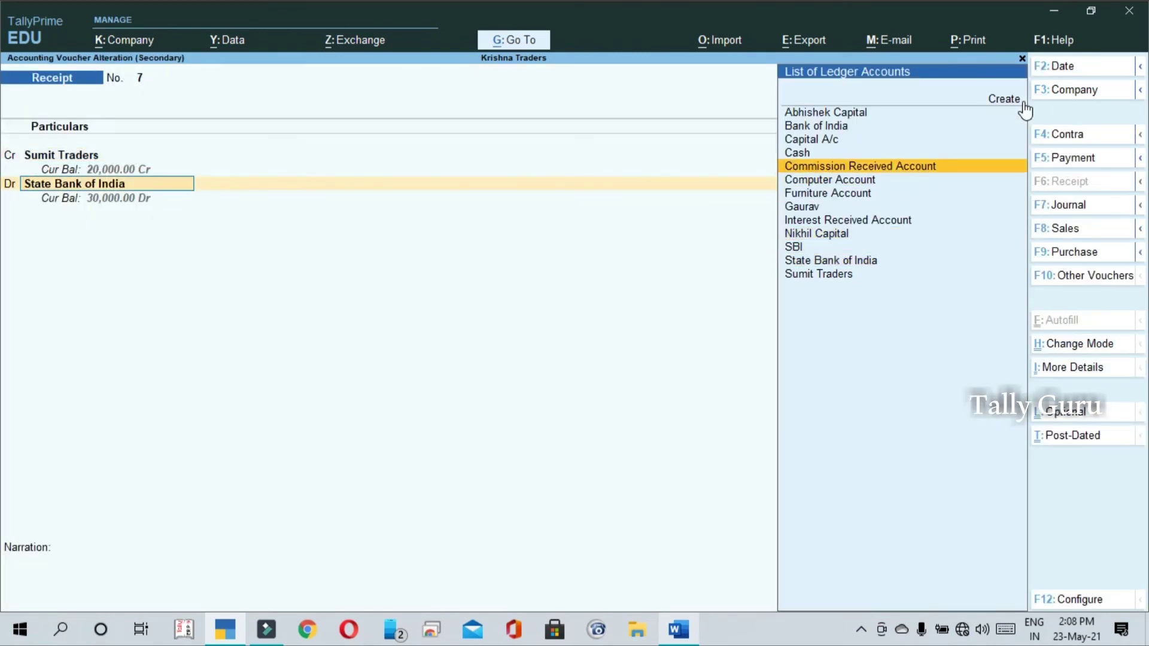
key(Return)
key(ctrl+a)
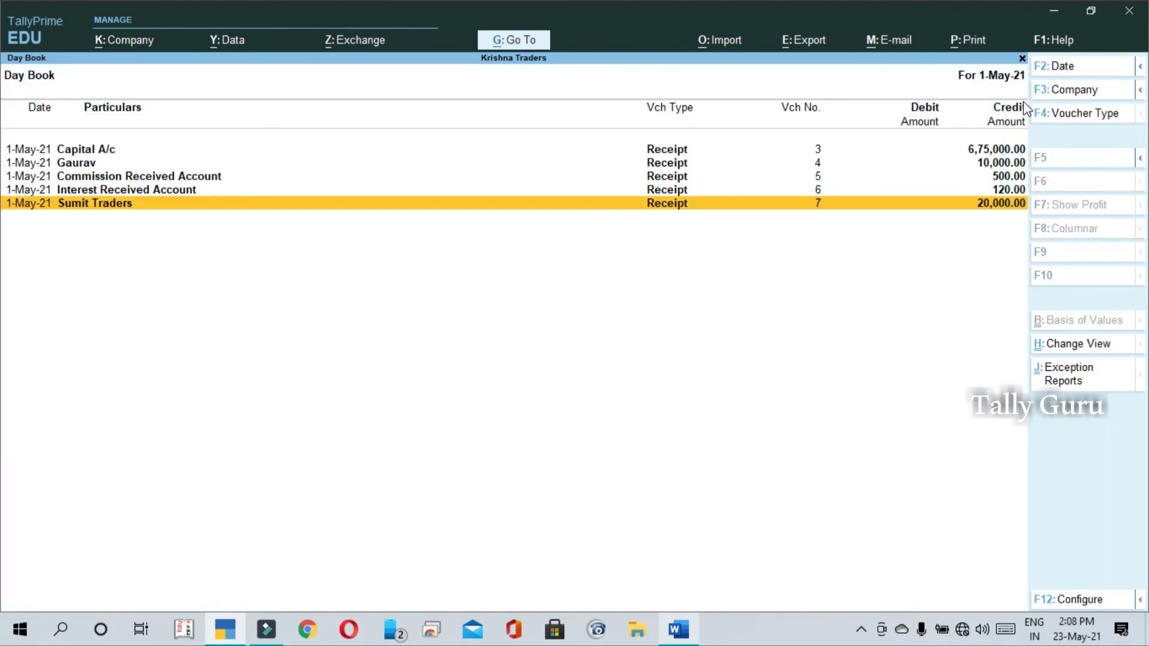
Open the Balance Sheet in detailed format and examine Current Liabilities for the effect of the Sumit Traders group change.
key(Escape)
key(Escape)
key(Up)
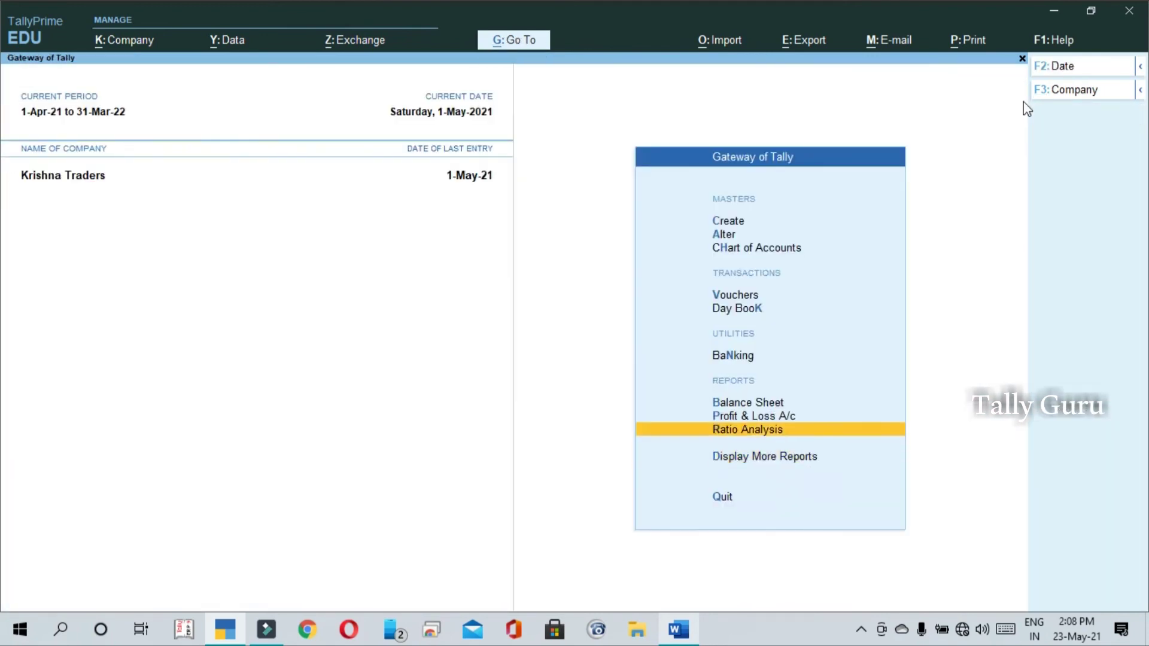
key(Up)
key(Return)
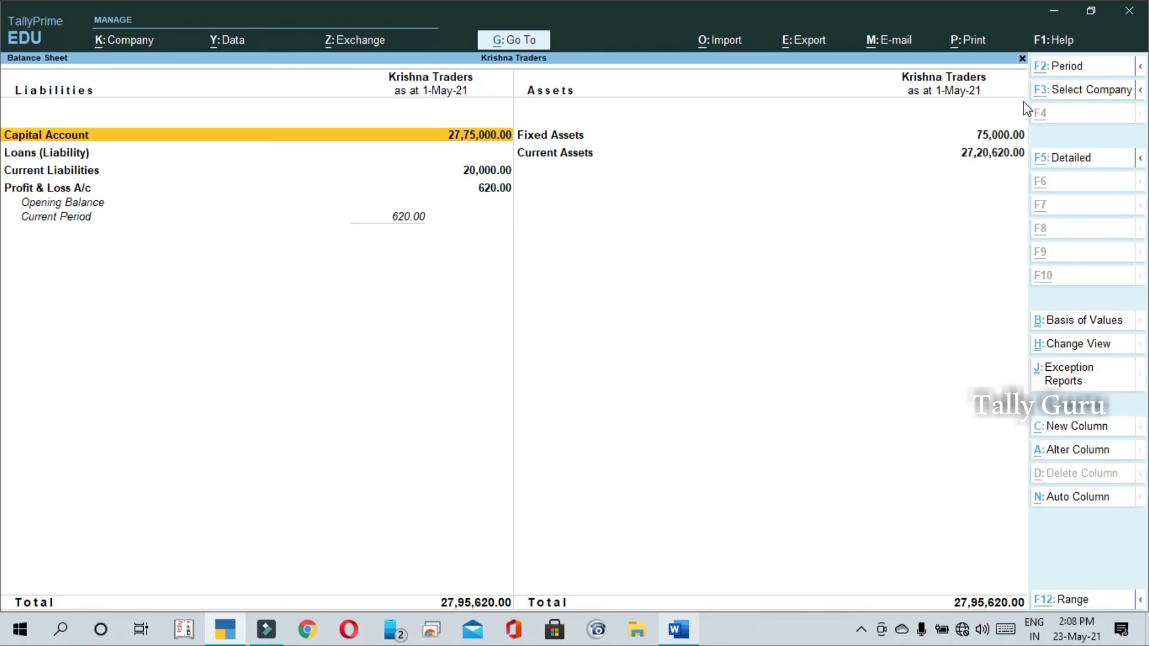
key(alt+F5)
key(Down)
key(Right)
key(Down)
key(Down)
key(Down)
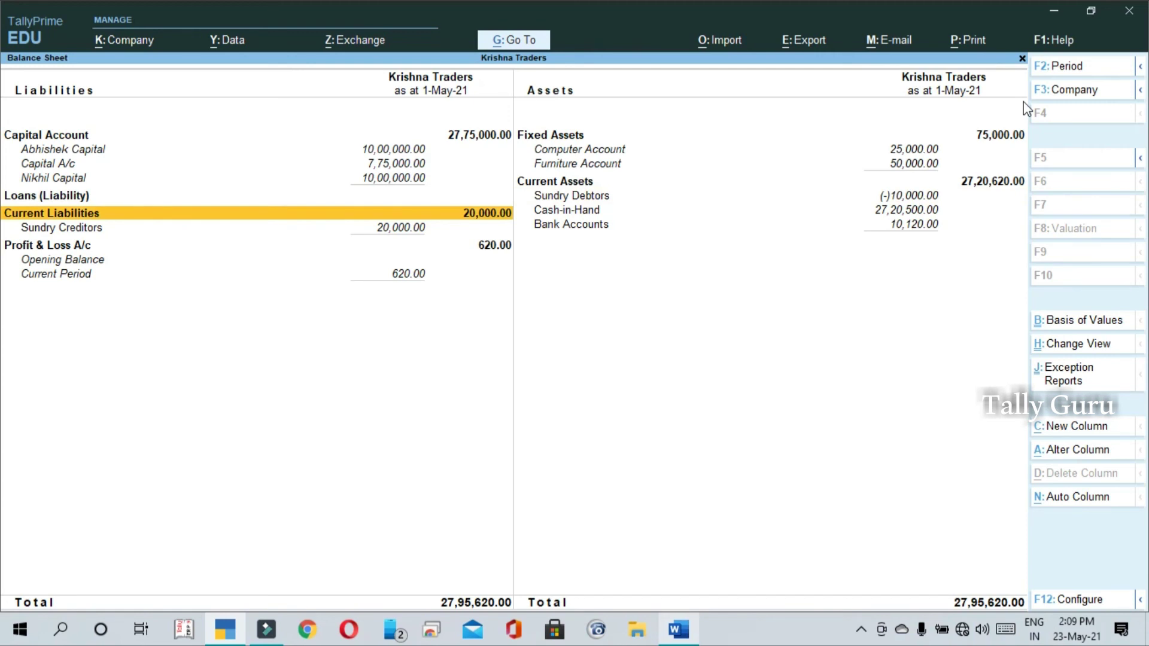
Examine Sundry Creditors within Current Liabilities and compare it with the assets side of the Balance Sheet.
key(Down)
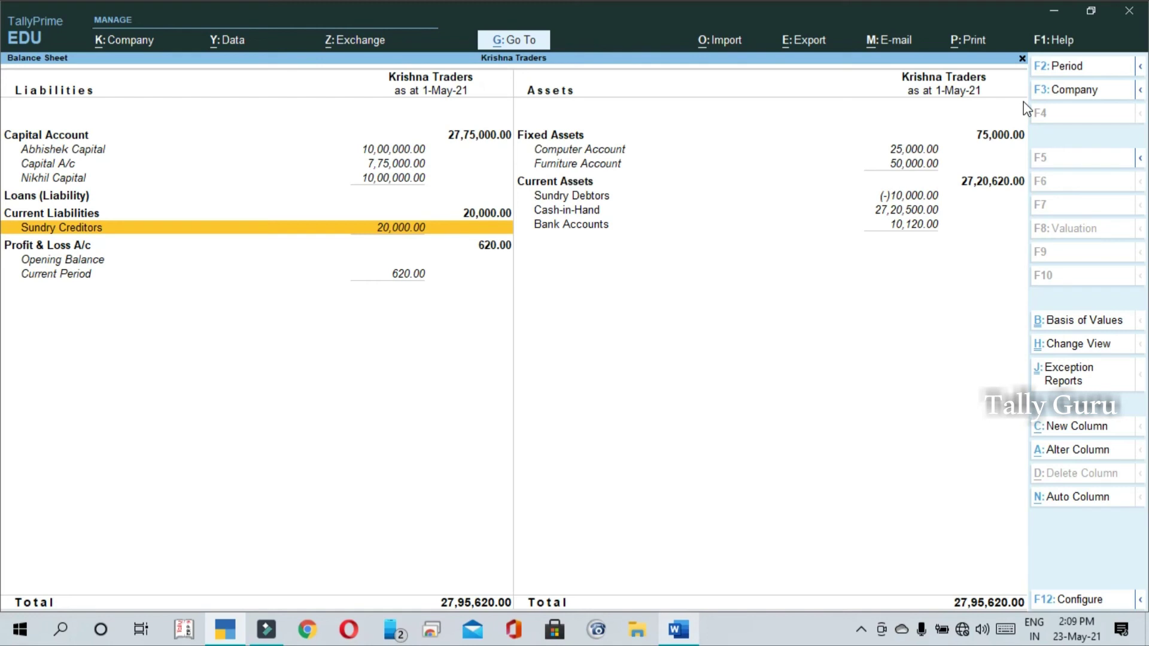
key(Up)
key(Down)
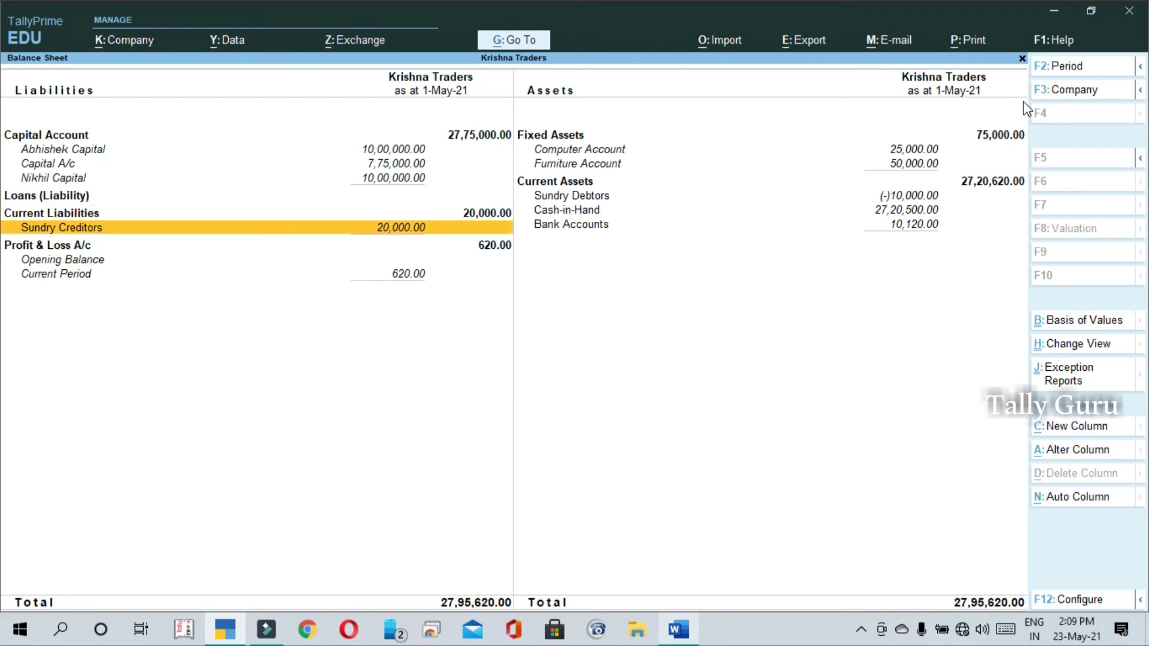
key(Up)
key(Down)
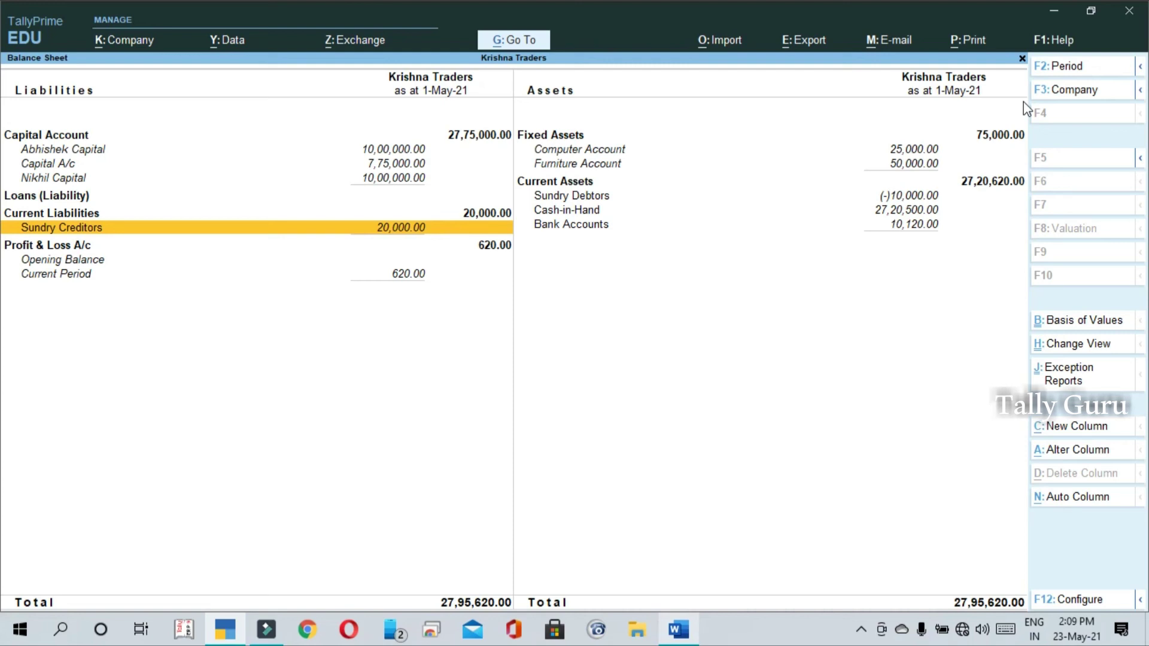
key(Up)
key(Right)
key(Up)
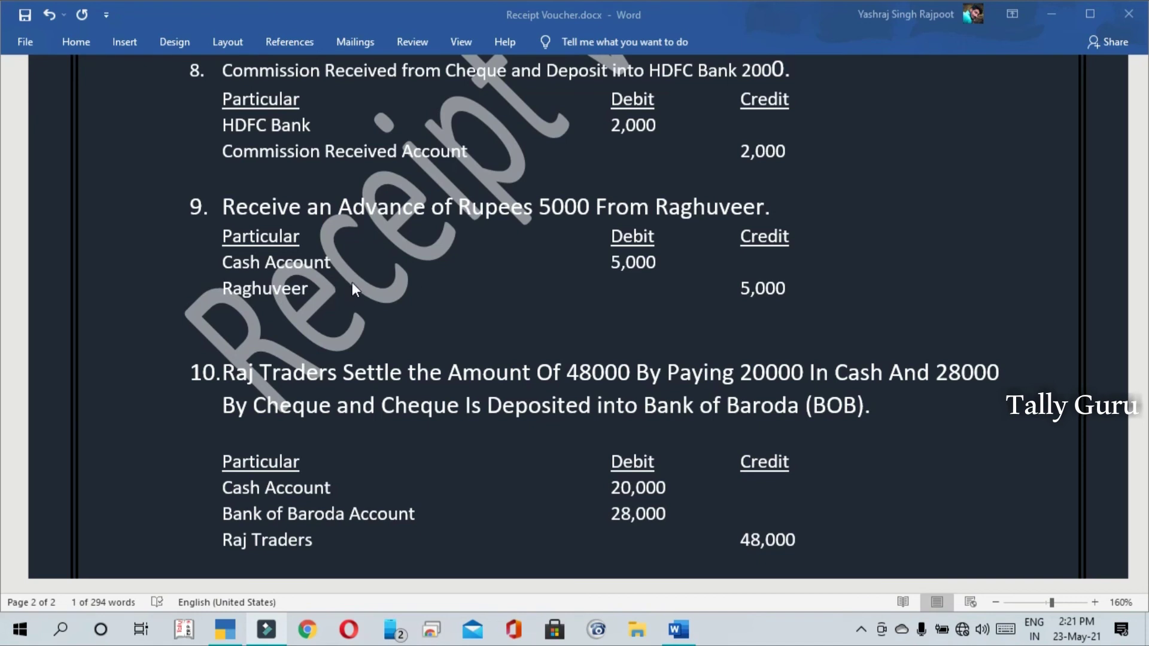
Check the credit account of entry 9 in the Word list and change the TallyPrime receipt voucher to Single Entry mode.
click(306, 289)
drag(265, 296, 224, 288)
key(alt+Tab)
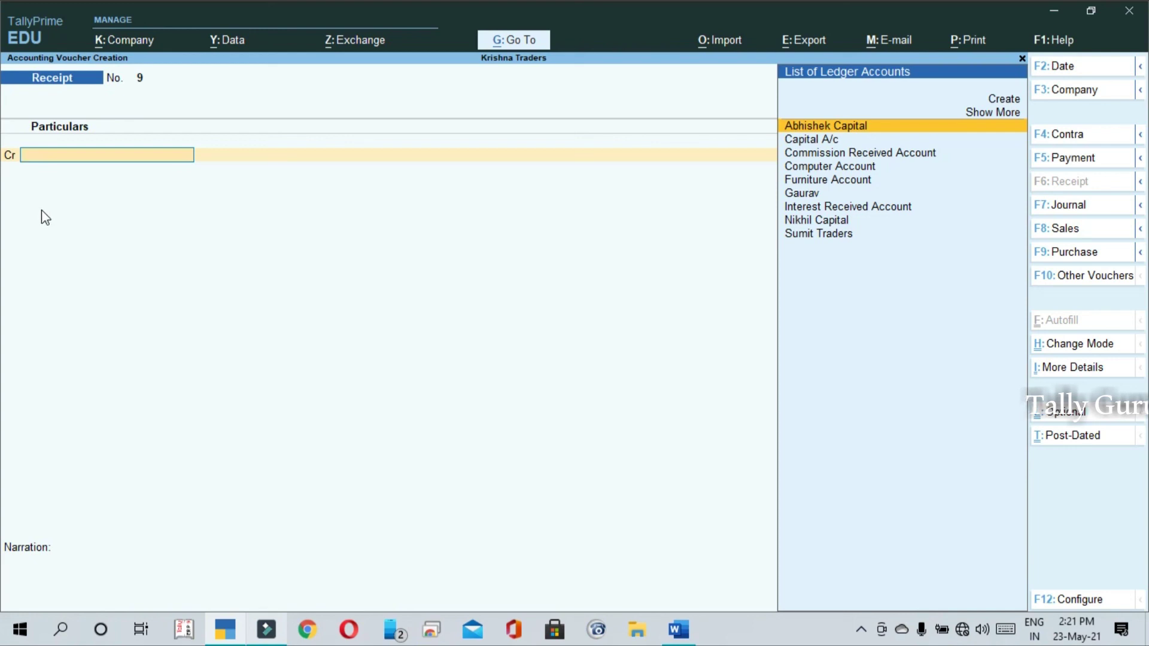
click(1088, 350)
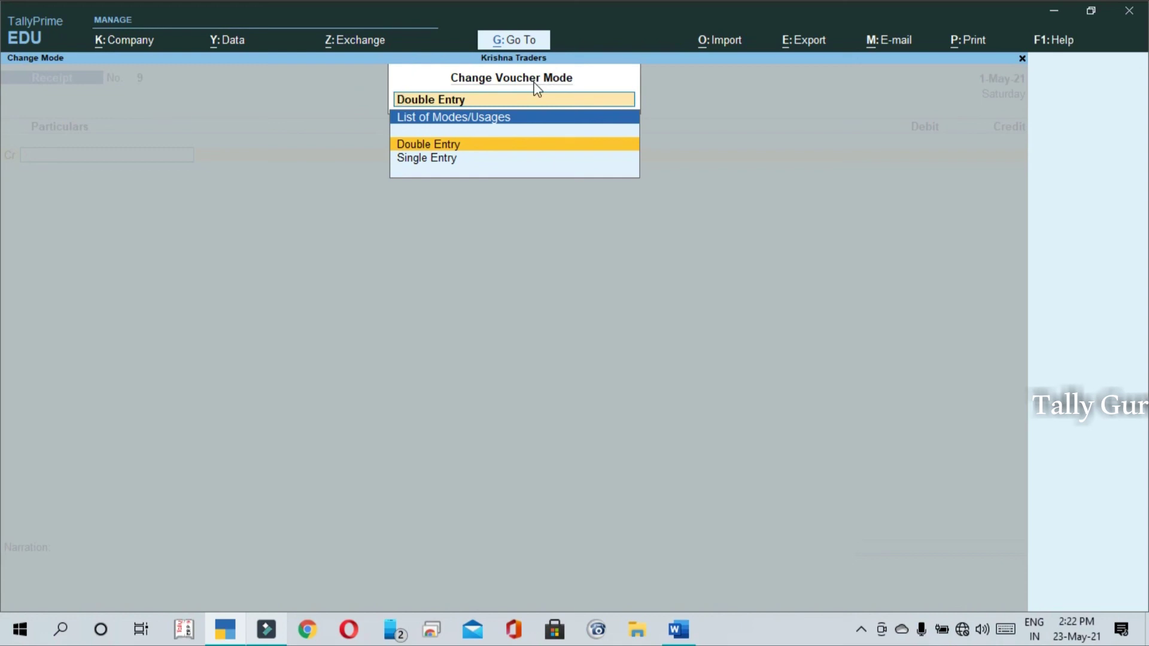
key(Down)
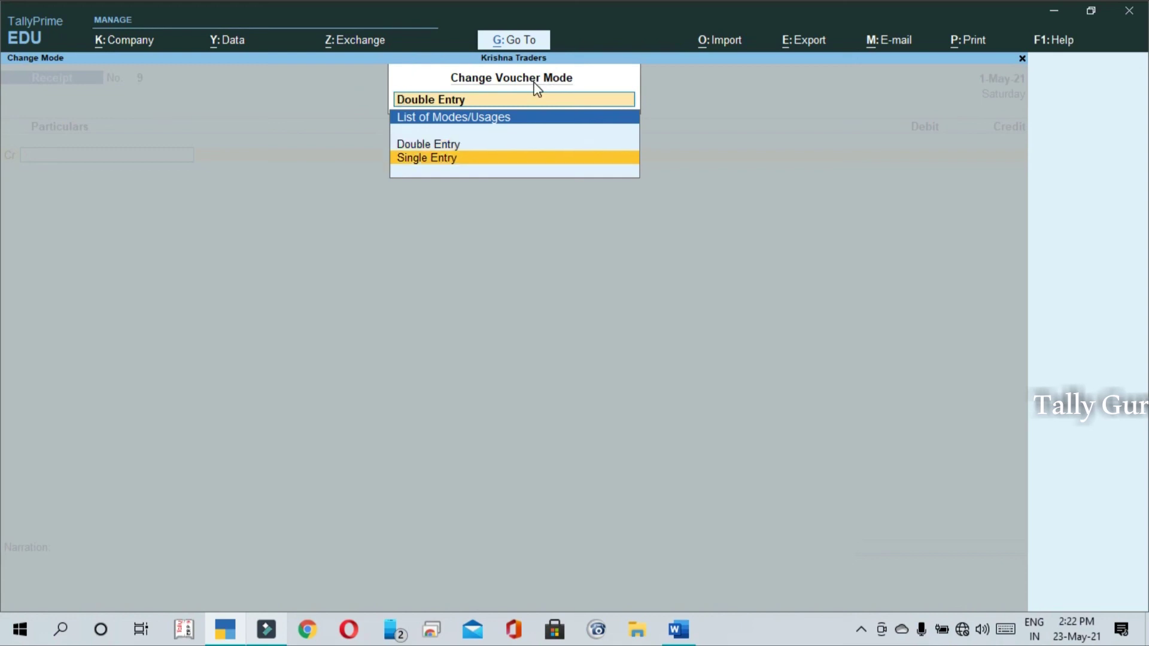
key(Return)
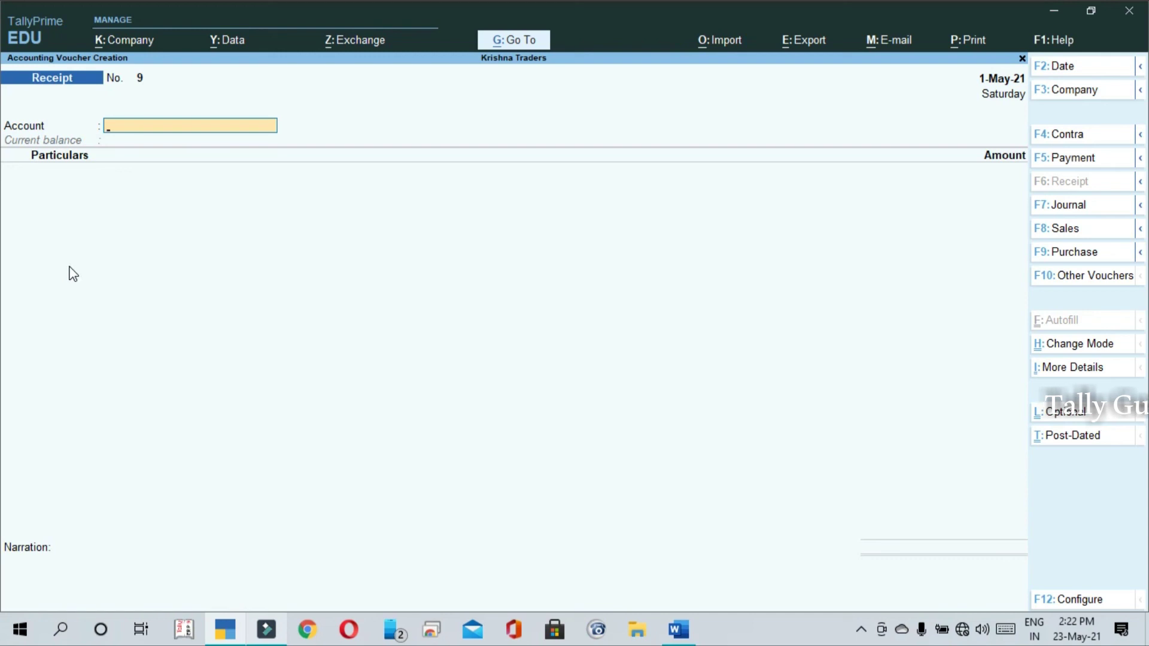
Check the debit line of entry 9 in Word and set Cash as the account of the TallyPrime receipt voucher.
key(alt+Tab)
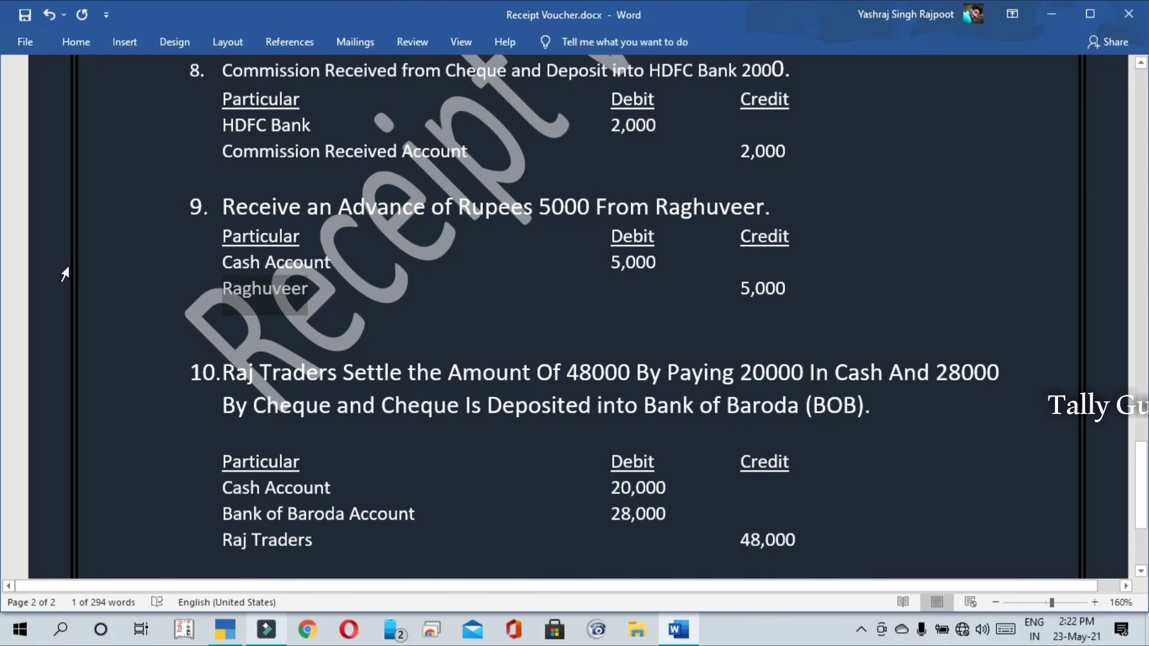
key(Up)
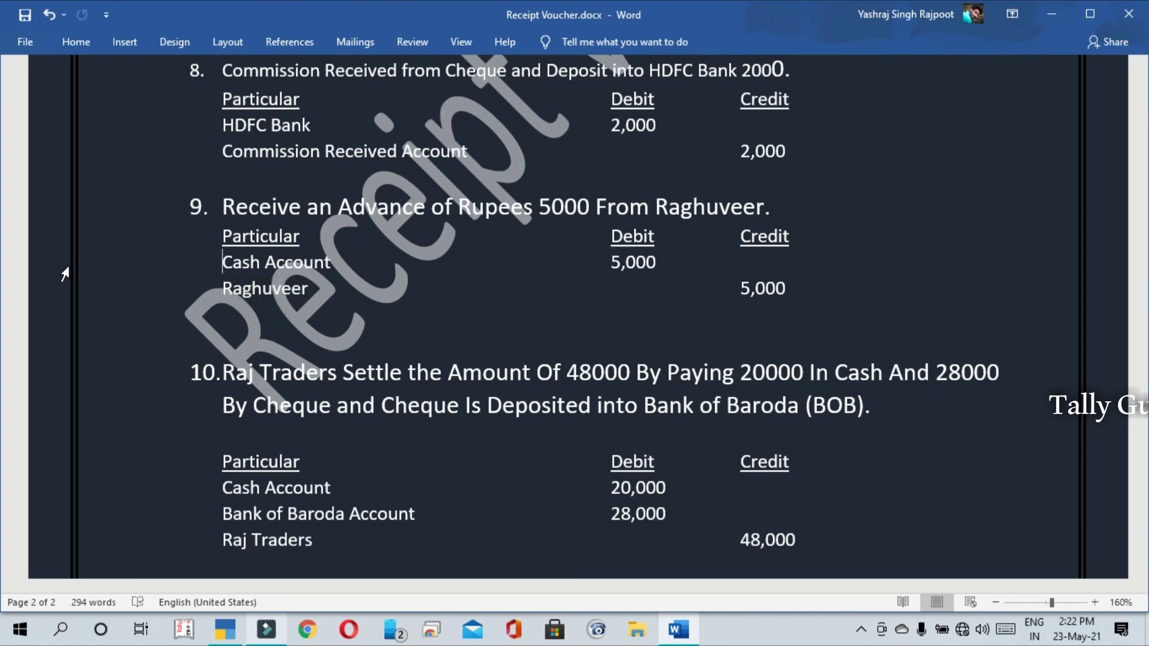
key(alt+Tab)
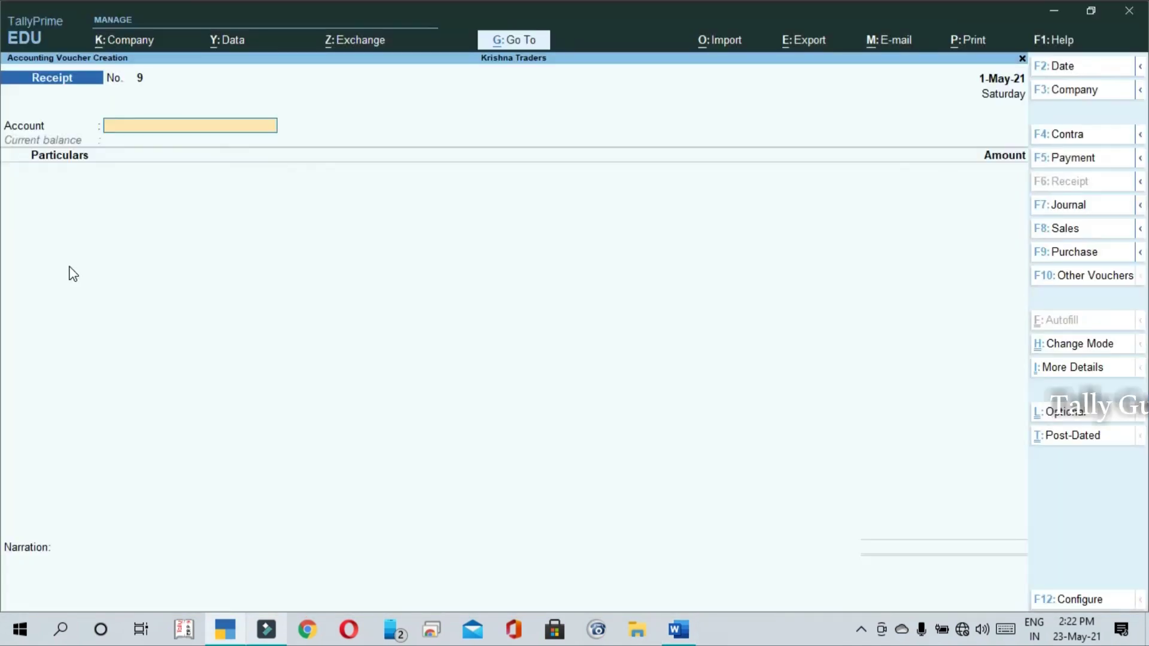
key(Down)
key(Return)
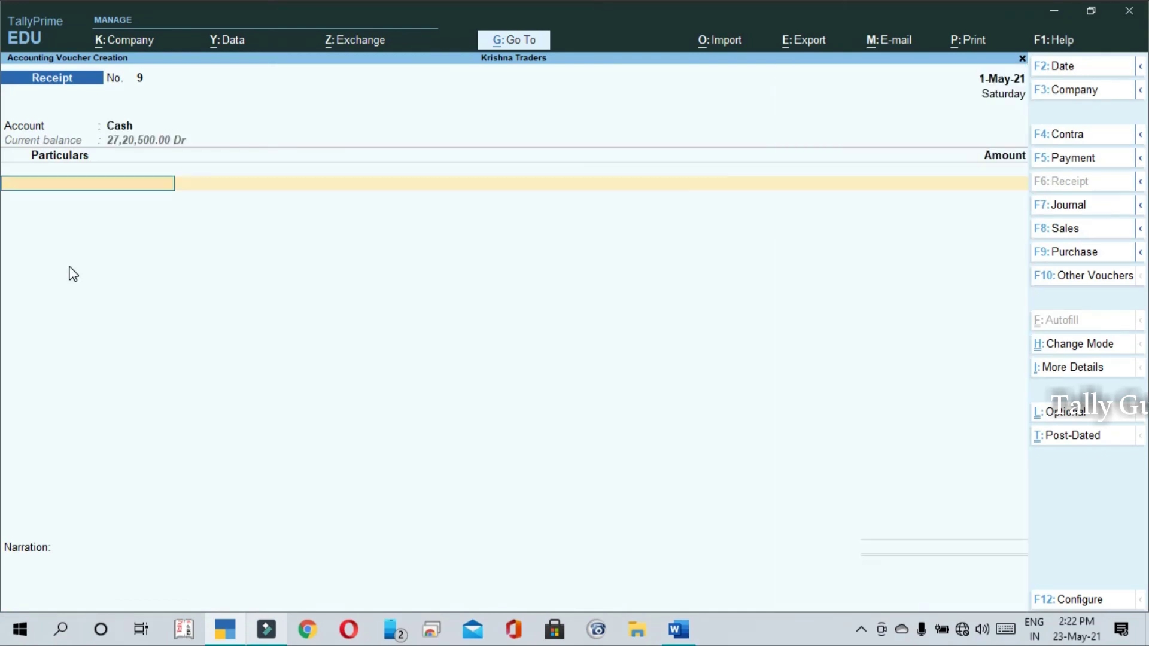
Create a ledger for the advance payer of entry 9 under Sundry Debtors from the receipt's particulars line and save it.
text(c)
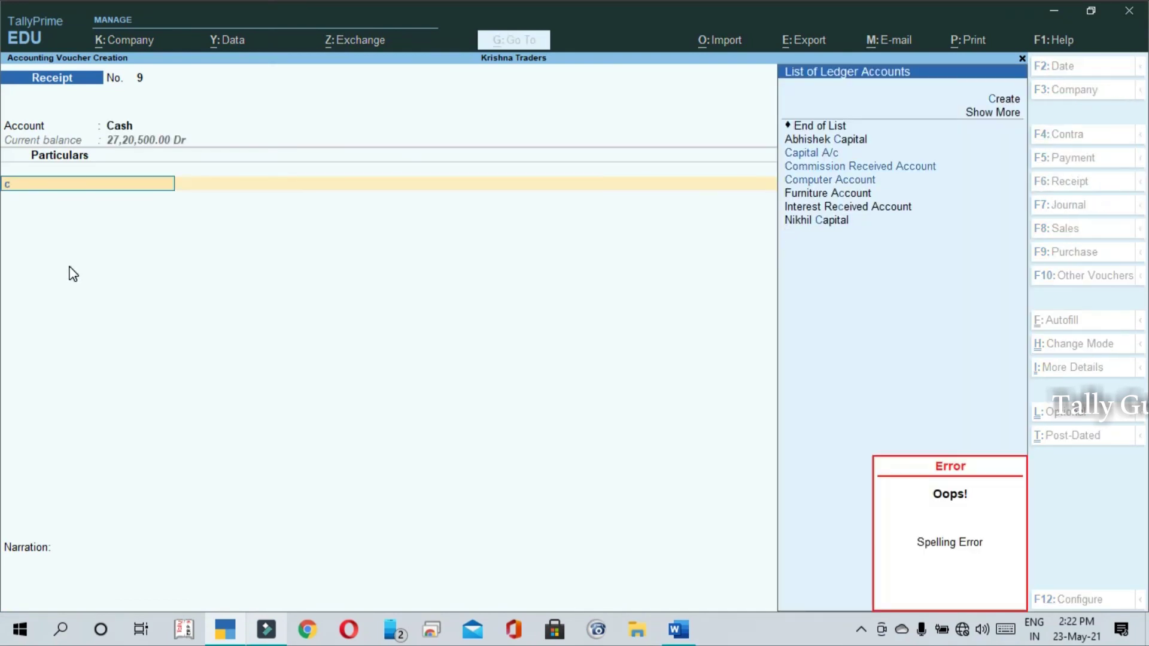
key(alt+c)
text(Raghuveer)
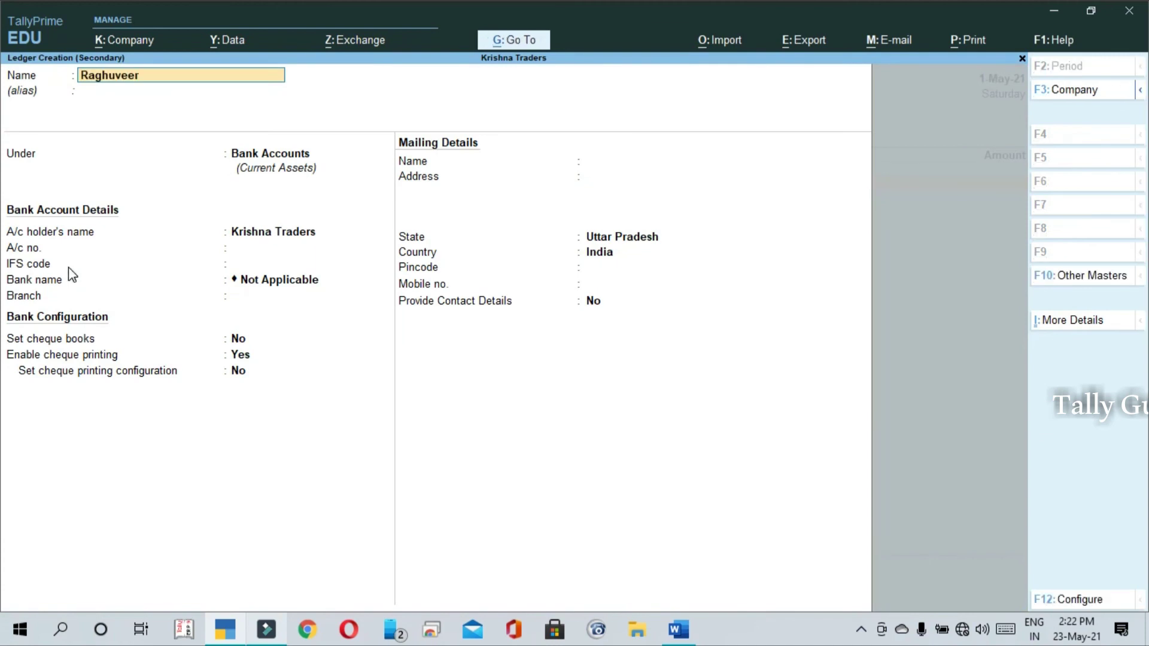
key(Return)
key(Return)
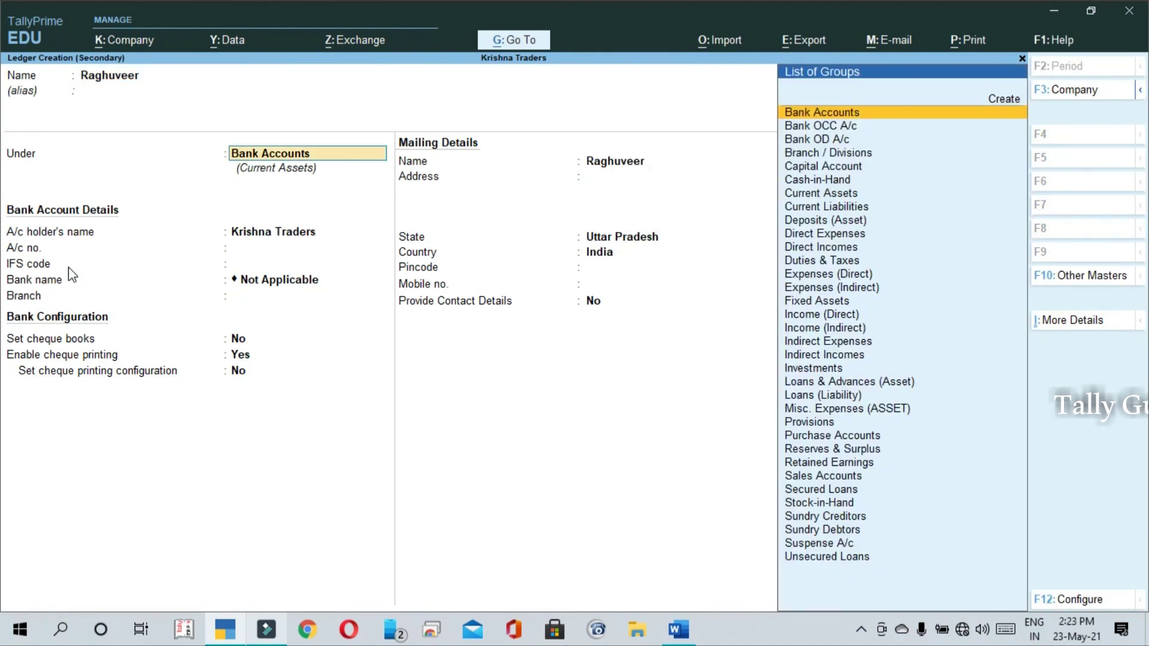
text(S)
key(Down)
key(Down)
key(Down)
key(Down)
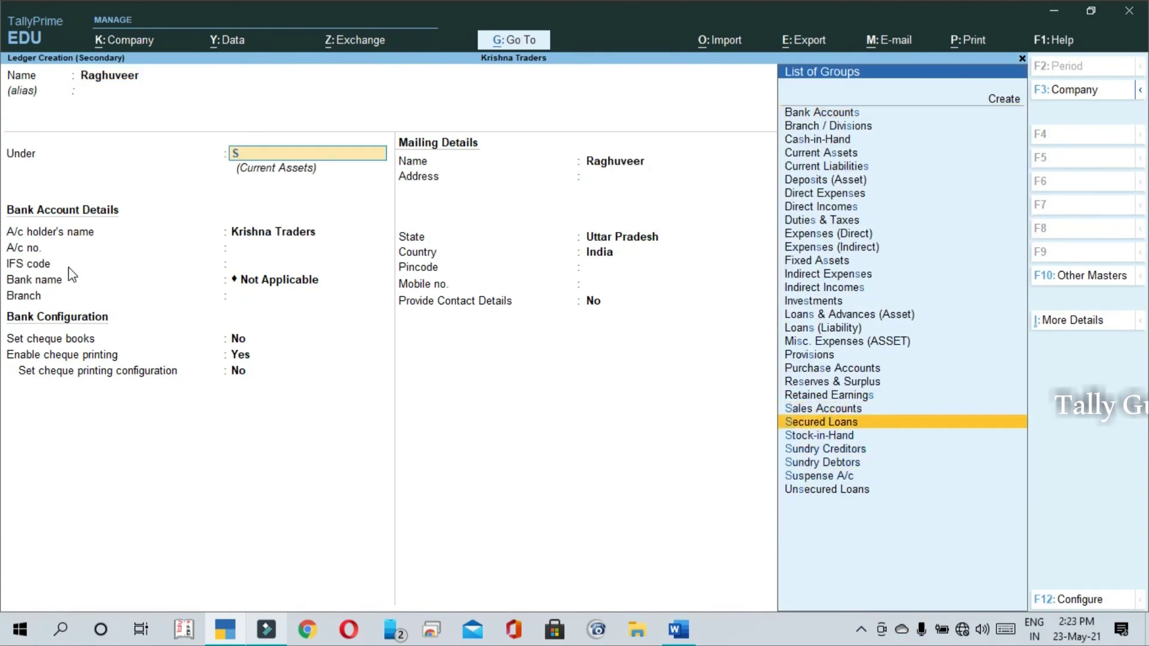
key(Return)
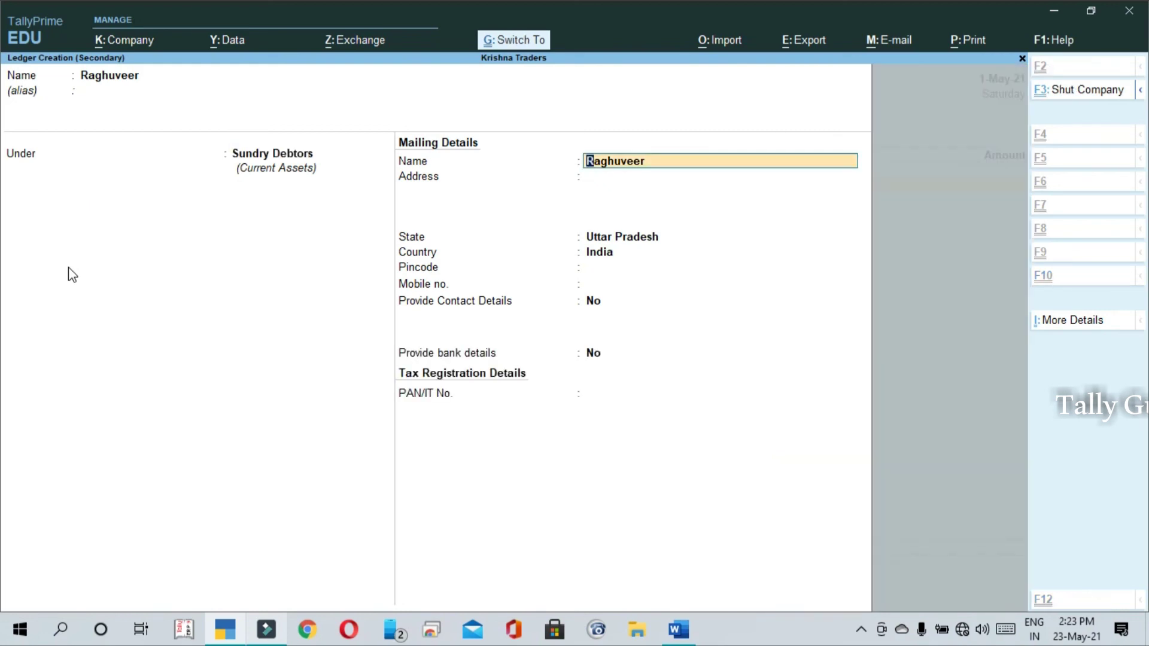
key(ctrl+a)
Set the advance amount from entry 9 to 5,000, leave the narration blank and accept the receipt voucher.
key(alt+Tab)
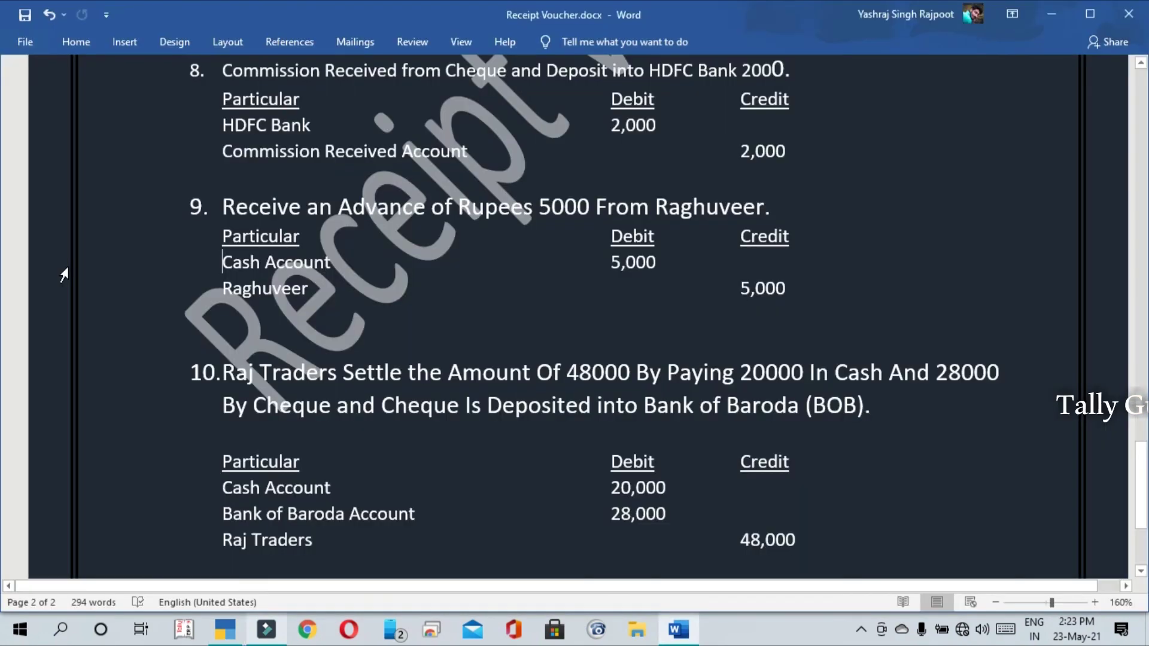
text(5)
key(alt+Tab)
text(5000)
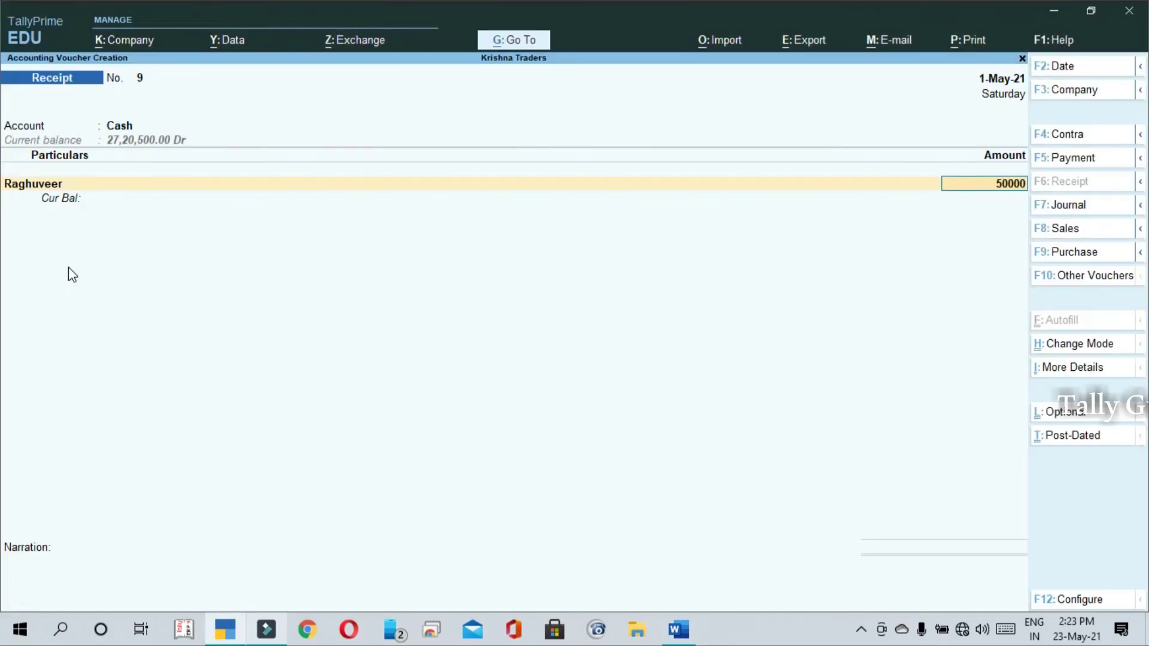
key(Return)
key(Return)
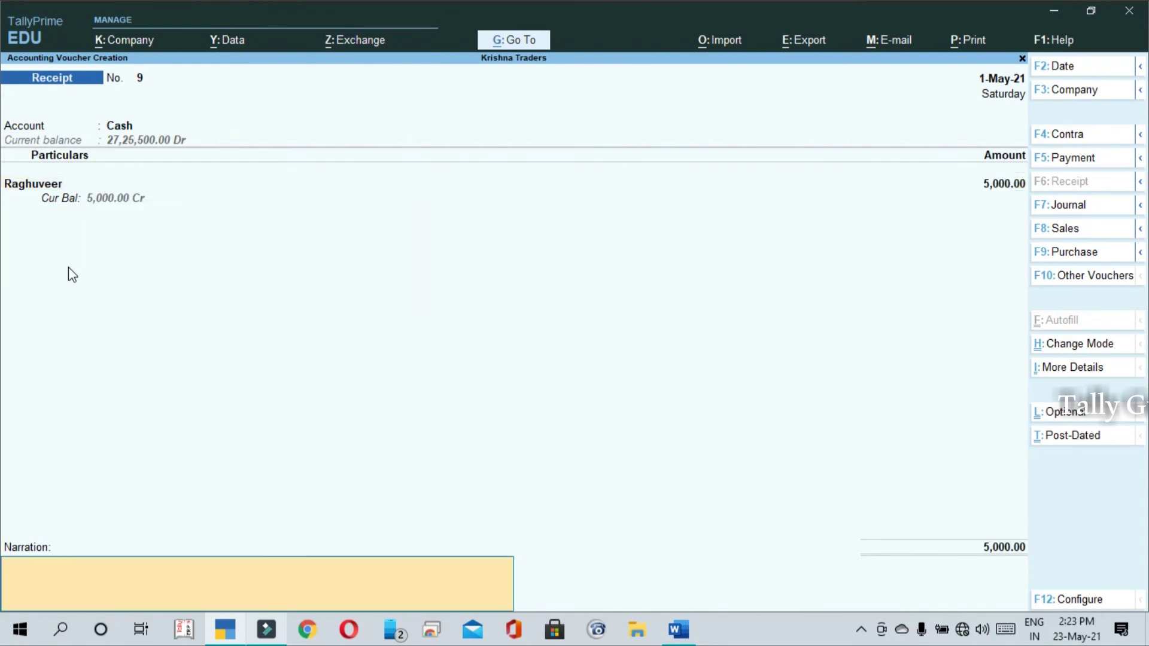
key(Return)
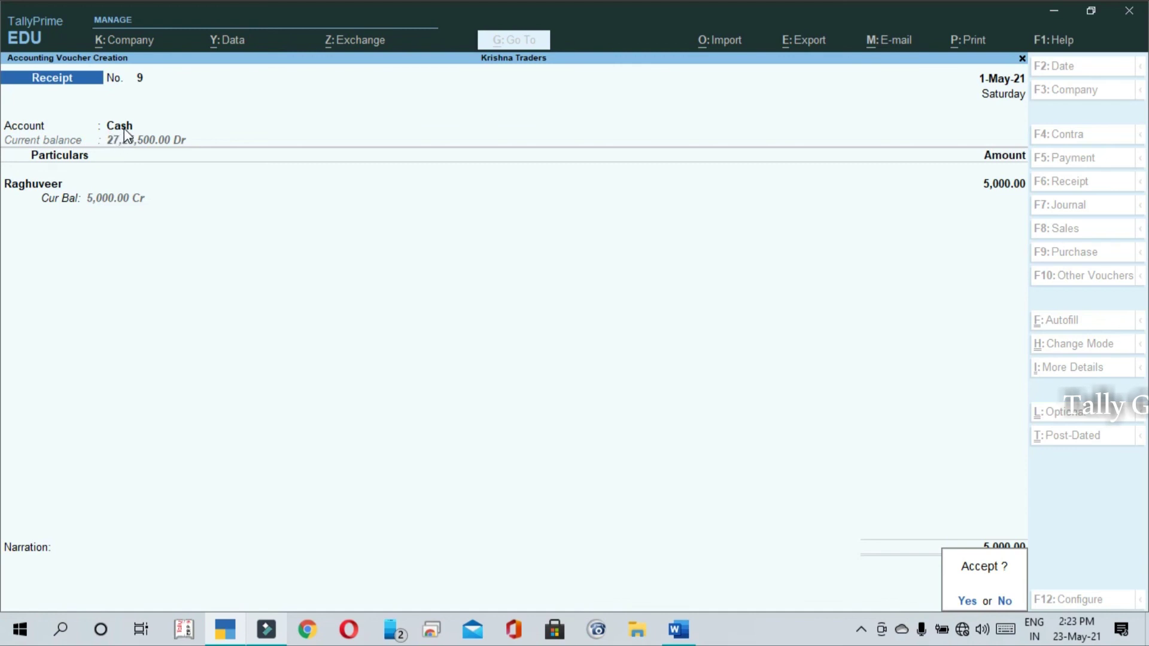
key(Return)
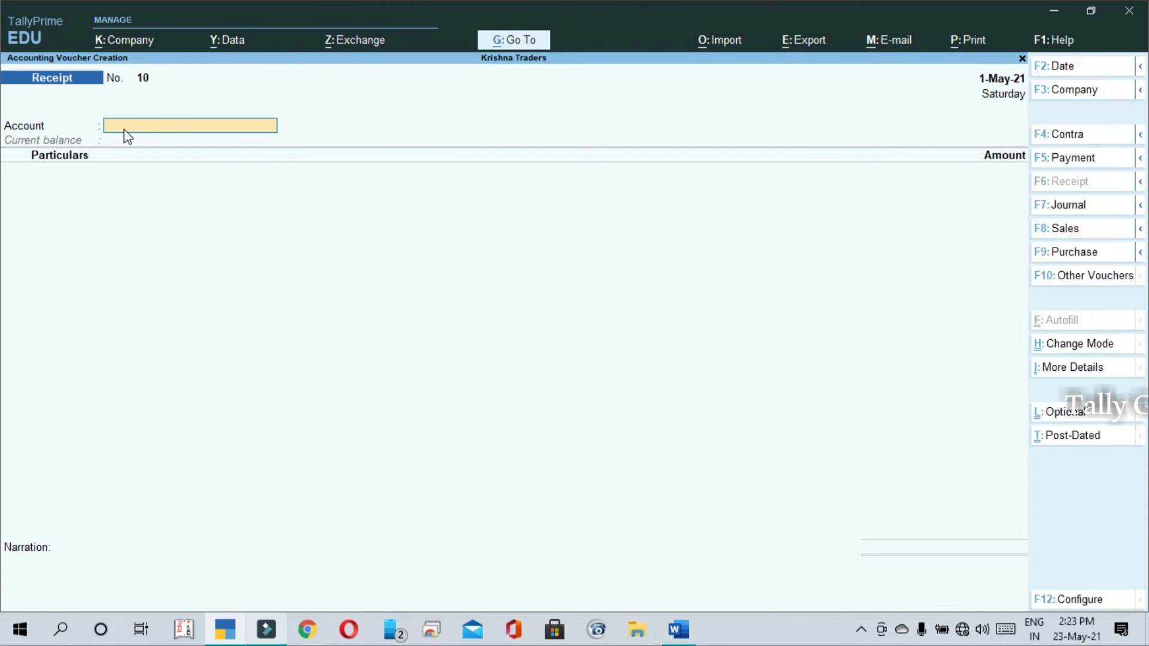
Open the Balance Sheet in detailed format and examine Sundry Debtors and Cash-in-Hand under Current Assets.
key(alt+g)
key(Return)
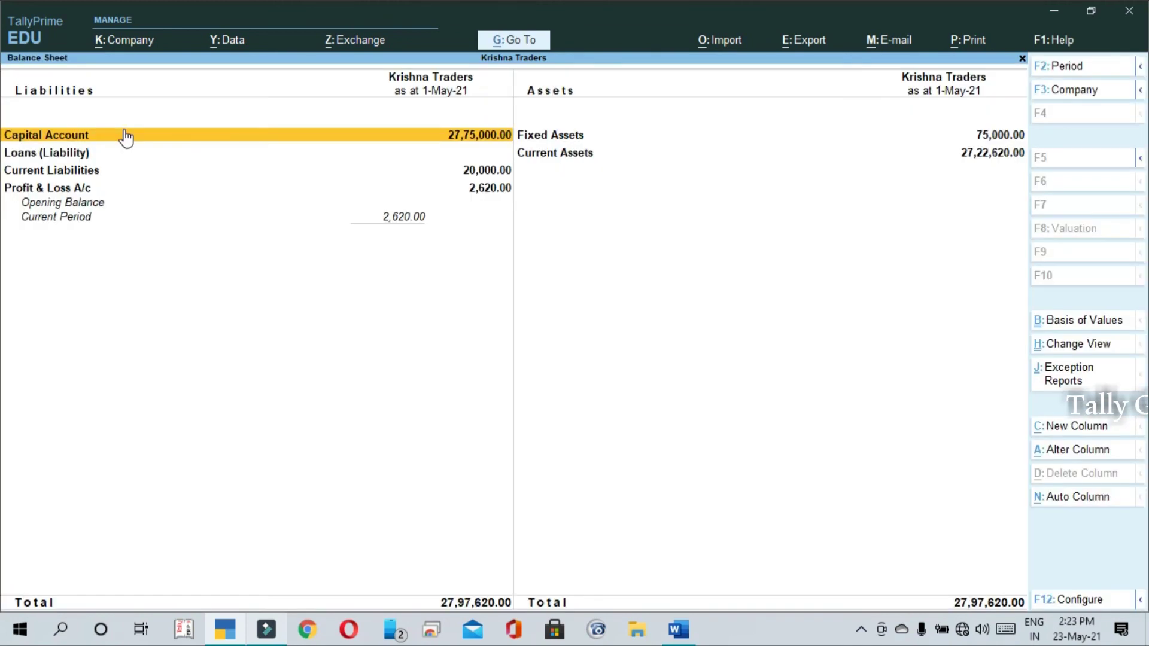
key(alt+F5)
key(Right)
key(Down)
key(Down)
key(Down)
key(Down)
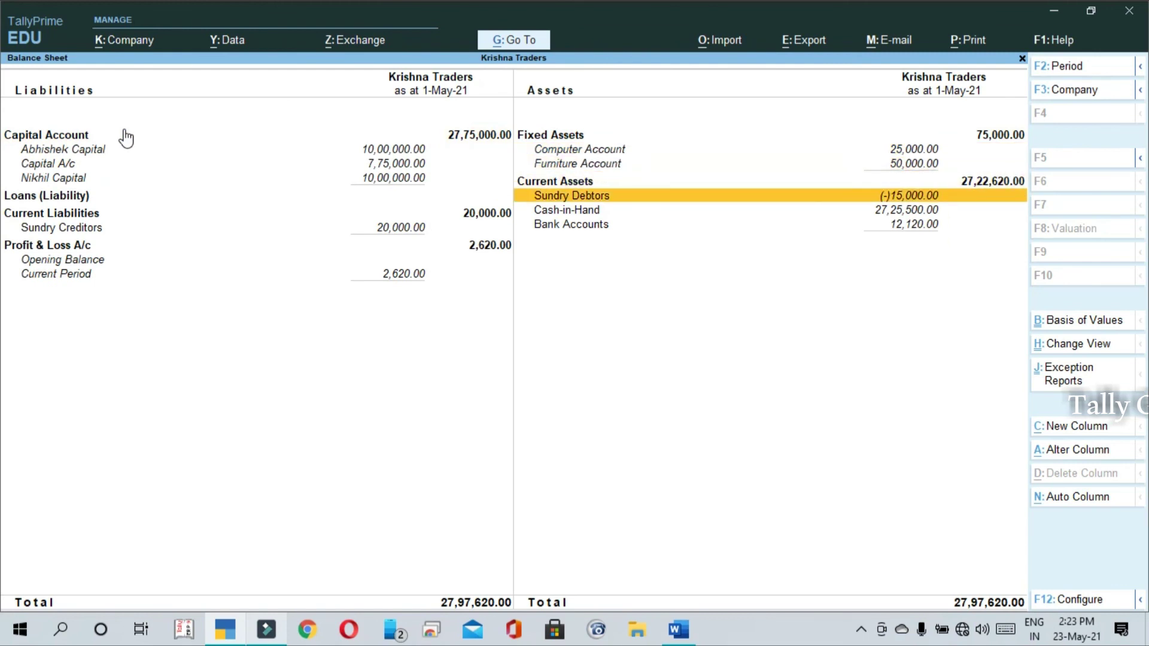
key(Down)
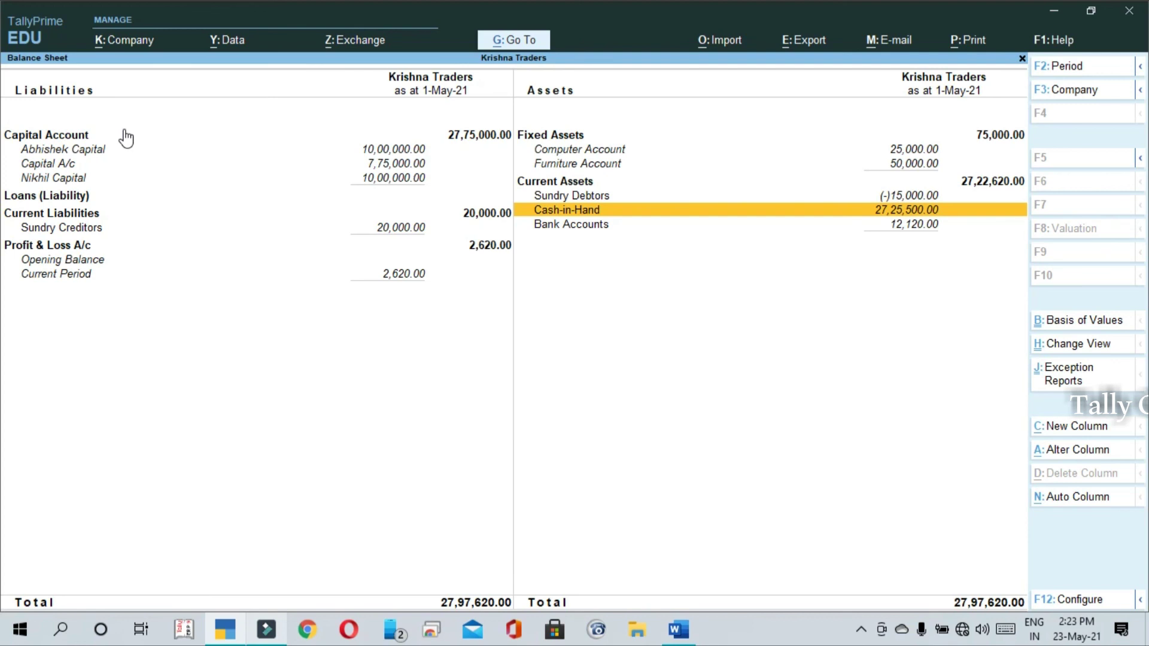
Drill down from Cash-in-Hand to the Cash ledger's May vouchers, look through the receipts and return to the Balance Sheet.
key(Return)
key(Return)
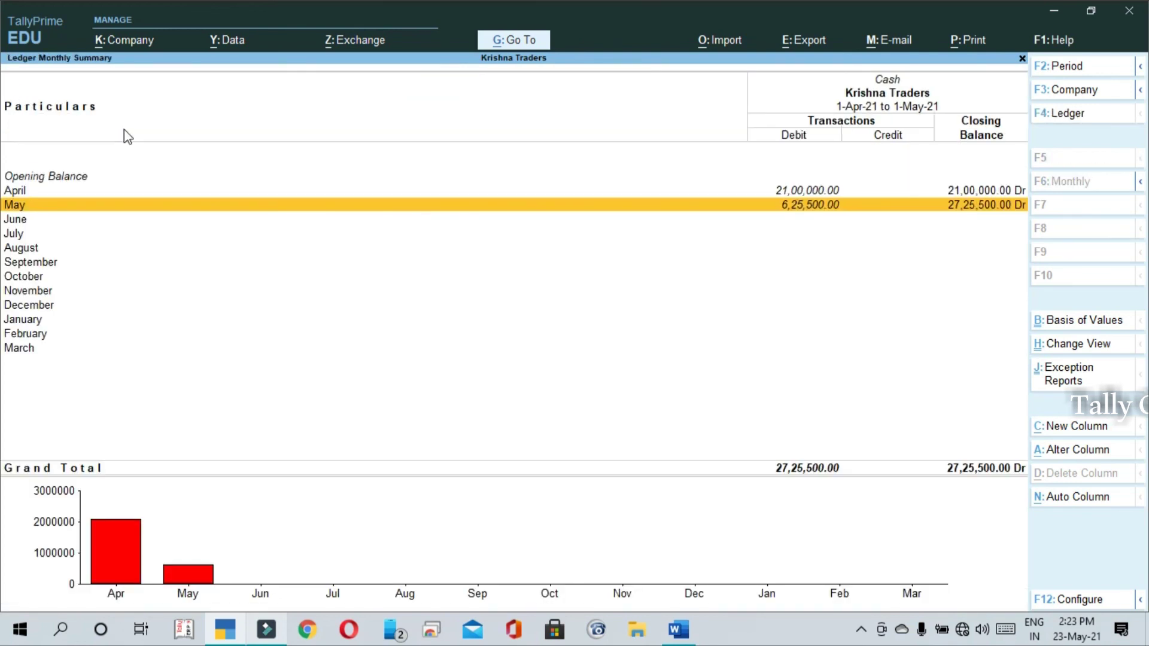
key(Return)
key(Down)
key(Down)
key(Down)
key(Down)
key(Down)
key(Down)
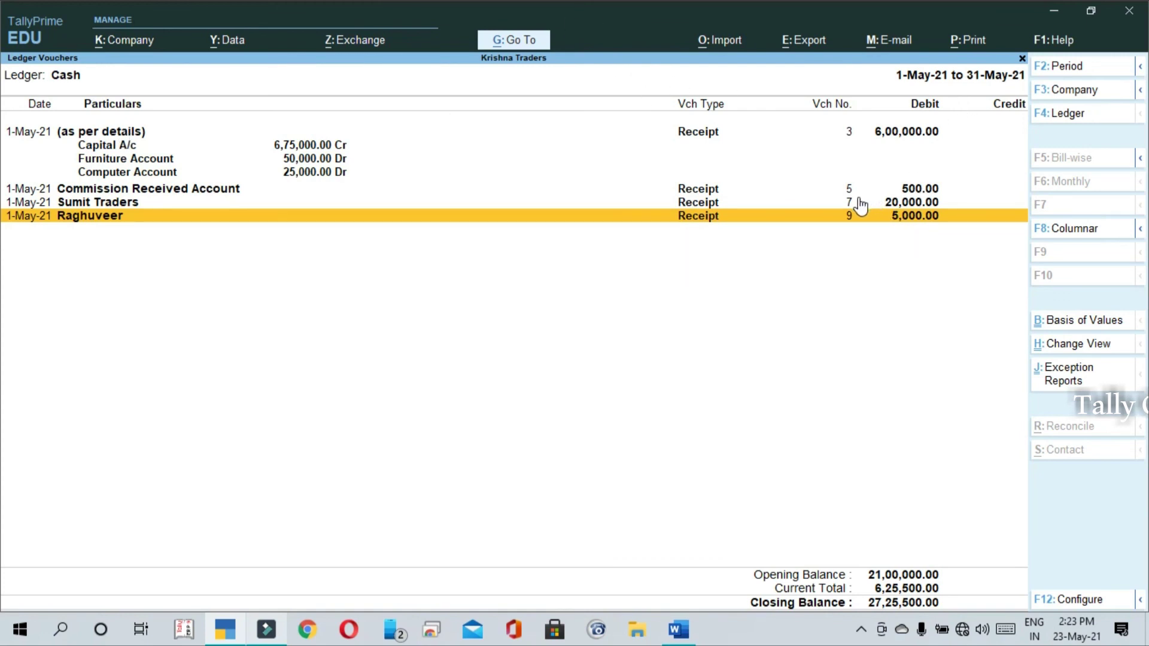
key(Escape)
key(Escape)
key(Escape)
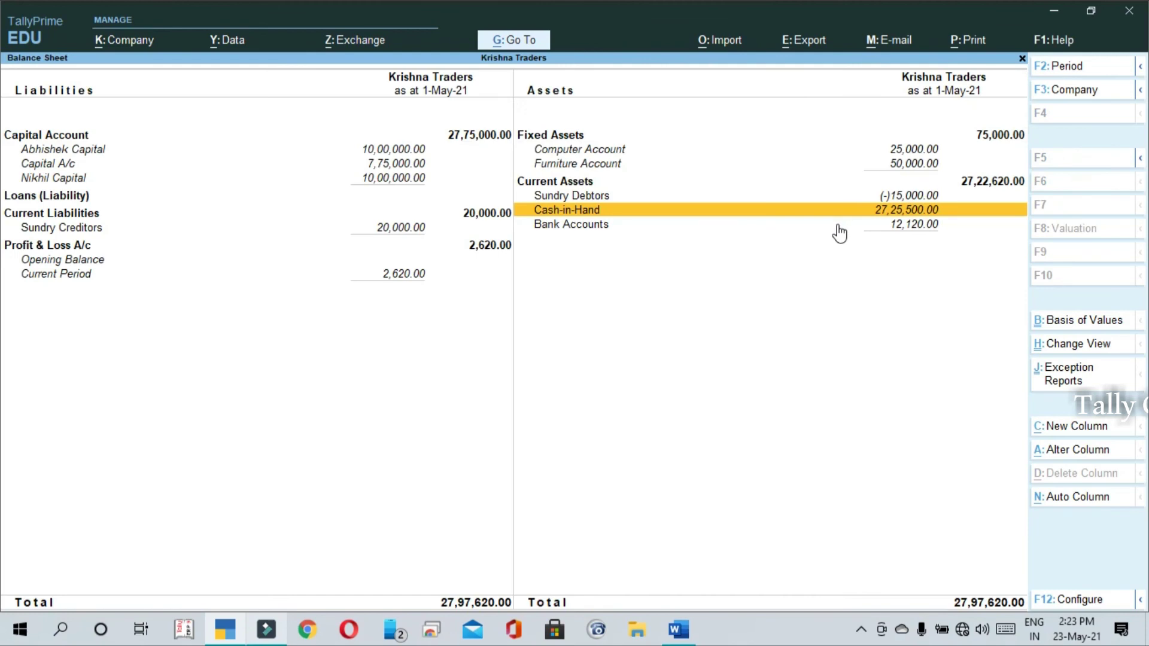
Open a new receipt voucher and review the cash and Bank of Baroda debit lines of the Raj Traders entry 10 in Word.
key(F6)
key(alt+Tab)
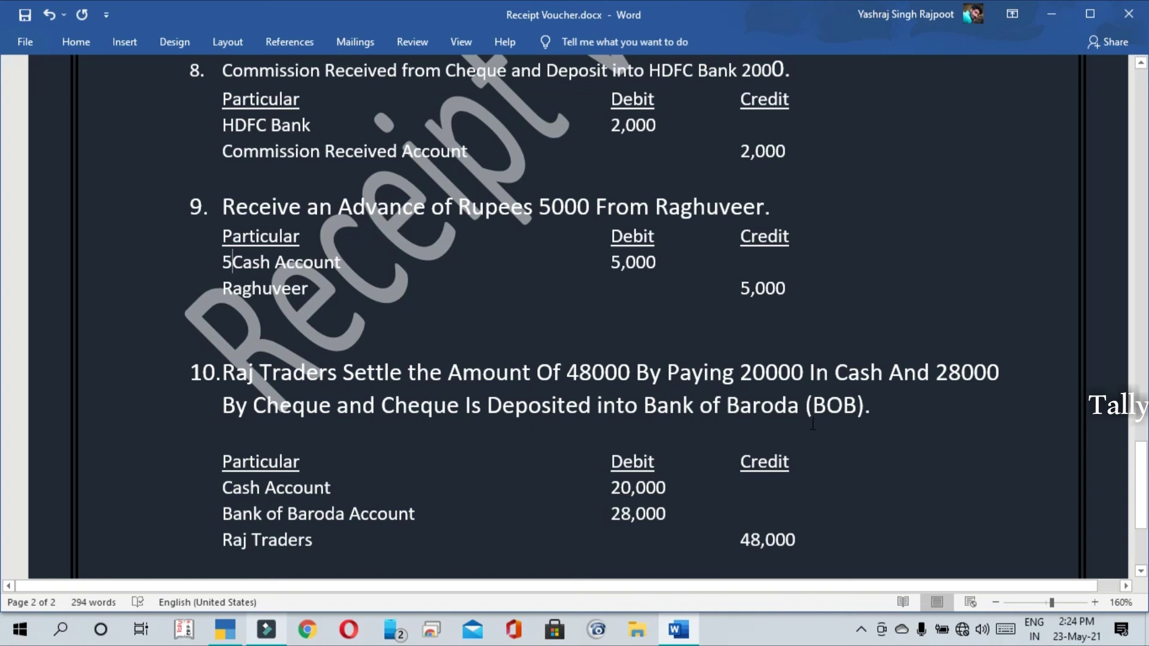
scroll(816, 419, down, 1)
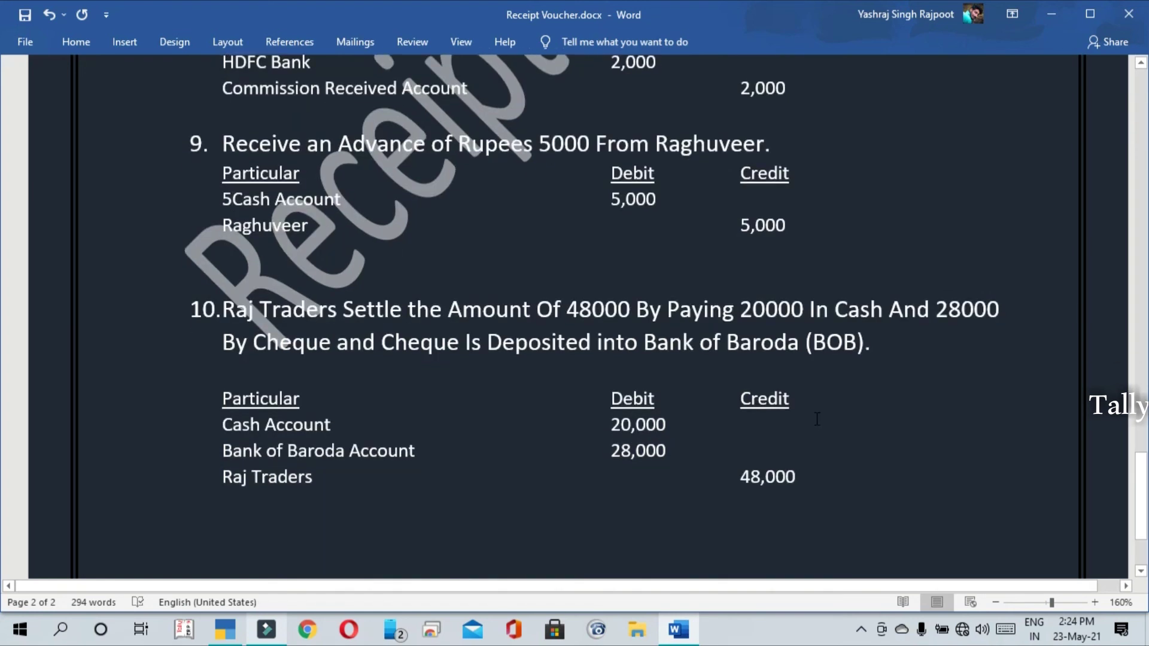
click(668, 425)
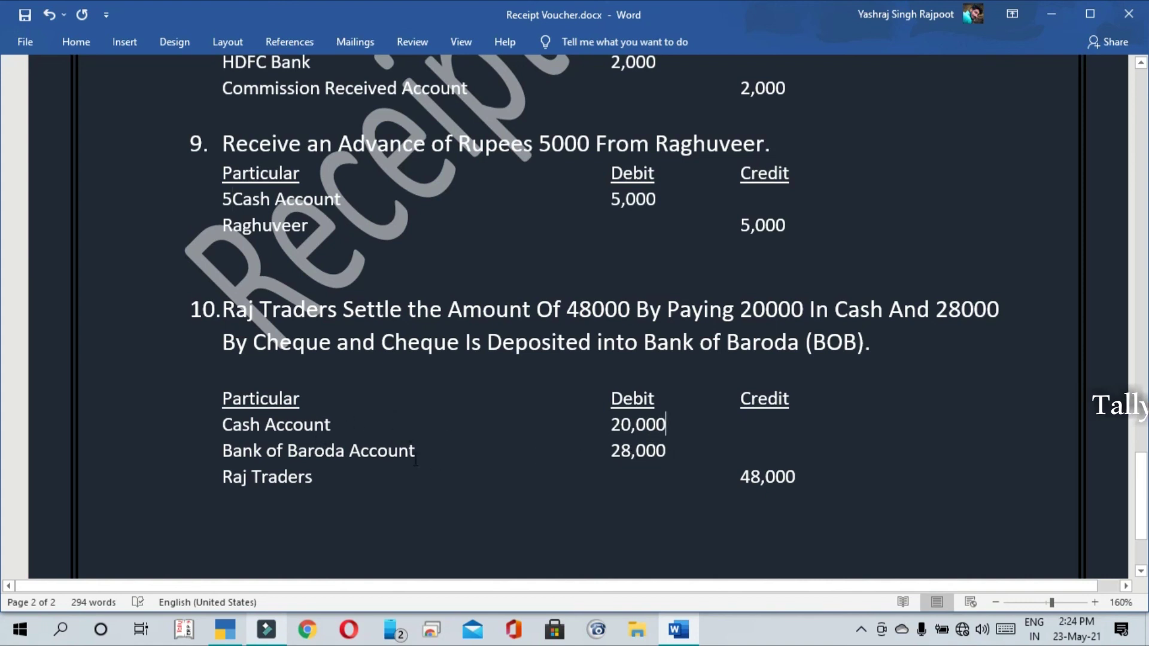
click(419, 452)
drag(337, 439, 235, 448)
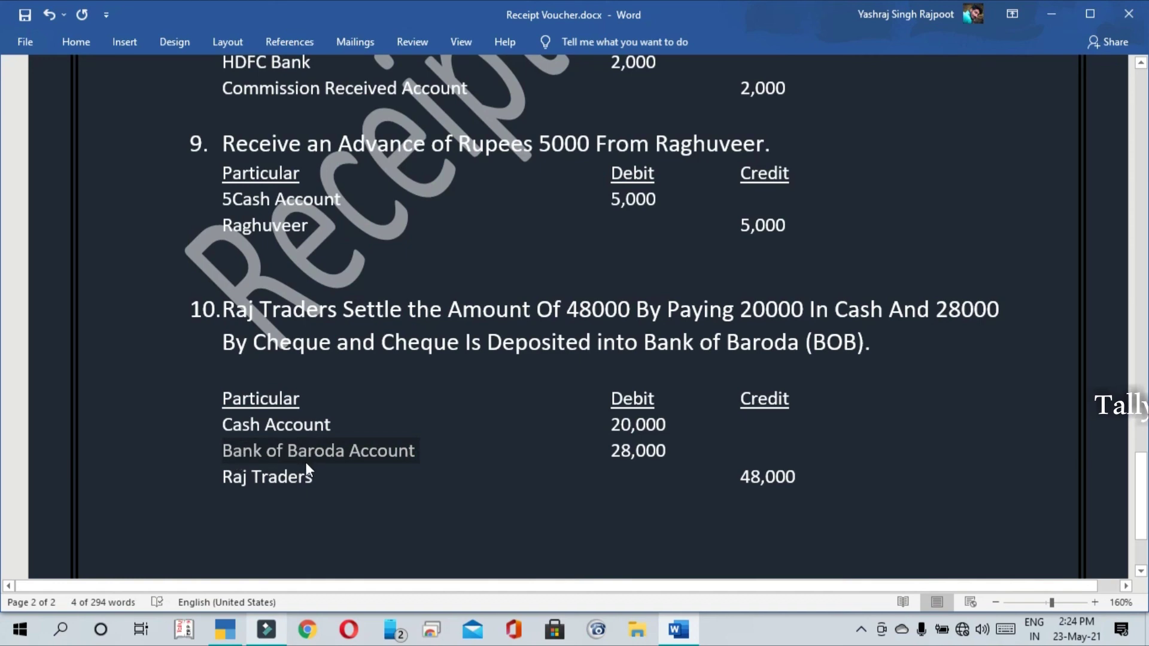
key(alt+Tab)
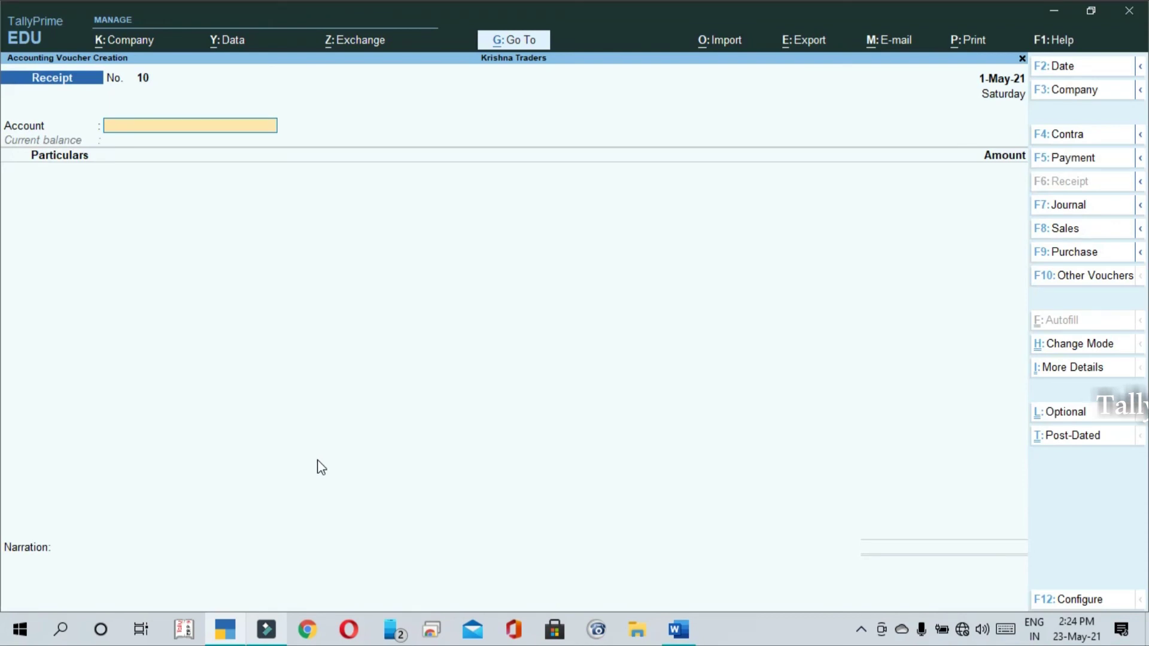
key(alt+Tab)
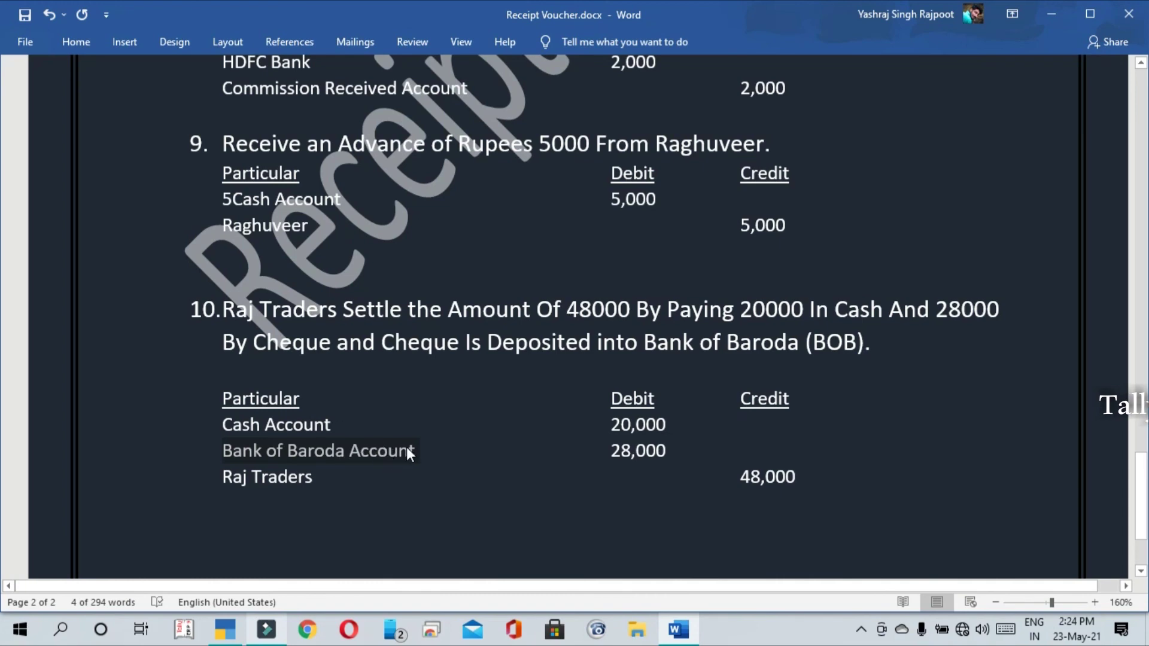
key(alt+Tab)
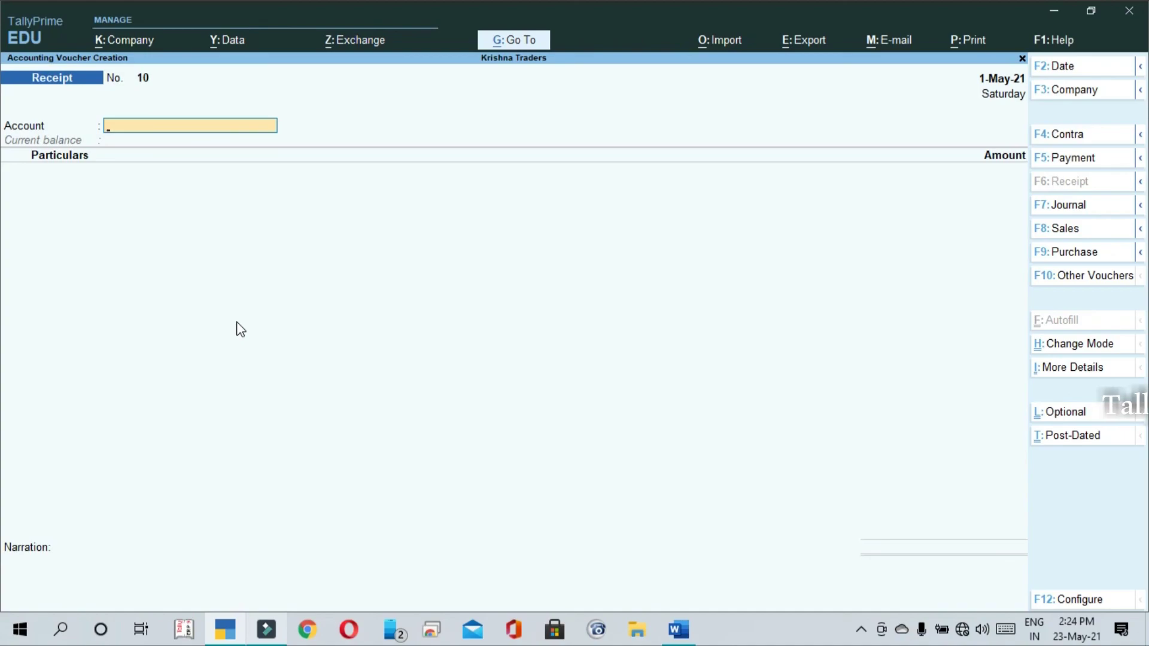
Check the cash and Bank of Baroda amounts of entry 10 in Word and set Cash as the receipt voucher's account in TallyPrime.
key(alt+Tab)
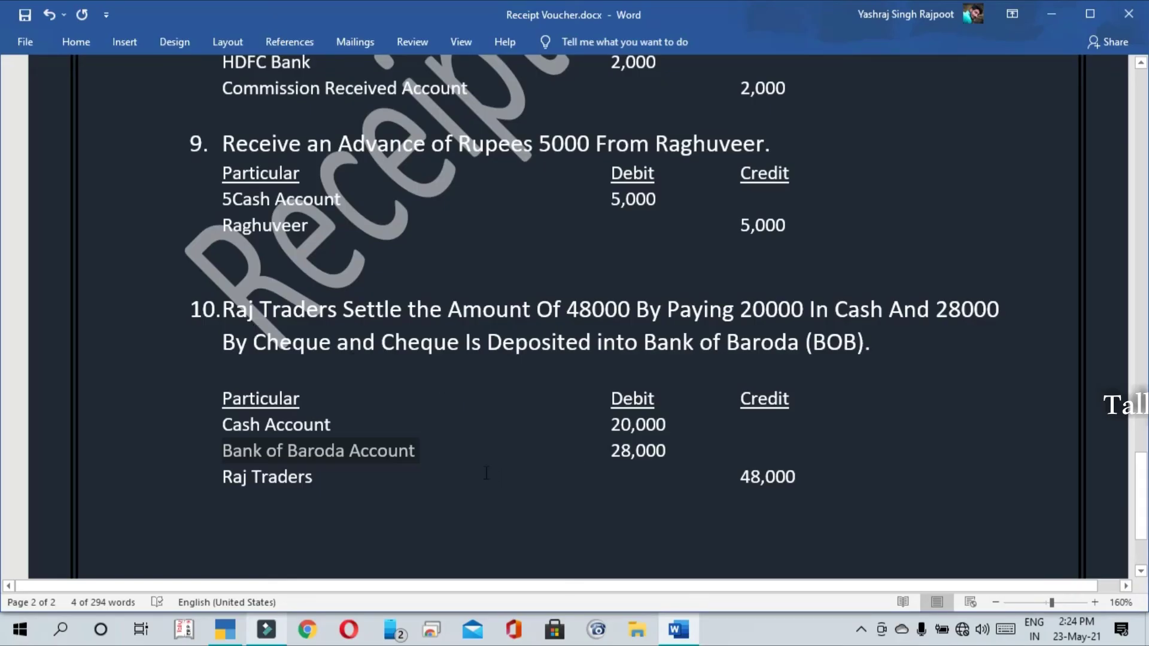
click(341, 426)
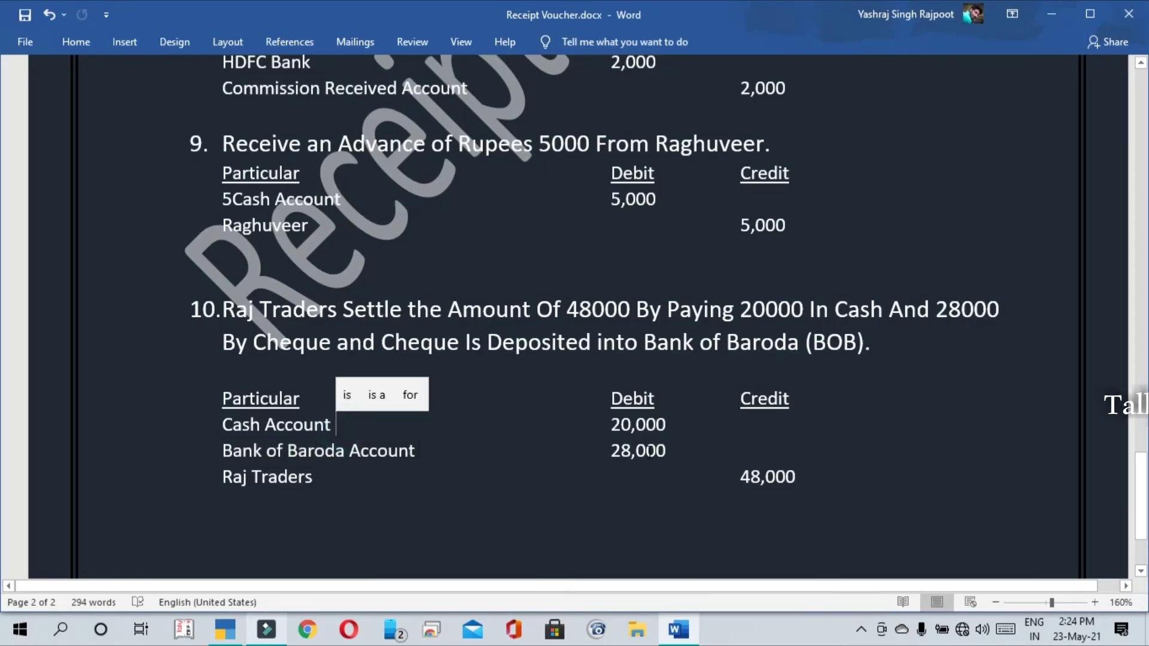
click(670, 428)
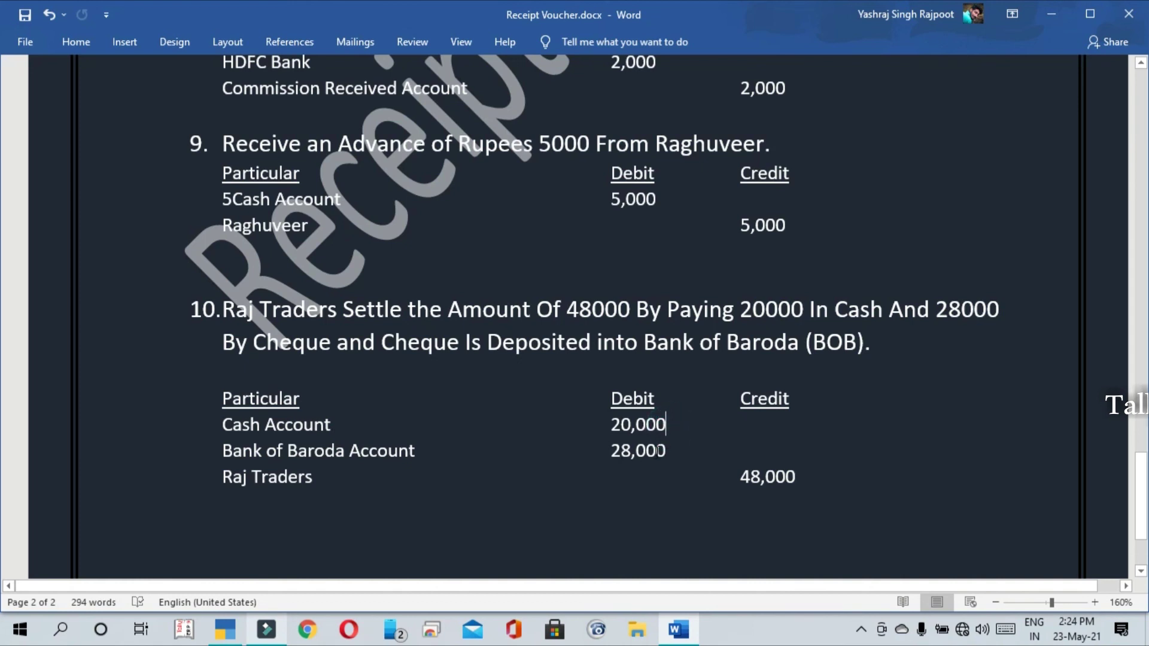
click(666, 451)
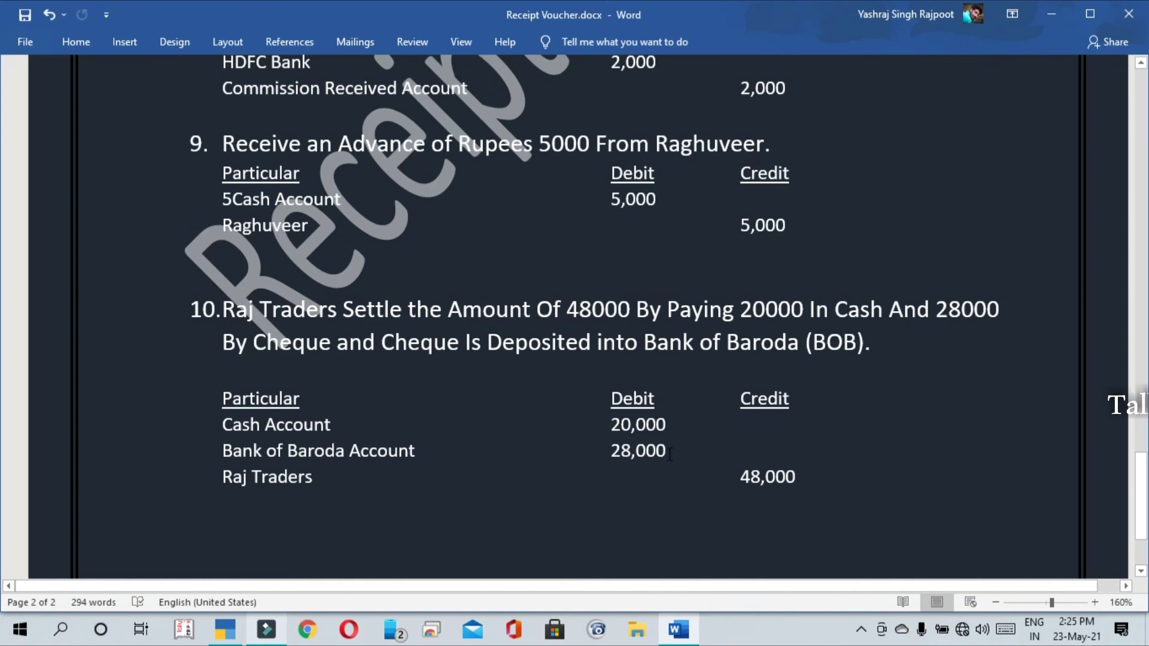
key(alt+Tab)
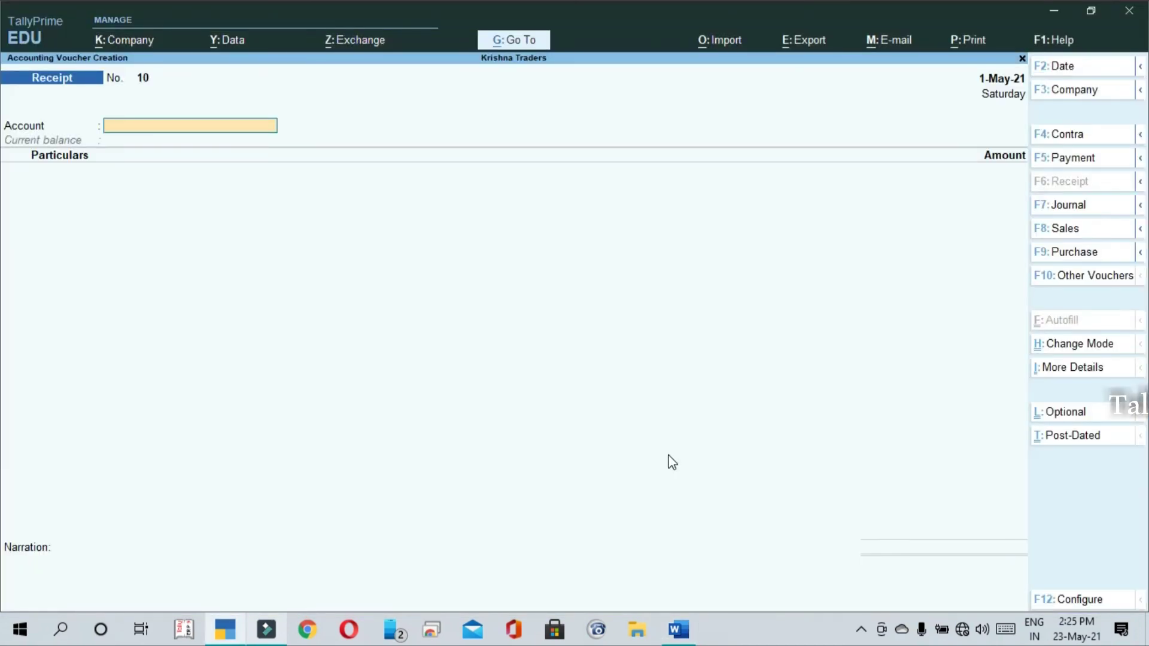
key(Down)
key(Return)
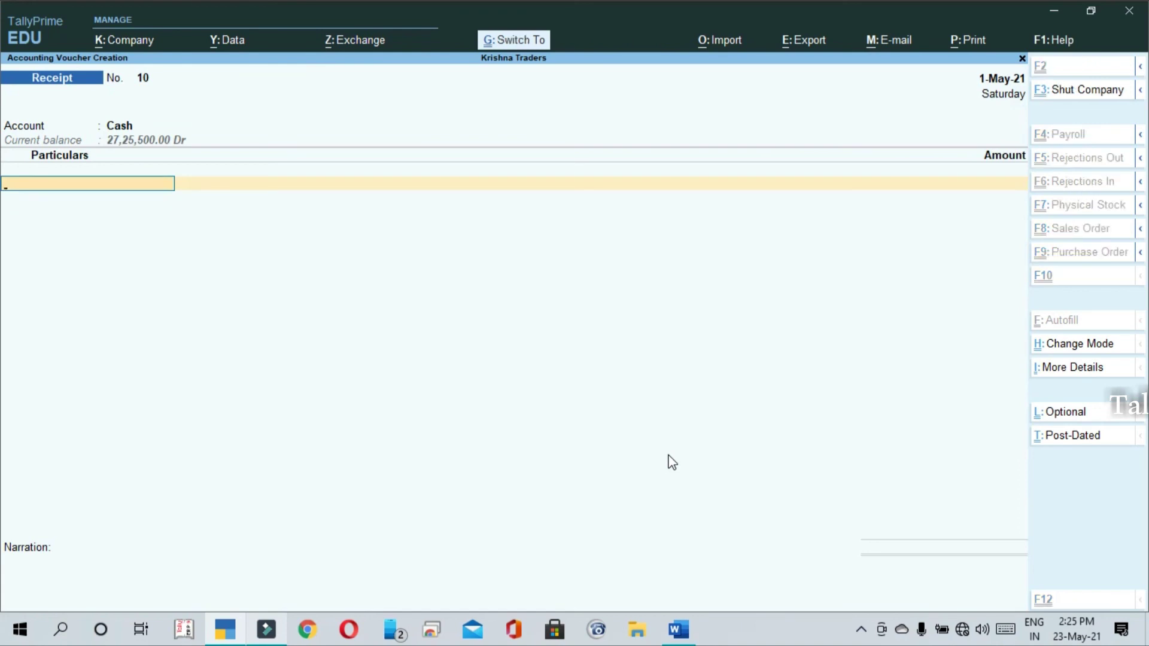
Start a new ledger from the voucher's particulars and name it Raj Traders.
key(alt+c)
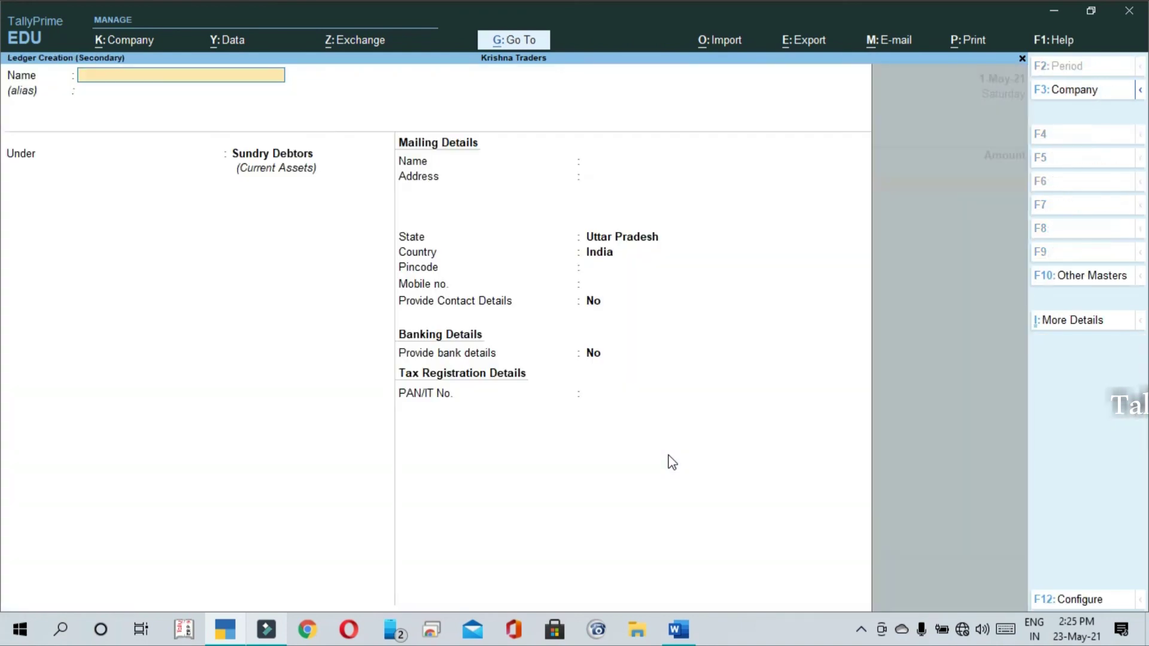
text(Raj Tradres)
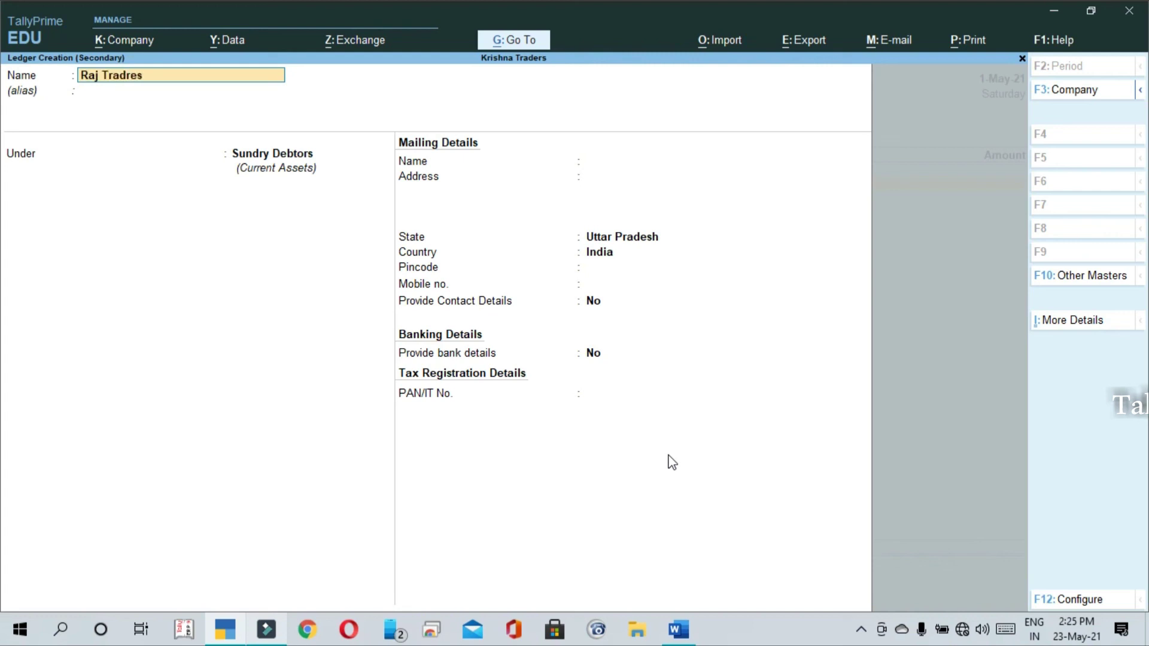
key(Return)
key(Return)
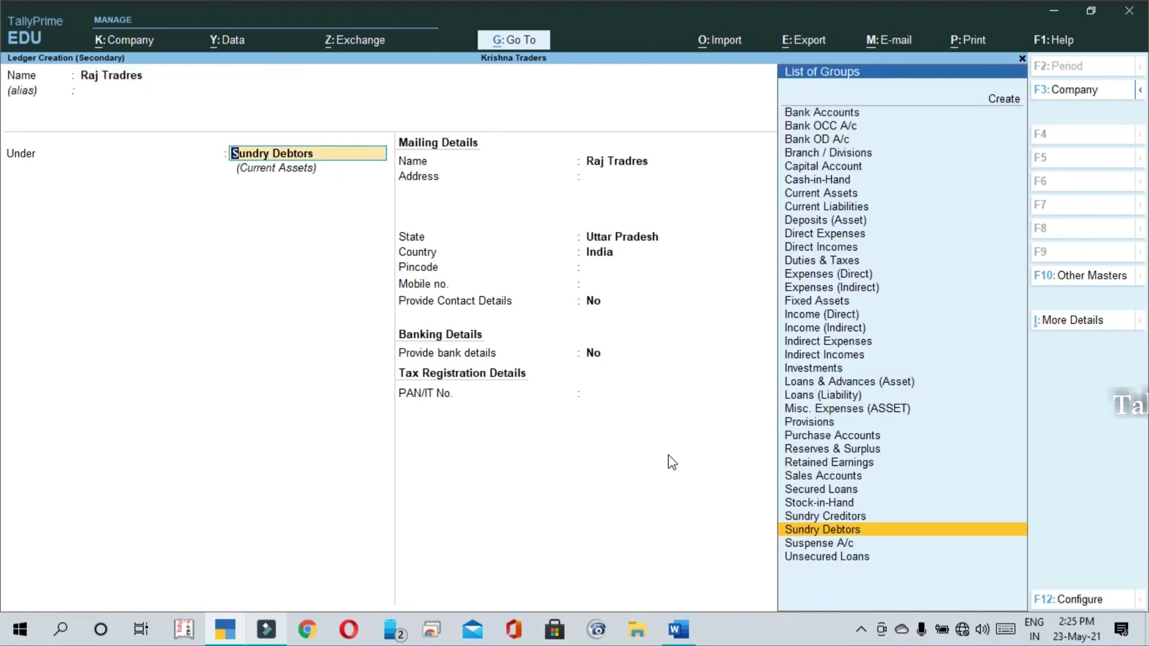
key(BackSpace)
key(BackSpace)
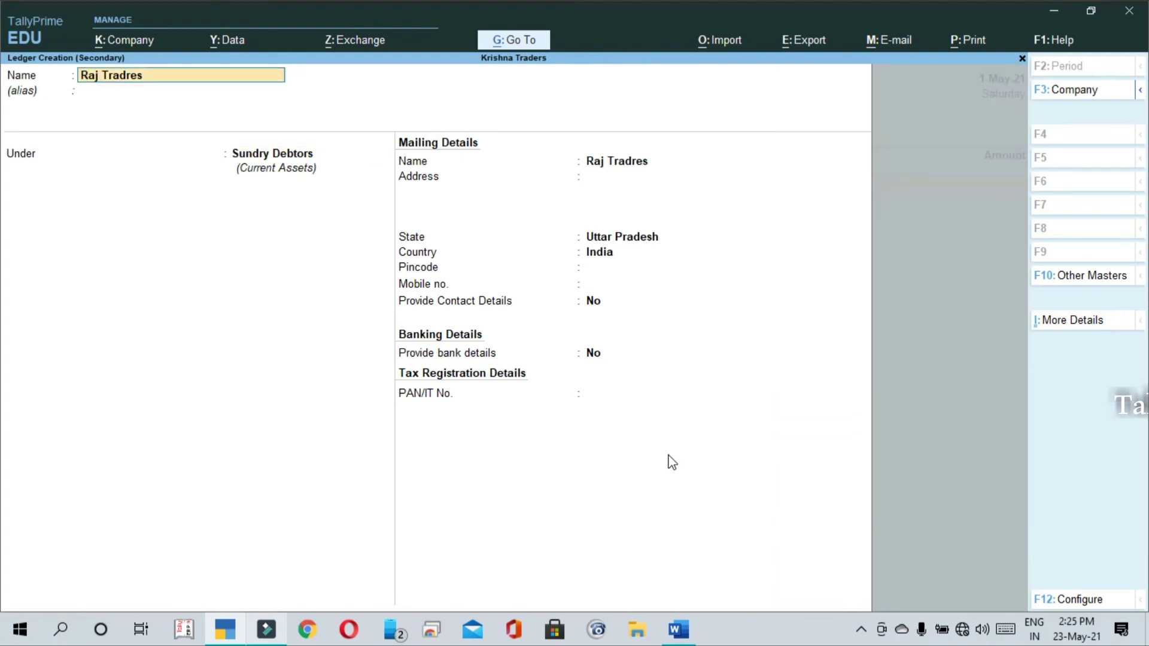
key(BackSpace)
key(BackSpace)
key(BackSpace)
text(ers)
key(Return)
key(Return)
Place the Raj Traders ledger under Sundry Debtors and save it into the receipt voucher.
text(S)
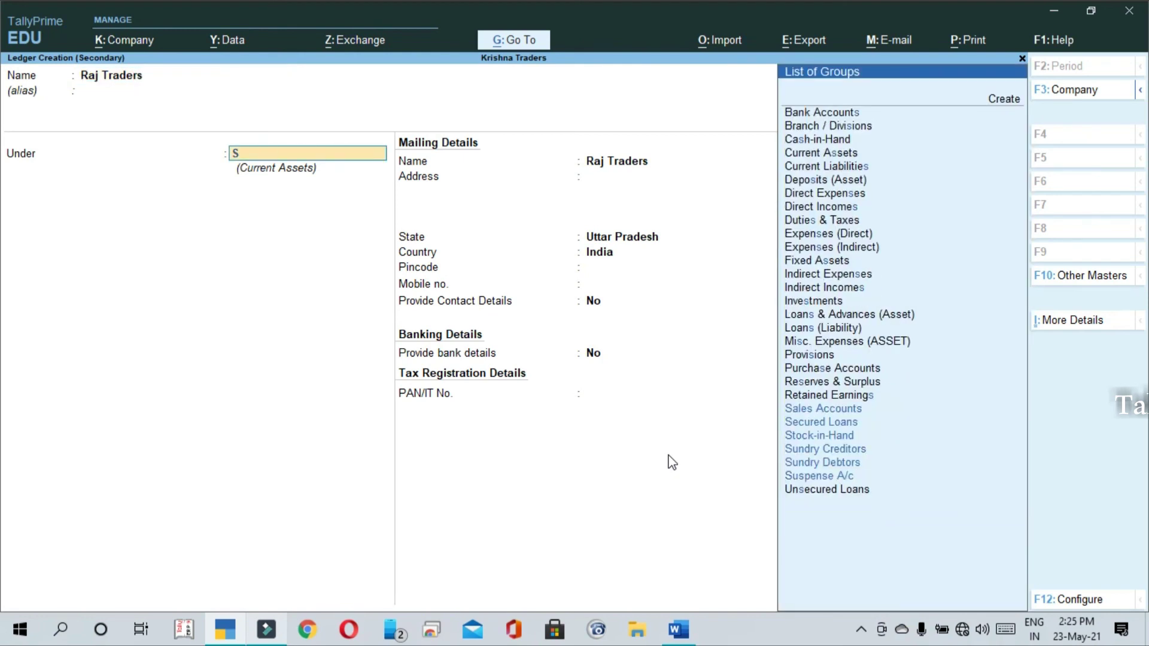
key(Down)
key(Down)
key(Down)
key(Down)
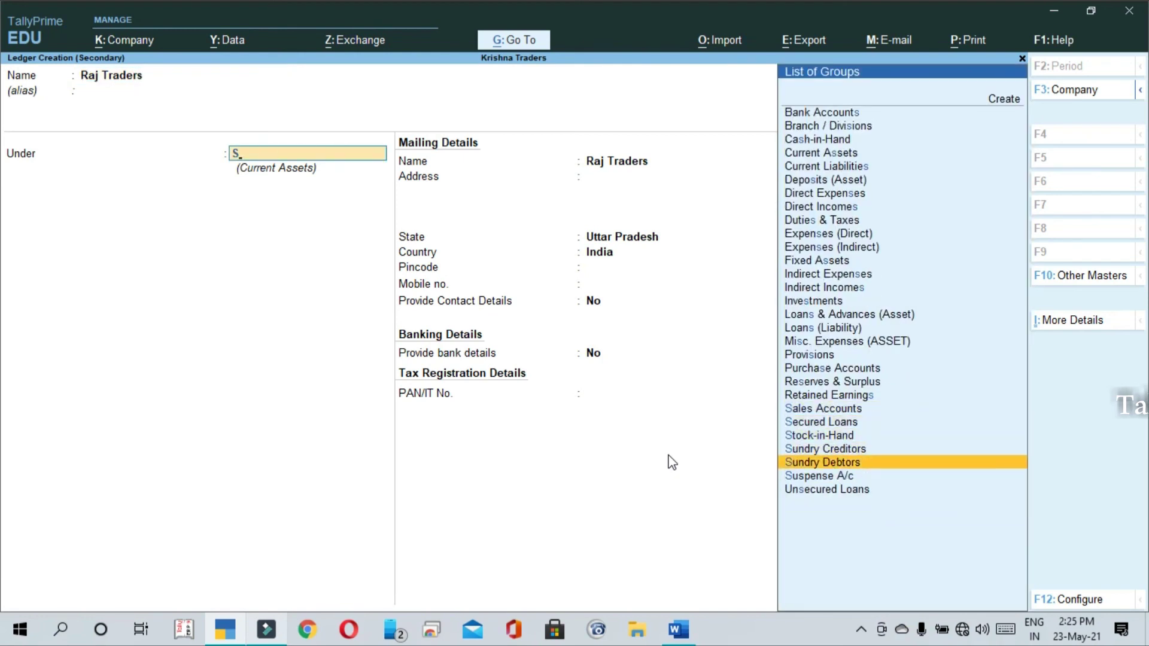
key(Return)
key(ctrl+a)
key(Return)
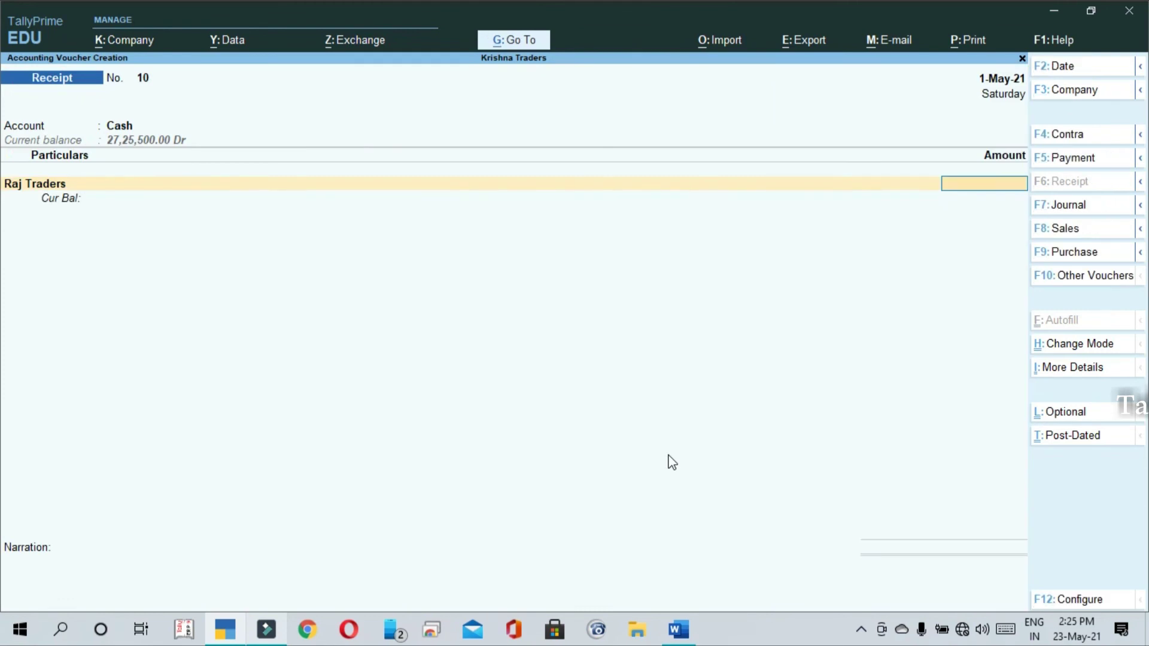
Set the Raj Traders cash amount to 20,000, leave the narration blank and accept the receipt voucher.
text(20000)
key(Return)
key(Return)
key(Return)
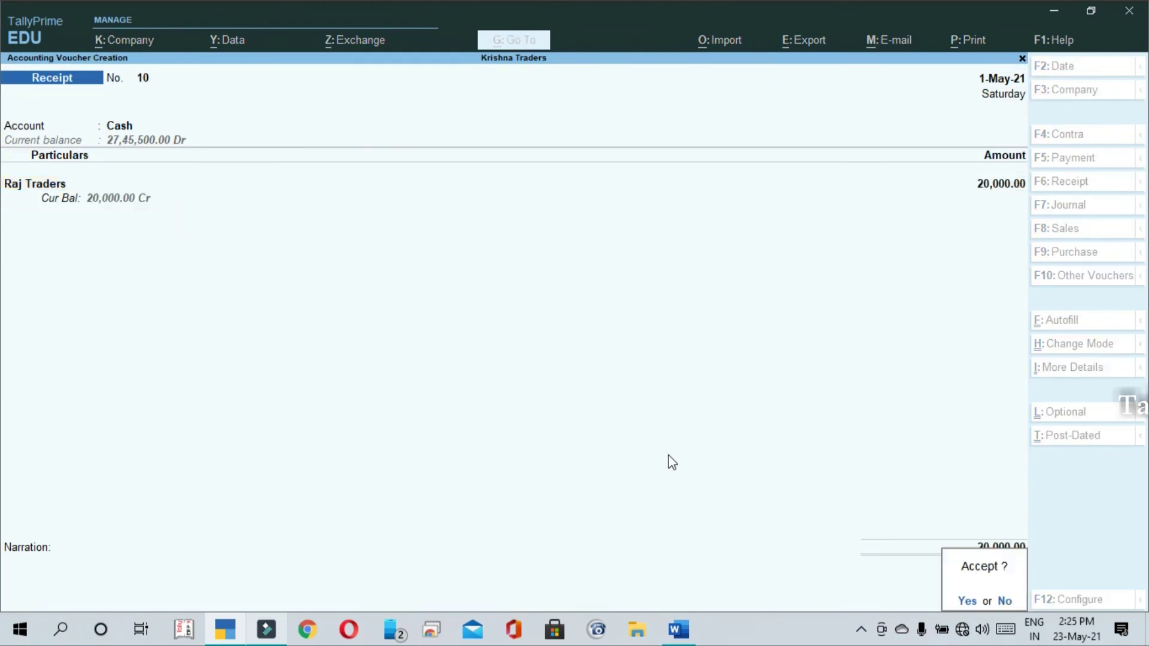
key(Return)
Check entry 10 in Word and create the receiving ledger Bank of Baroda Account under Bank Accounts in the new TallyPrime receipt voucher.
key(alt+Tab)
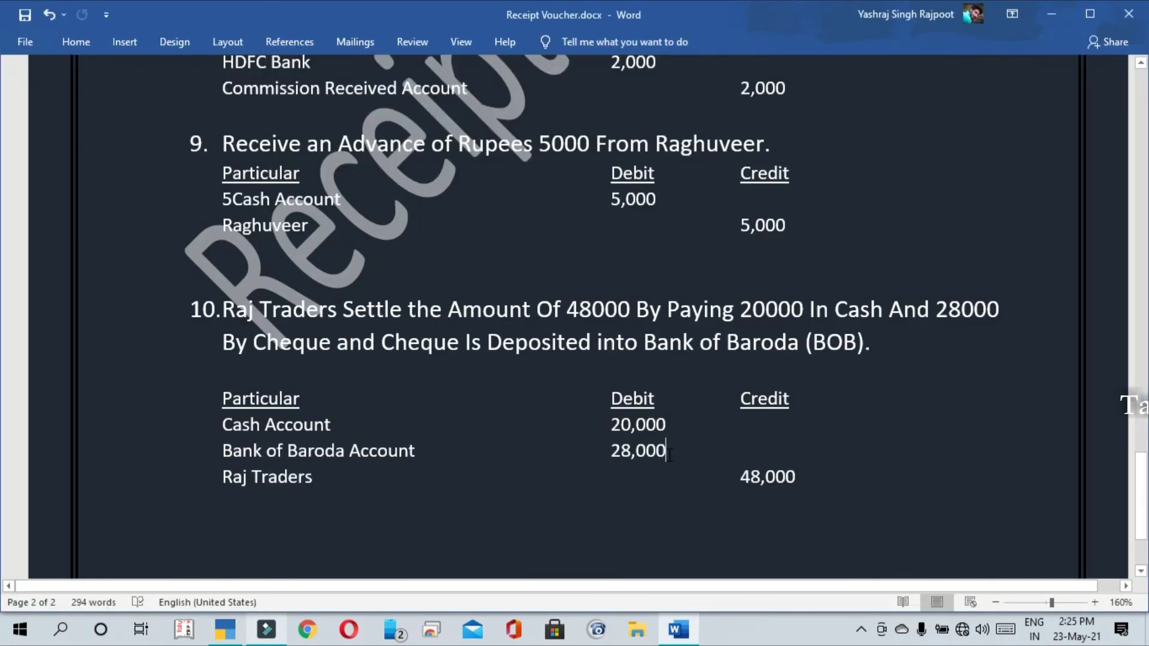
key(alt+Tab)
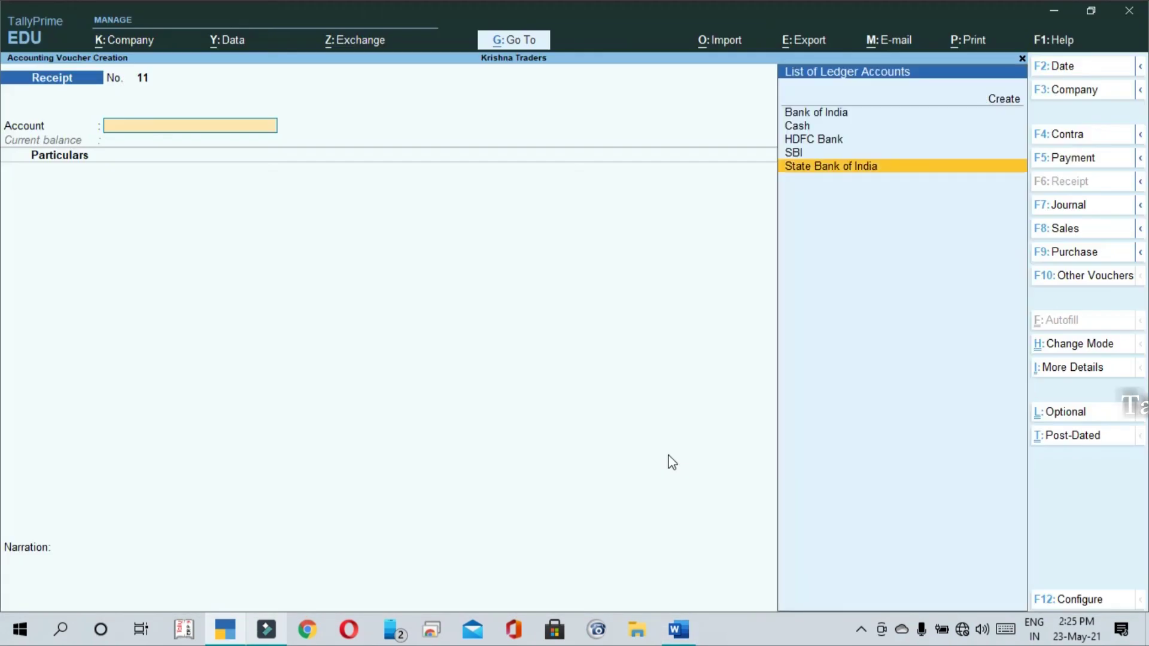
key(alt+c)
text(Bank of Baroda Account)
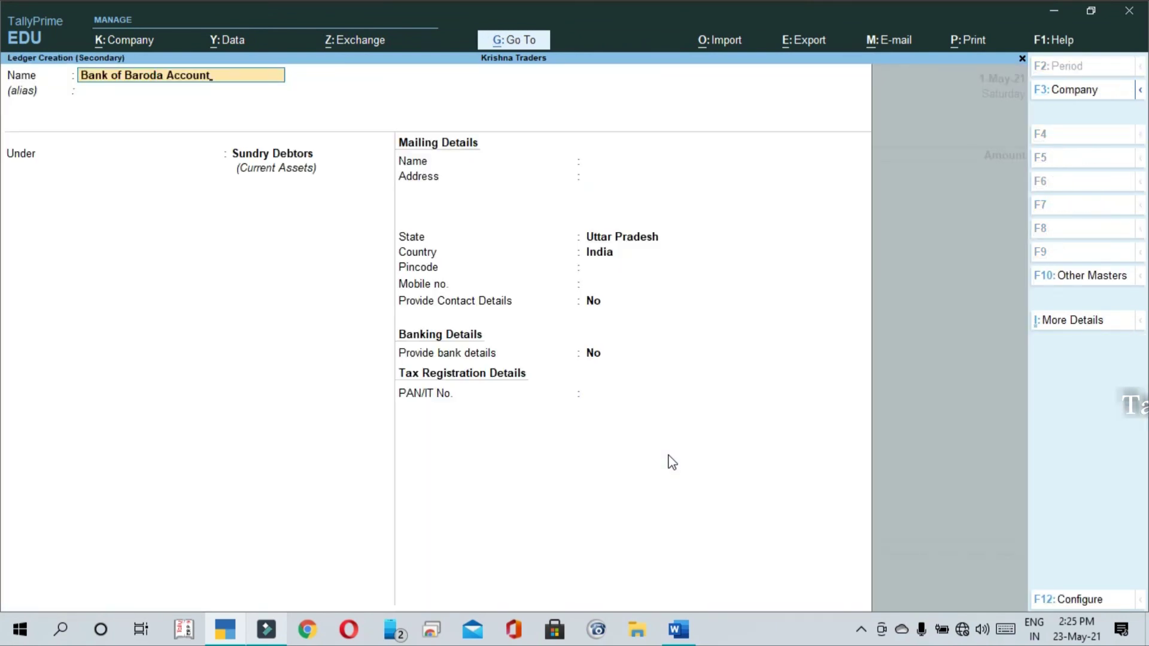
key(Return)
key(Return)
text(b)
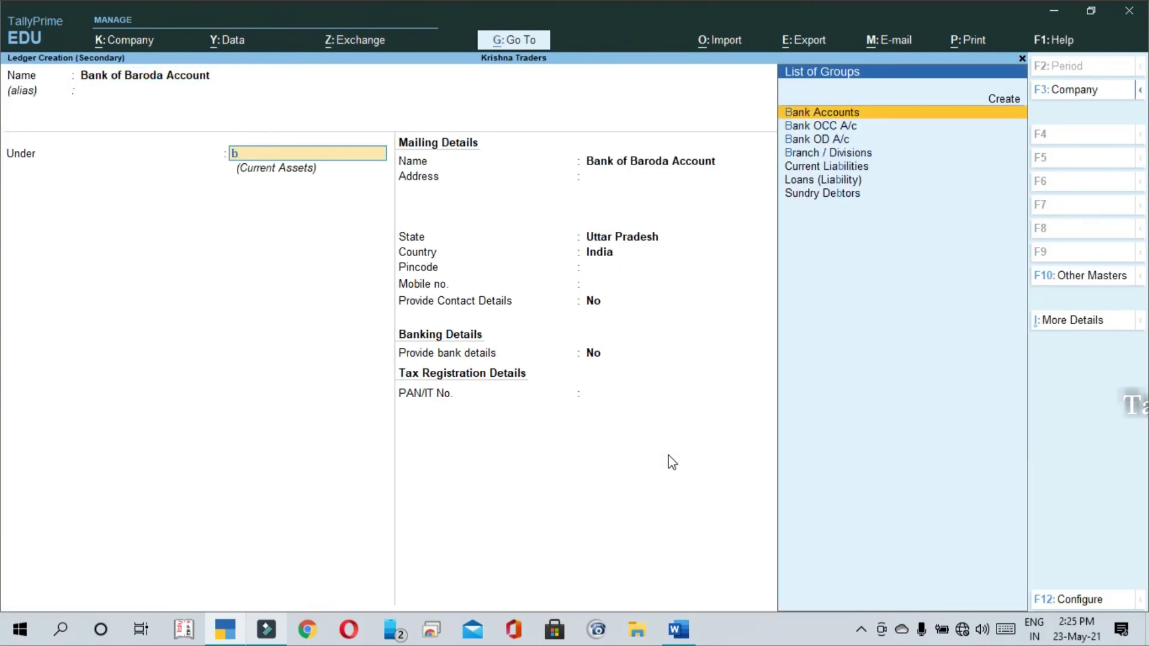
key(Return)
key(ctrl+a)
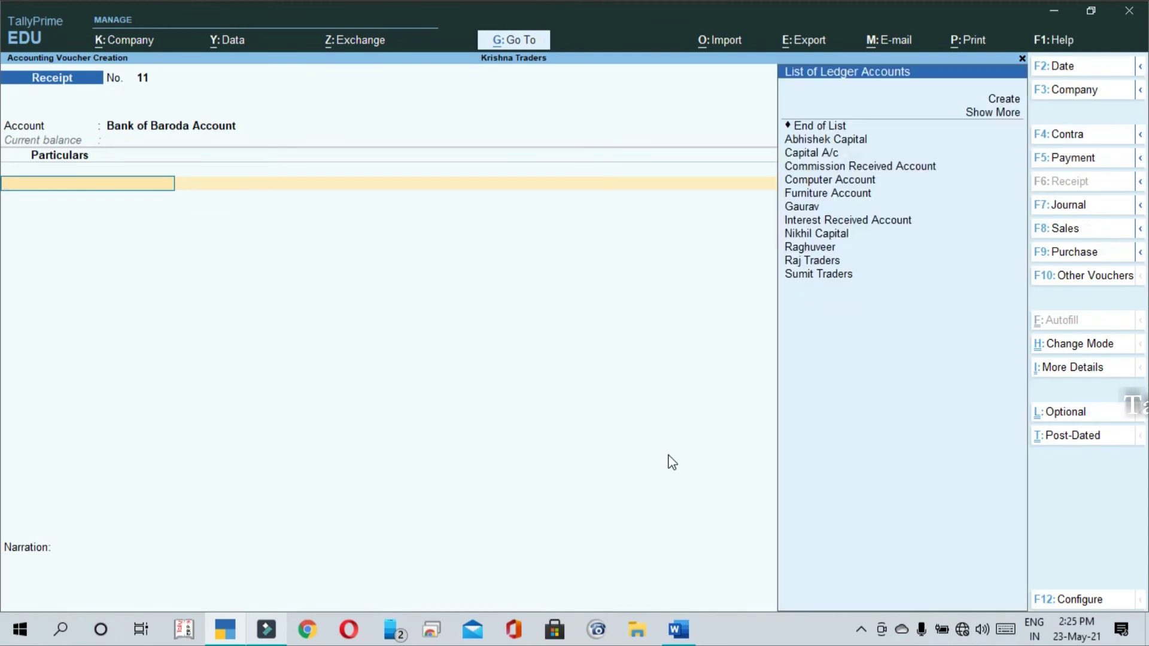
Select Raj Traders as the credited ledger in the Bank of Baroda receipt voucher.
key(Down)
key(Down)
key(Down)
key(Down)
key(Down)
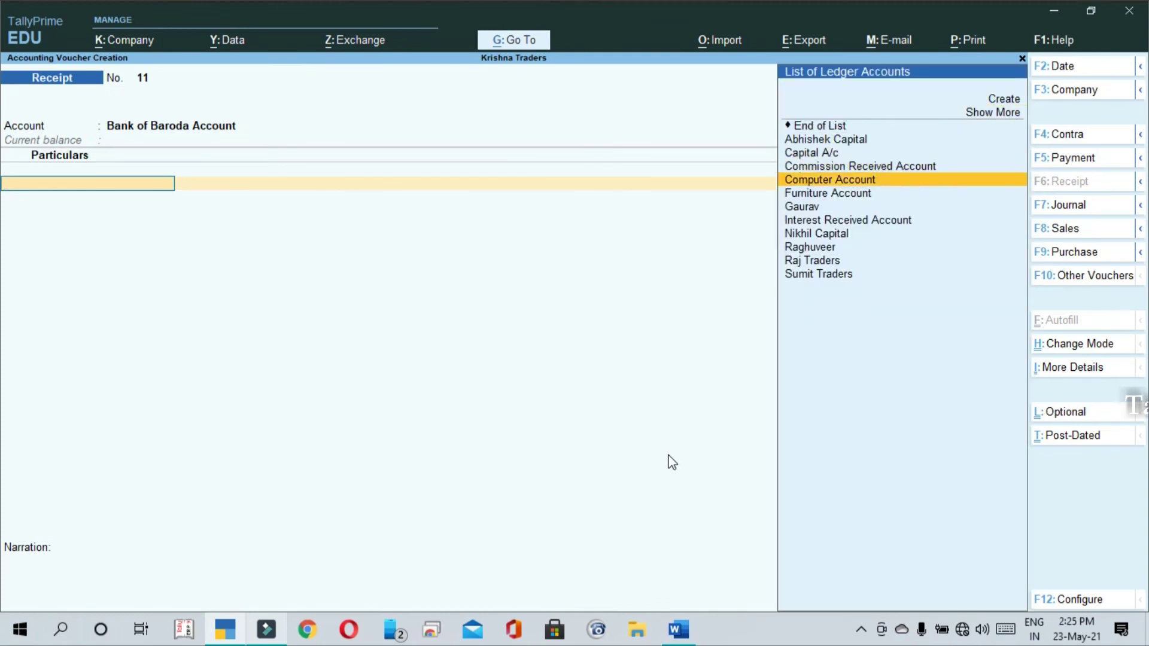
key(Down)
key(Down)
key(Down)
key(Down)
key(Down)
key(Return)
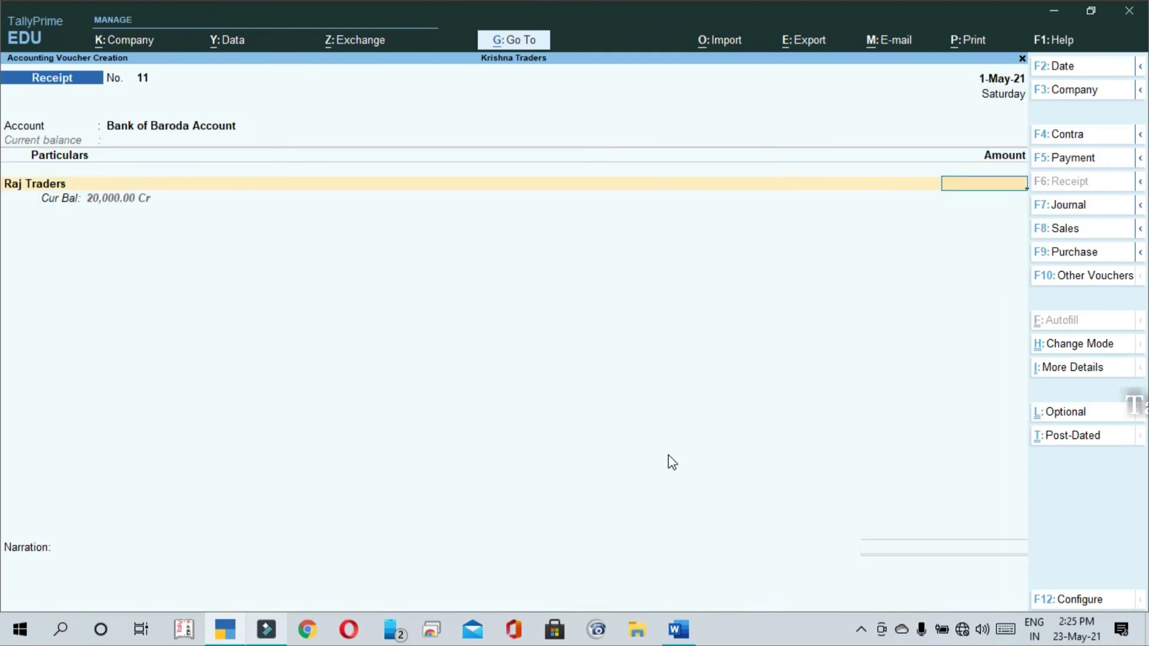
Set the Raj Traders amount to 28,000, keep the default Cheque/DD bank allocation and accept the voucher with a blank narration.
text(280000)
key(BackSpace)
key(Return)
key(Return)
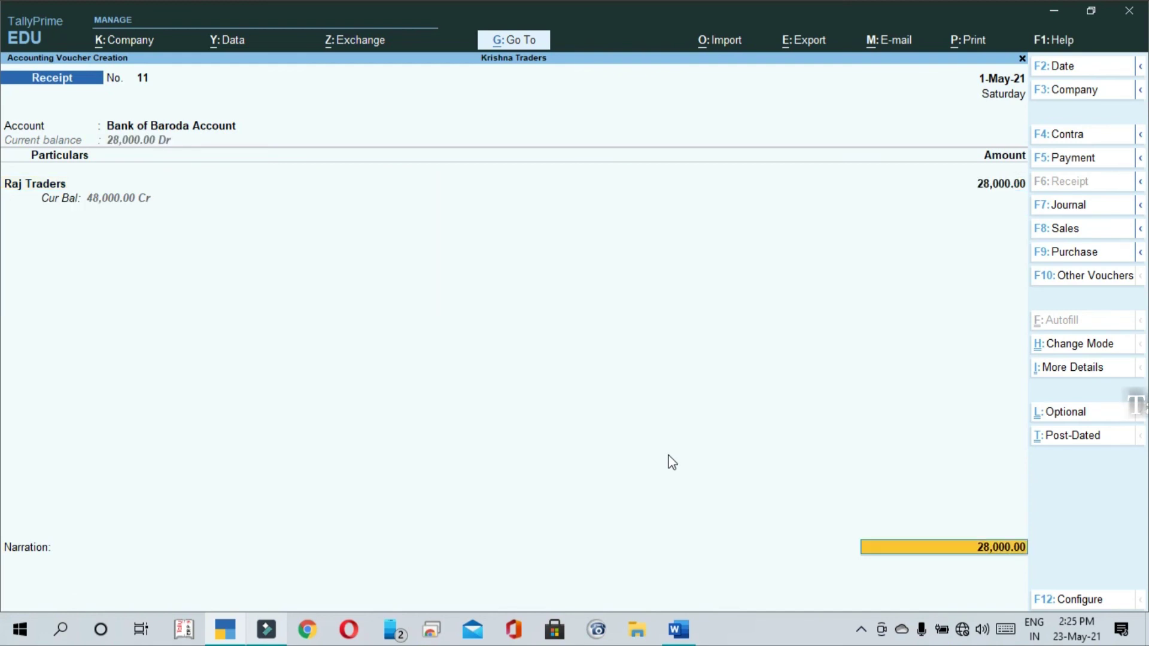
key(Return)
key(Return)
key(Return)
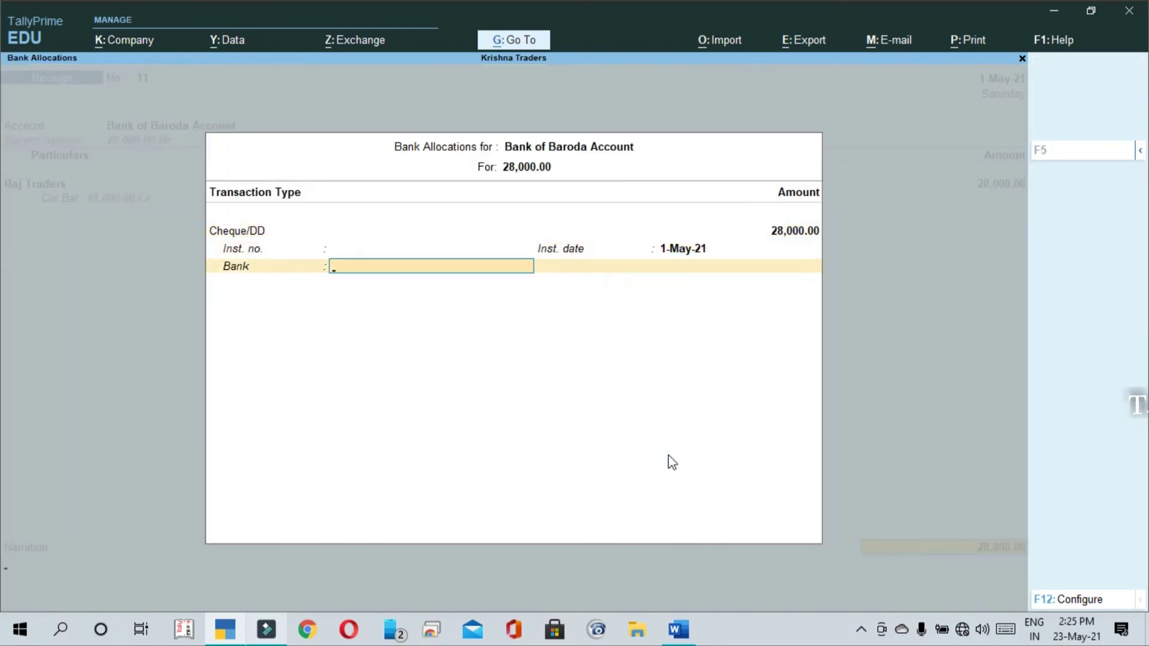
key(Return)
key(Return)
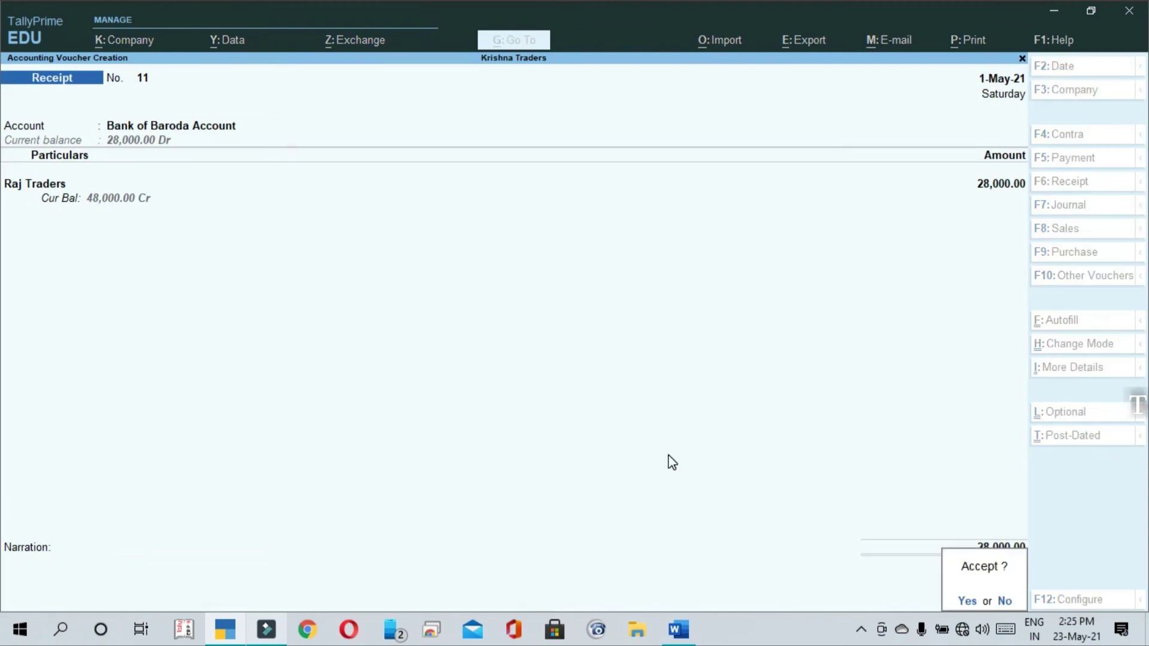
key(Return)
Review entry 10 in Word and switch the new TallyPrime receipt voucher to the double-entry mode with Cr and Dr lines.
key(alt+Tab)
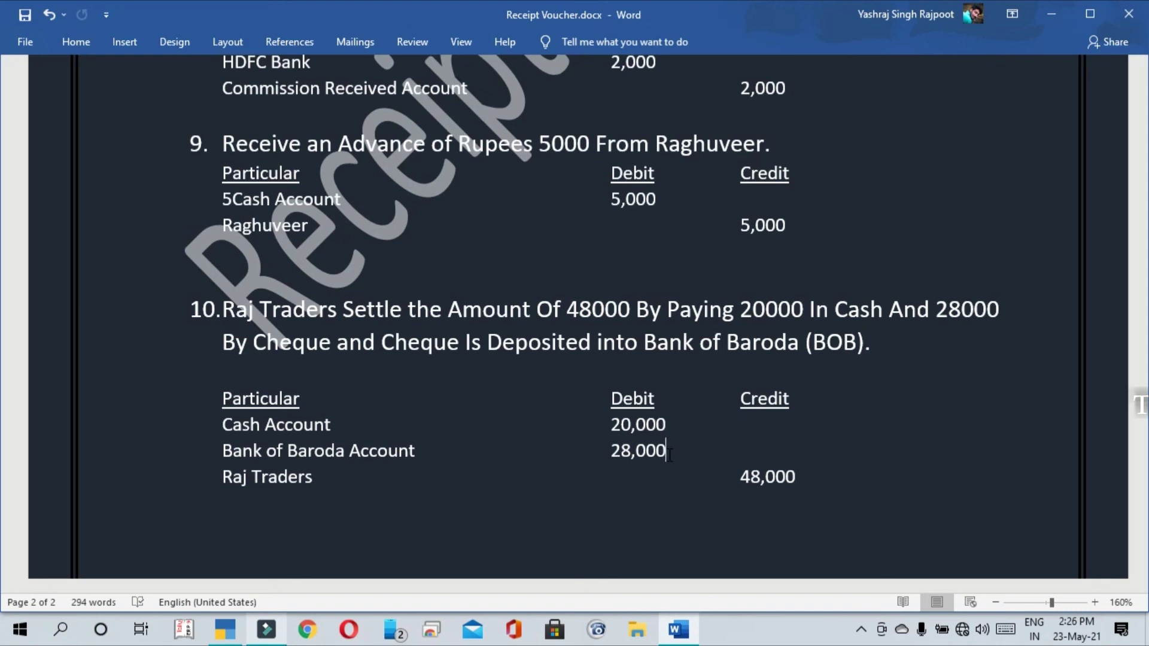
key(alt)
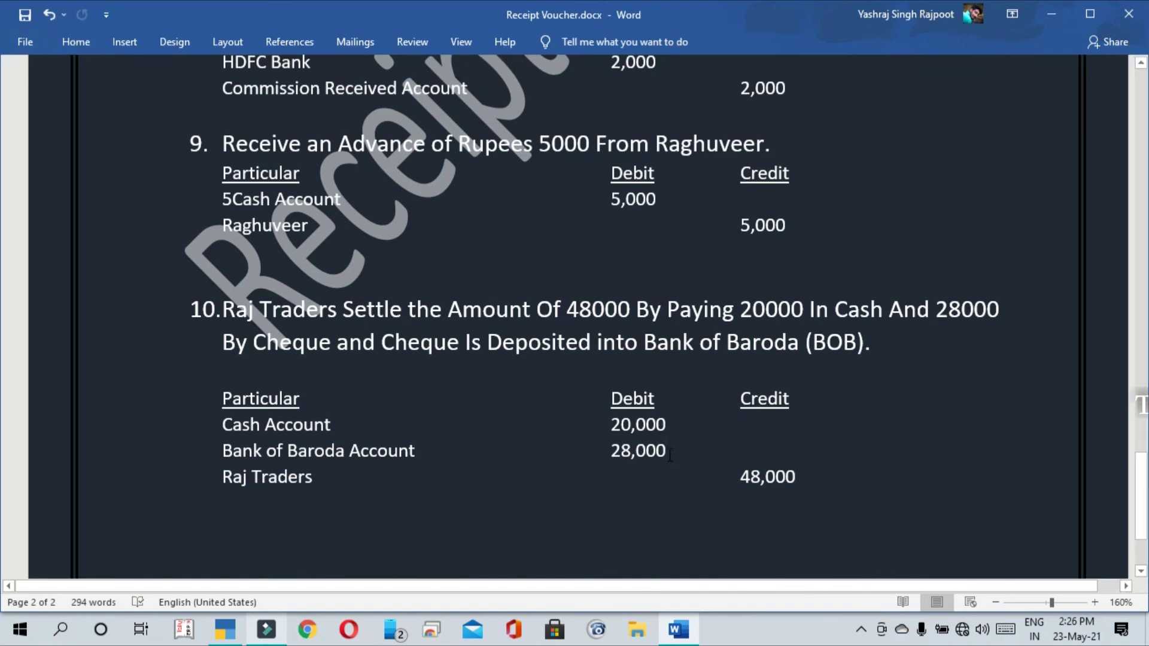
key(alt+Tab)
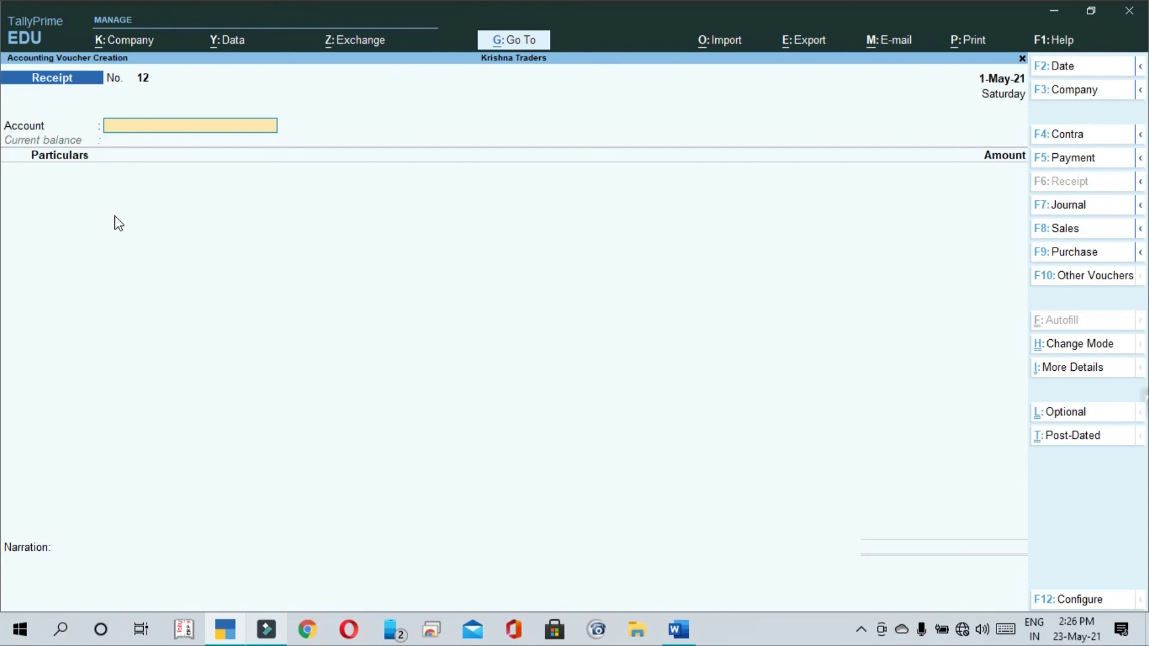
key(ctrl+h)
key(Down)
key(Return)
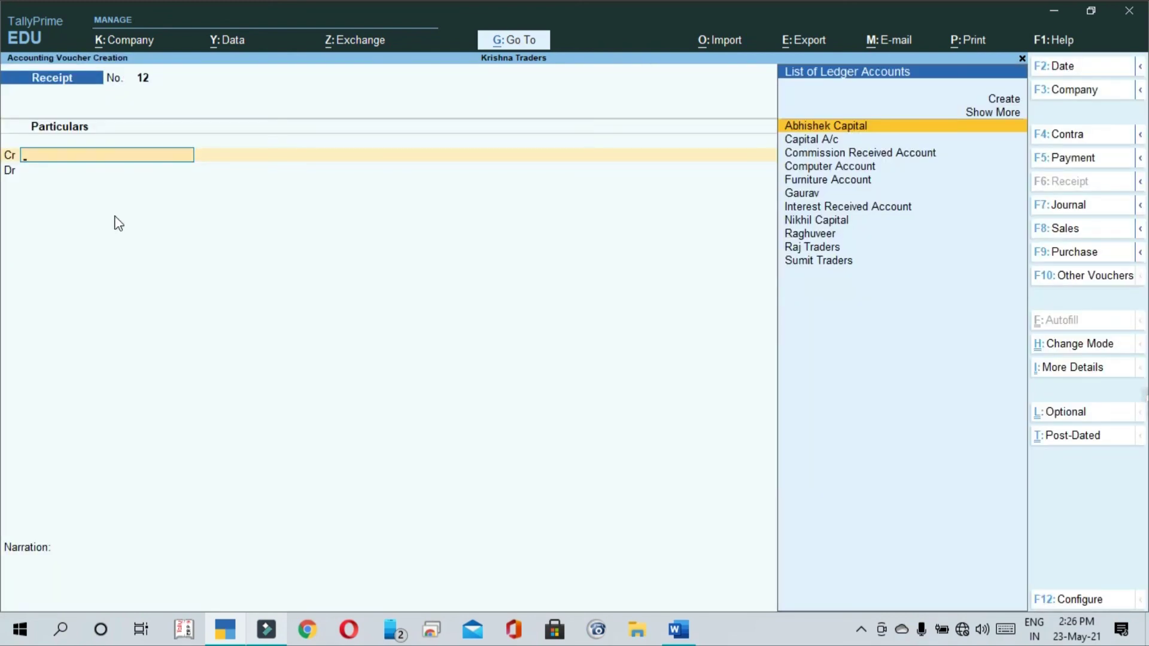
key(Escape)
key(Return)
Credit Raj Traders with 48,000 on the first line of the double-entry receipt voucher.
text(ra)
key(Down)
key(Down)
key(Down)
key(Down)
key(Return)
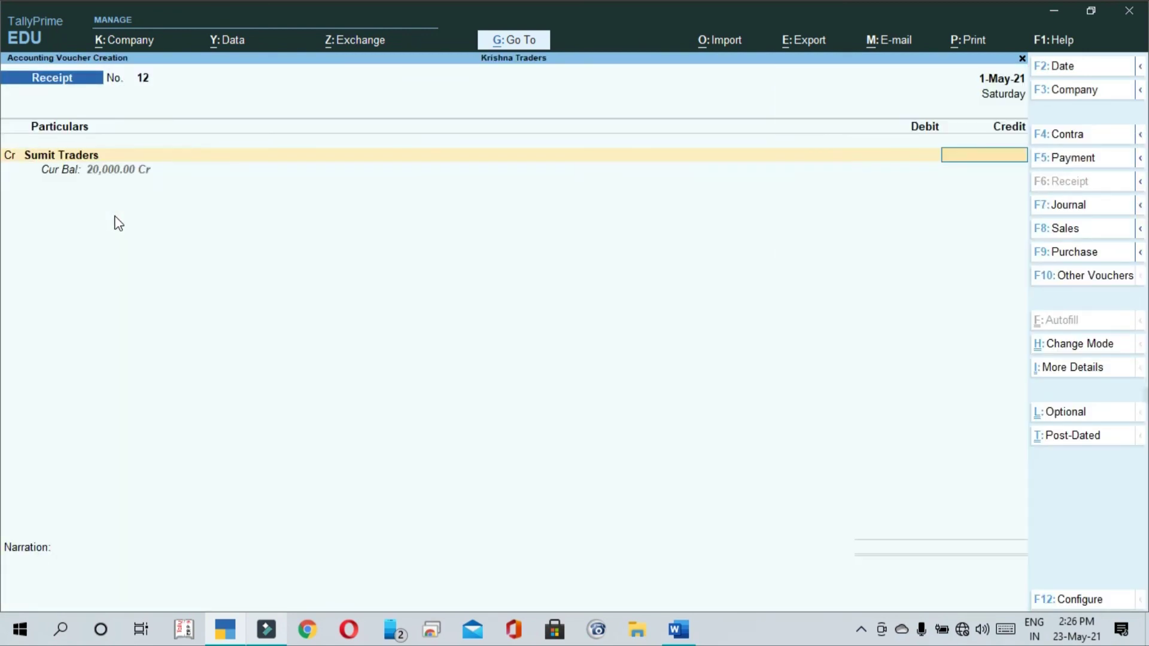
key(BackSpace)
key(Up)
key(Return)
text(48,00)
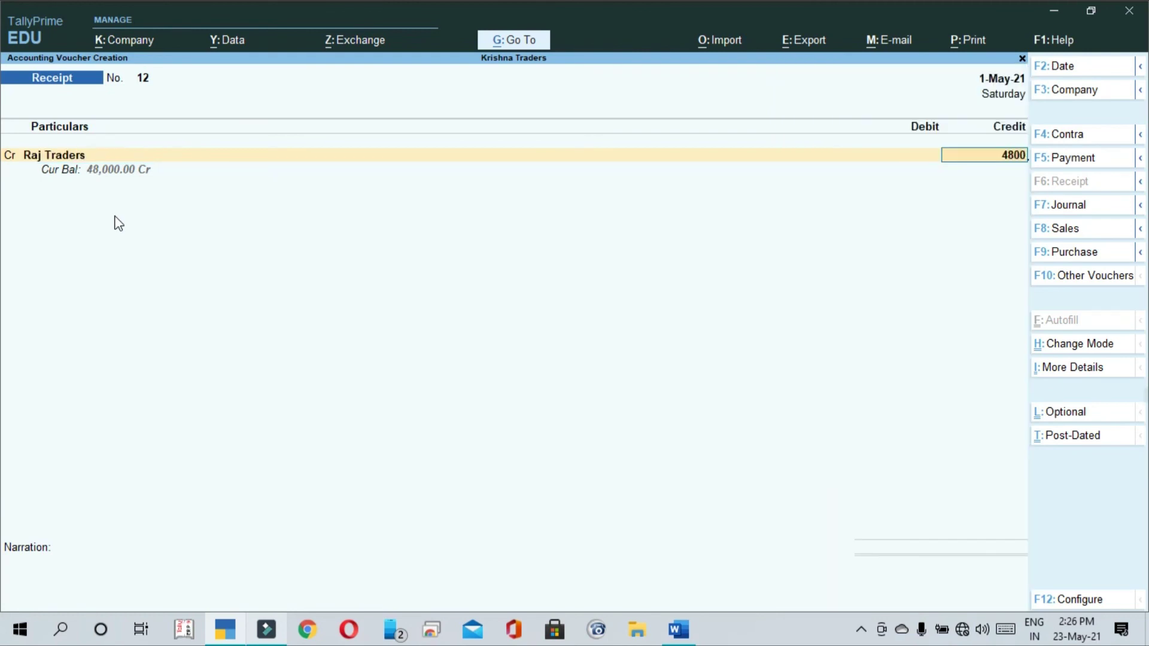
text(0)
key(Return)
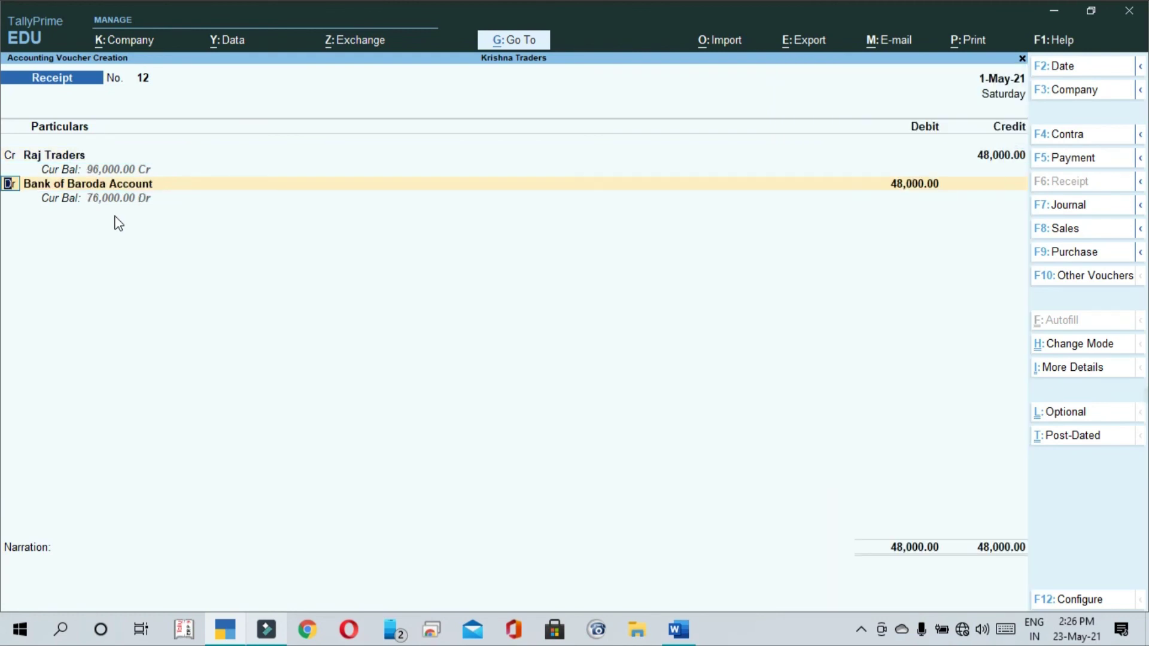
Debit Bank of Baroda Account with 28,000 and keep its default Cheque/DD bank allocation without instrument or bank details.
key(Return)
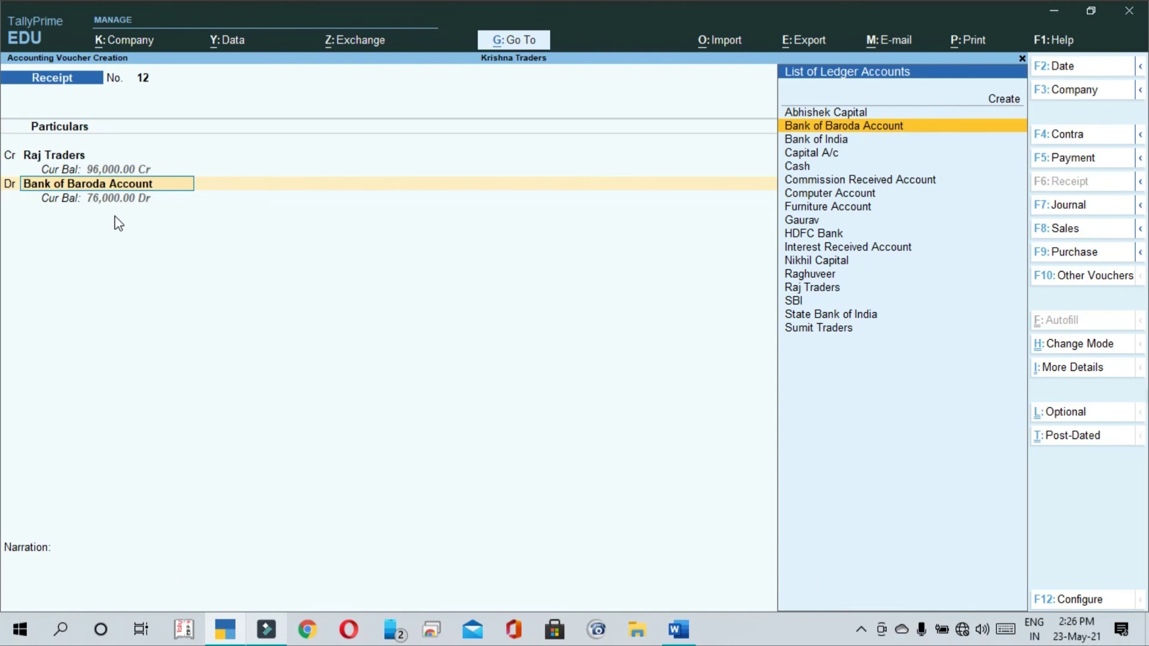
key(Return)
text(28000)
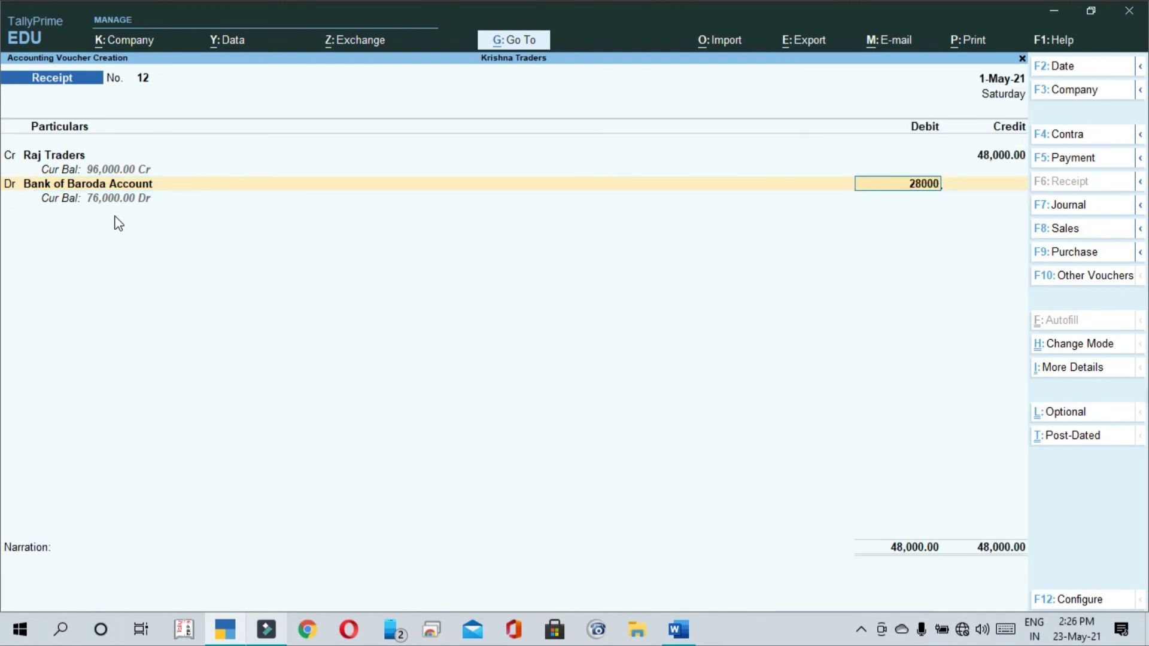
key(Return)
key(Return)
key(Return)
key(Return)
key(Return)
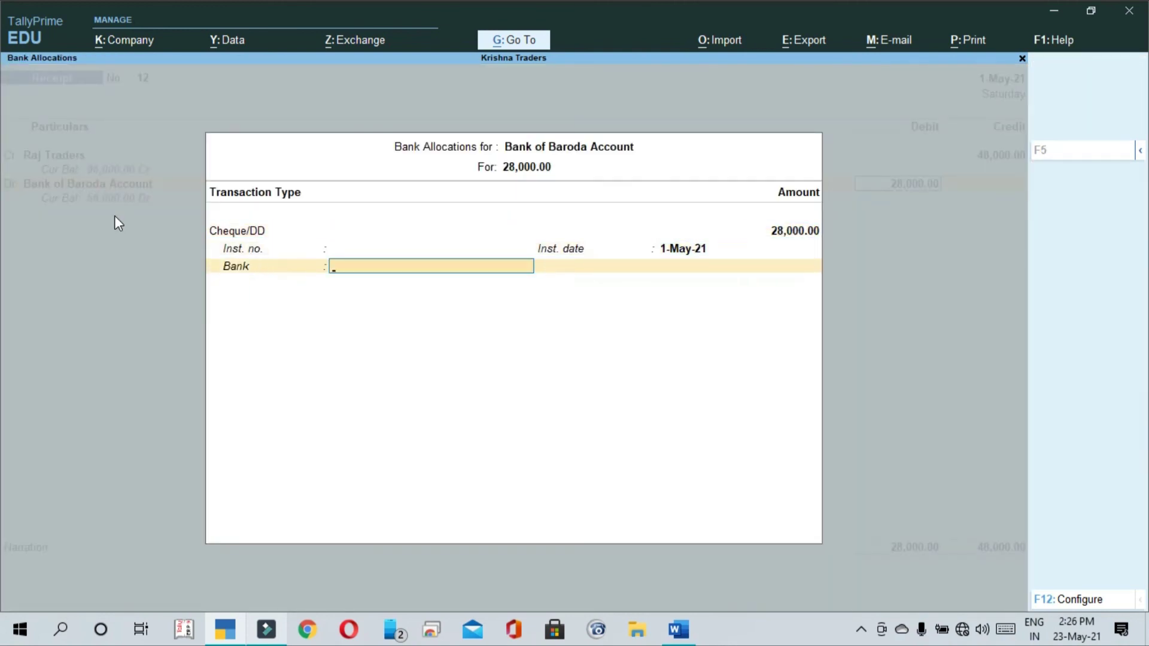
key(Return)
key(Return)
Debit Cash with the remaining 20,000 and accept the combined Raj Traders receipt voucher.
key(Down)
key(Down)
key(Down)
key(Return)
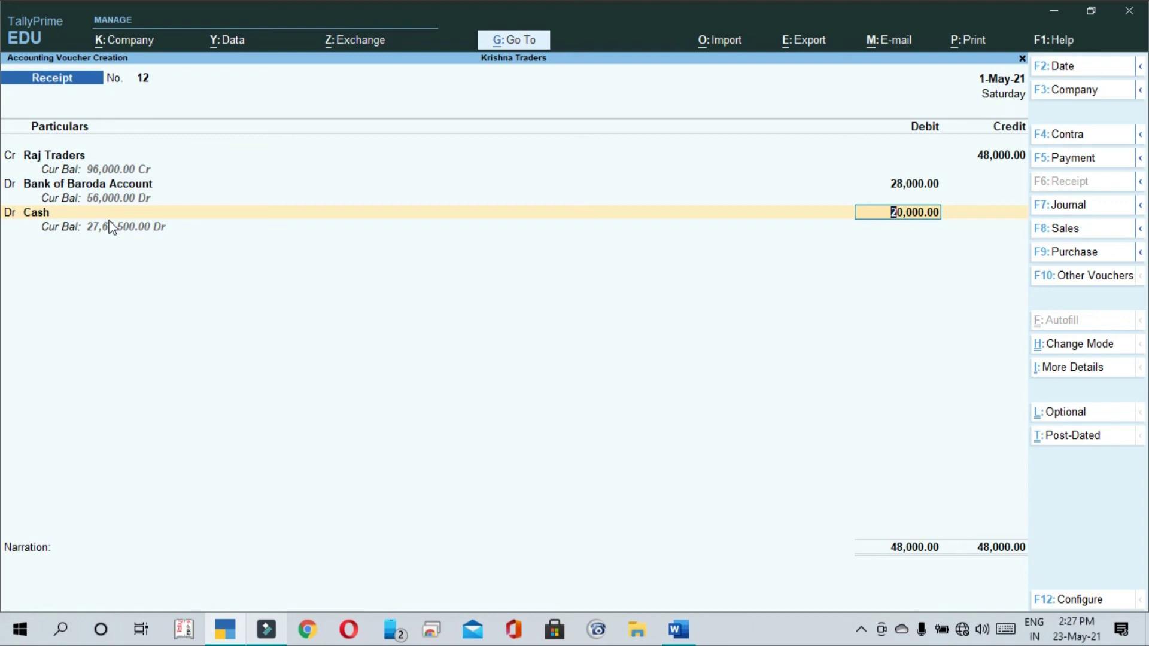
key(ctrl+a)
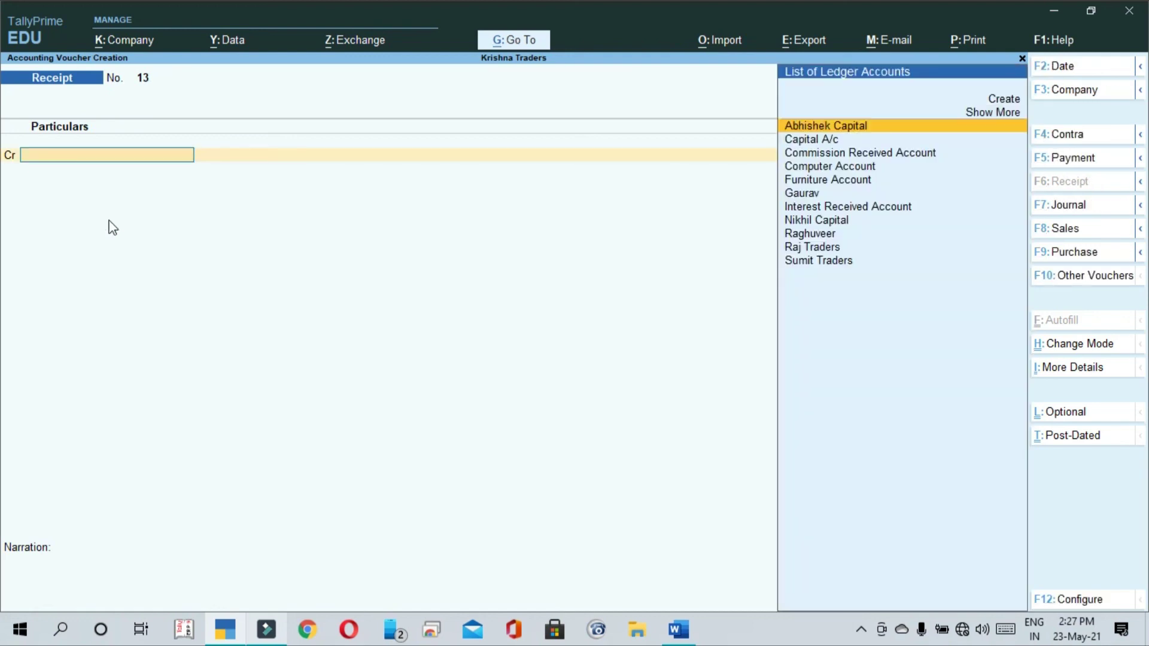